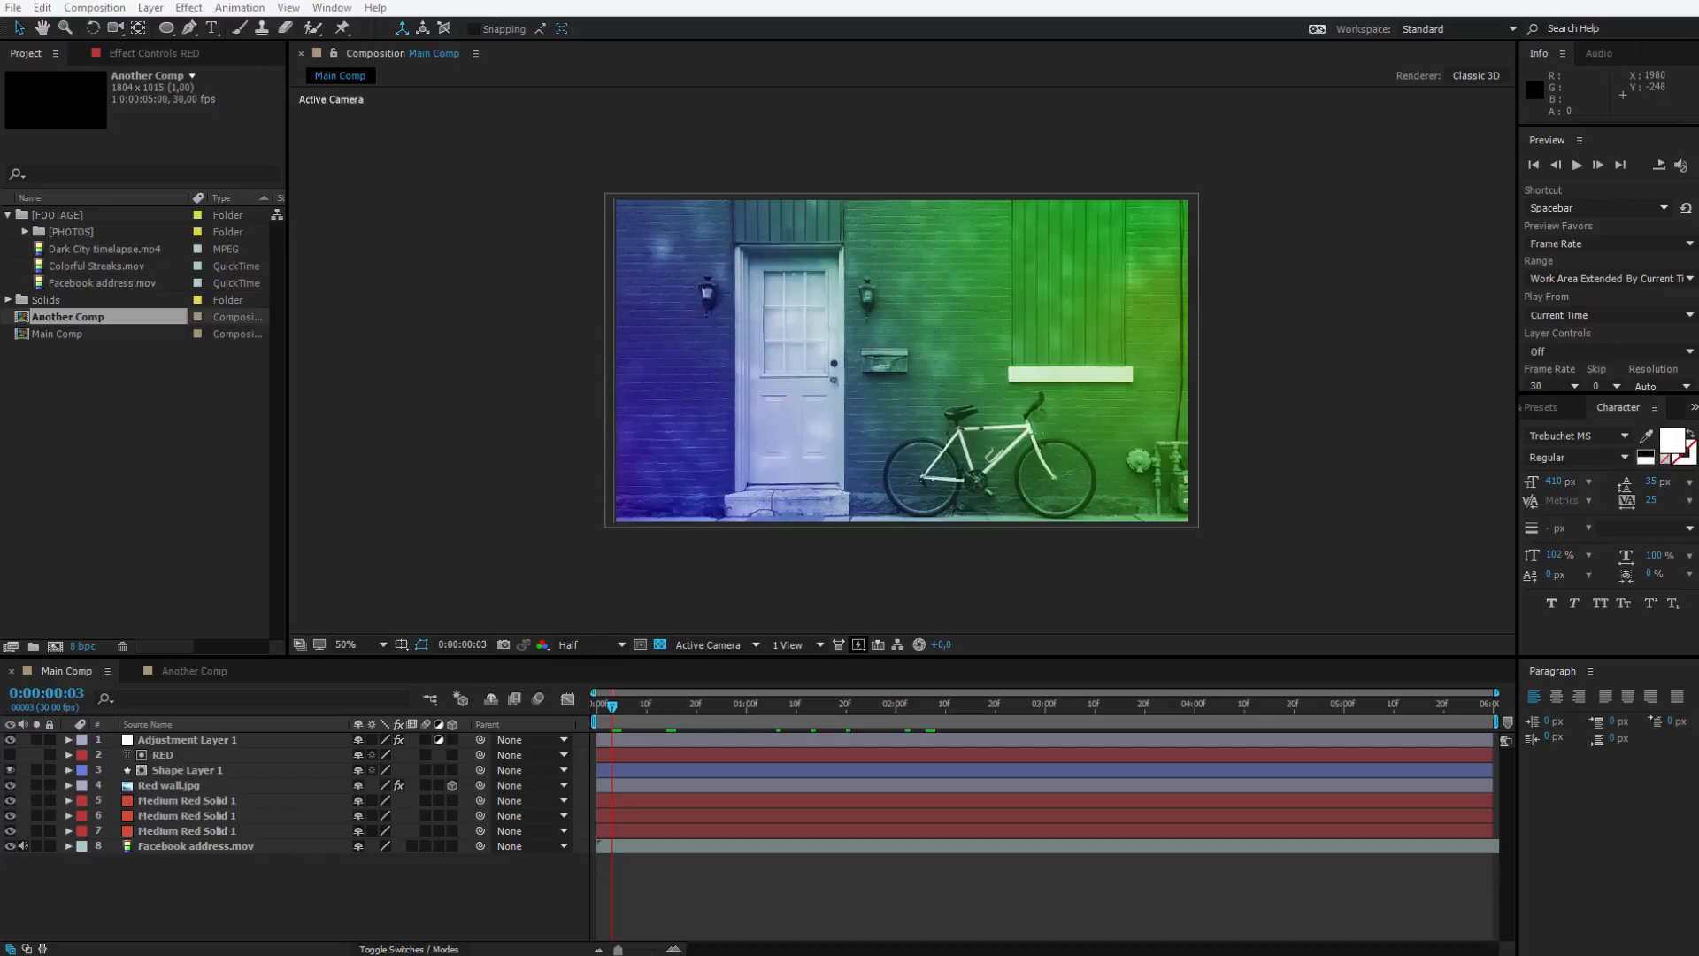
Step: Compare the Main Comp and Another Comp timelines, ending with Another Comp in view
click(312, 910)
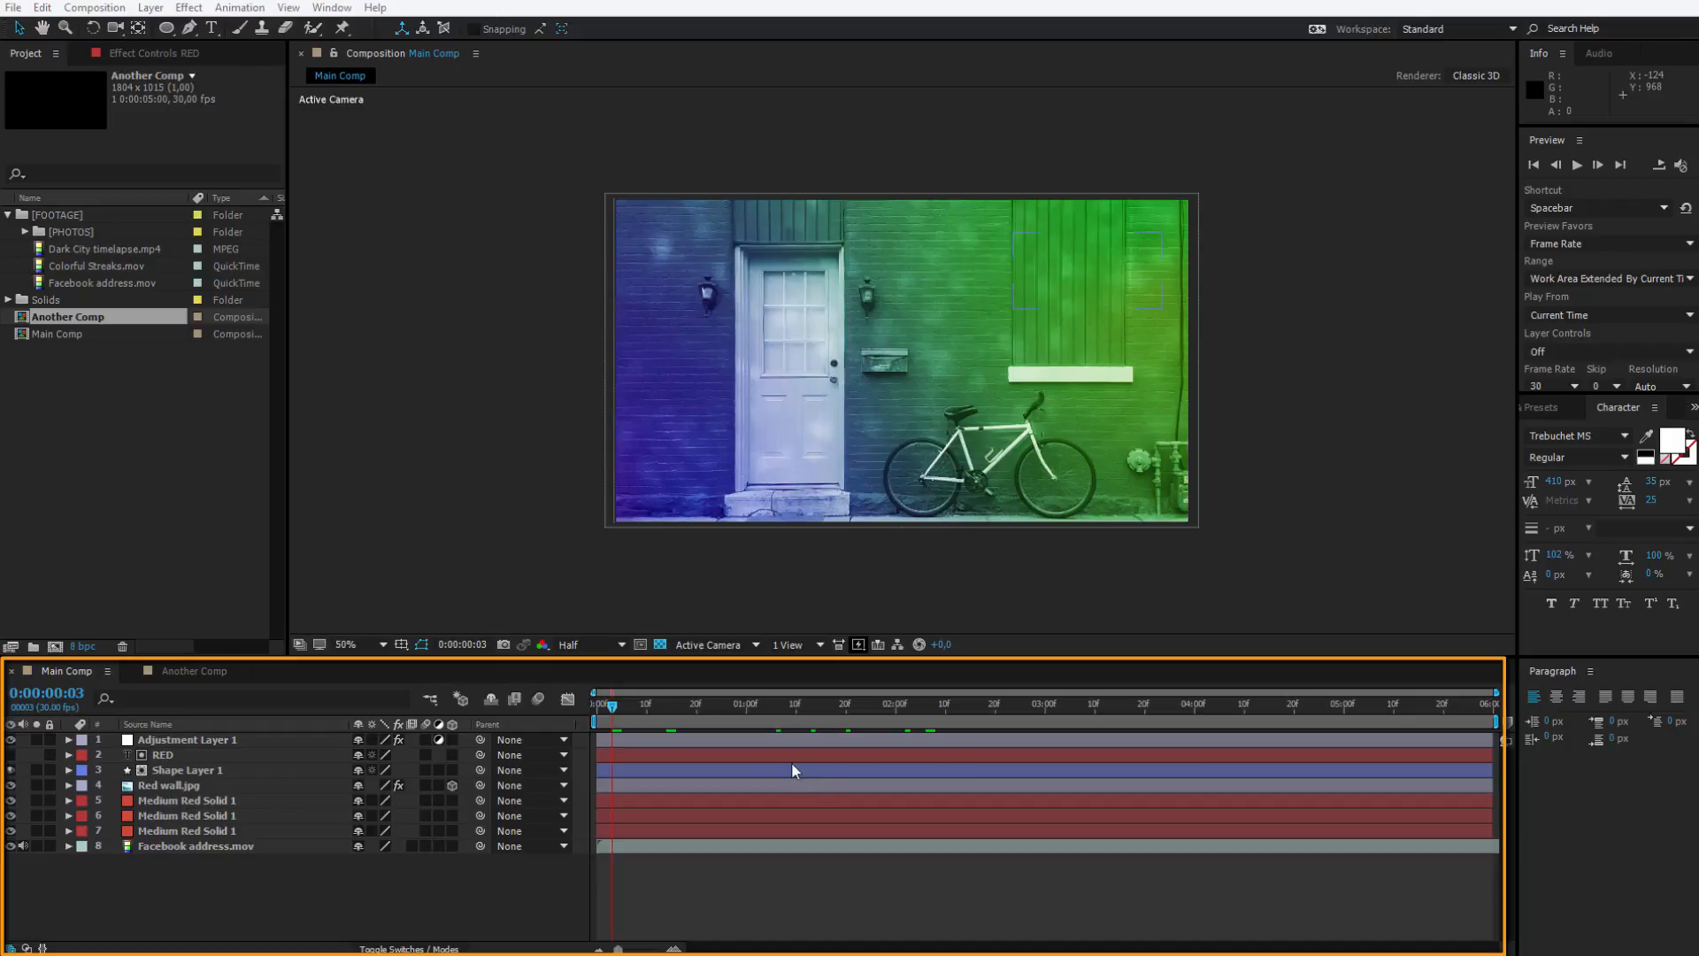
click(177, 670)
click(65, 671)
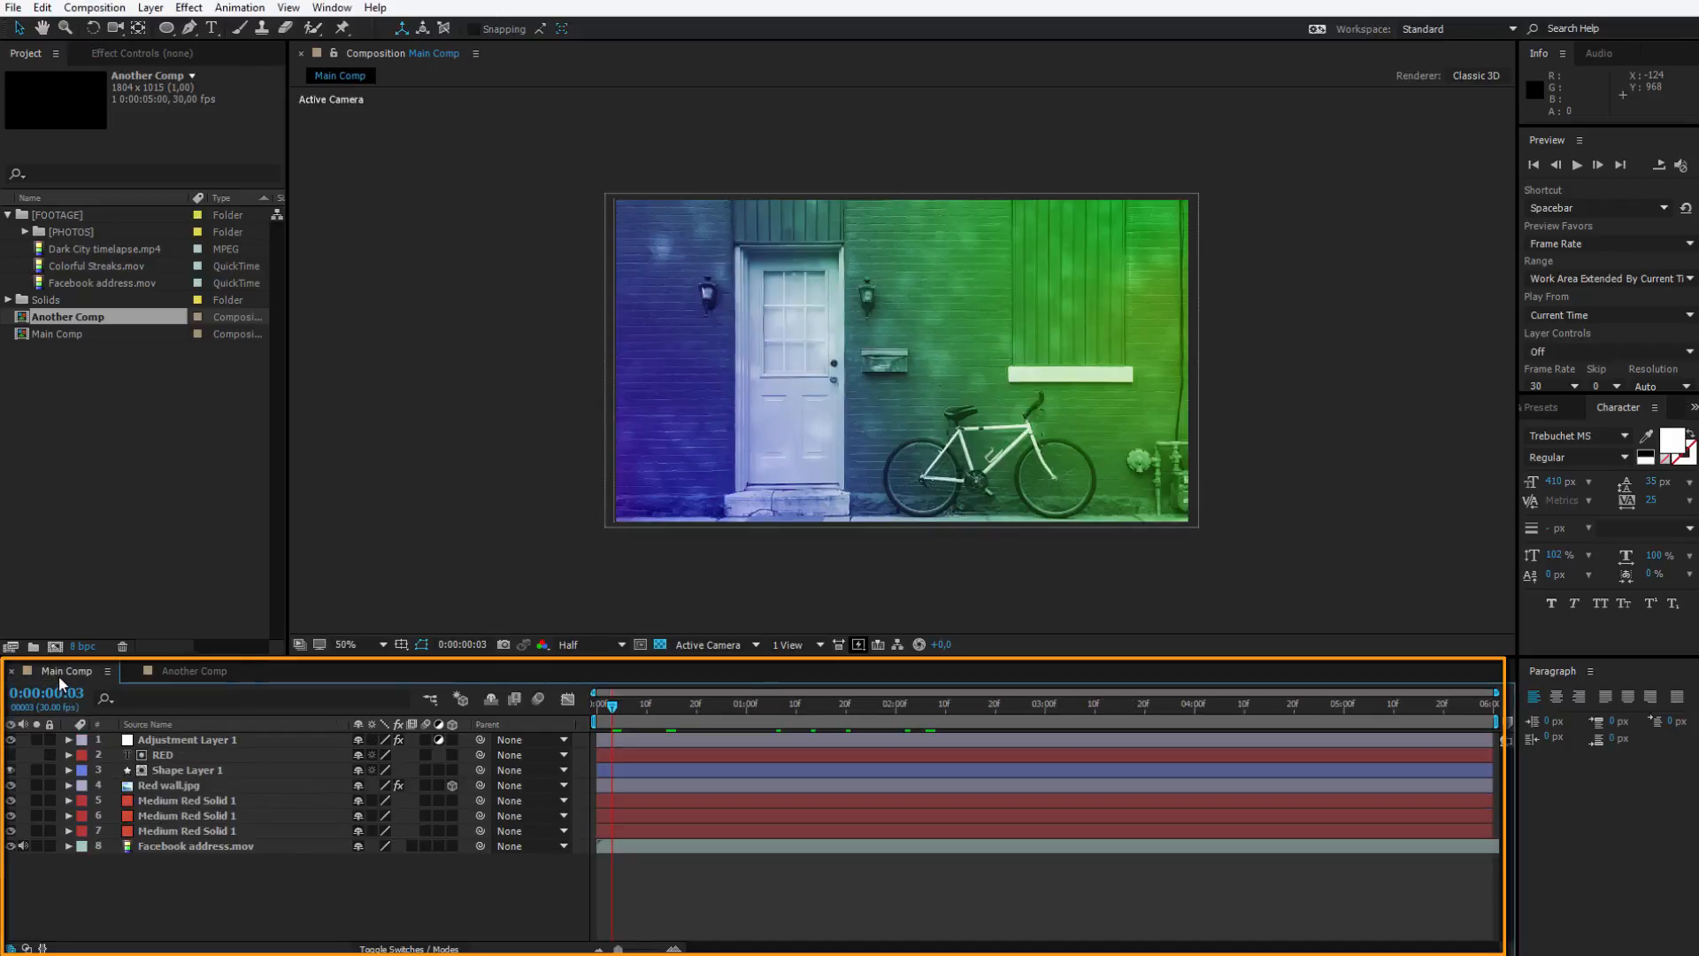
click(50, 333)
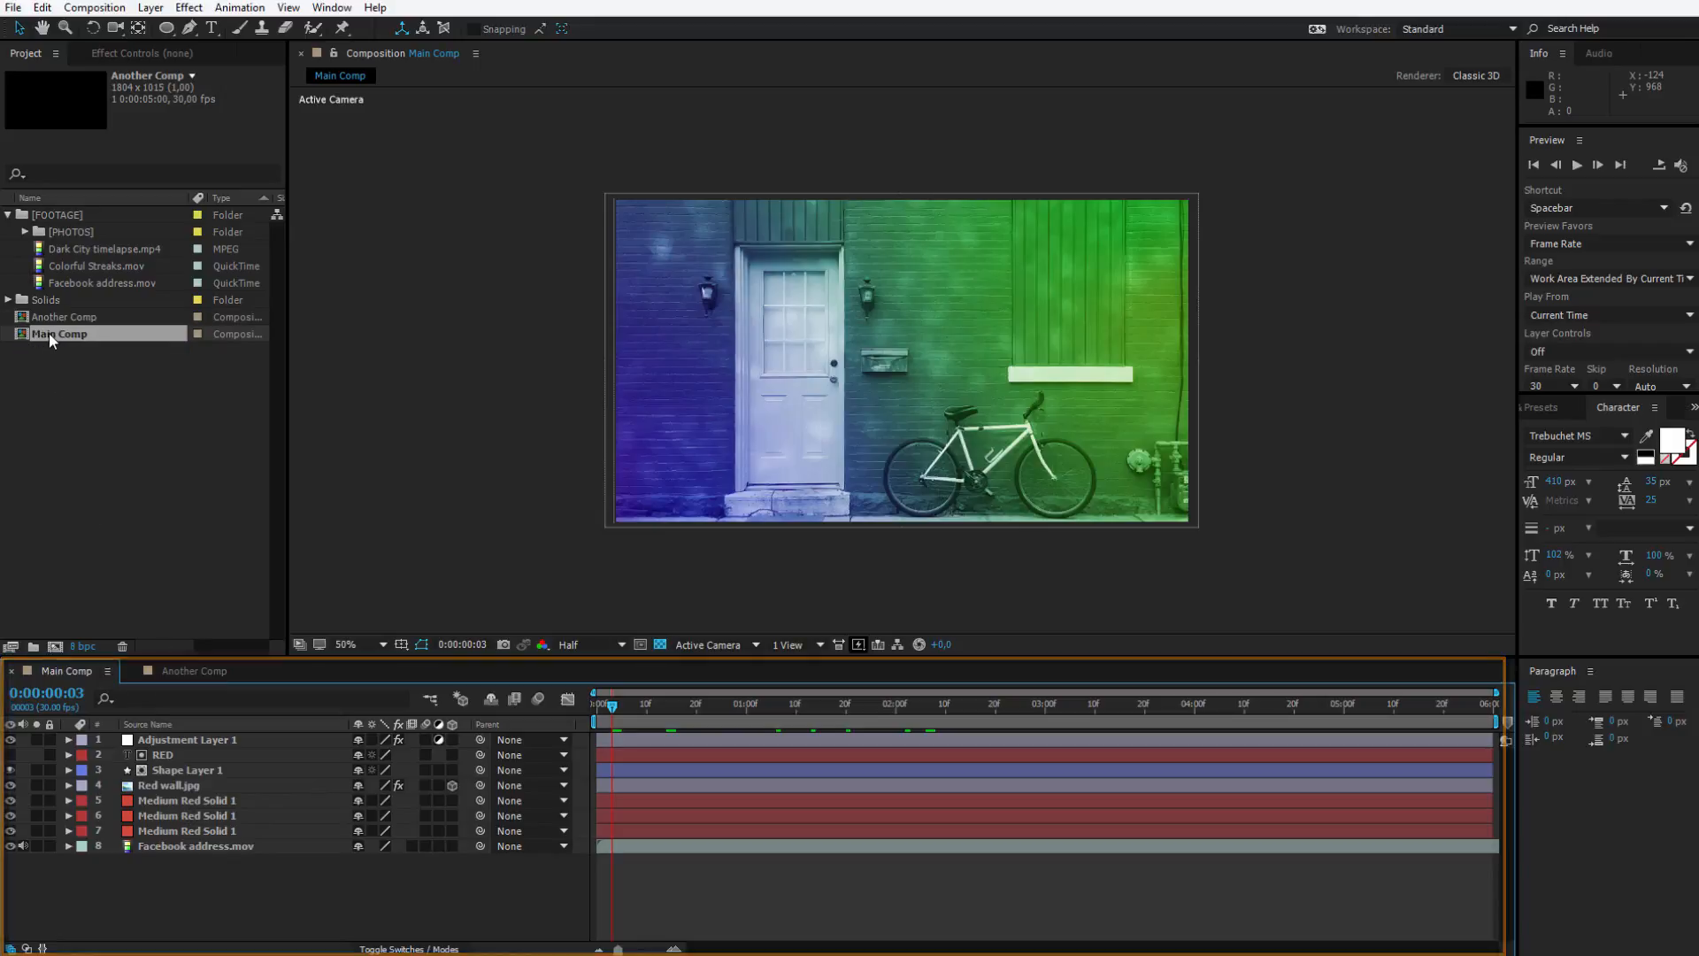
click(179, 670)
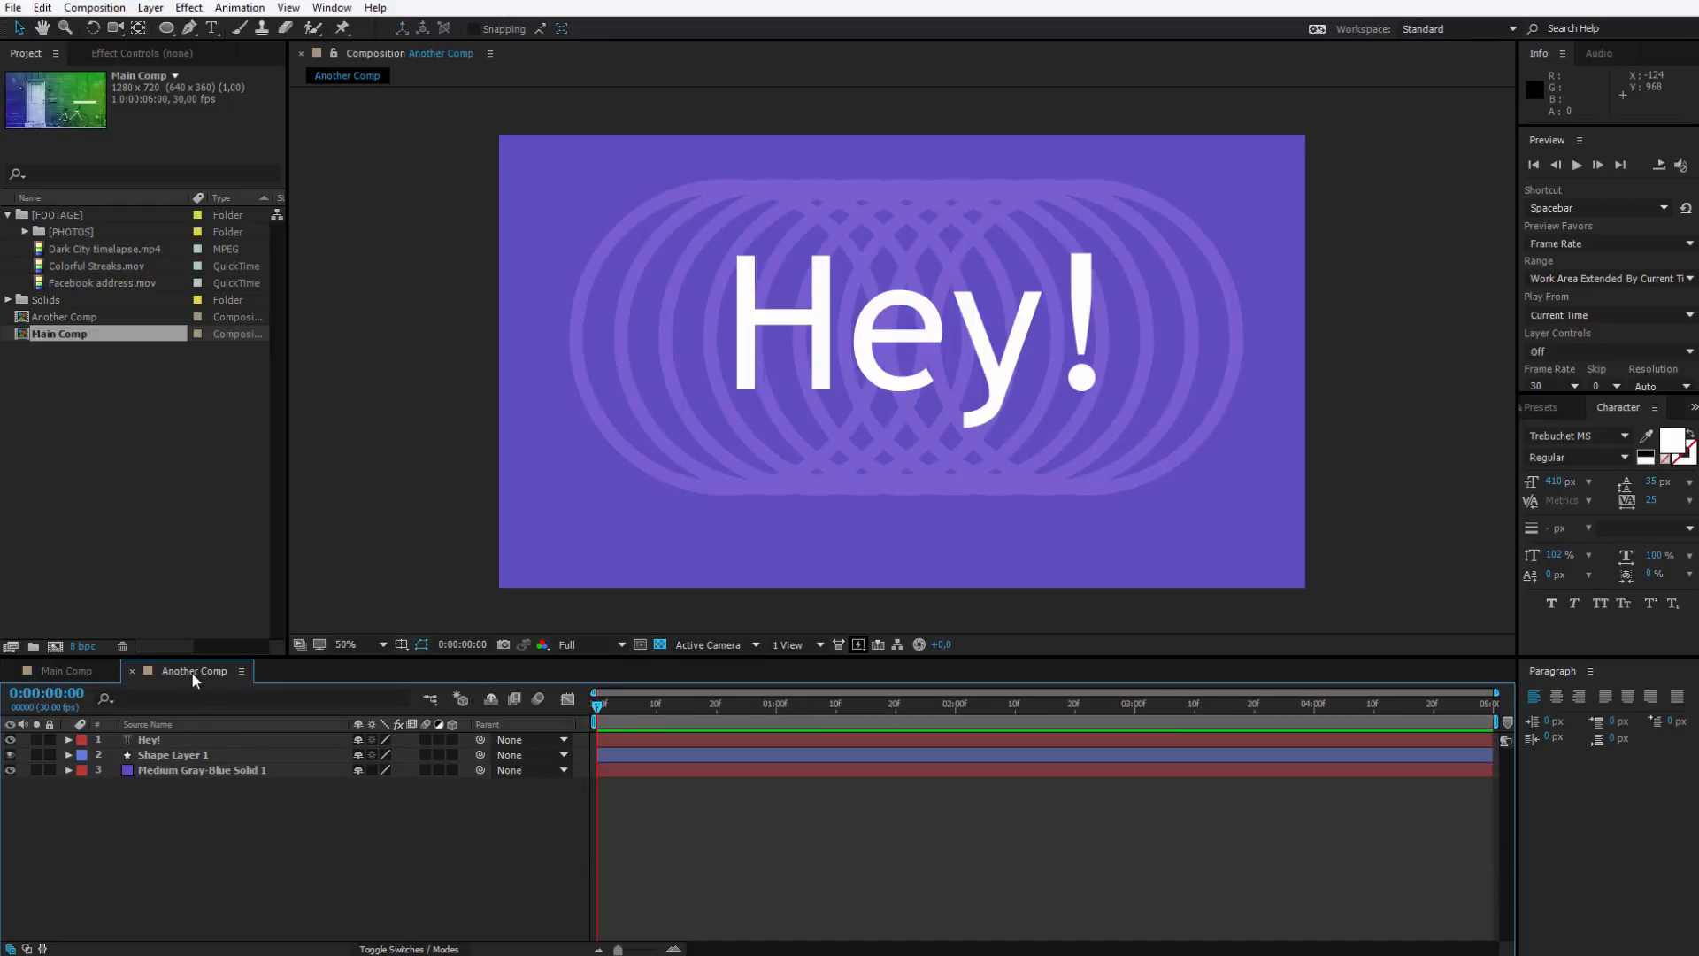
Step: Close the Another Comp timeline so that only Main Comp stays open
click(245, 672)
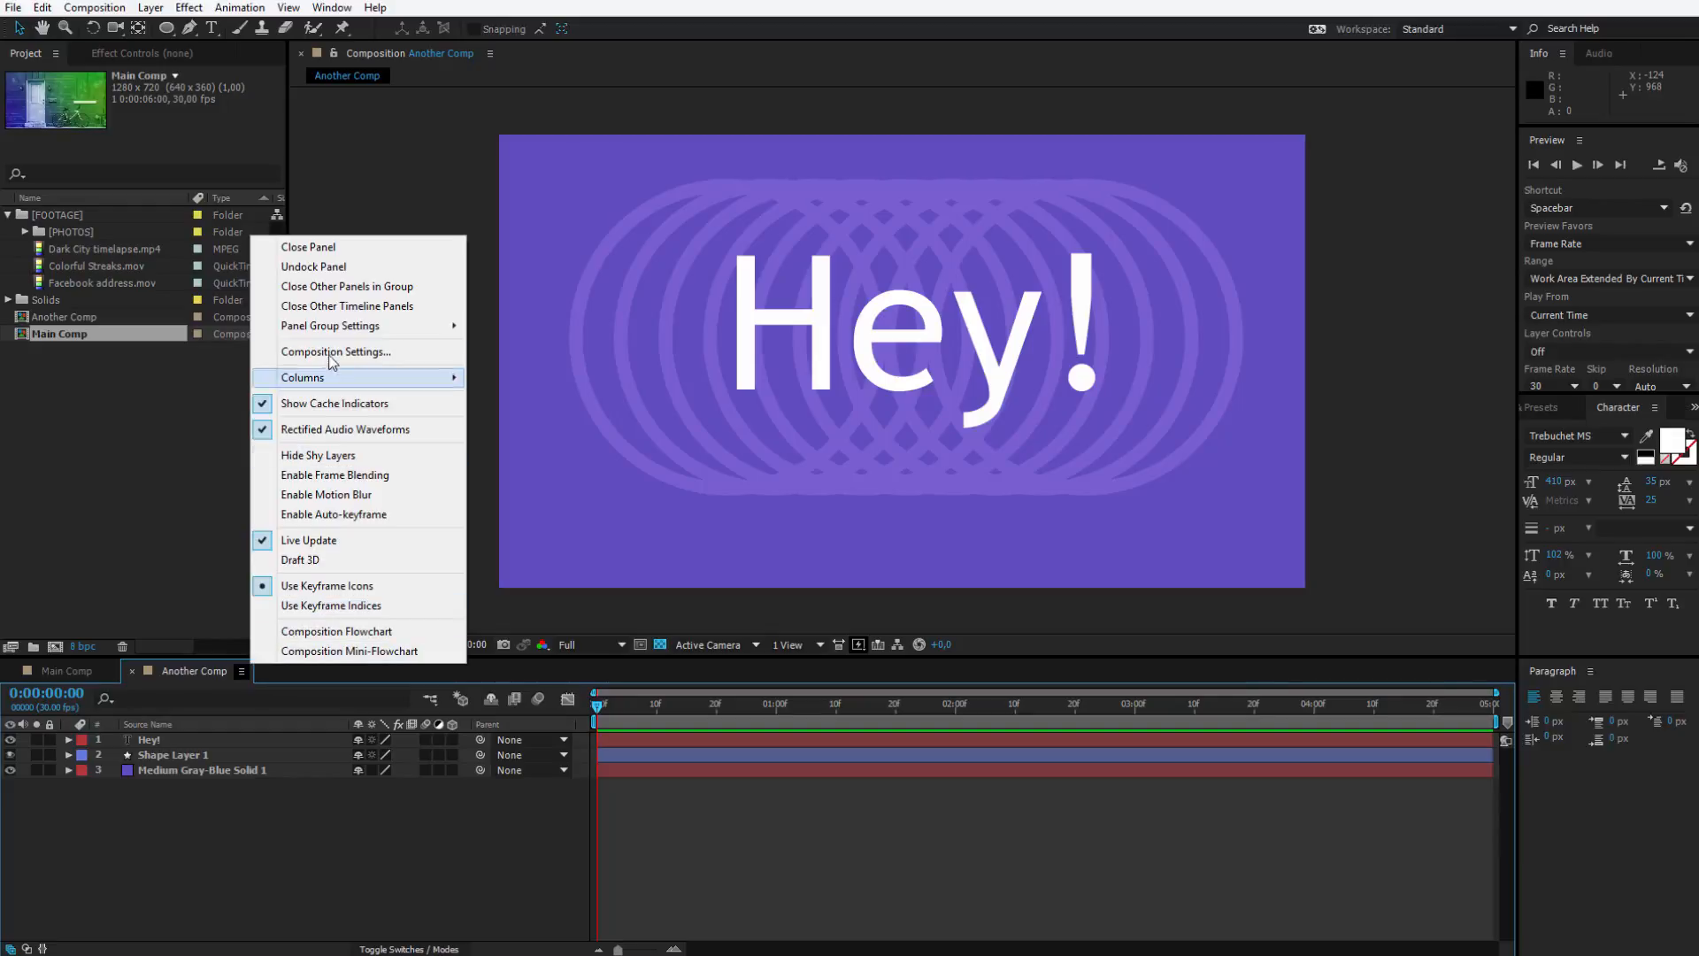
click(215, 673)
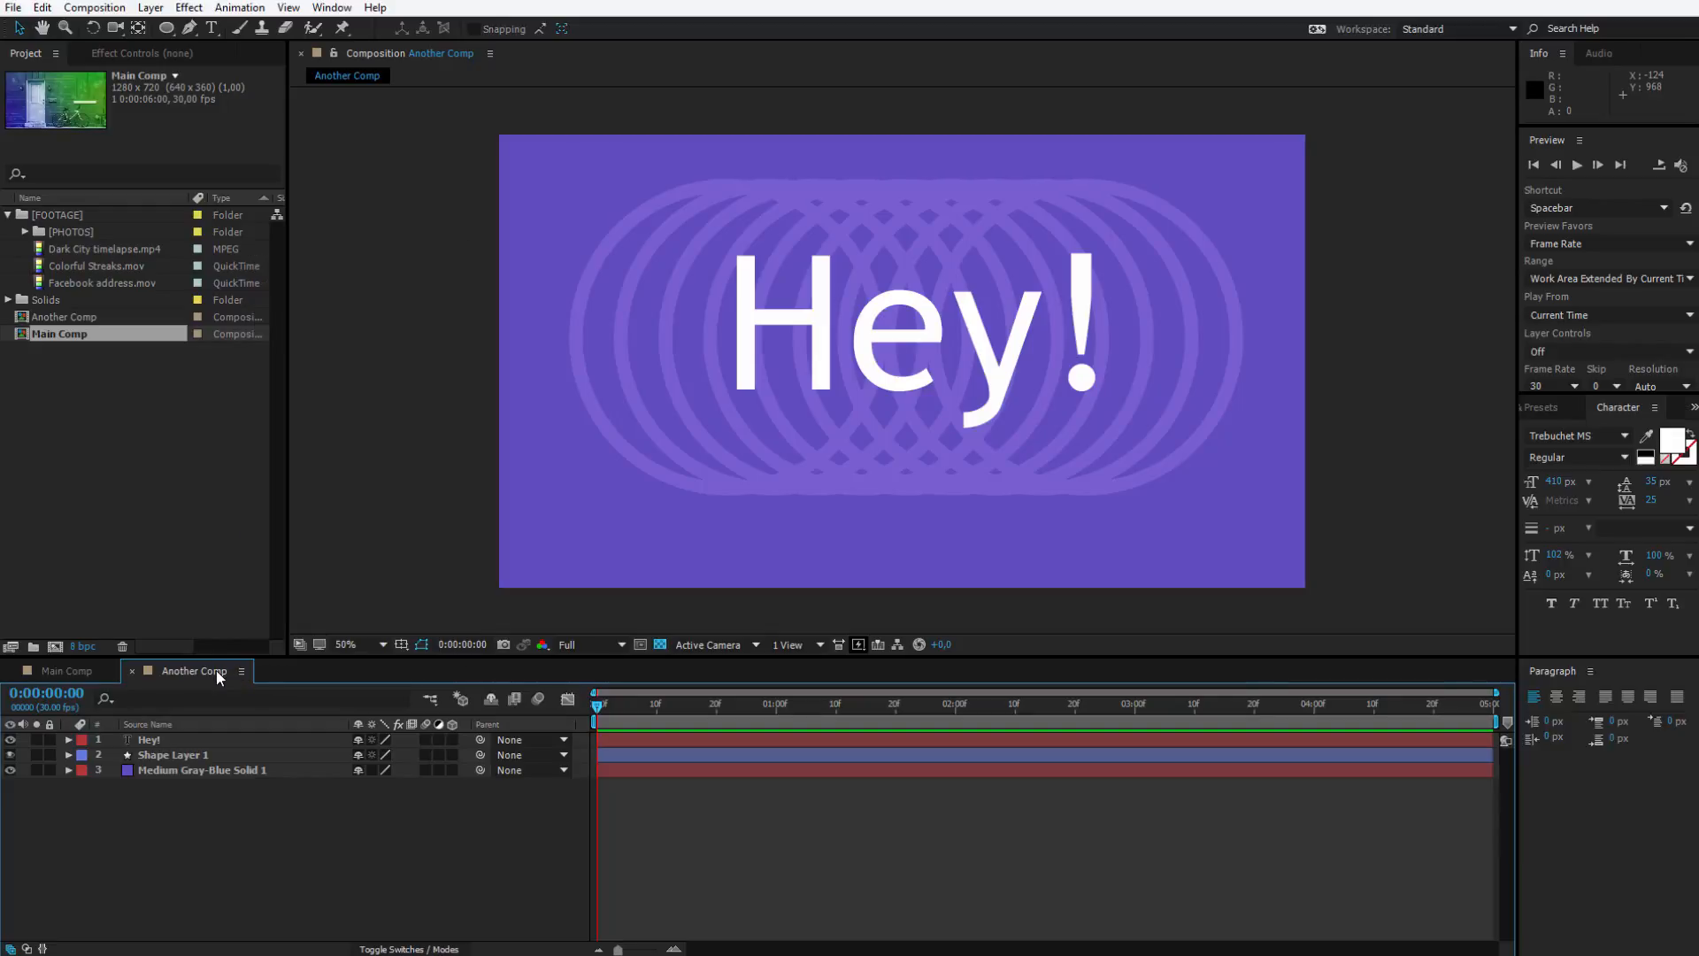
click(136, 671)
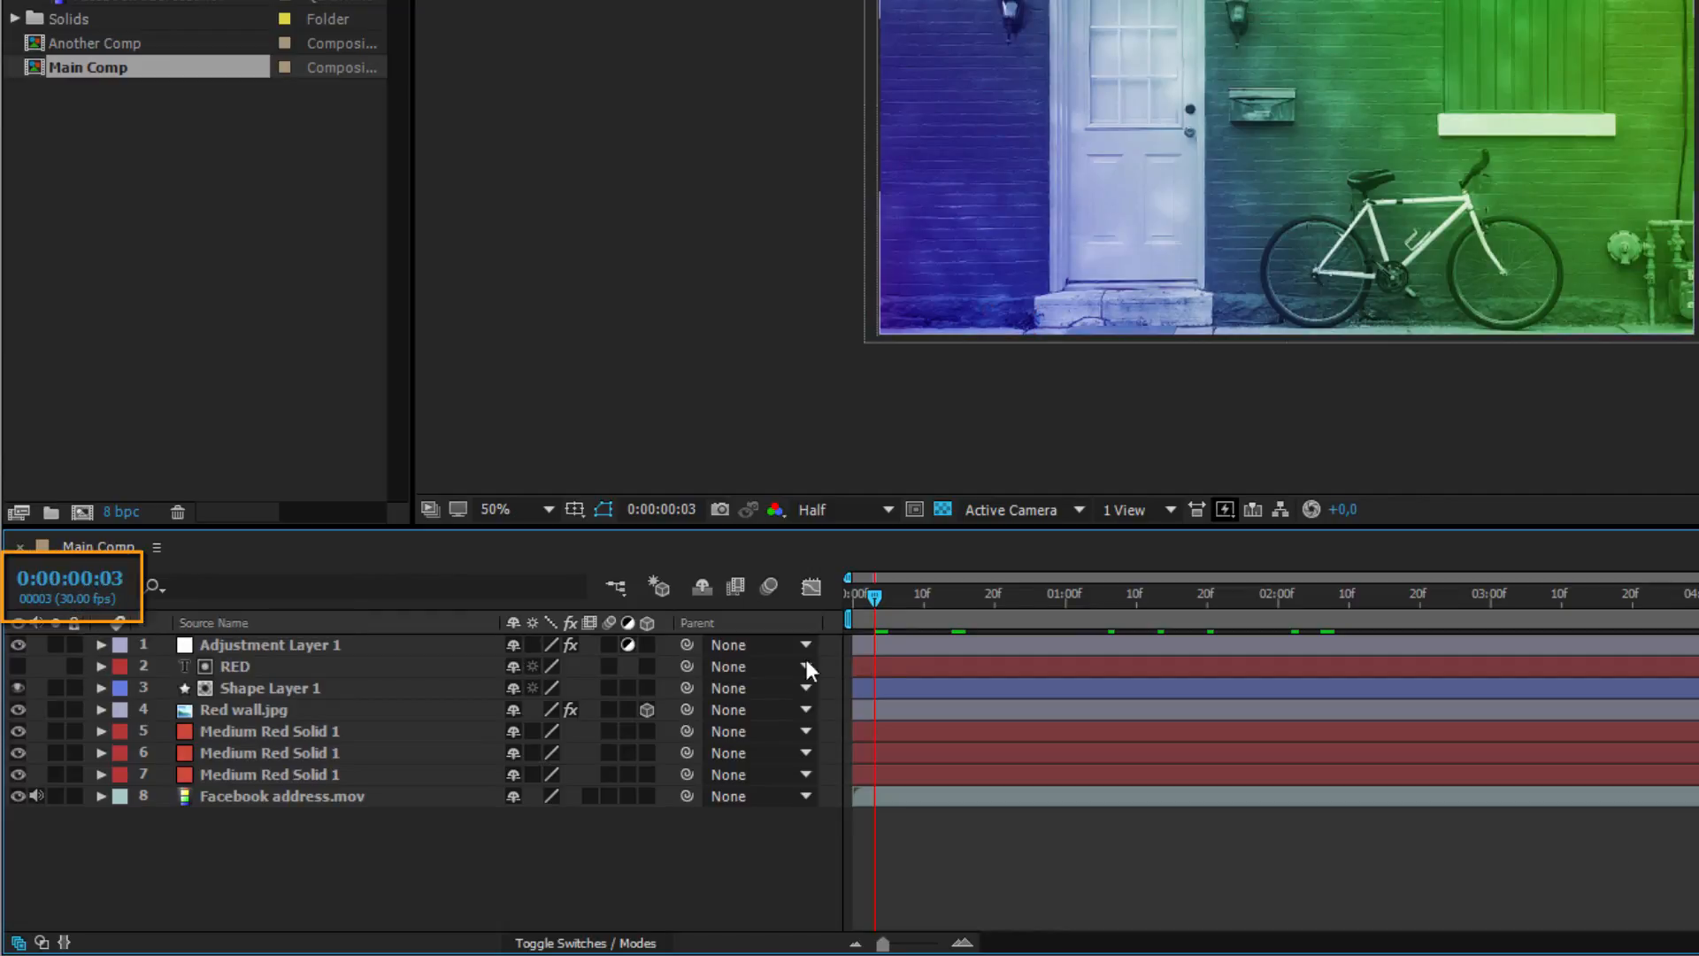
Step: Scrub through Main Comp and set the current time to 0:00:02:11
mouse_move(874, 598)
mouse_down()
mouse_move(1060, 593)
mouse_move(883, 595)
mouse_up()
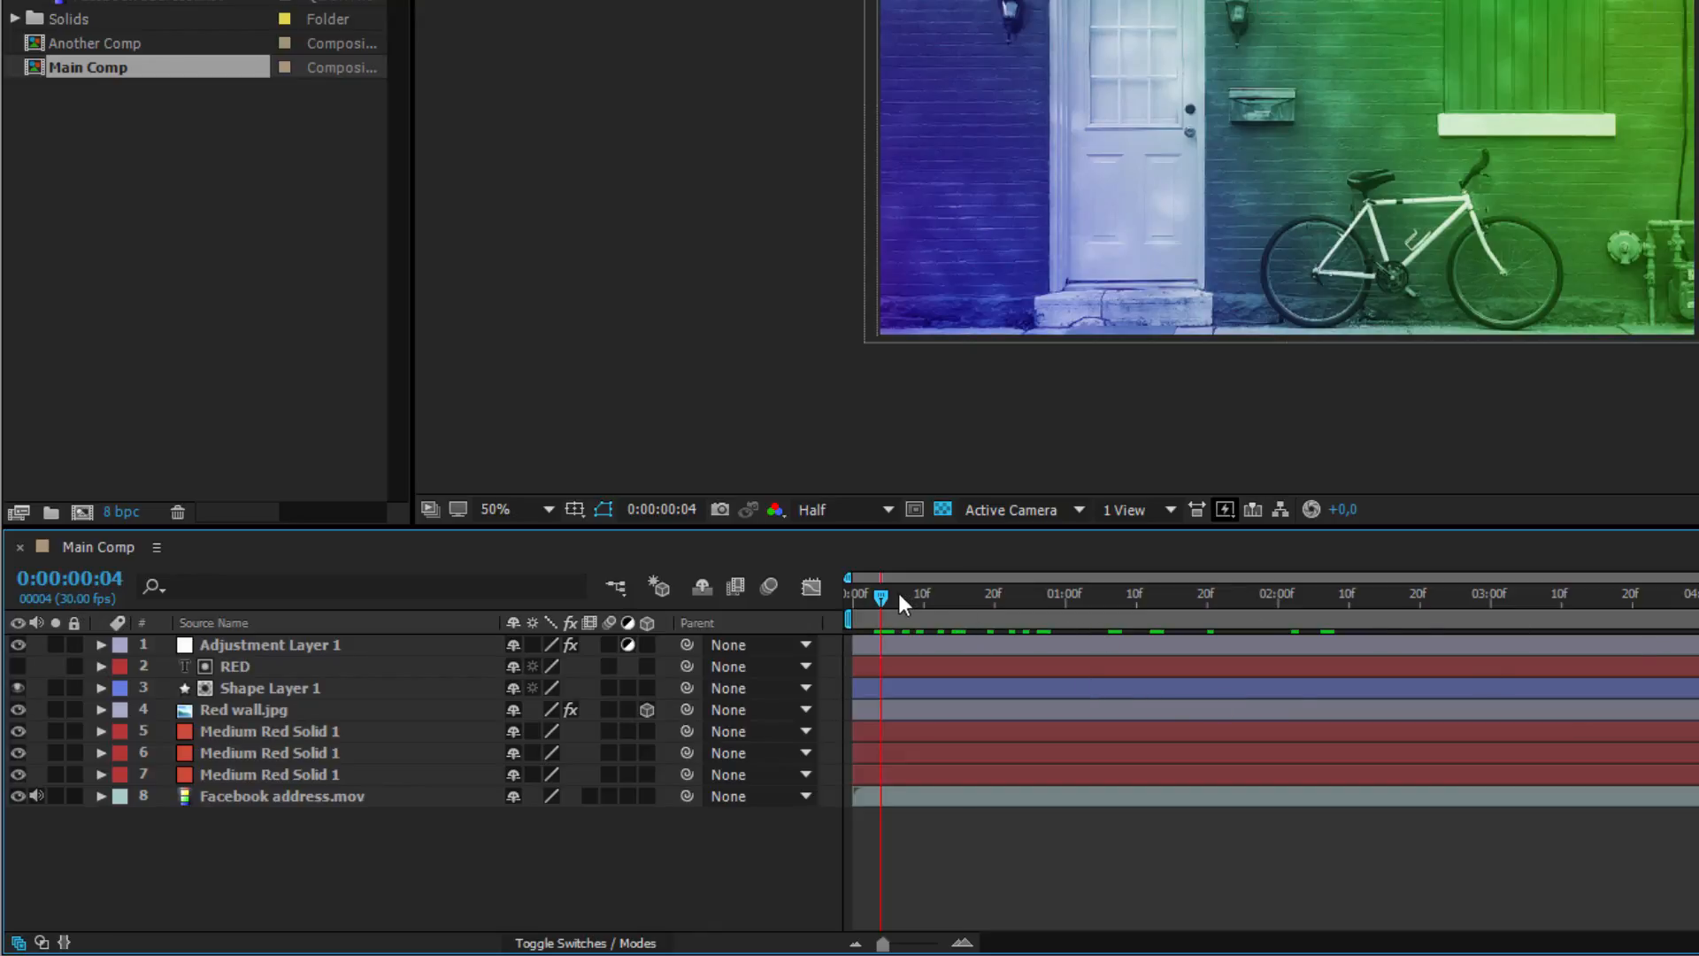
drag(879, 596, 1060, 613)
mouse_move(100, 589)
mouse_down()
mouse_move(227, 588)
mouse_move(91, 598)
mouse_move(180, 591)
mouse_move(103, 590)
mouse_up()
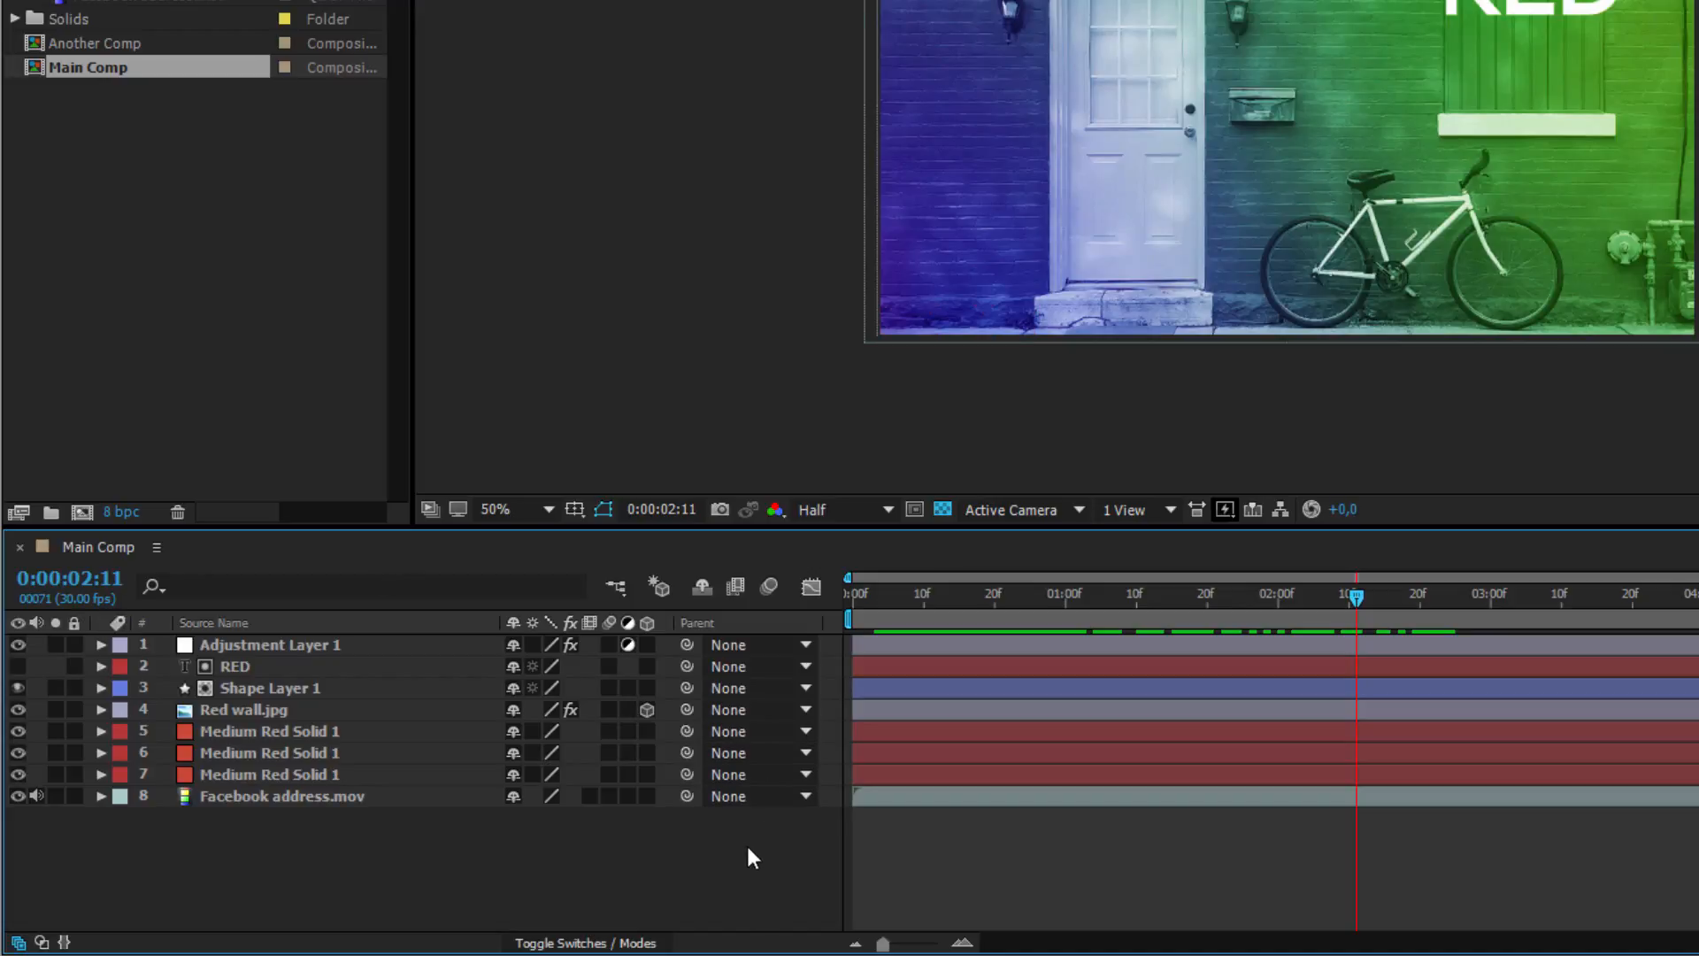
Step: Switch the time display to frame numbers, move to frame 50, and restore the timecode display
ctrl+click(73, 594)
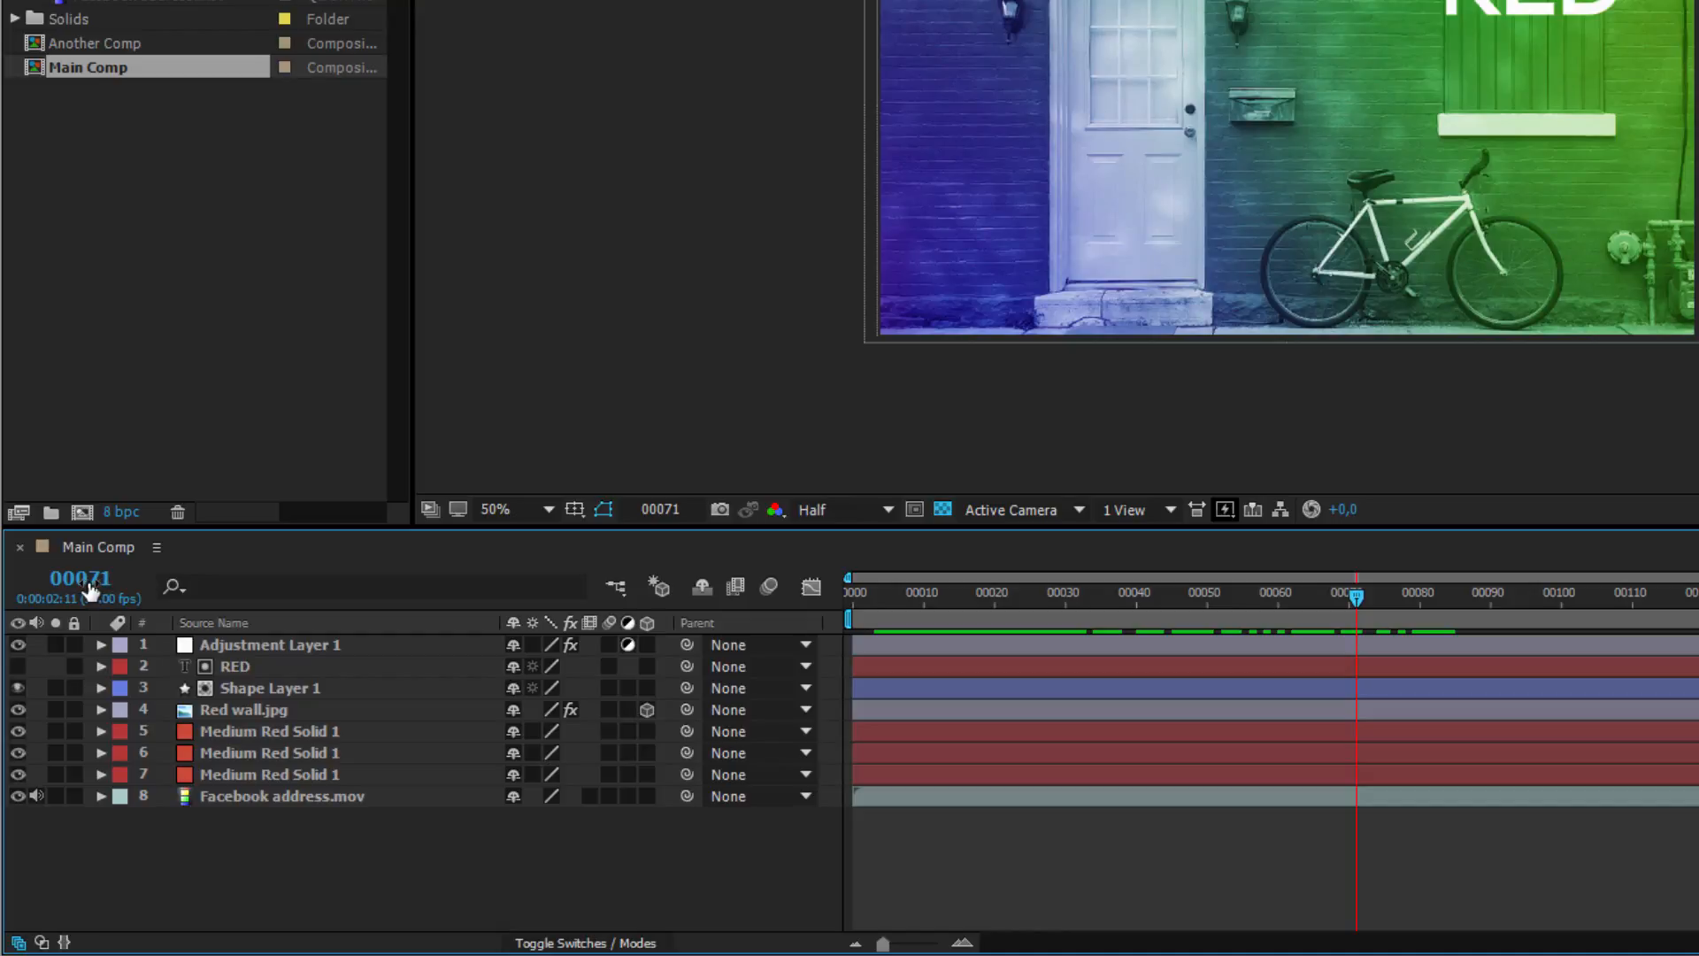
drag(91, 590, 131, 618)
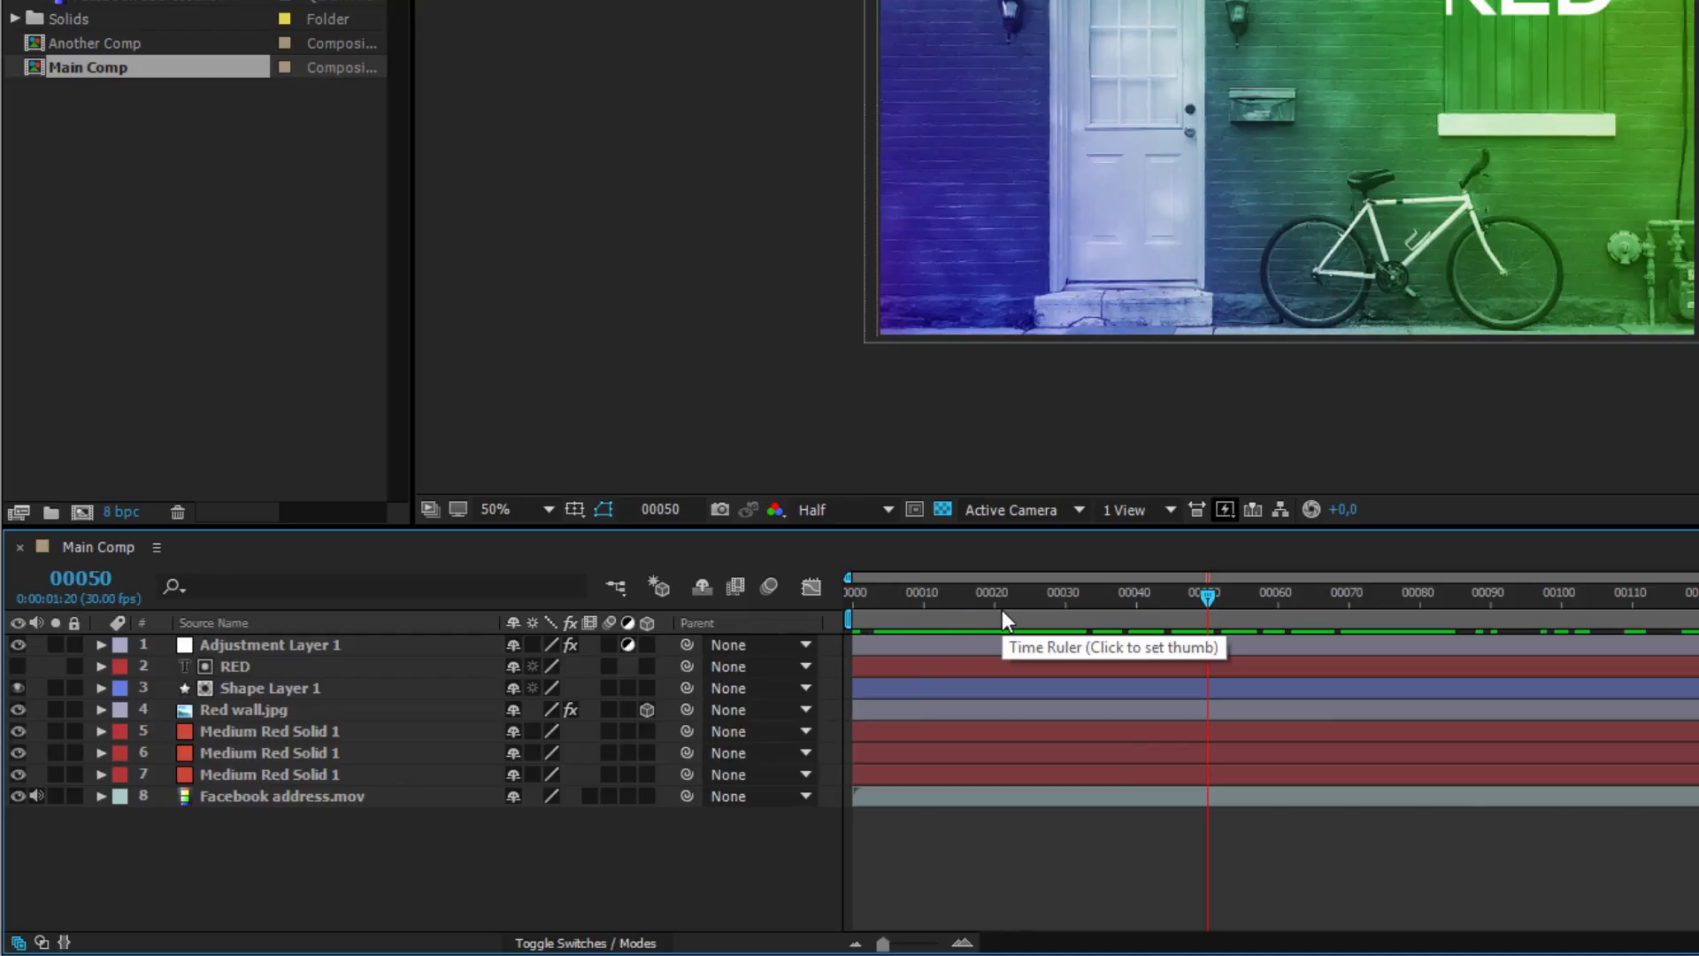
ctrl+click(80, 591)
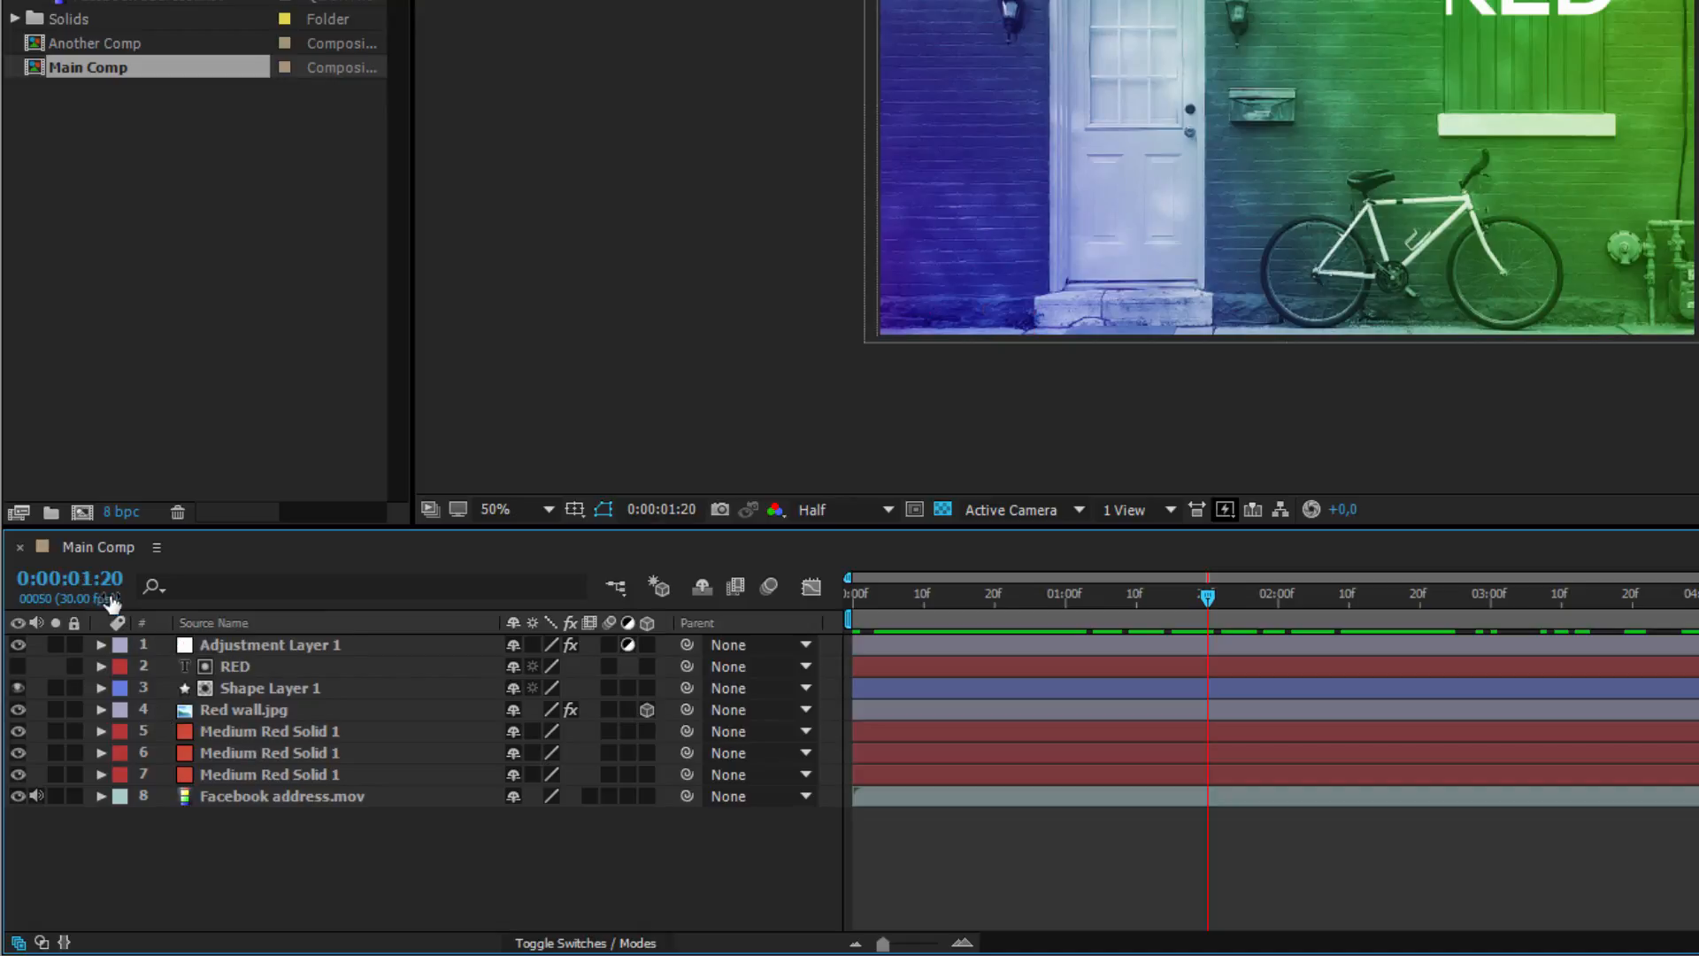
Step: Set the current time of Main Comp to 0:00:01:00
click(97, 591)
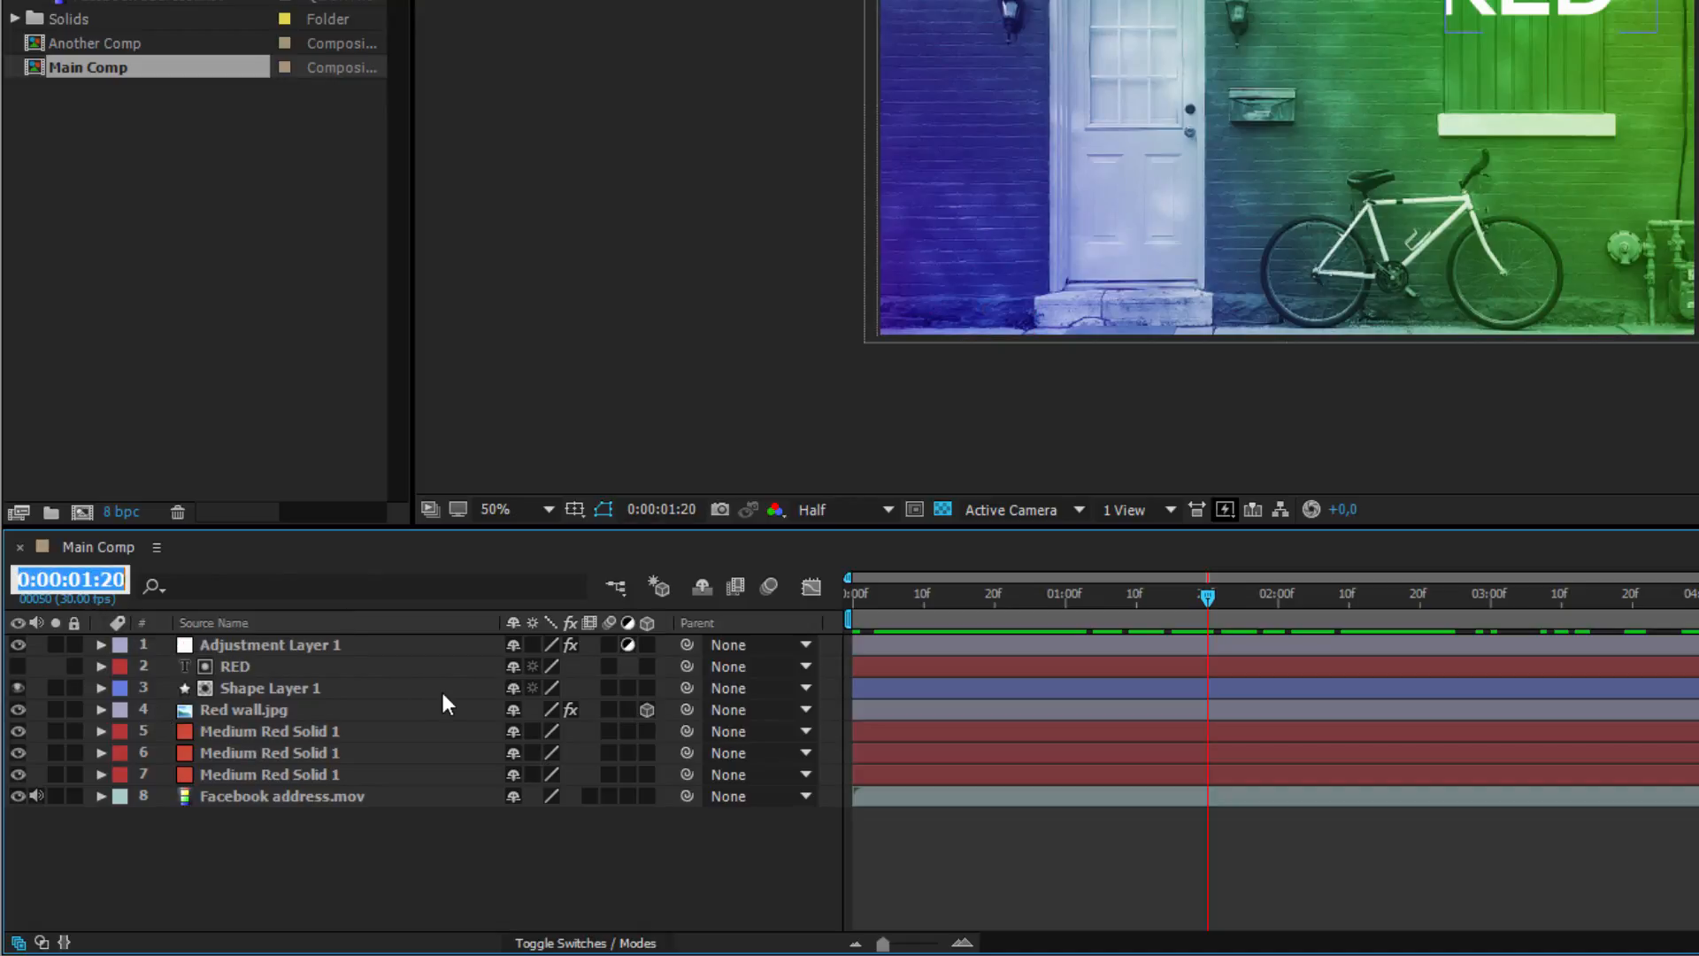
text(1.)
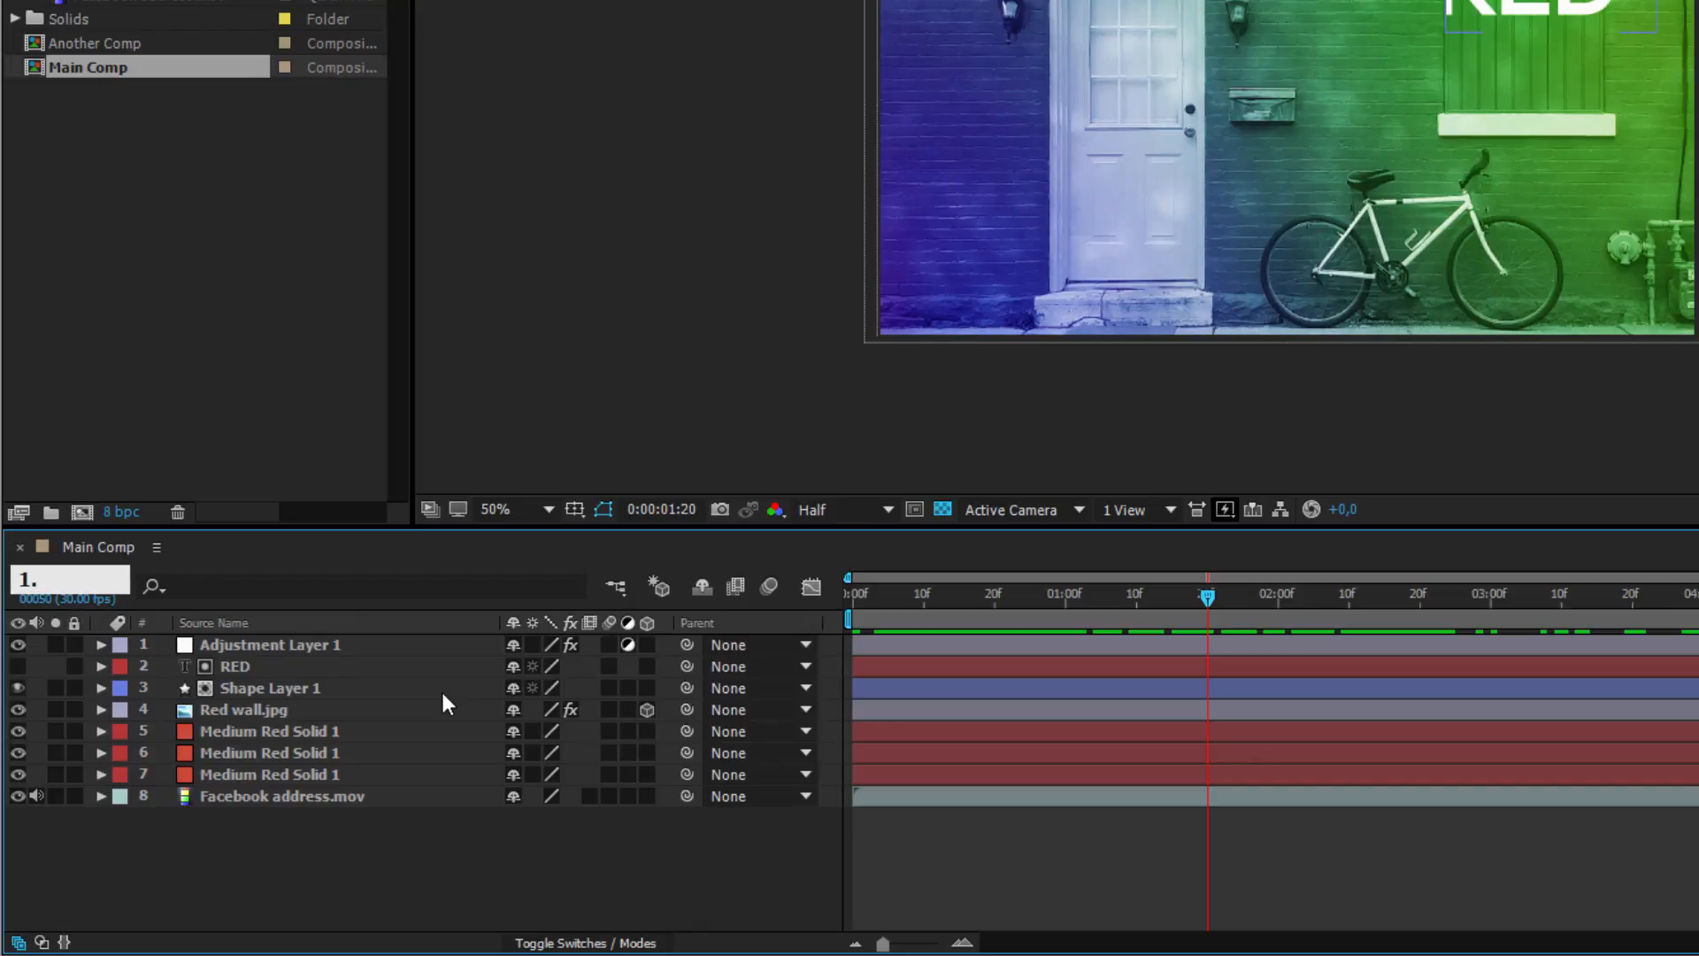
key(Return)
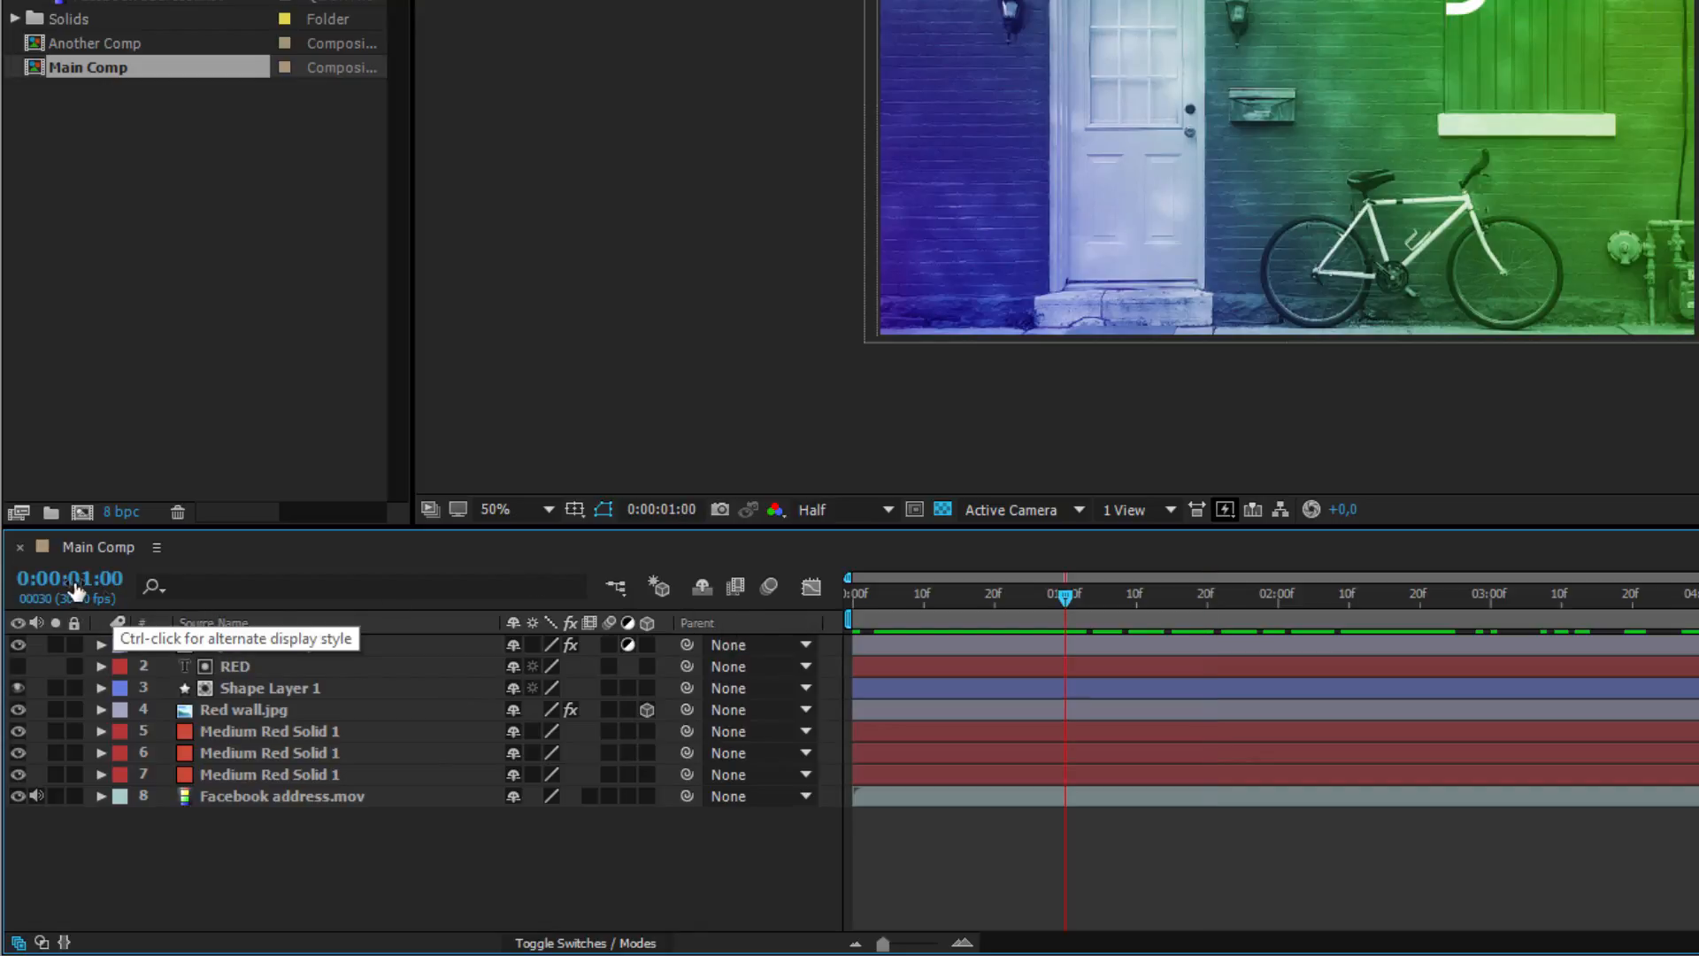
Step: Set the current time of Main Comp to 0:00:00:01
click(71, 580)
text(1)
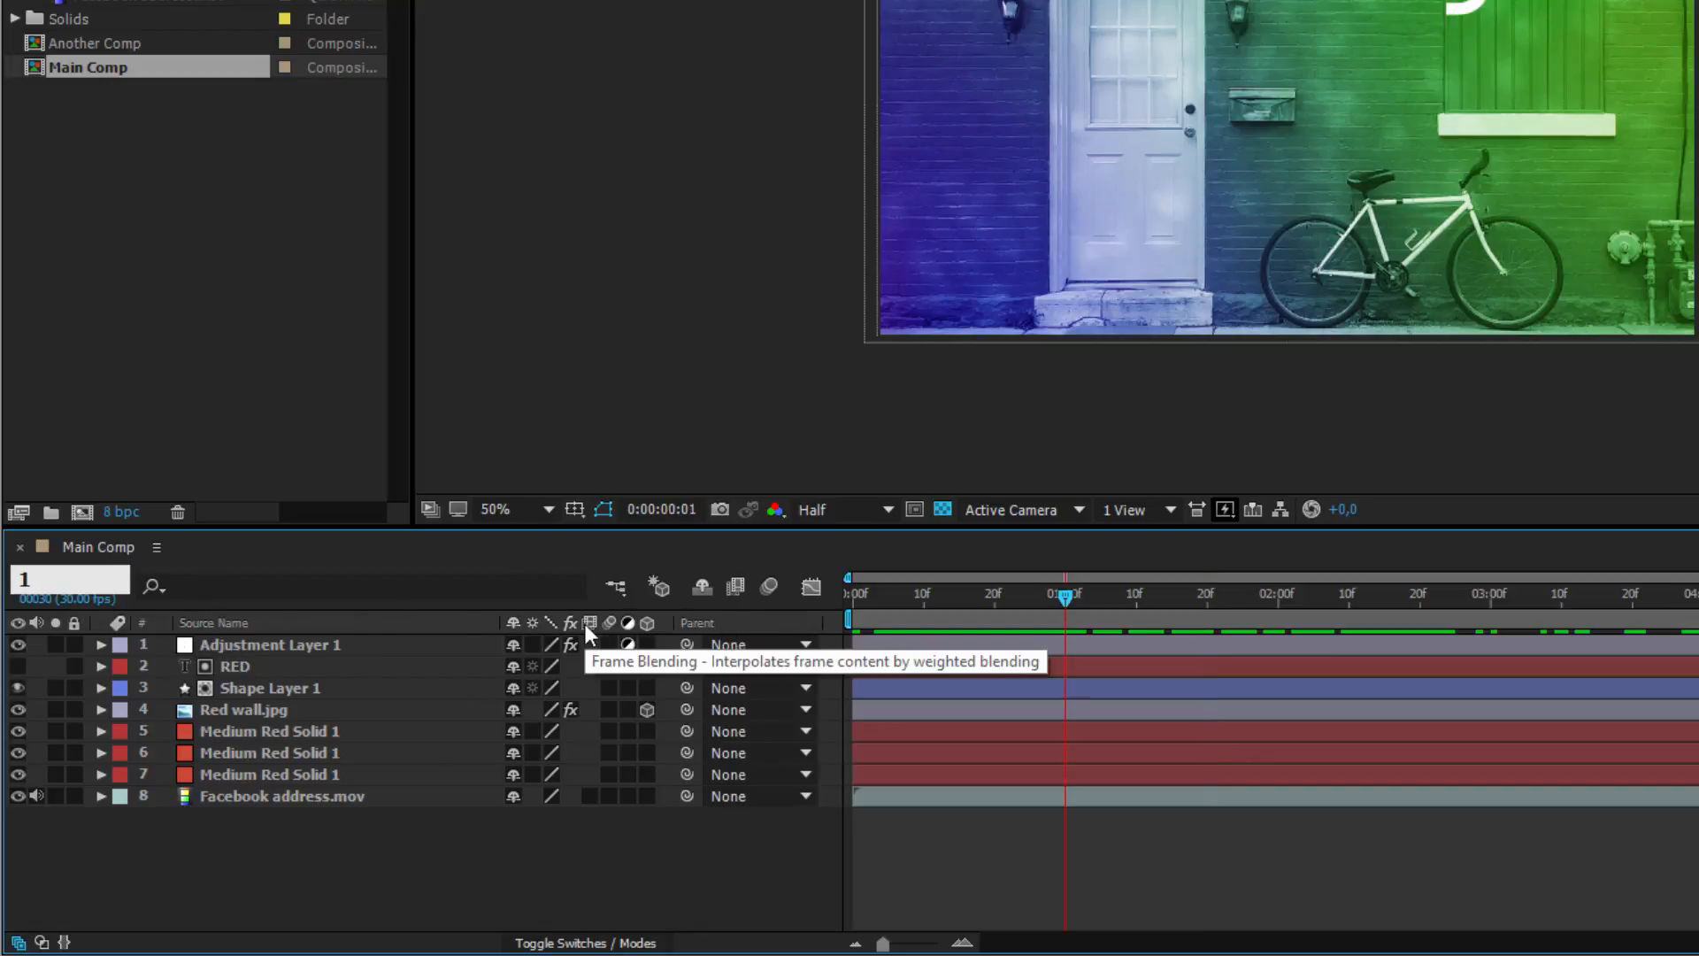
key(Return)
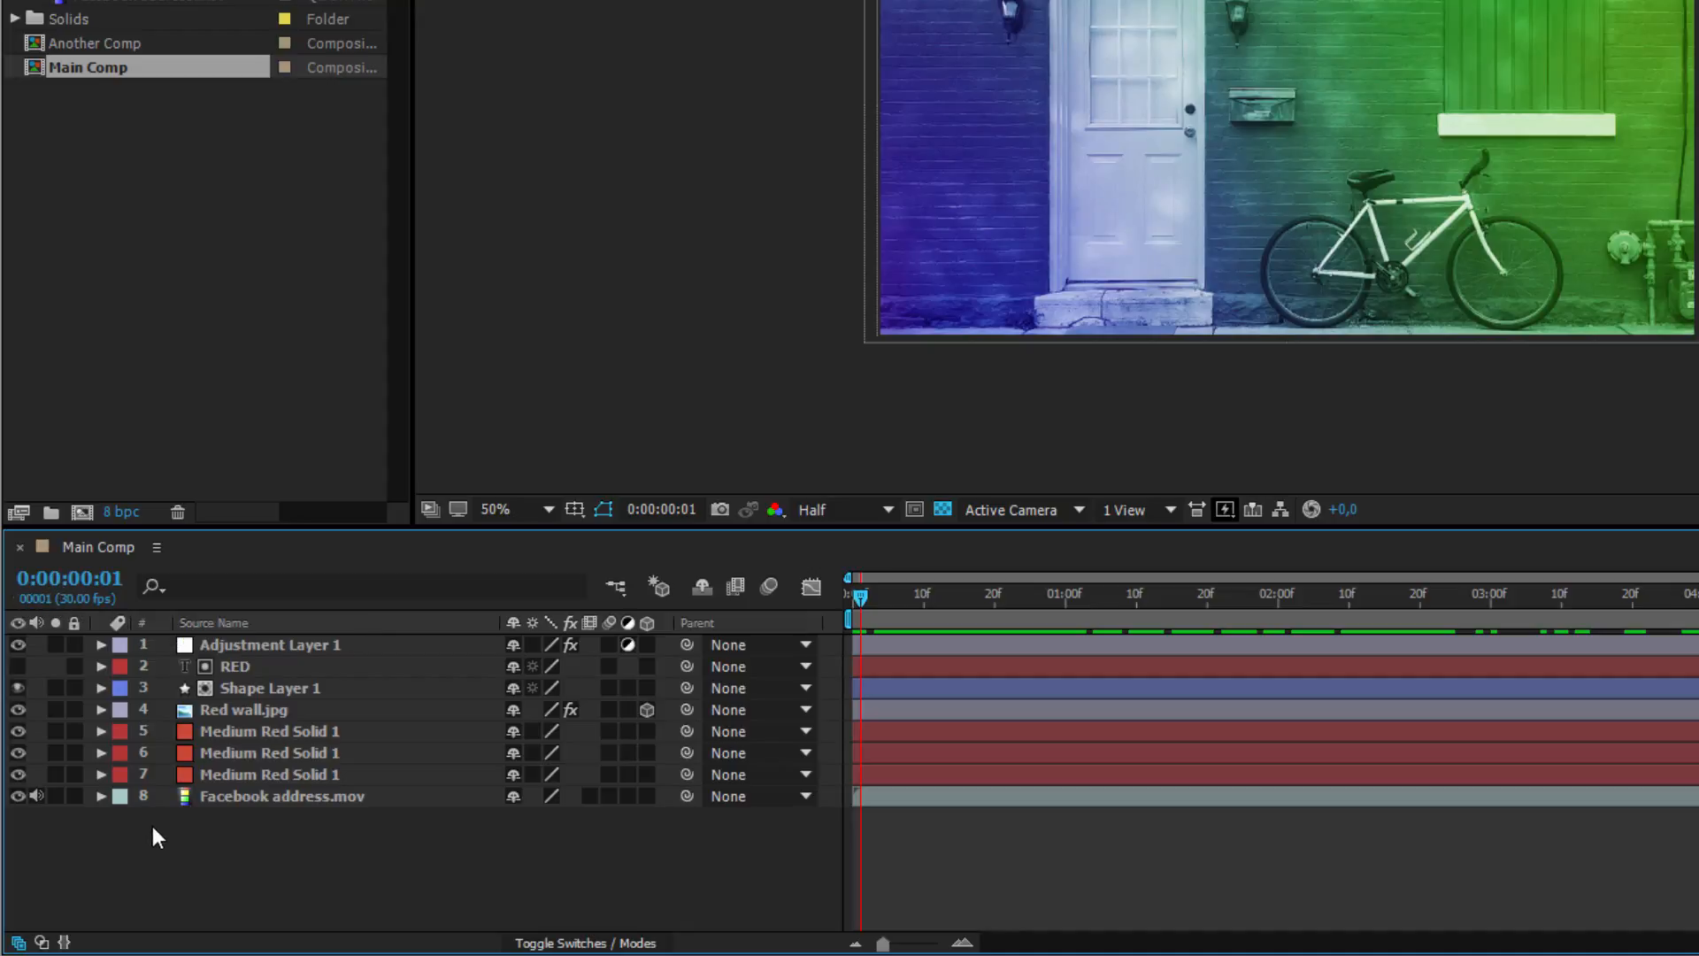
Step: Expand the transform properties of layer 5, Medium Red Solid 1, and select its Scale property
click(102, 731)
click(122, 752)
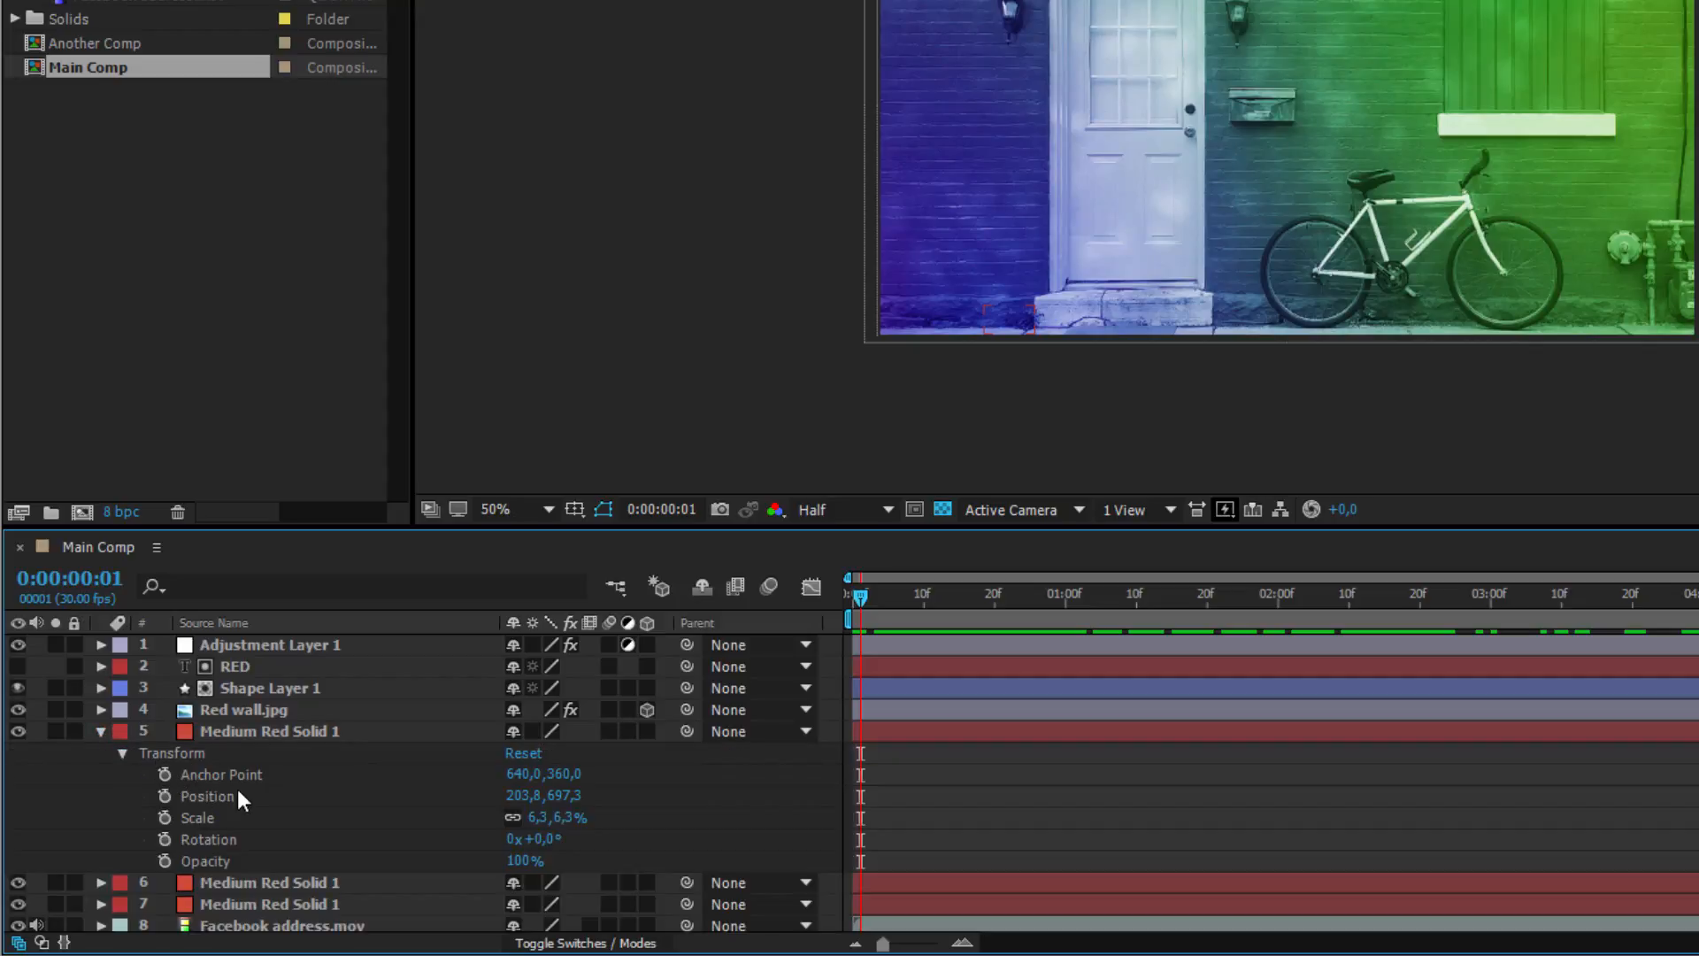
click(207, 817)
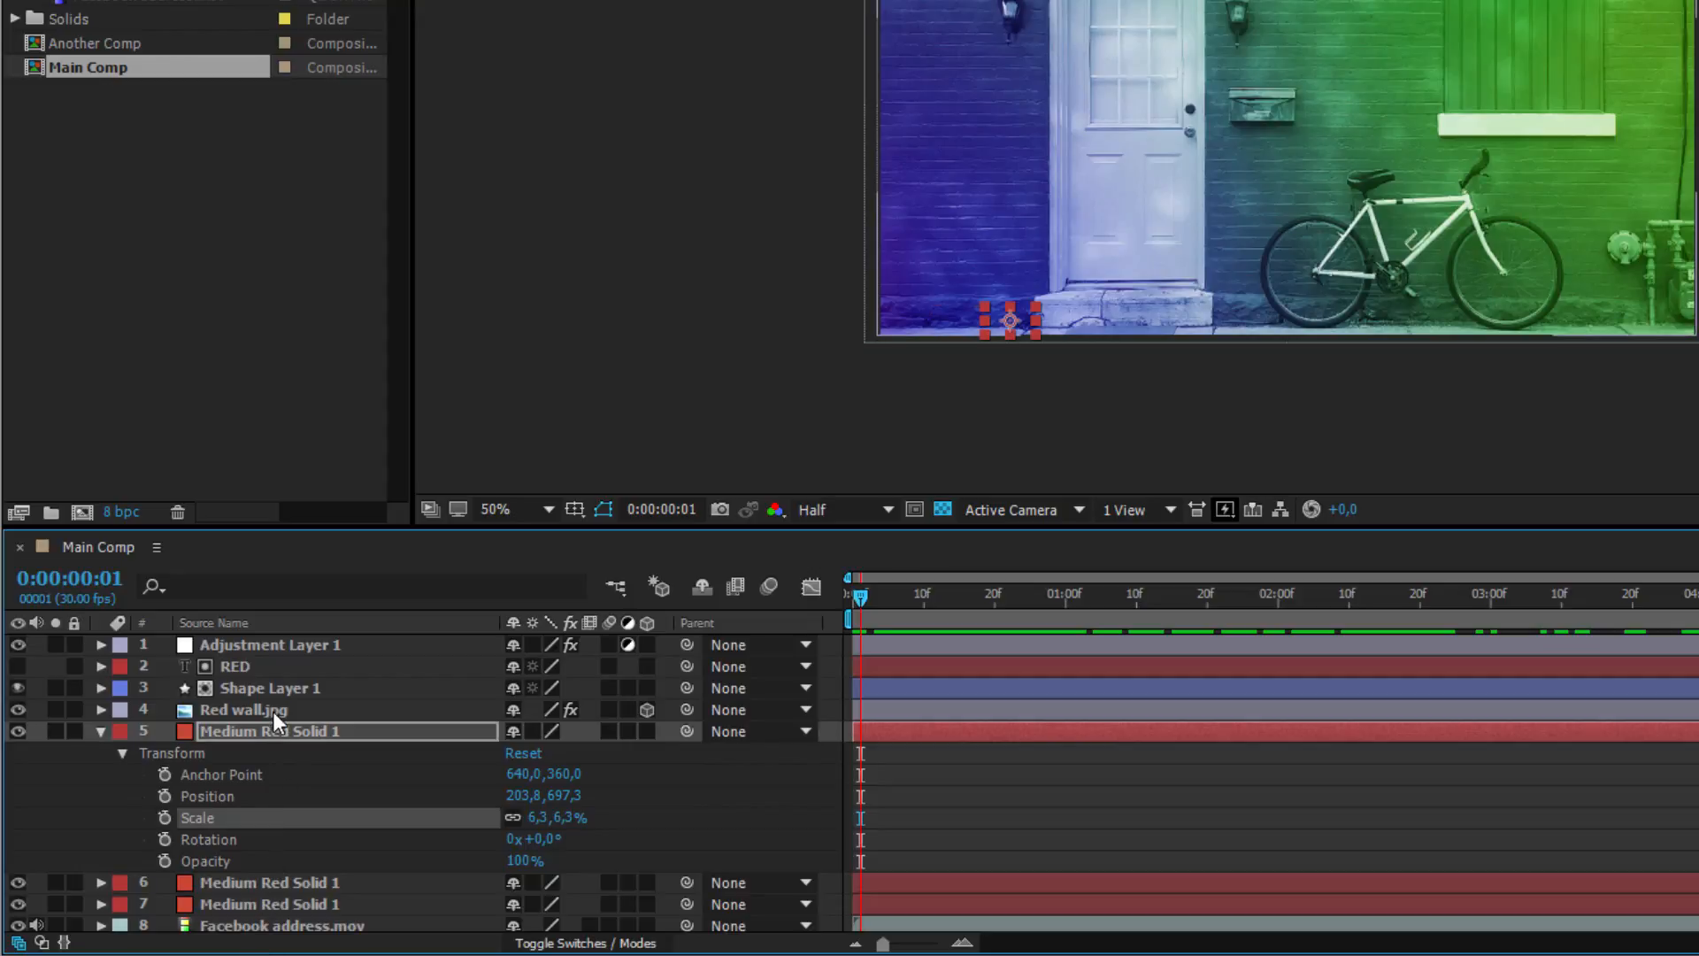
Step: Select all layers and filter the timeline properties with the search term "scale"
key(ctrl+a)
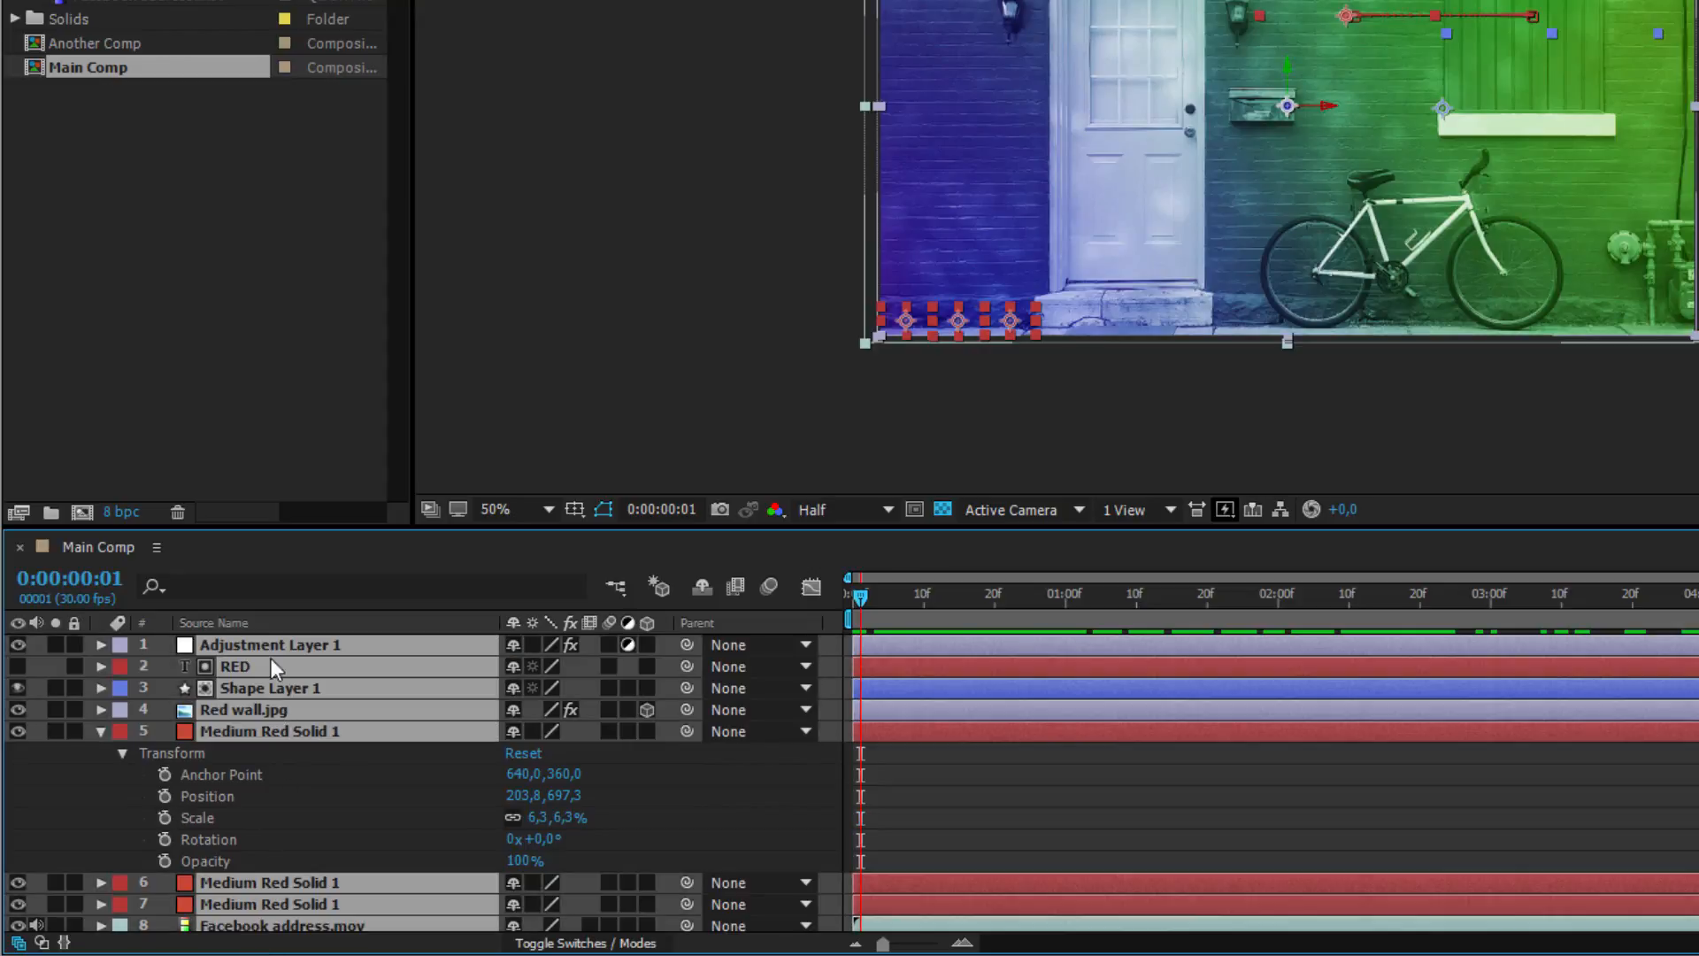
click(232, 585)
text(sca)
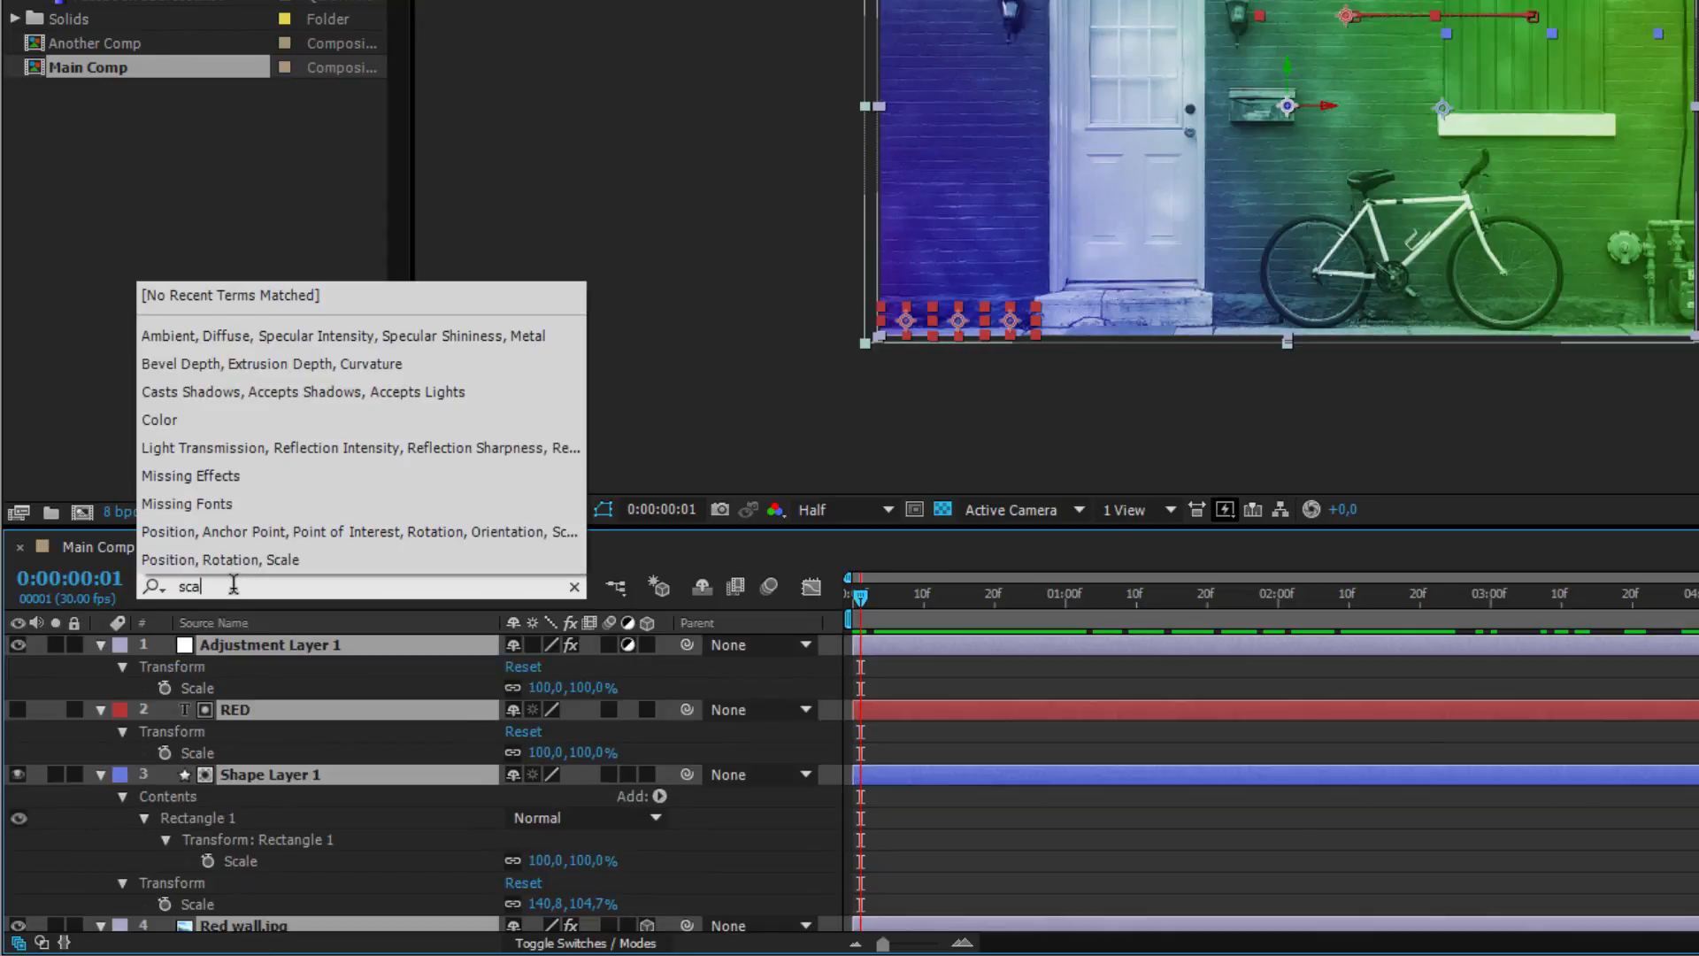
text(le)
click(324, 713)
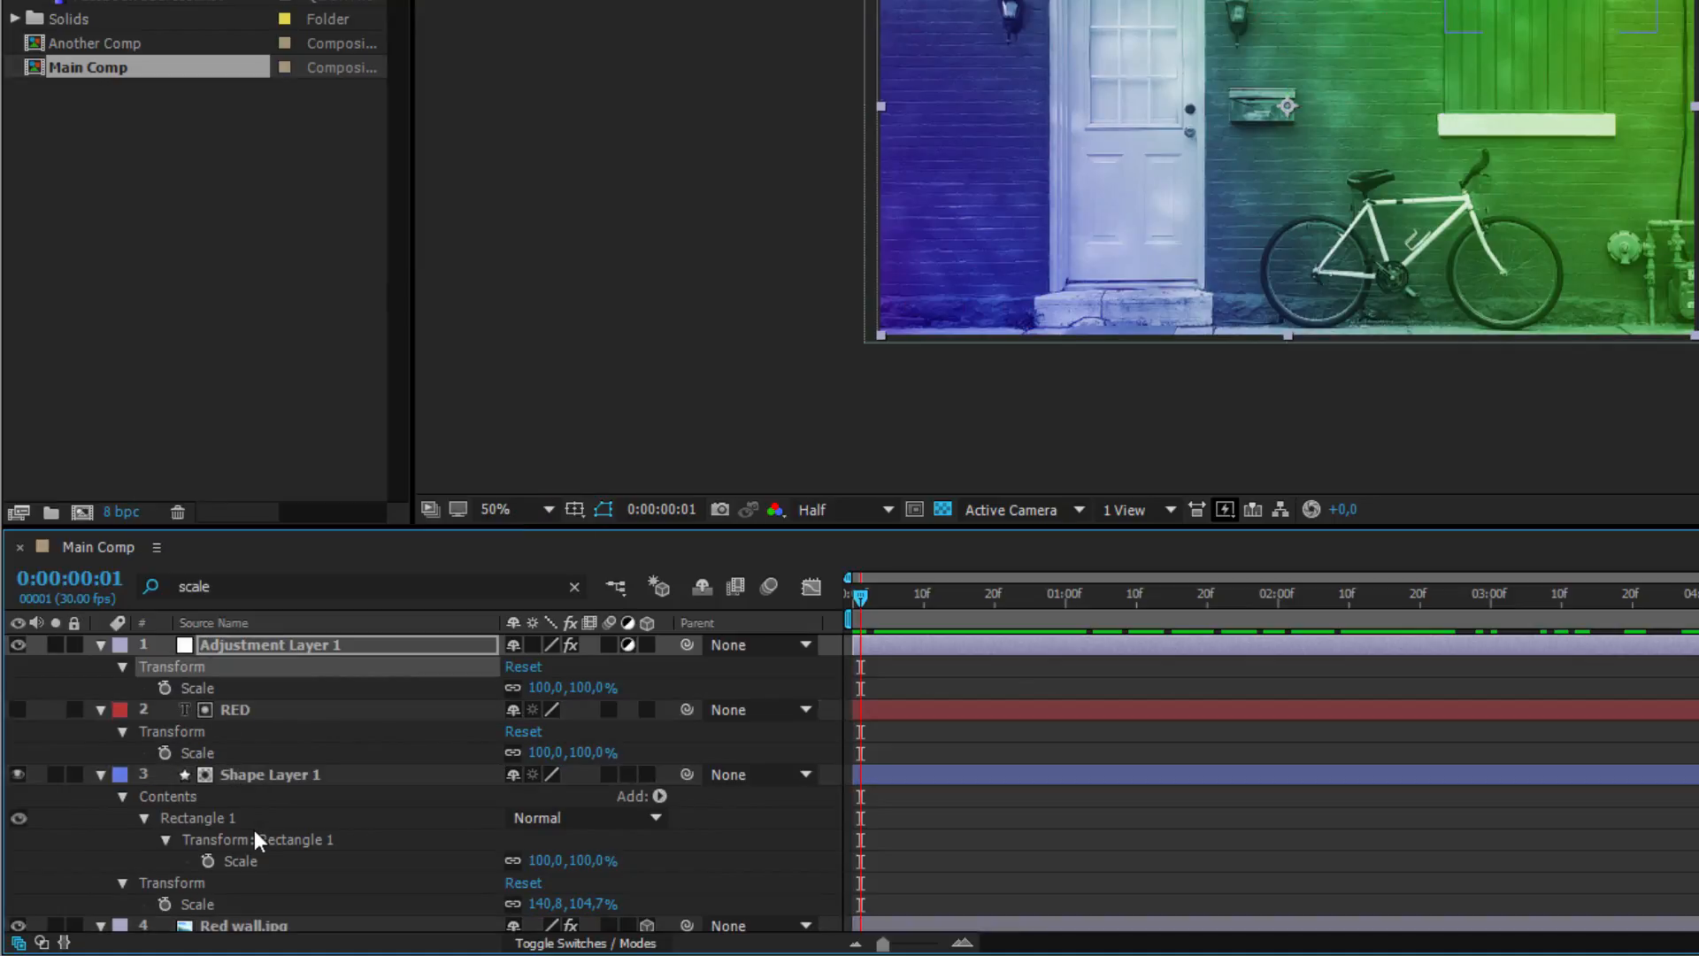
Step: Review the filtered Scale properties of the layers, and clear the timeline search
scroll(248, 830, down, 1)
scroll(257, 832, down, 2)
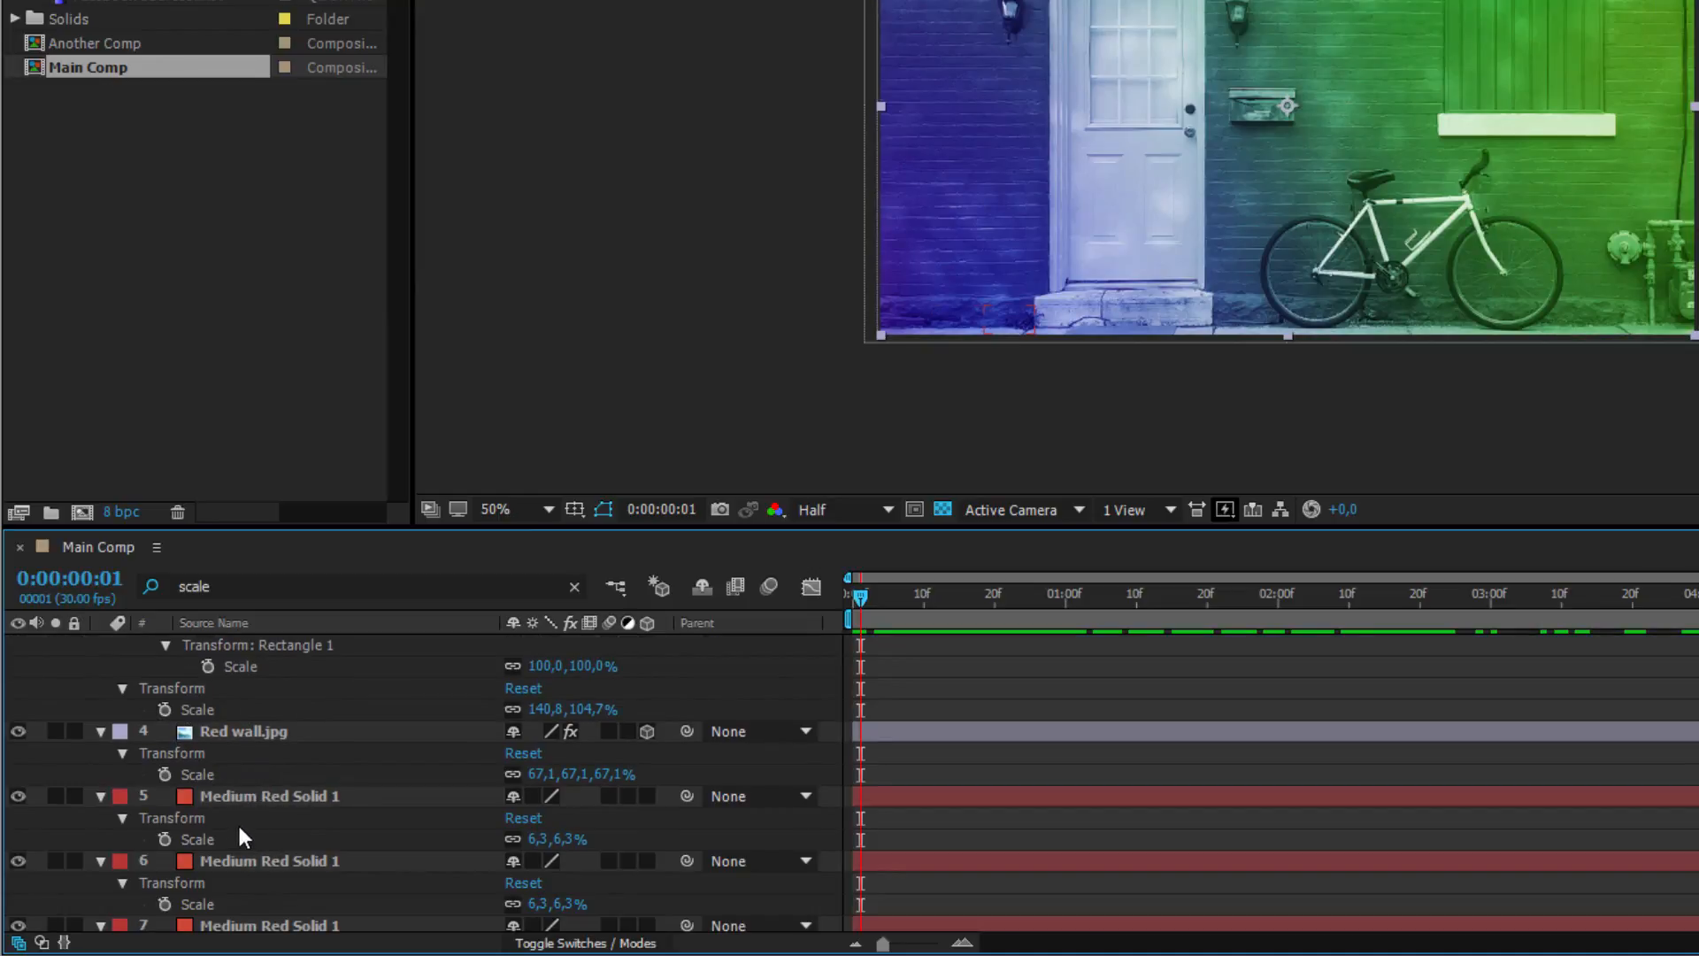
scroll(257, 848, up, 3)
click(575, 587)
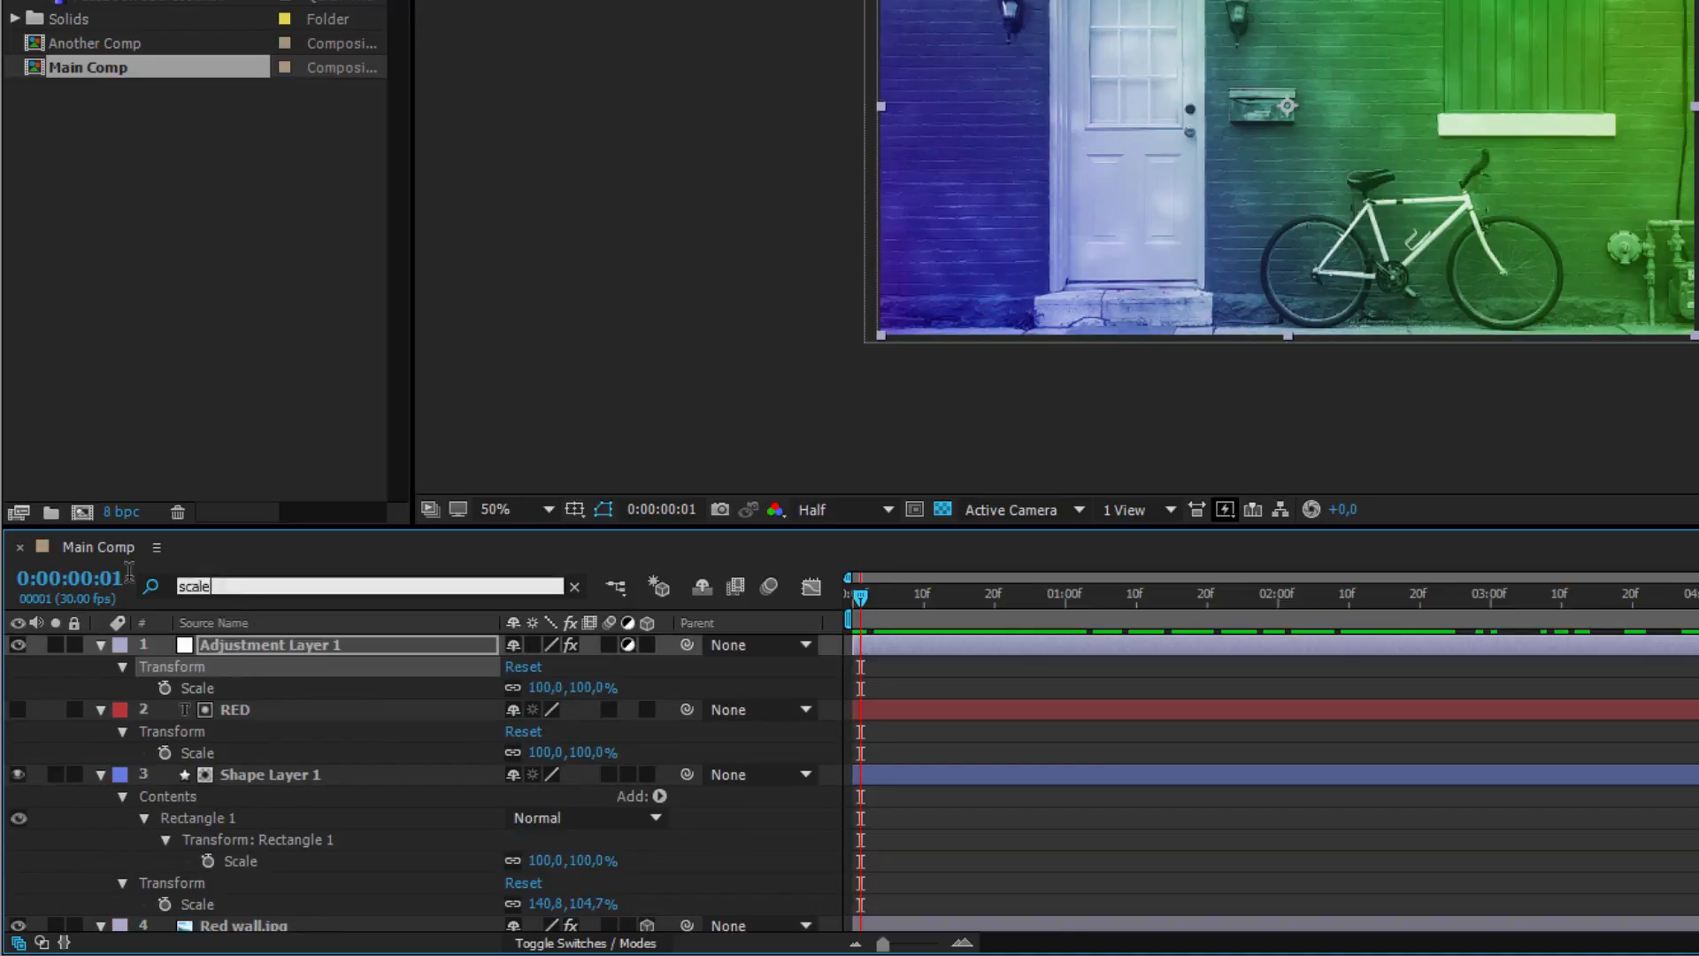
click(247, 751)
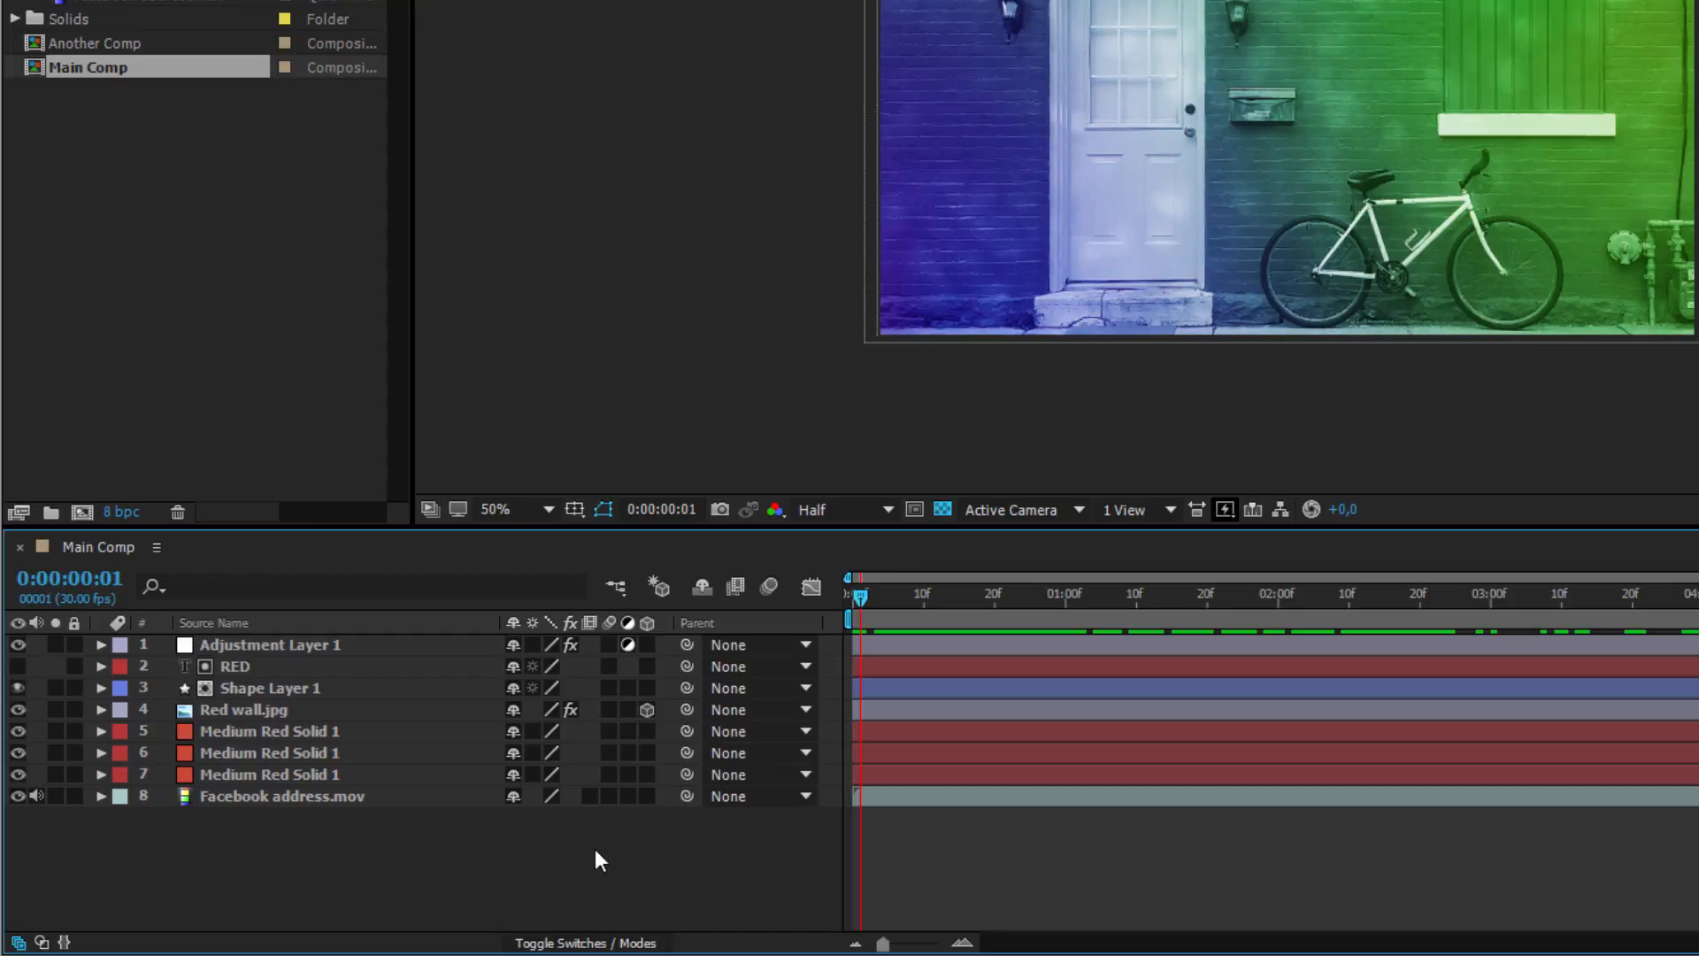
Step: Go through the layers of Main Comp one by one, ending with Shape Layer 1 selected
click(294, 644)
click(292, 668)
click(300, 689)
click(301, 711)
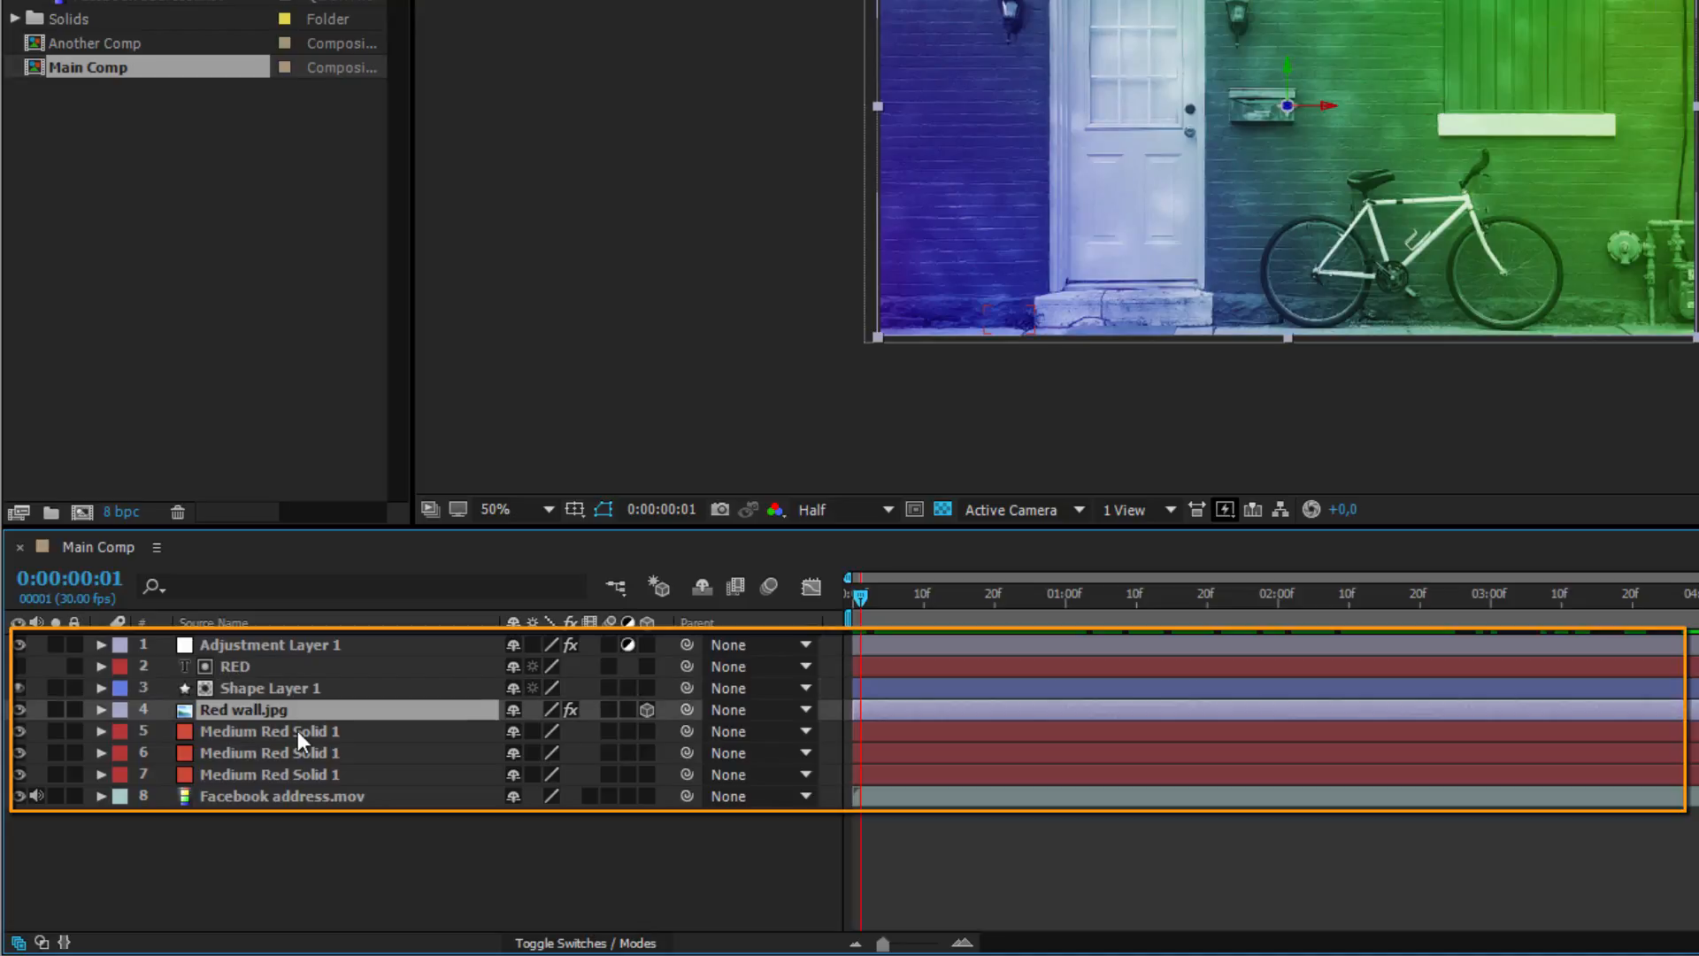
click(298, 731)
click(304, 753)
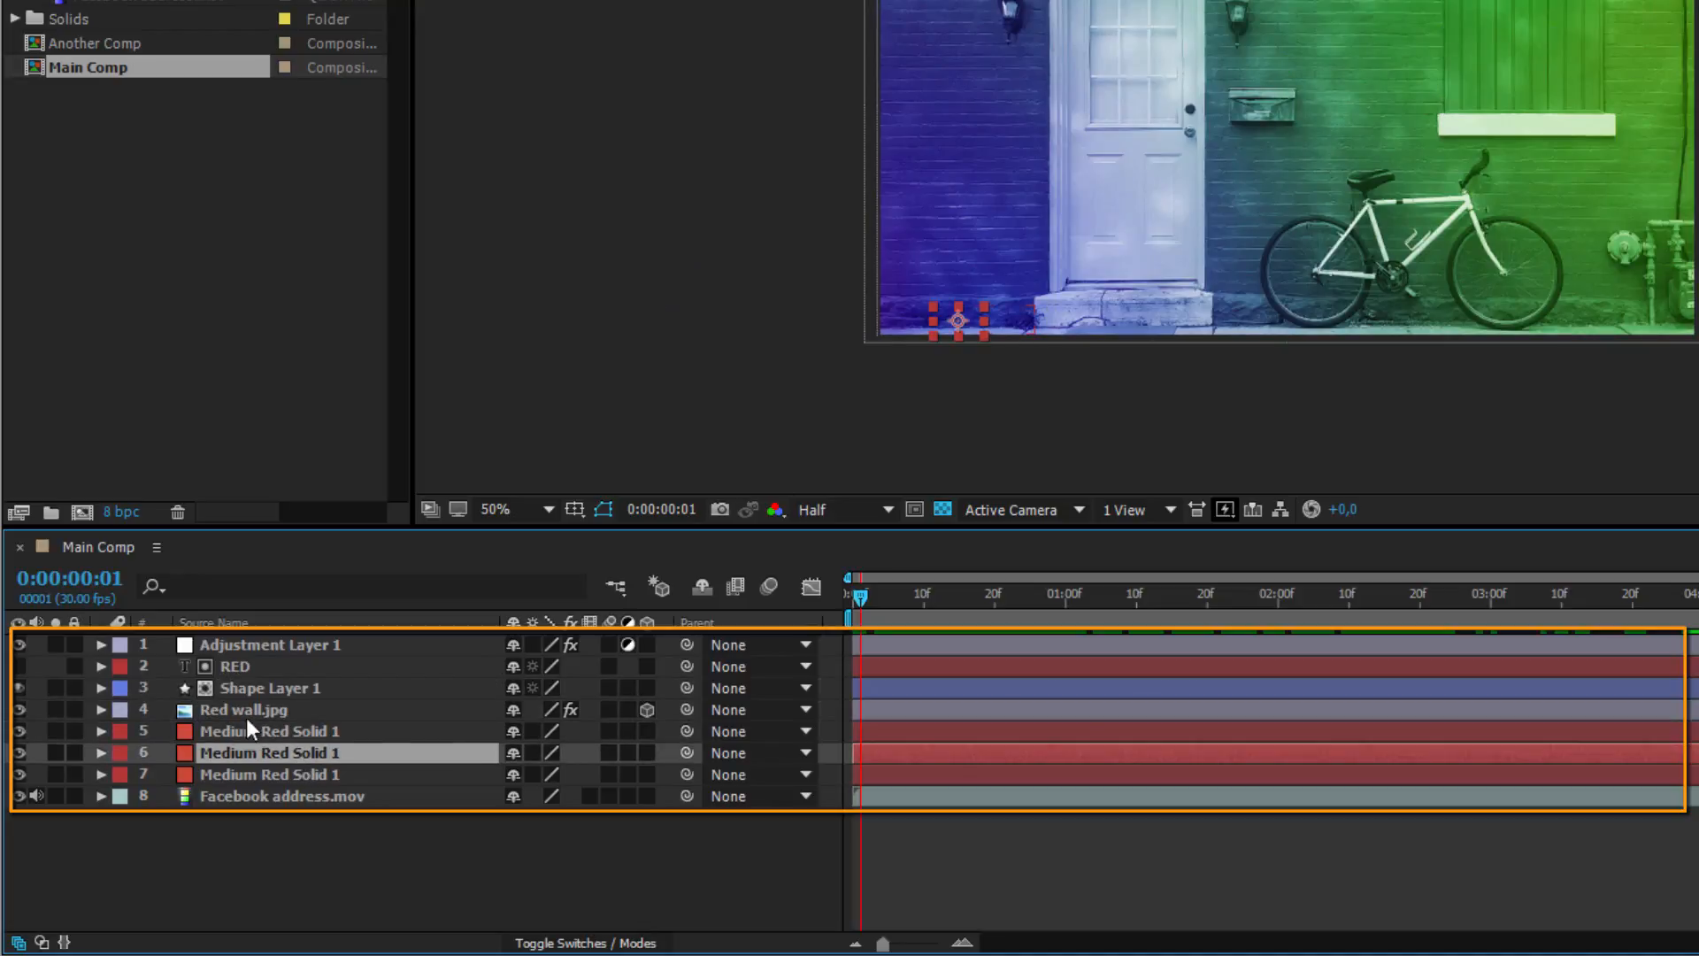
click(256, 649)
click(266, 667)
click(273, 687)
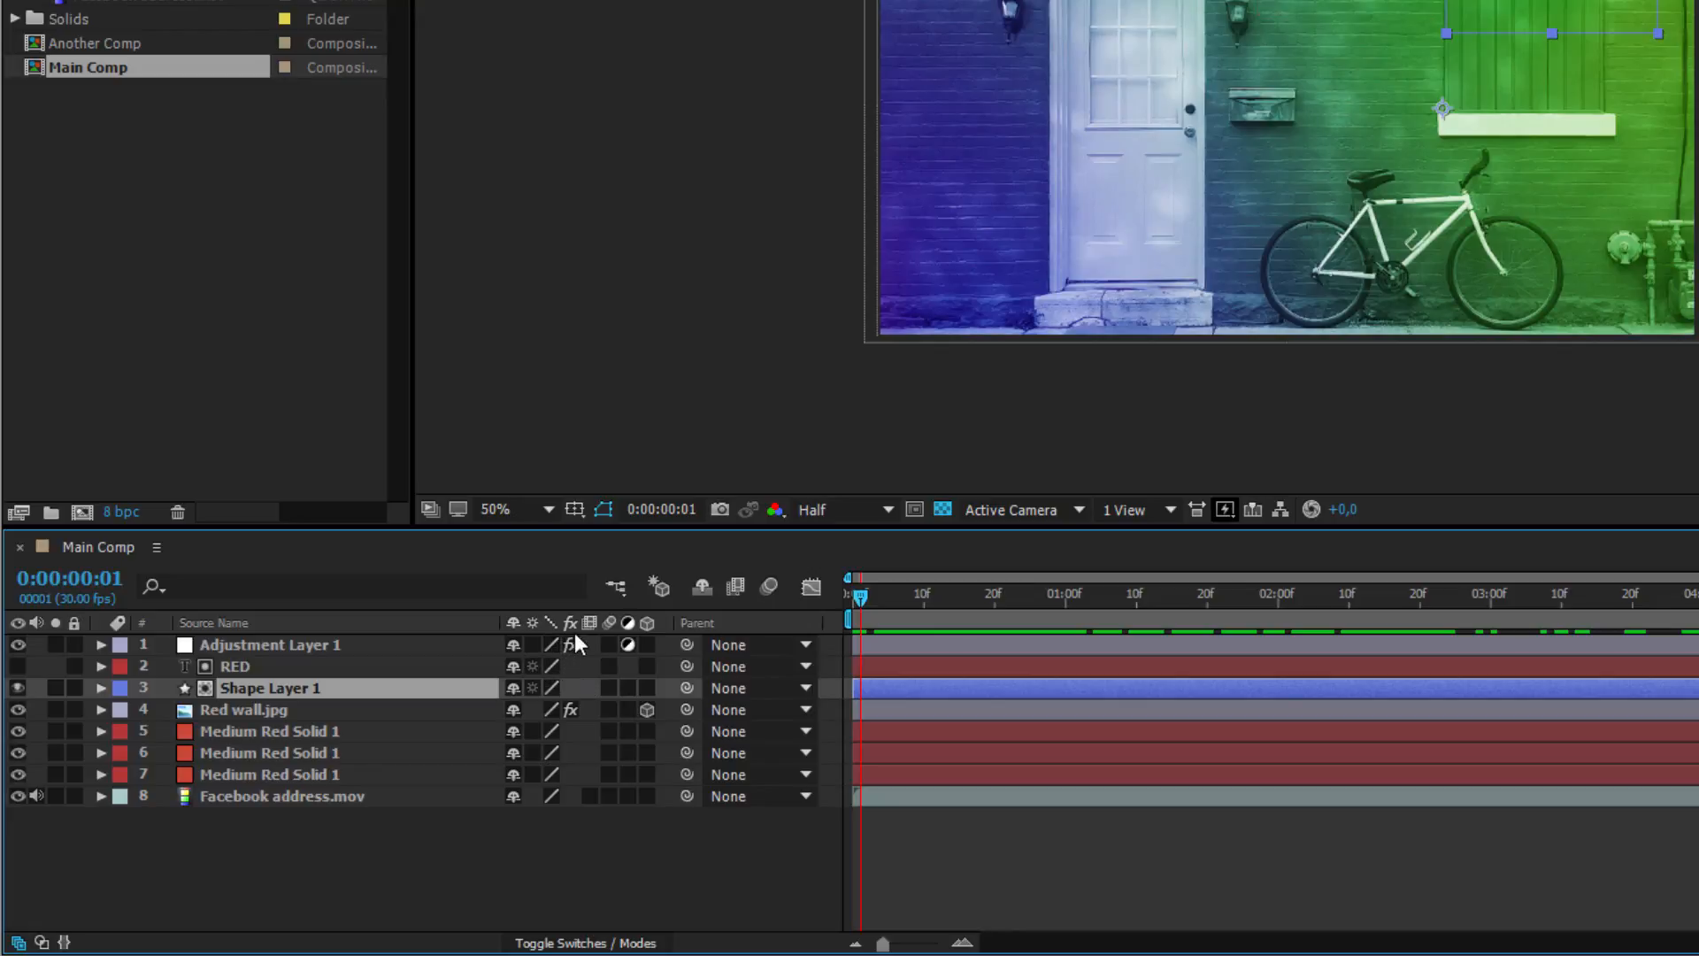
Step: Enable motion blur on Adjustment Layer 1, RED and Shape Layer 1, and switch it off again
click(416, 643)
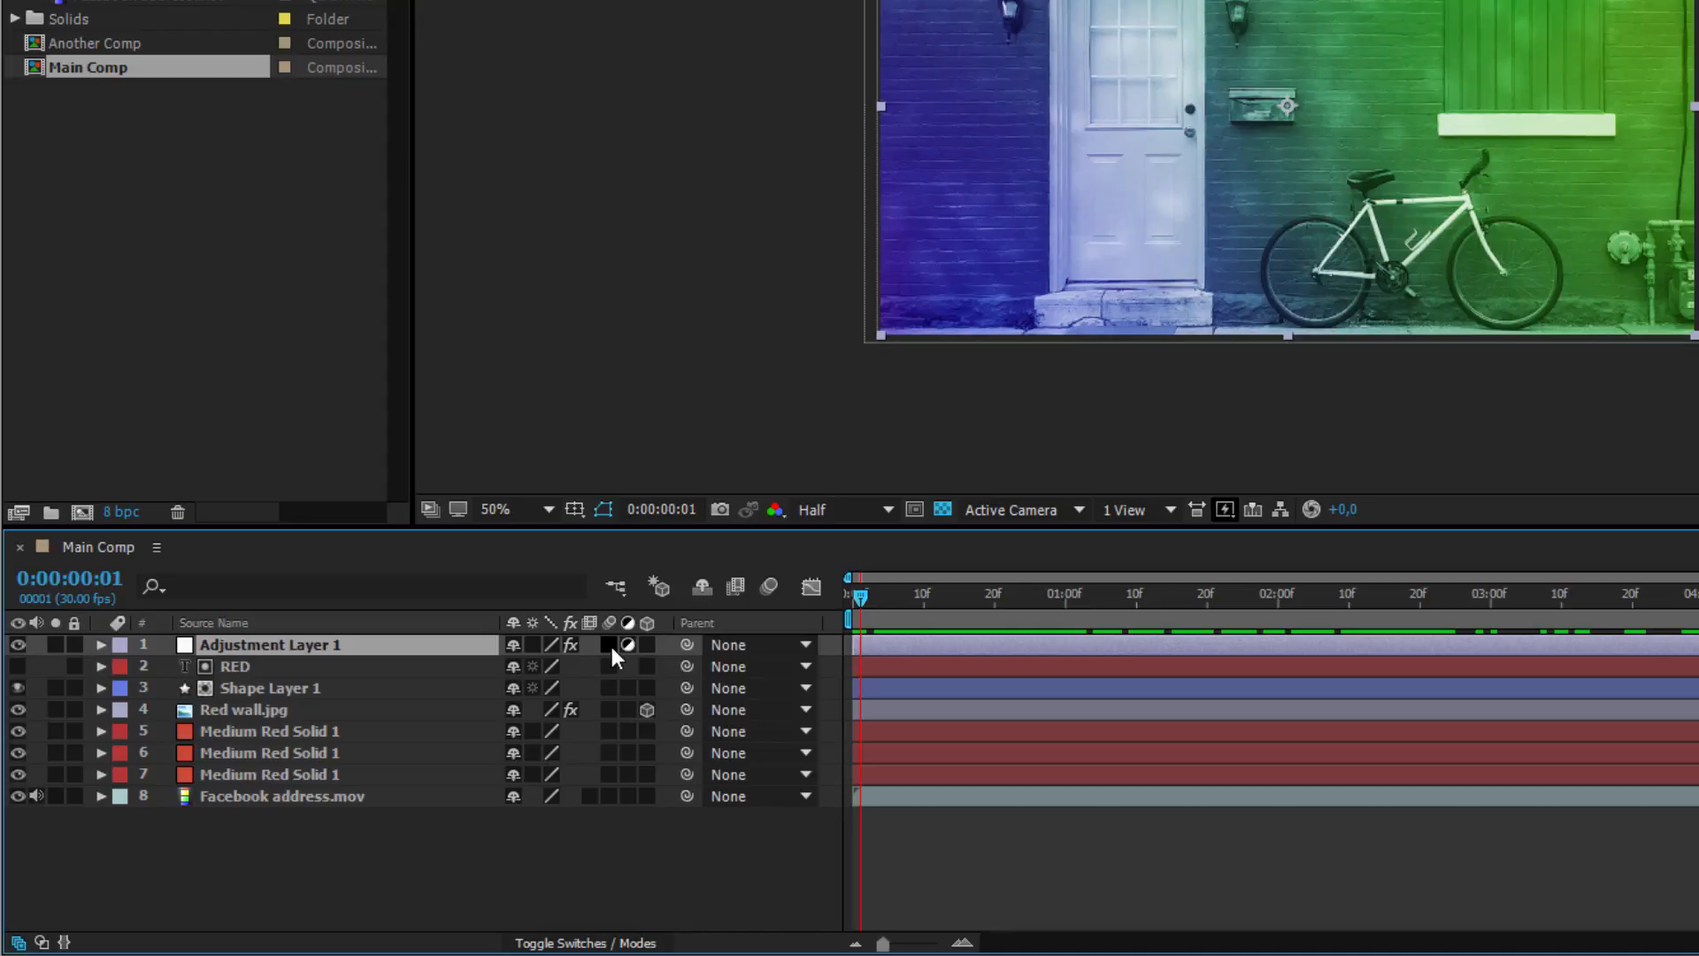
drag(611, 646, 614, 697)
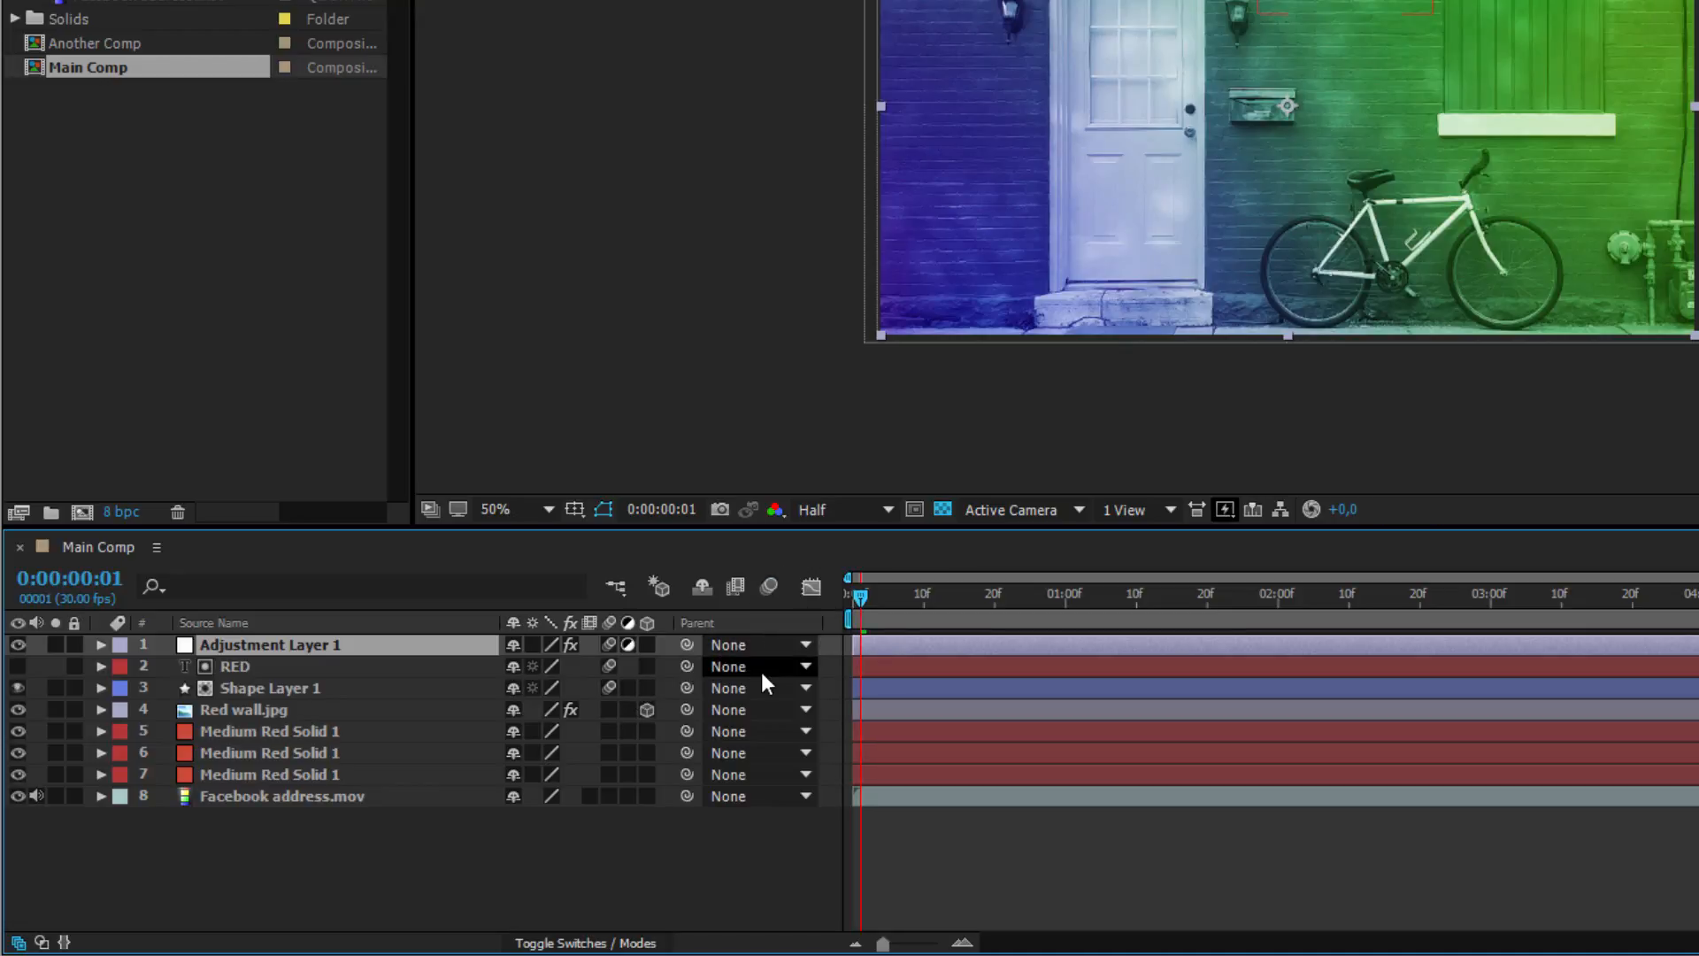
click(609, 687)
click(609, 666)
click(610, 646)
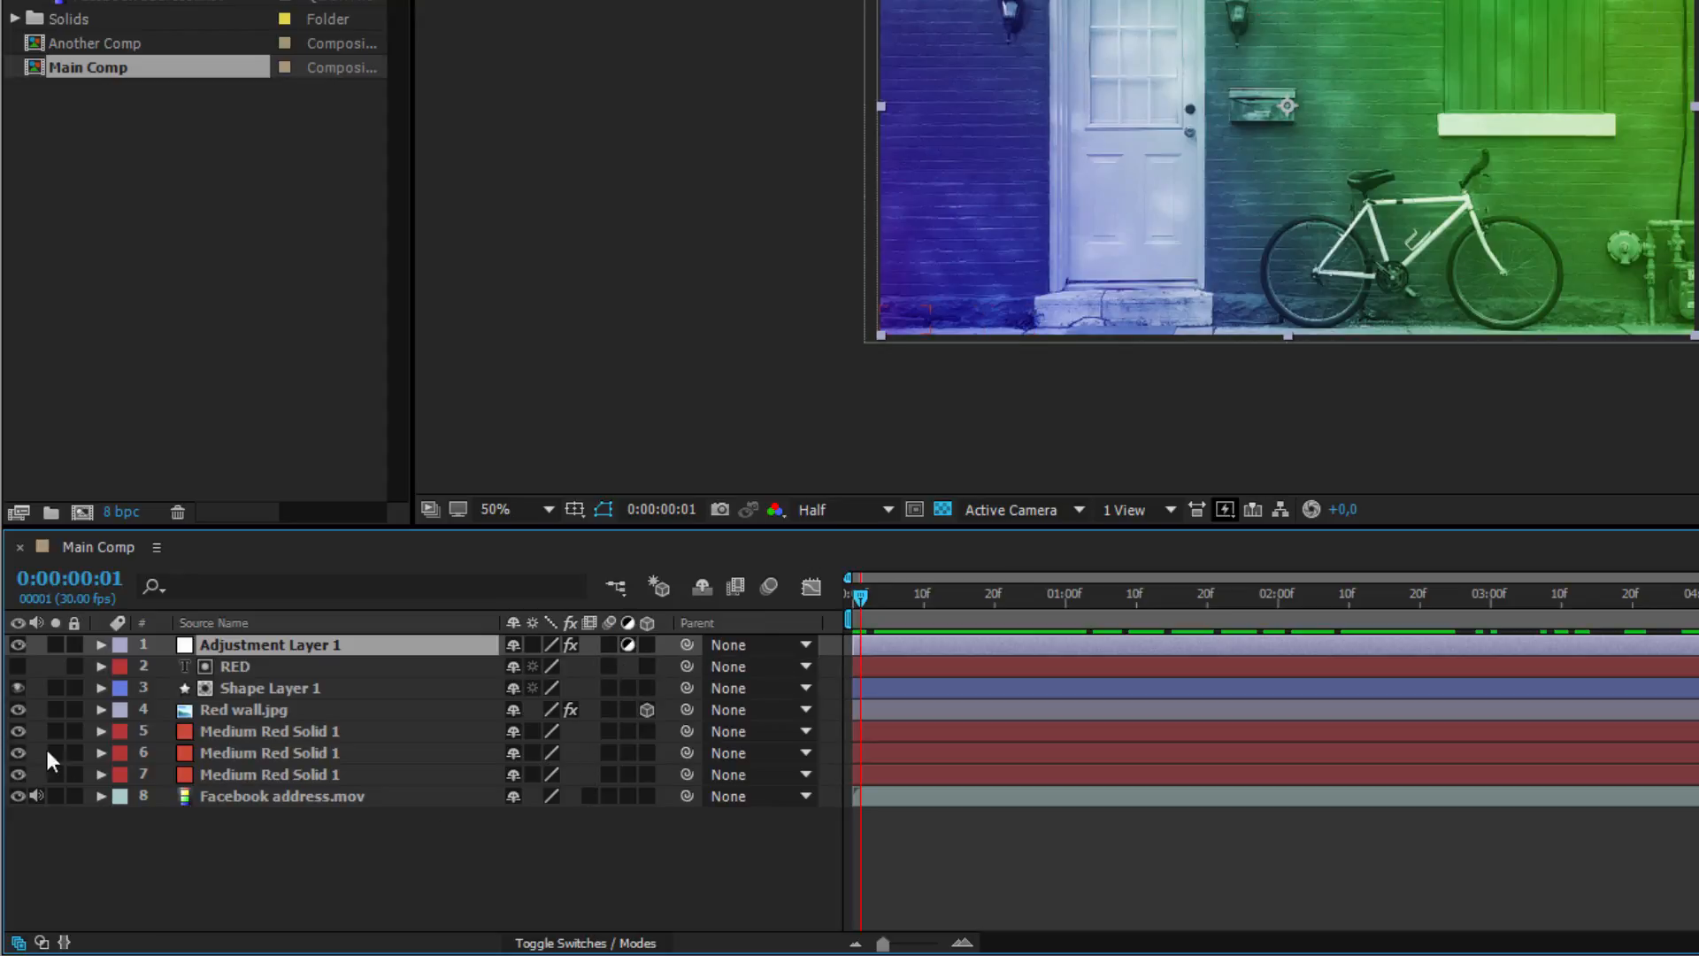
Step: Hide and show Adjustment Layer 1 twice to compare the composition with and without it
click(16, 644)
click(16, 643)
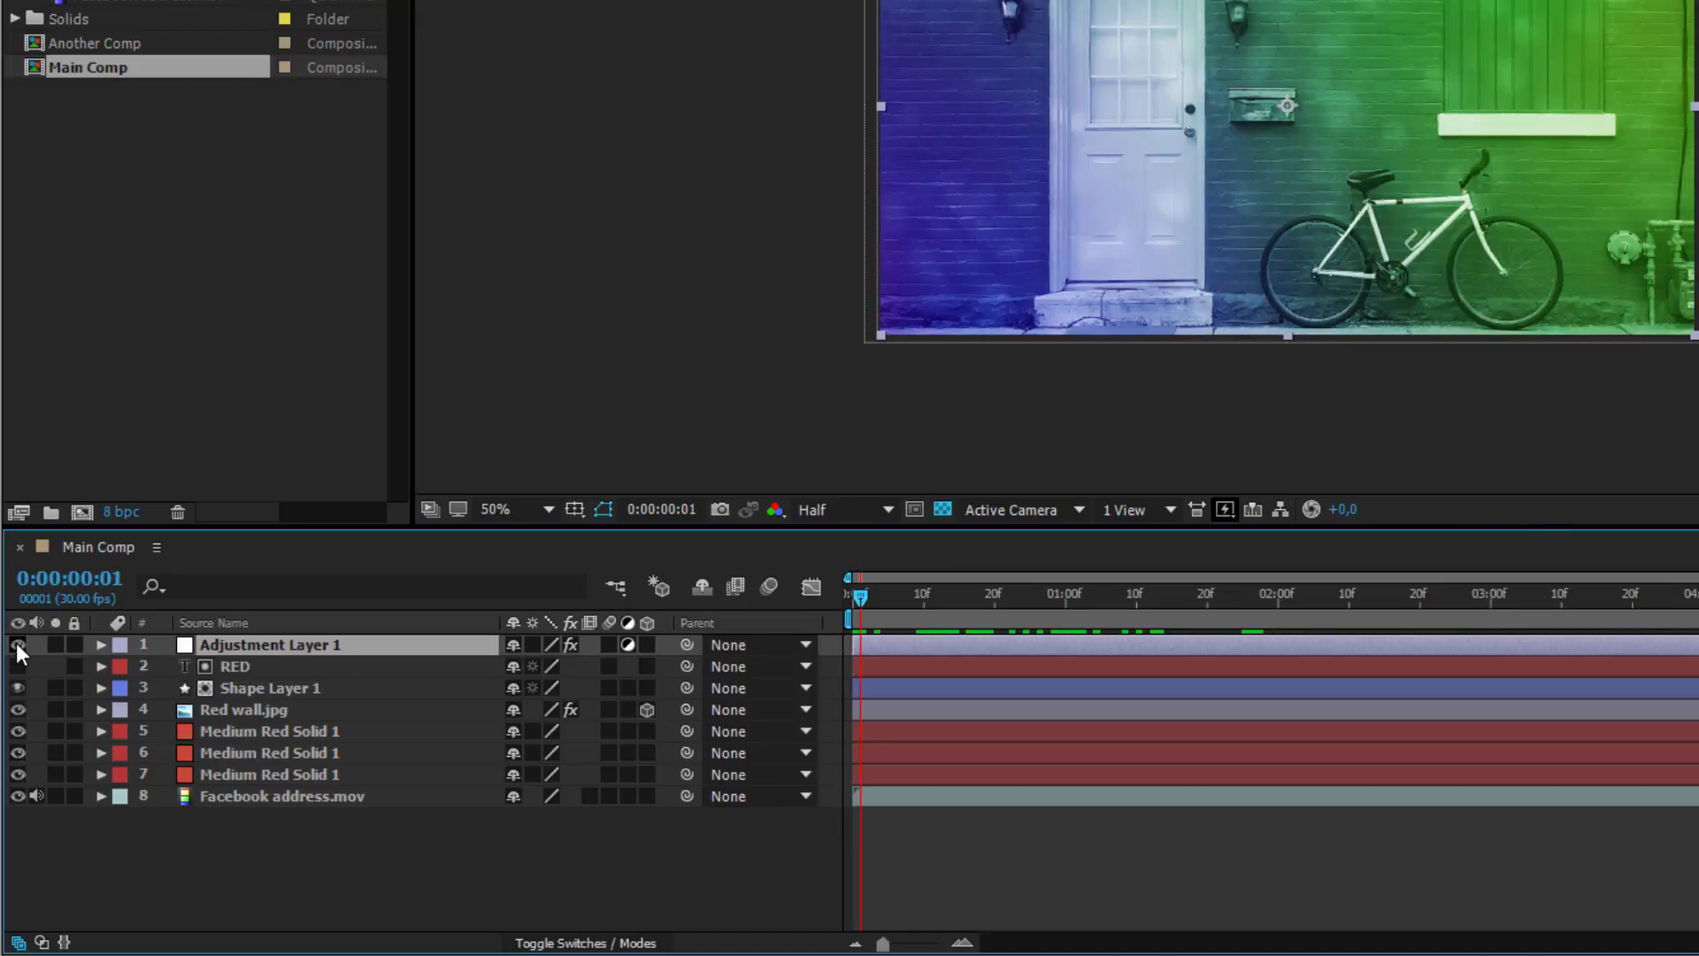
click(16, 643)
click(17, 643)
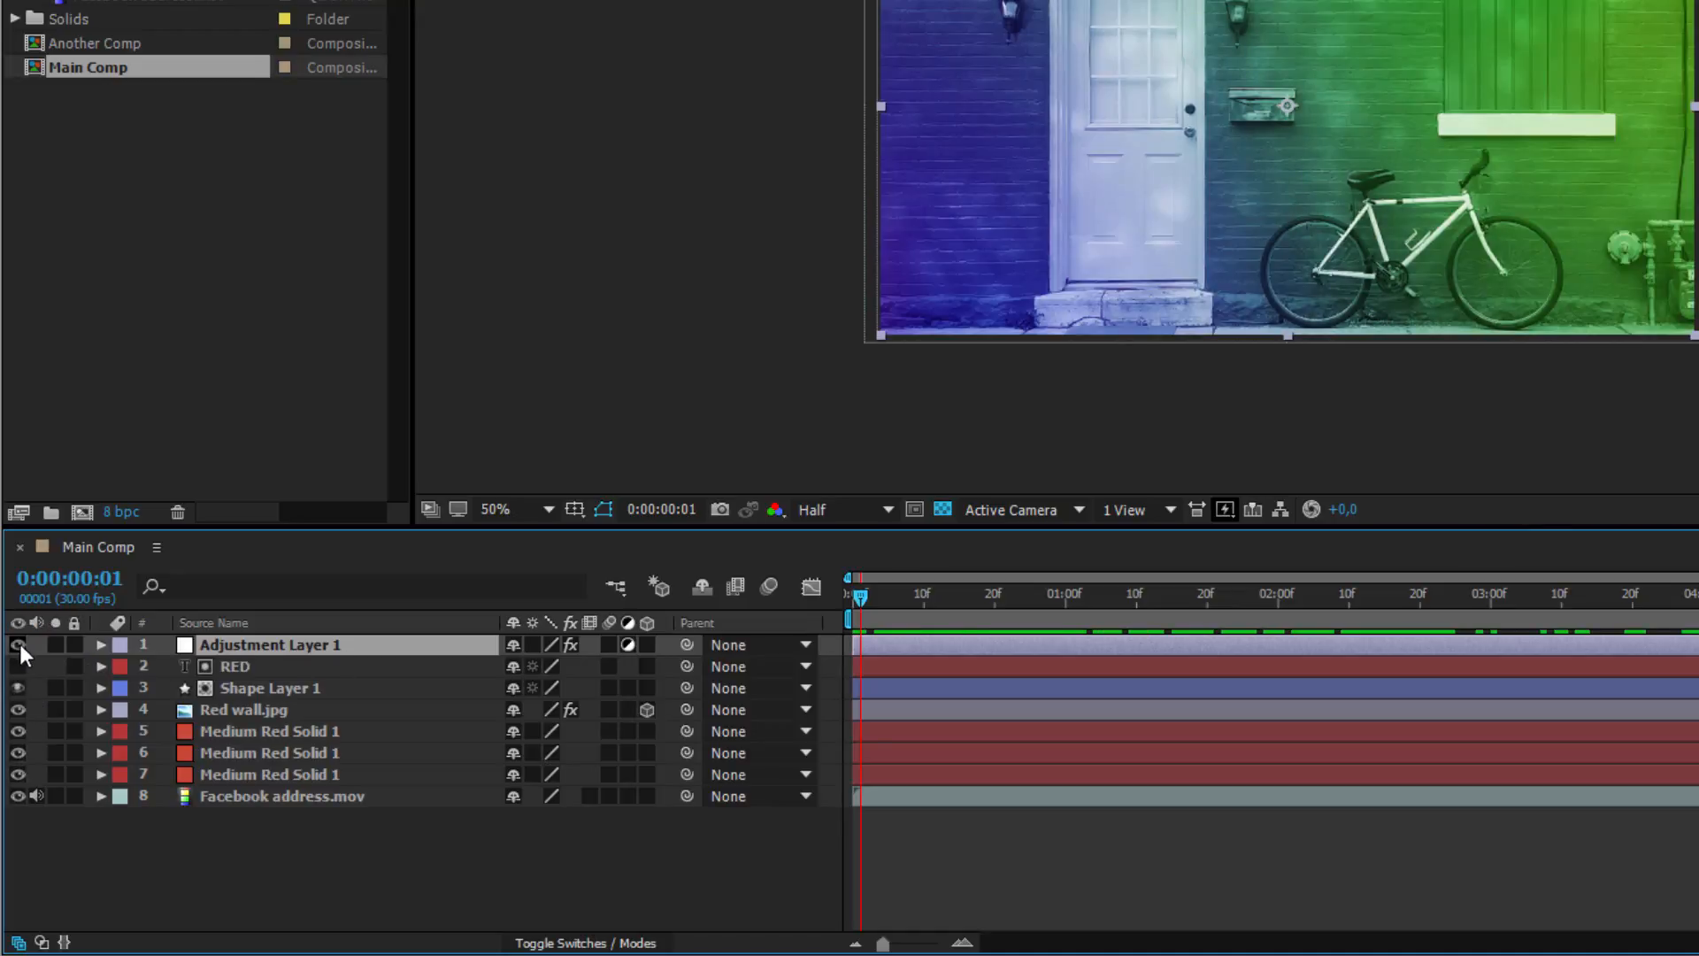
Step: Mute and unmute the audio of the Facebook address.mov layer, and select that layer
click(37, 795)
click(37, 796)
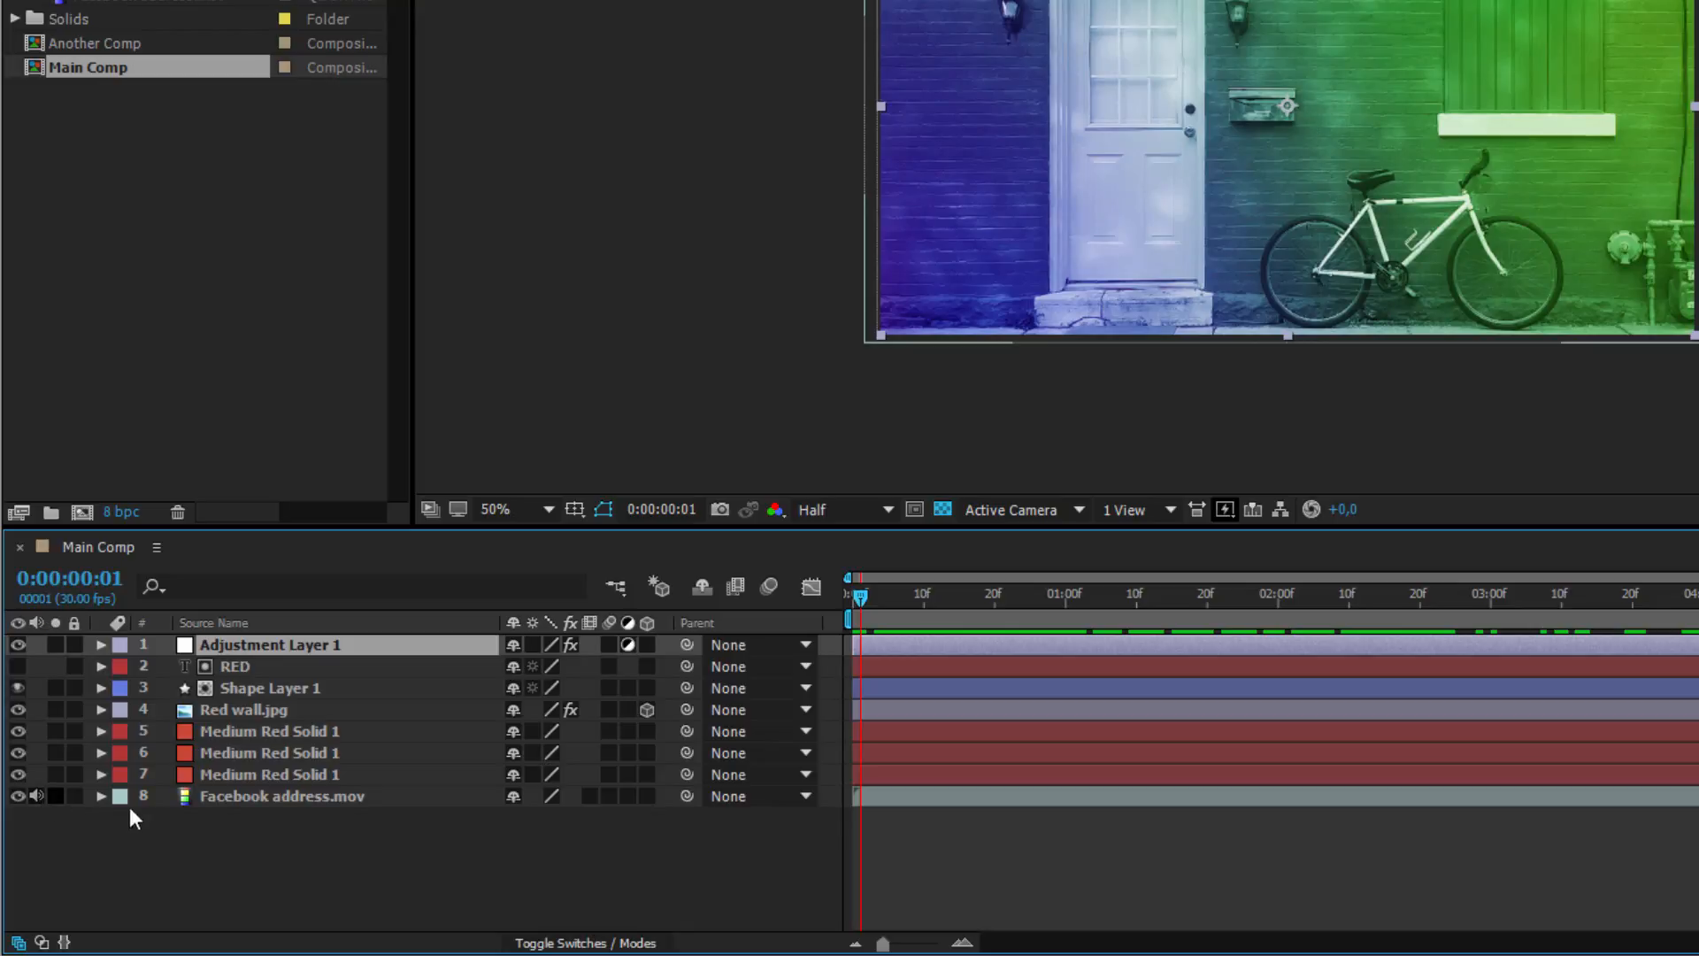
click(270, 799)
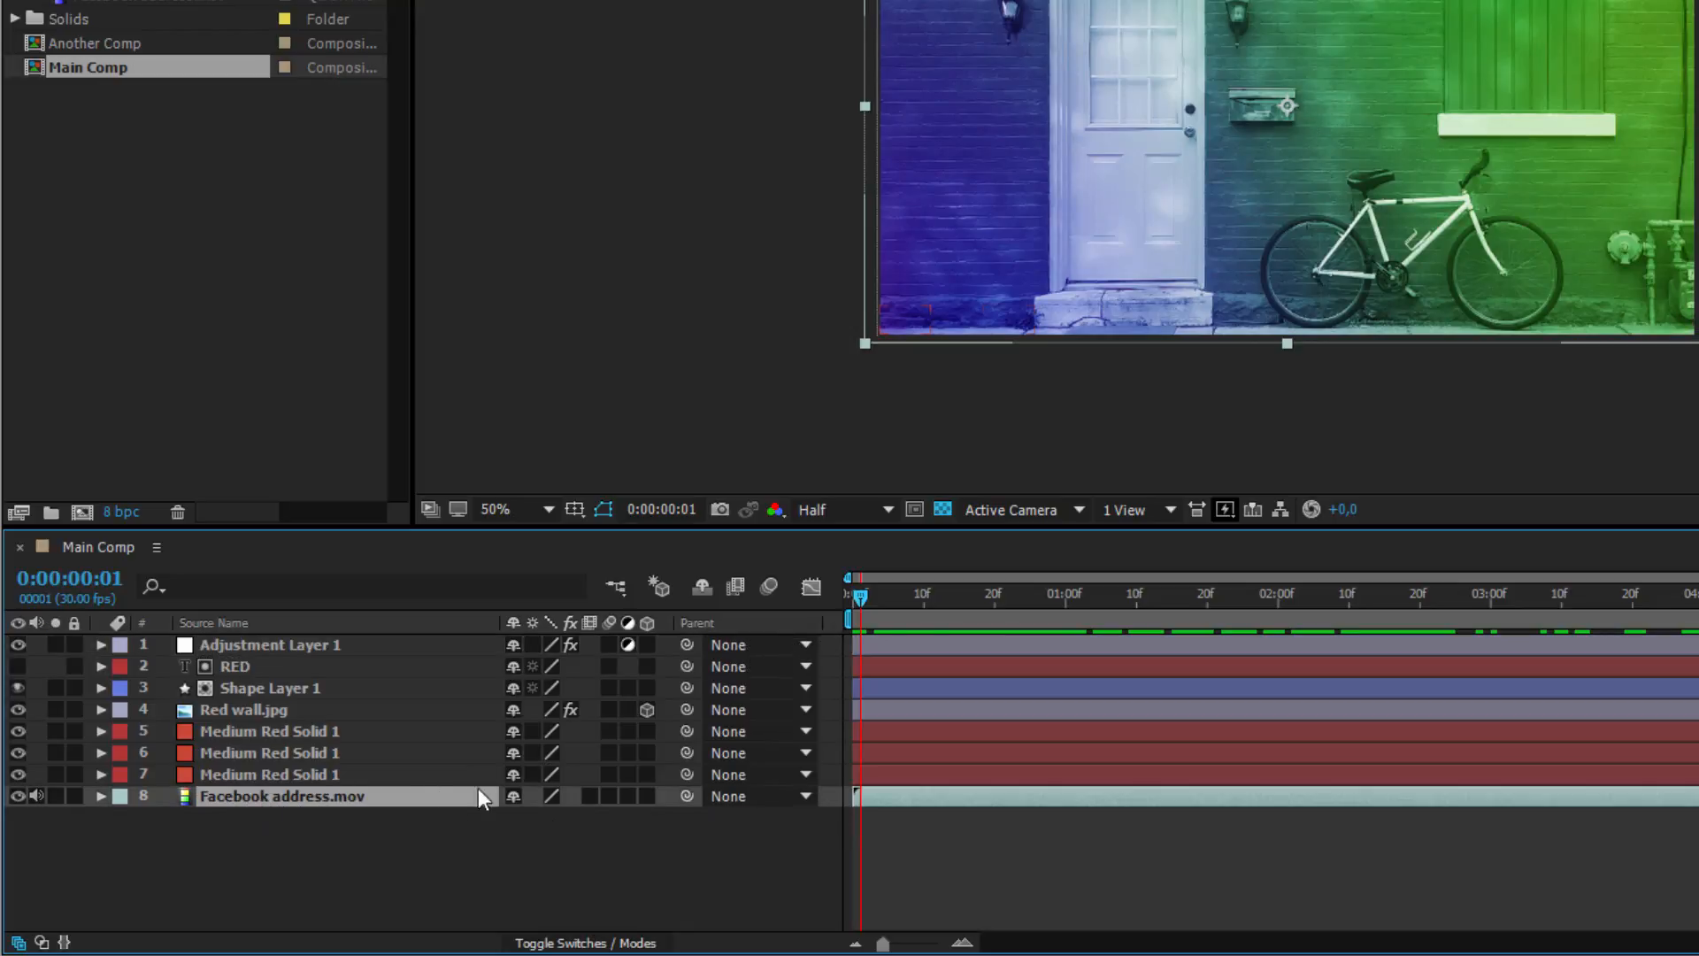
Step: Reveal the audio waveform of Facebook address.mov, play a short preview of the composition, and collapse the layer's properties again
key(l)
key(l)
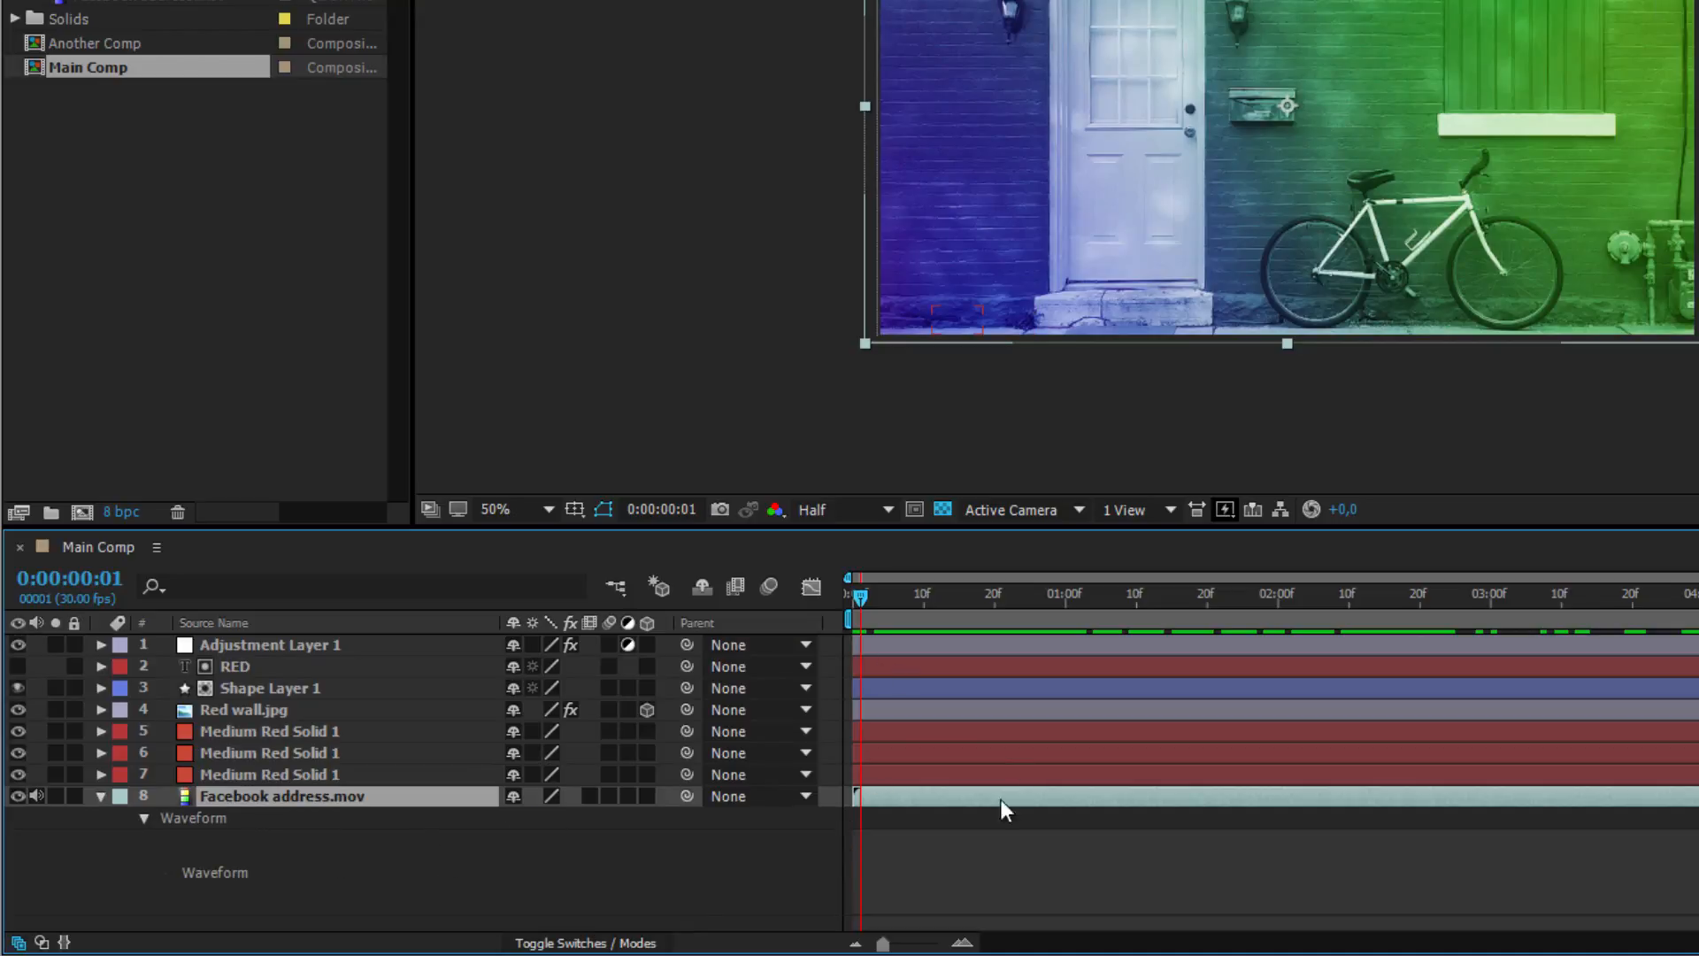
key(space)
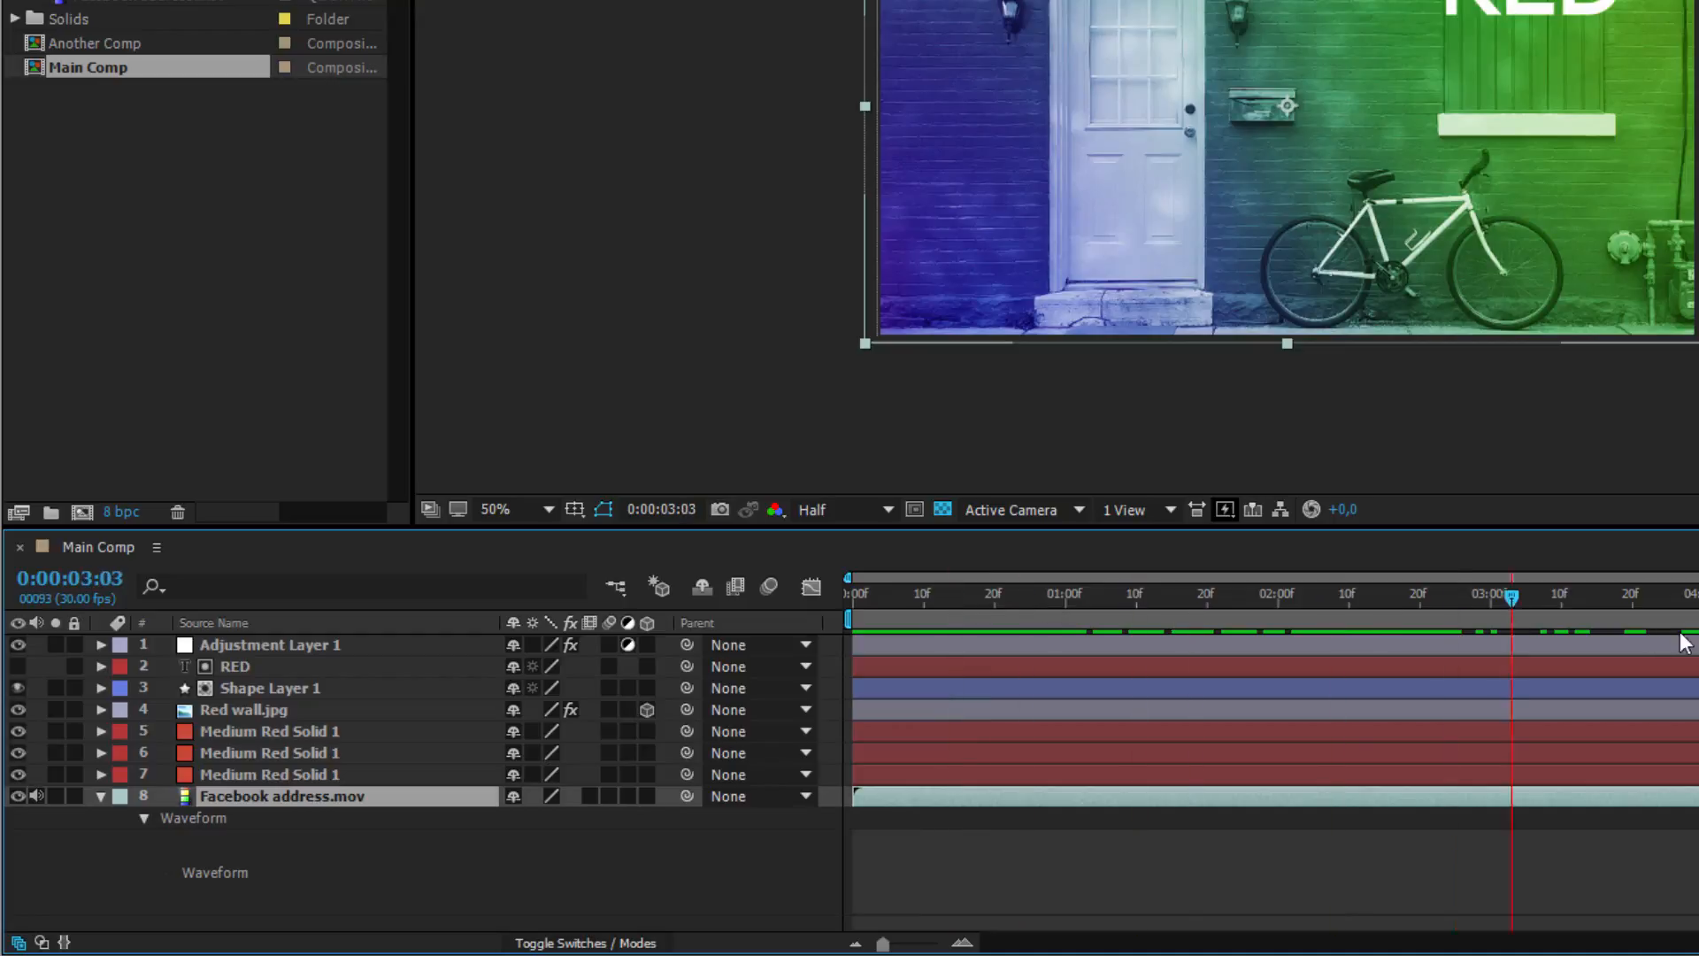
key(space)
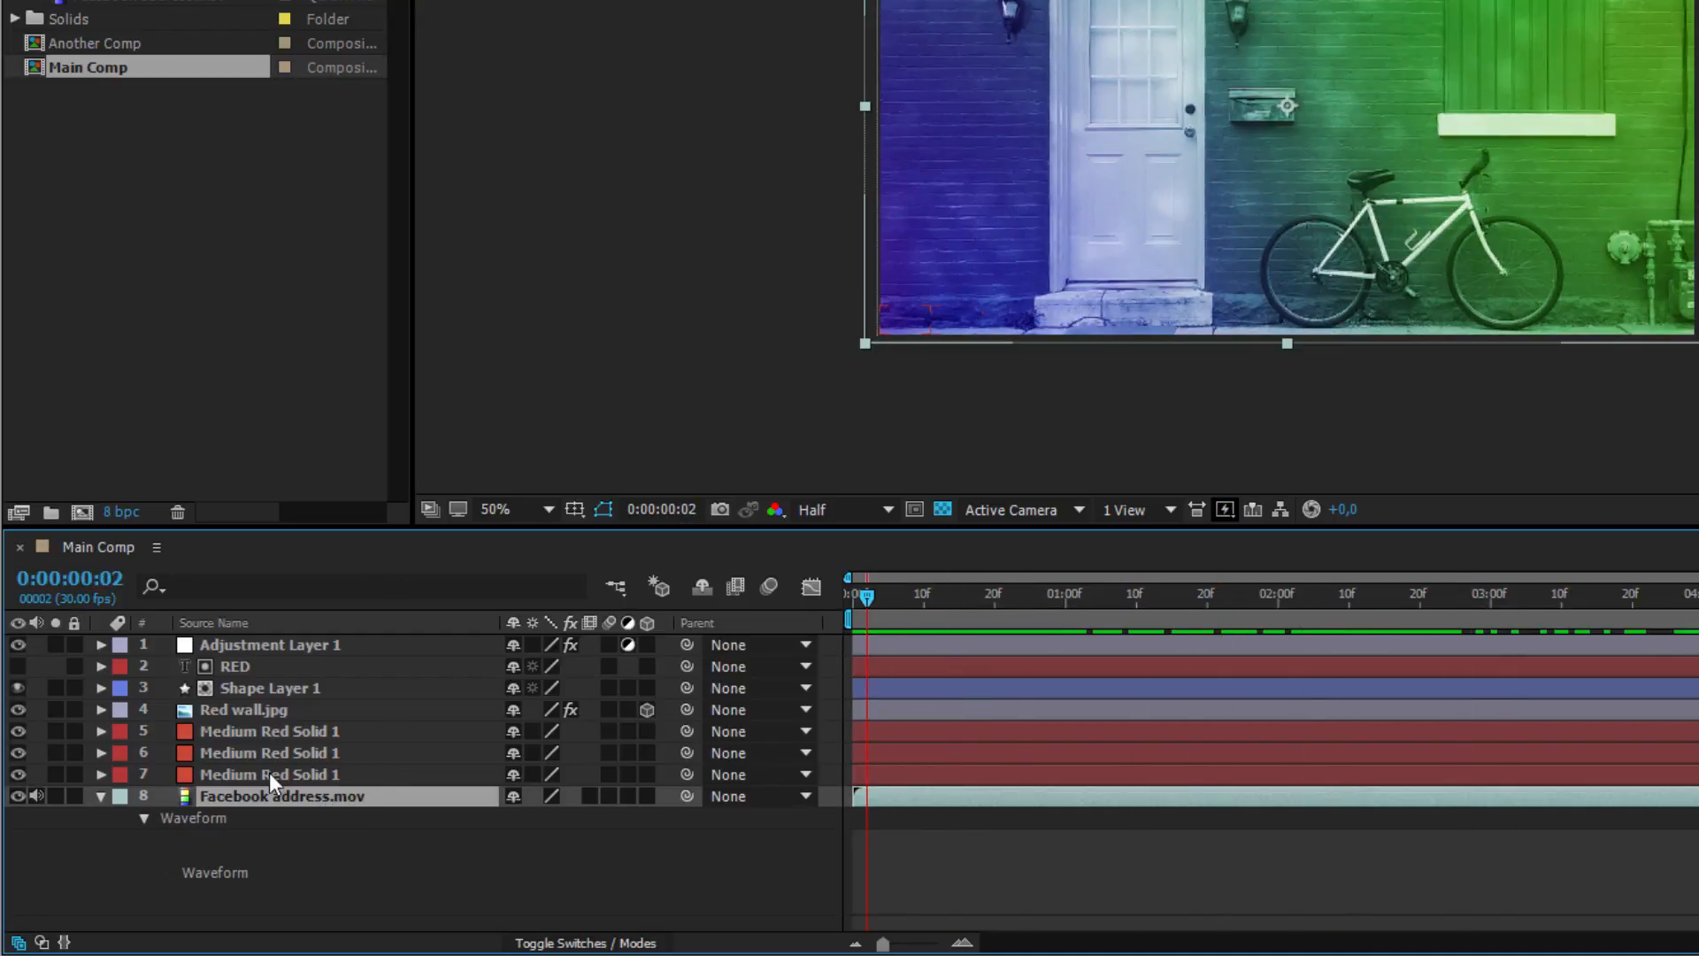
click(37, 795)
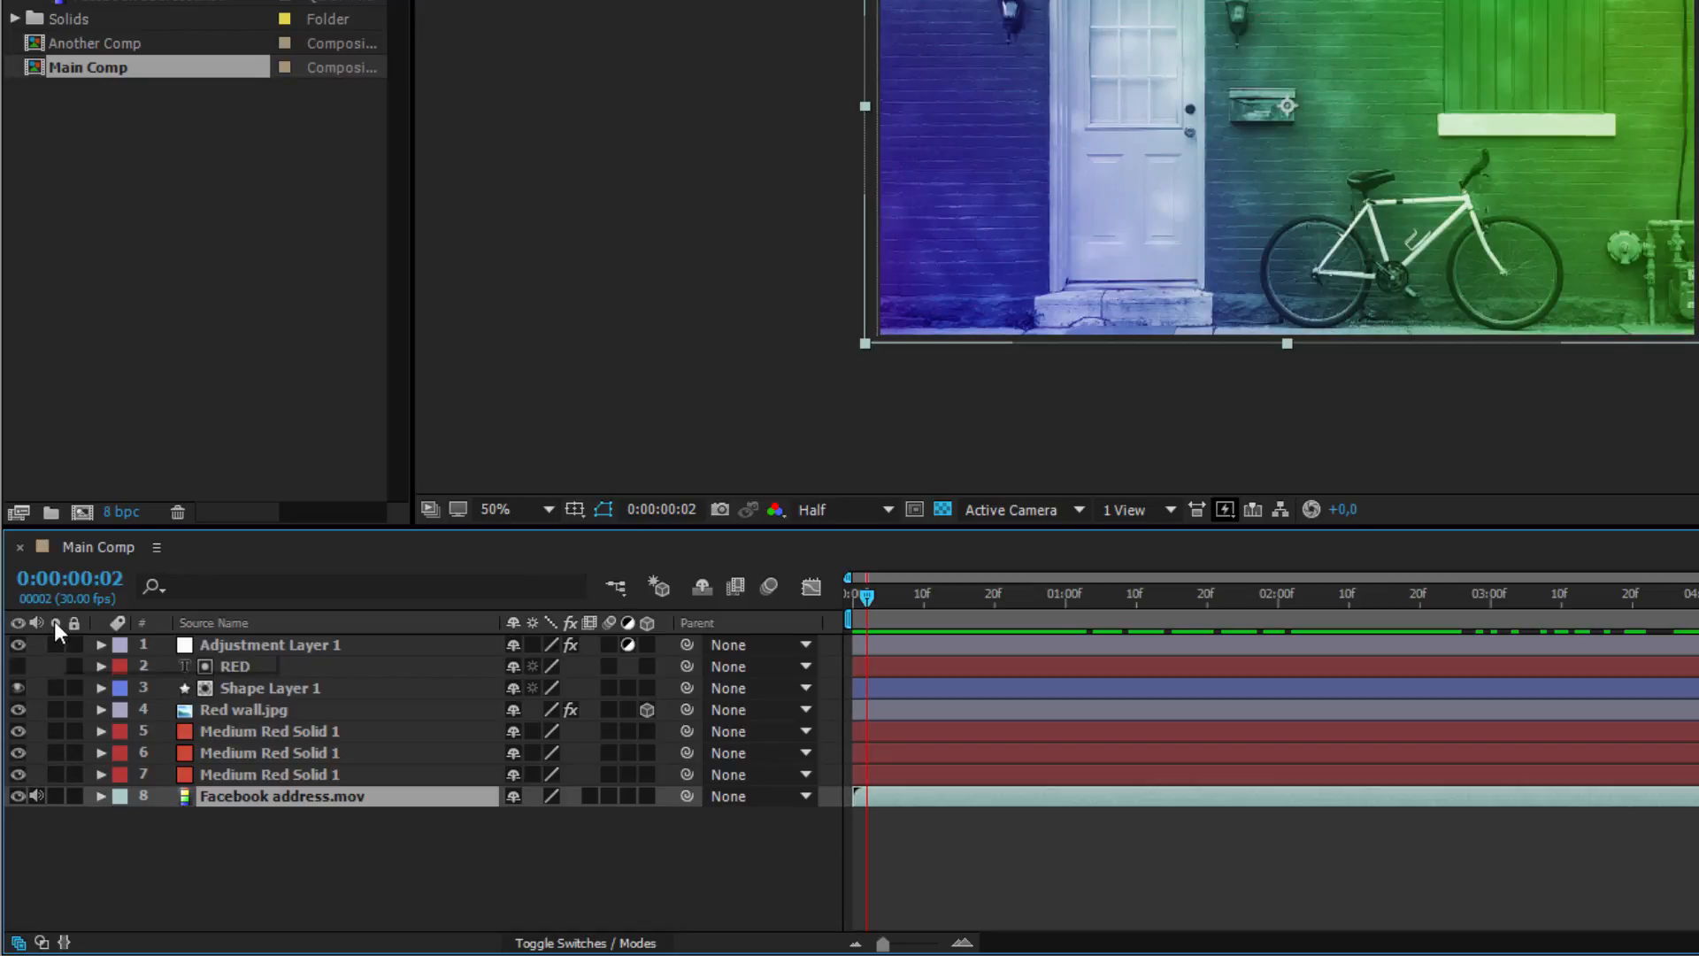
Step: Solo the Red wall.jpg layer to view it alone, switch its solo off, and clear the layer selection
click(56, 708)
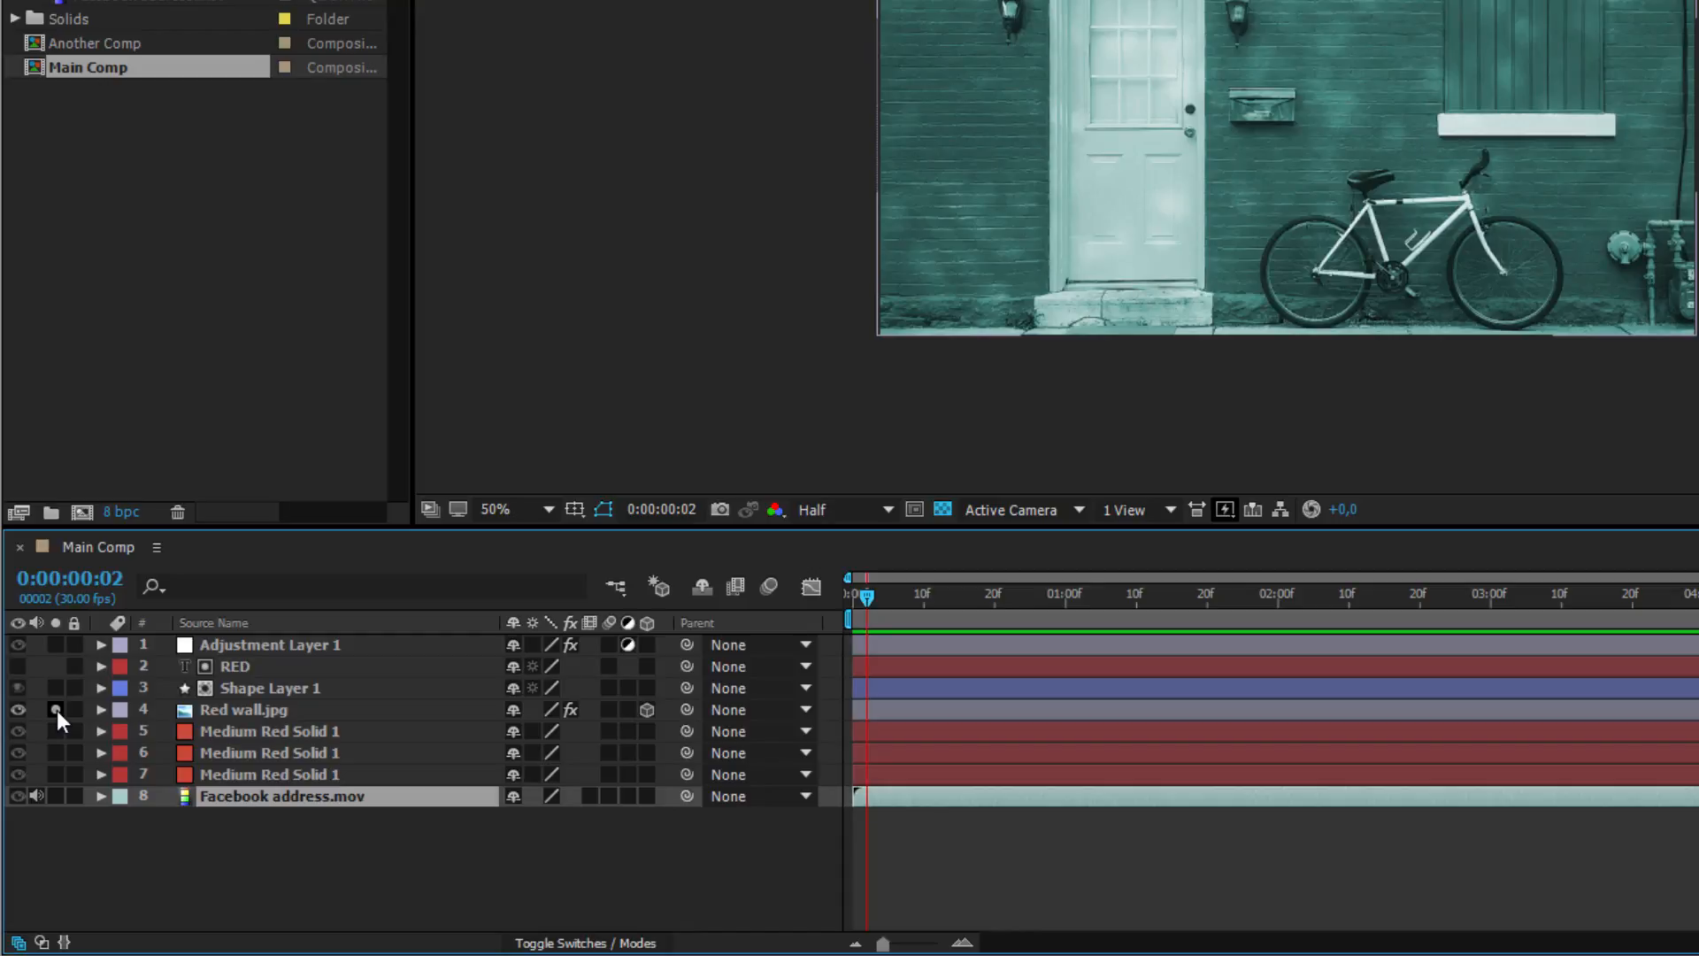
click(57, 709)
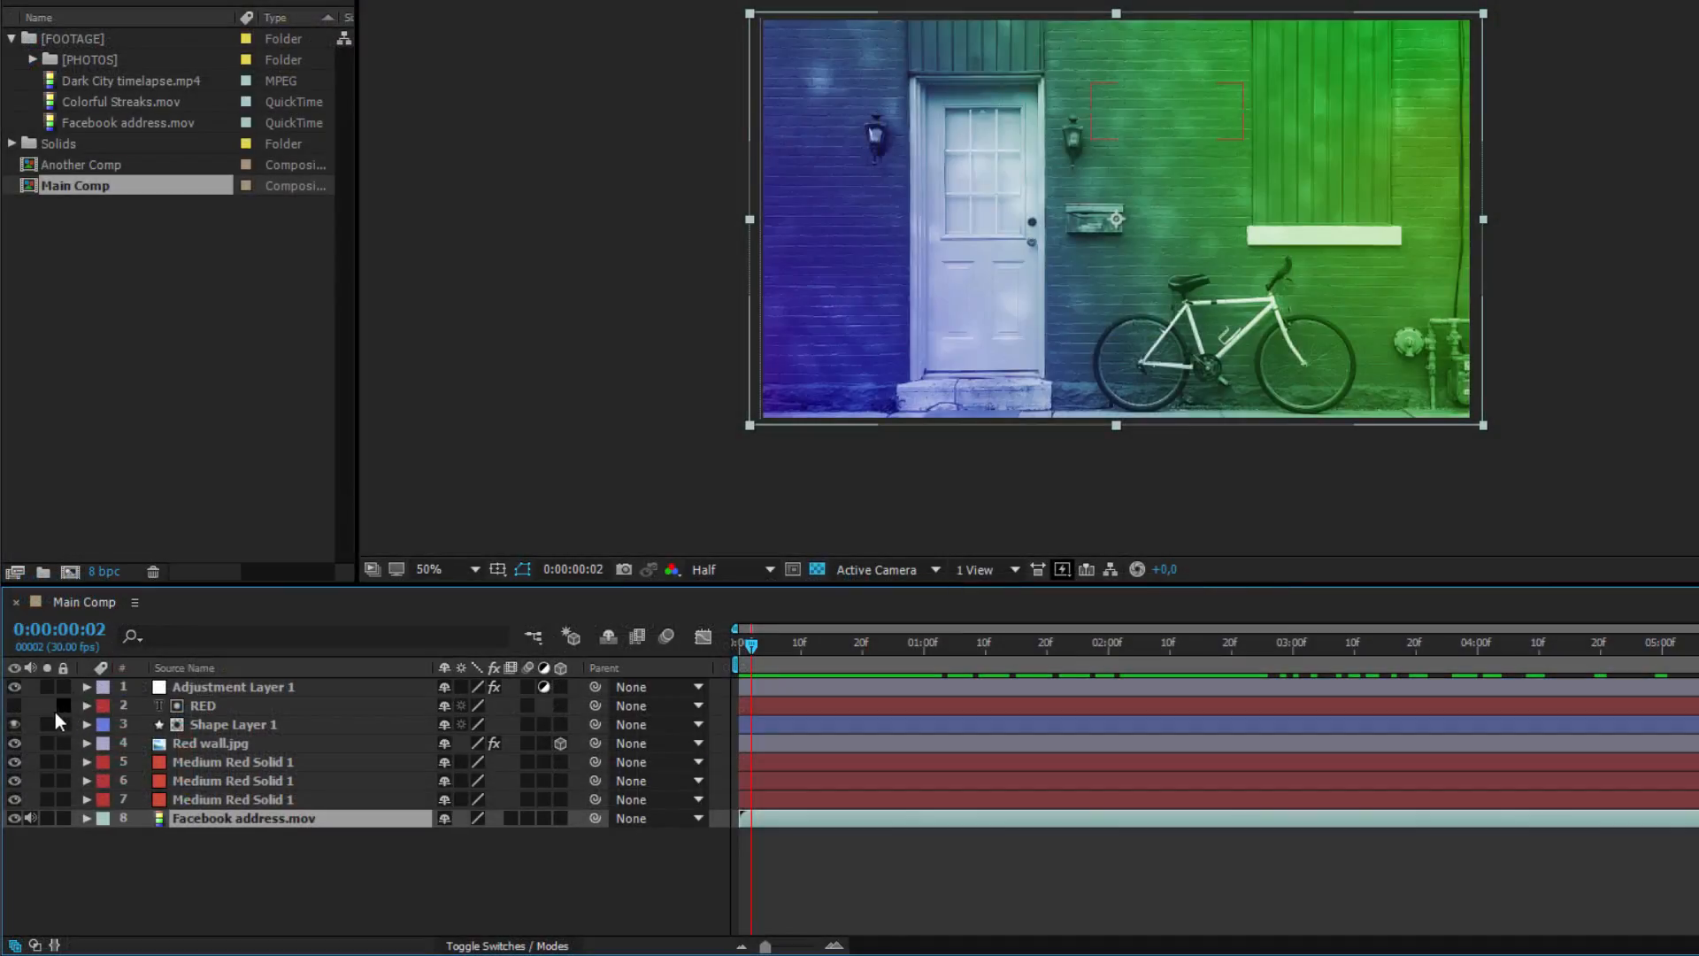
click(46, 678)
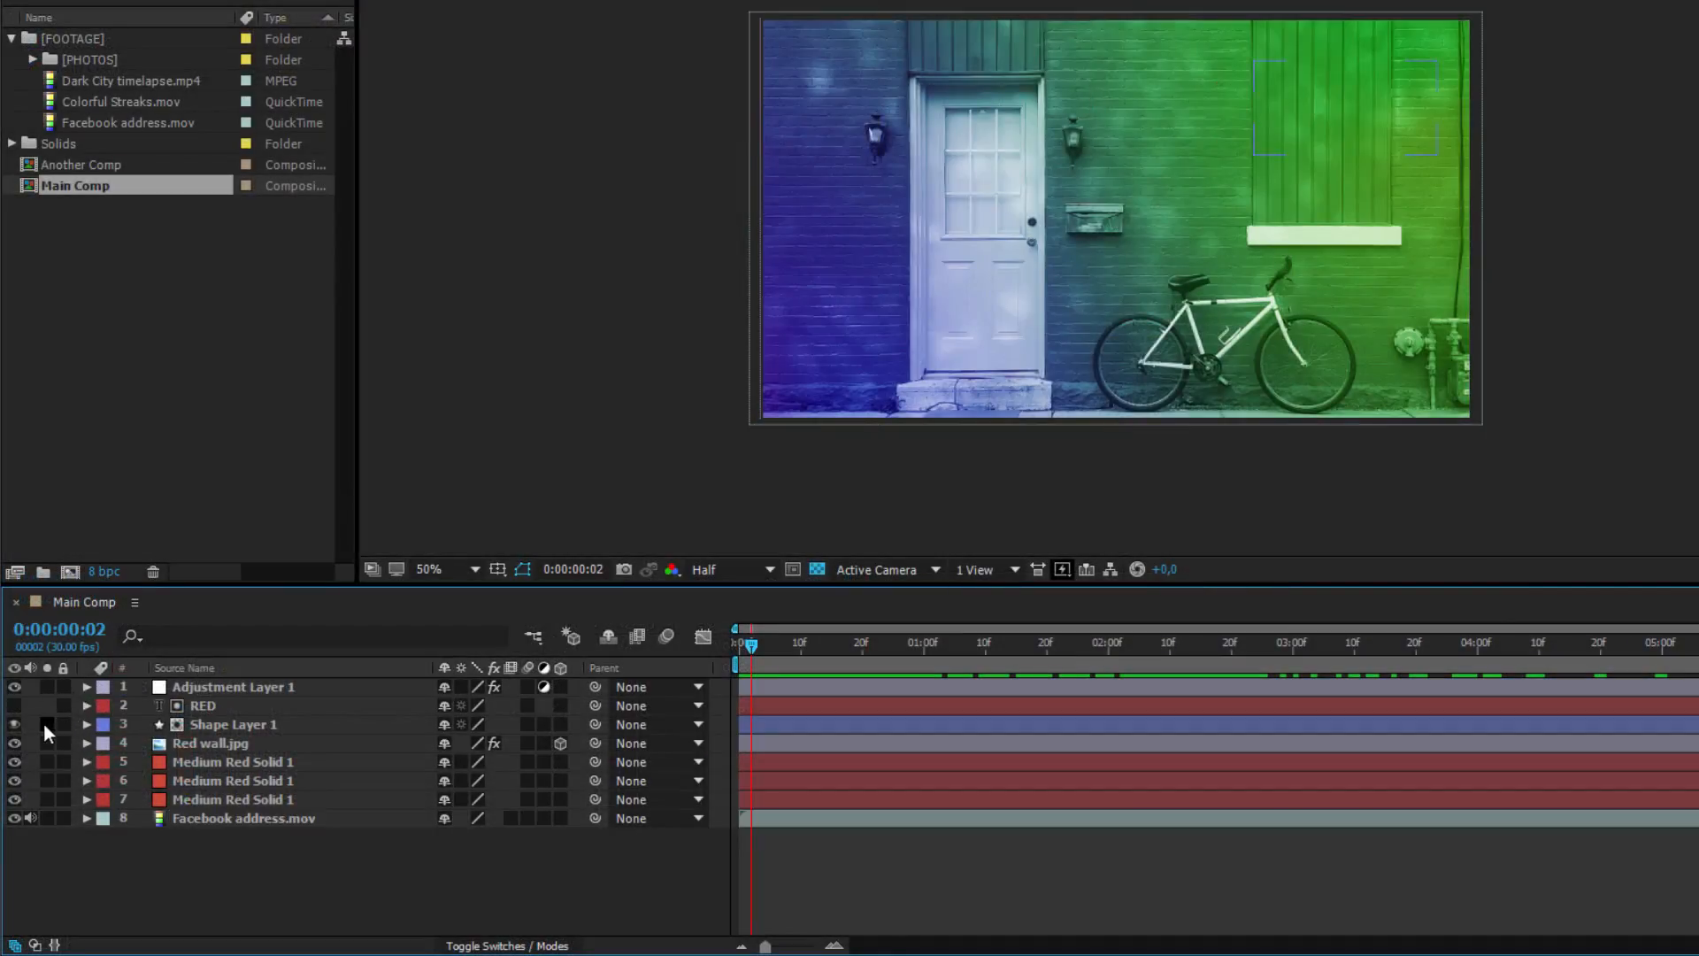
Step: Solo Shape Layer 1, move the current time to 0:00:02:13, and switch the solo off
click(47, 723)
drag(877, 643, 1188, 574)
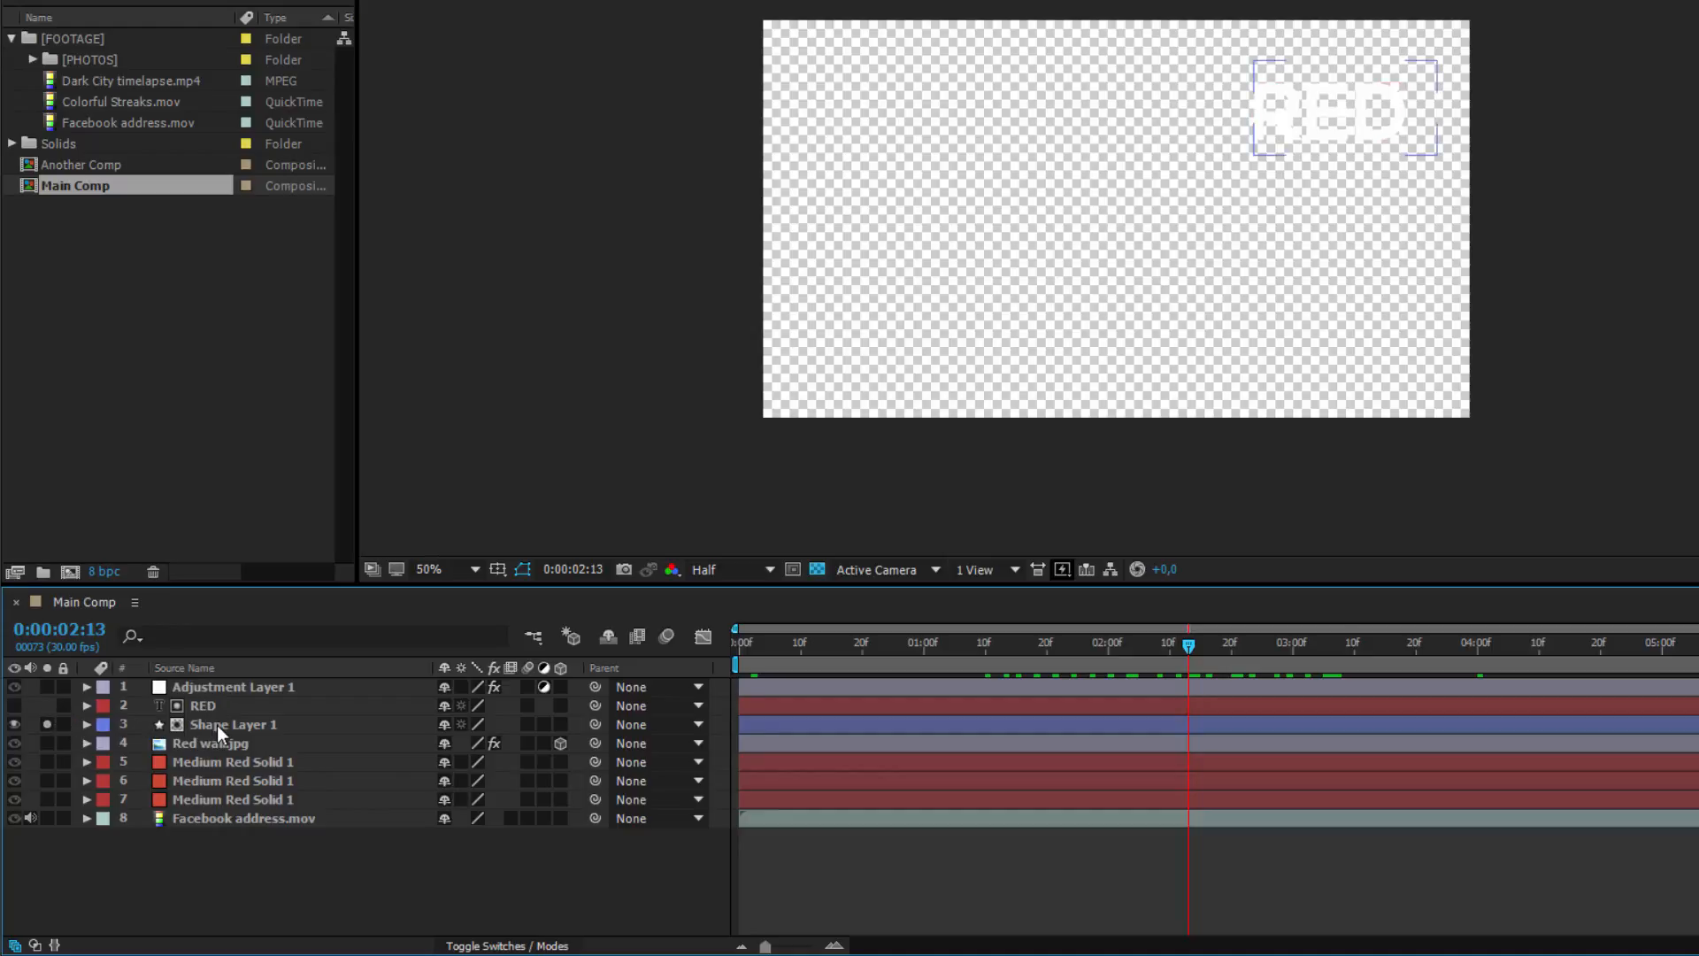
key(F4)
key(F4)
click(46, 724)
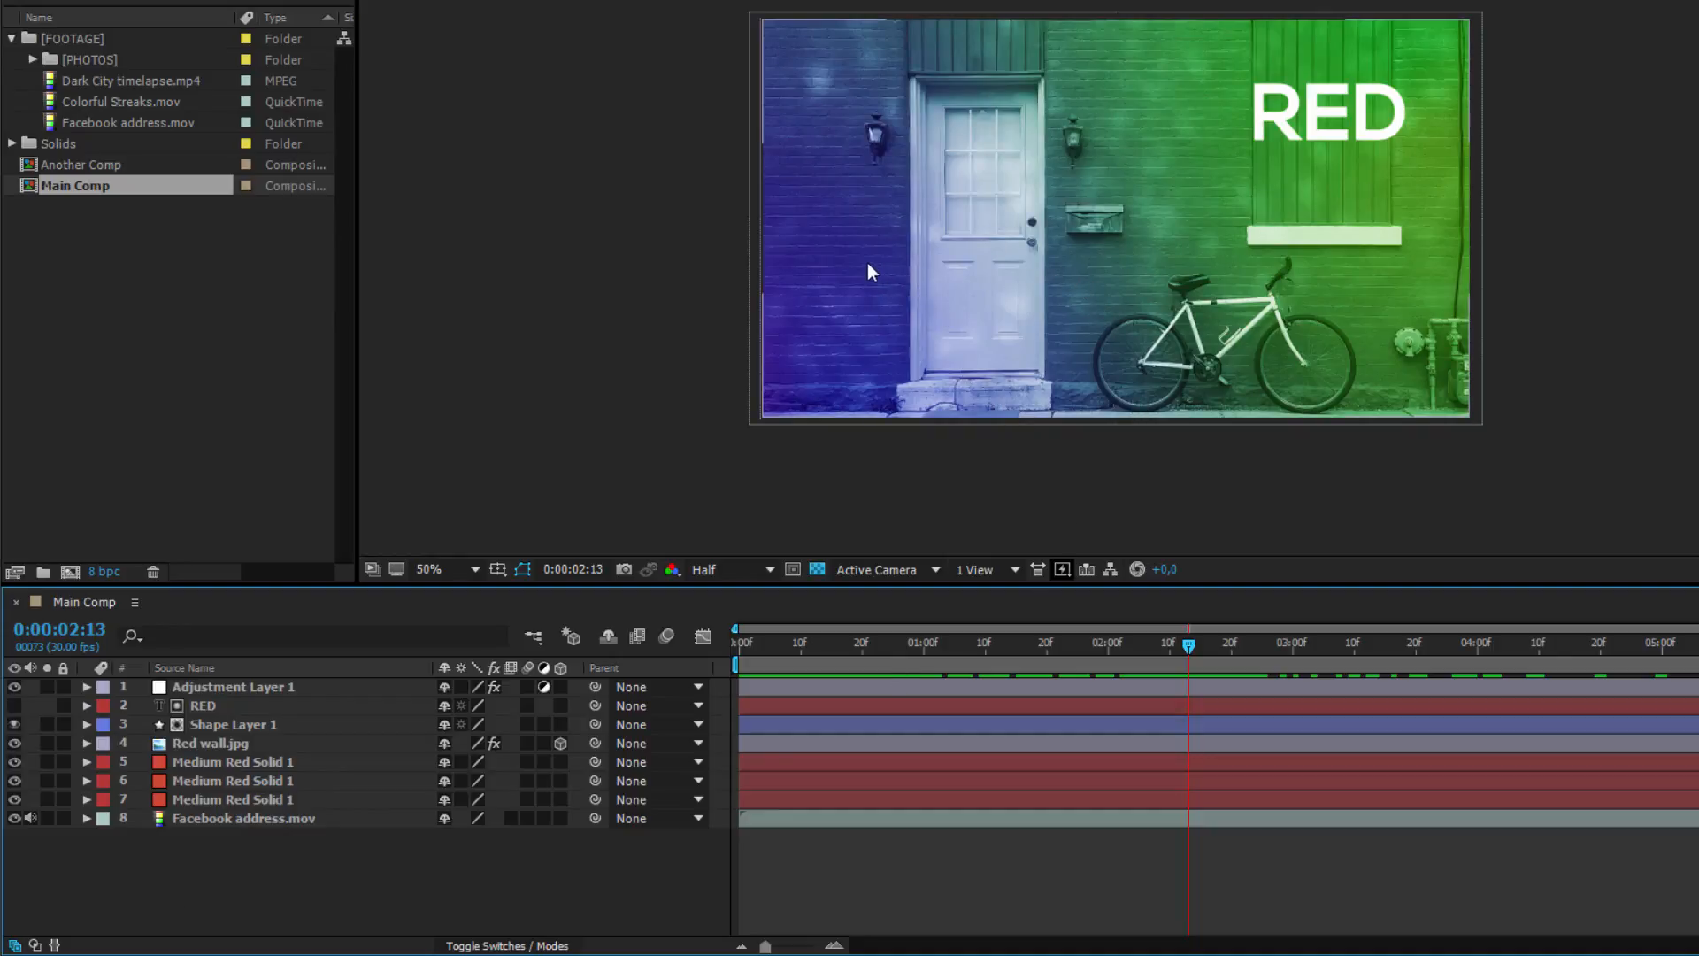
Step: Shift Adjustment Layer 1 over to the window side of the image, and try moving Red wall.jpg before undoing that second move
drag(867, 263, 1316, 235)
click(910, 167)
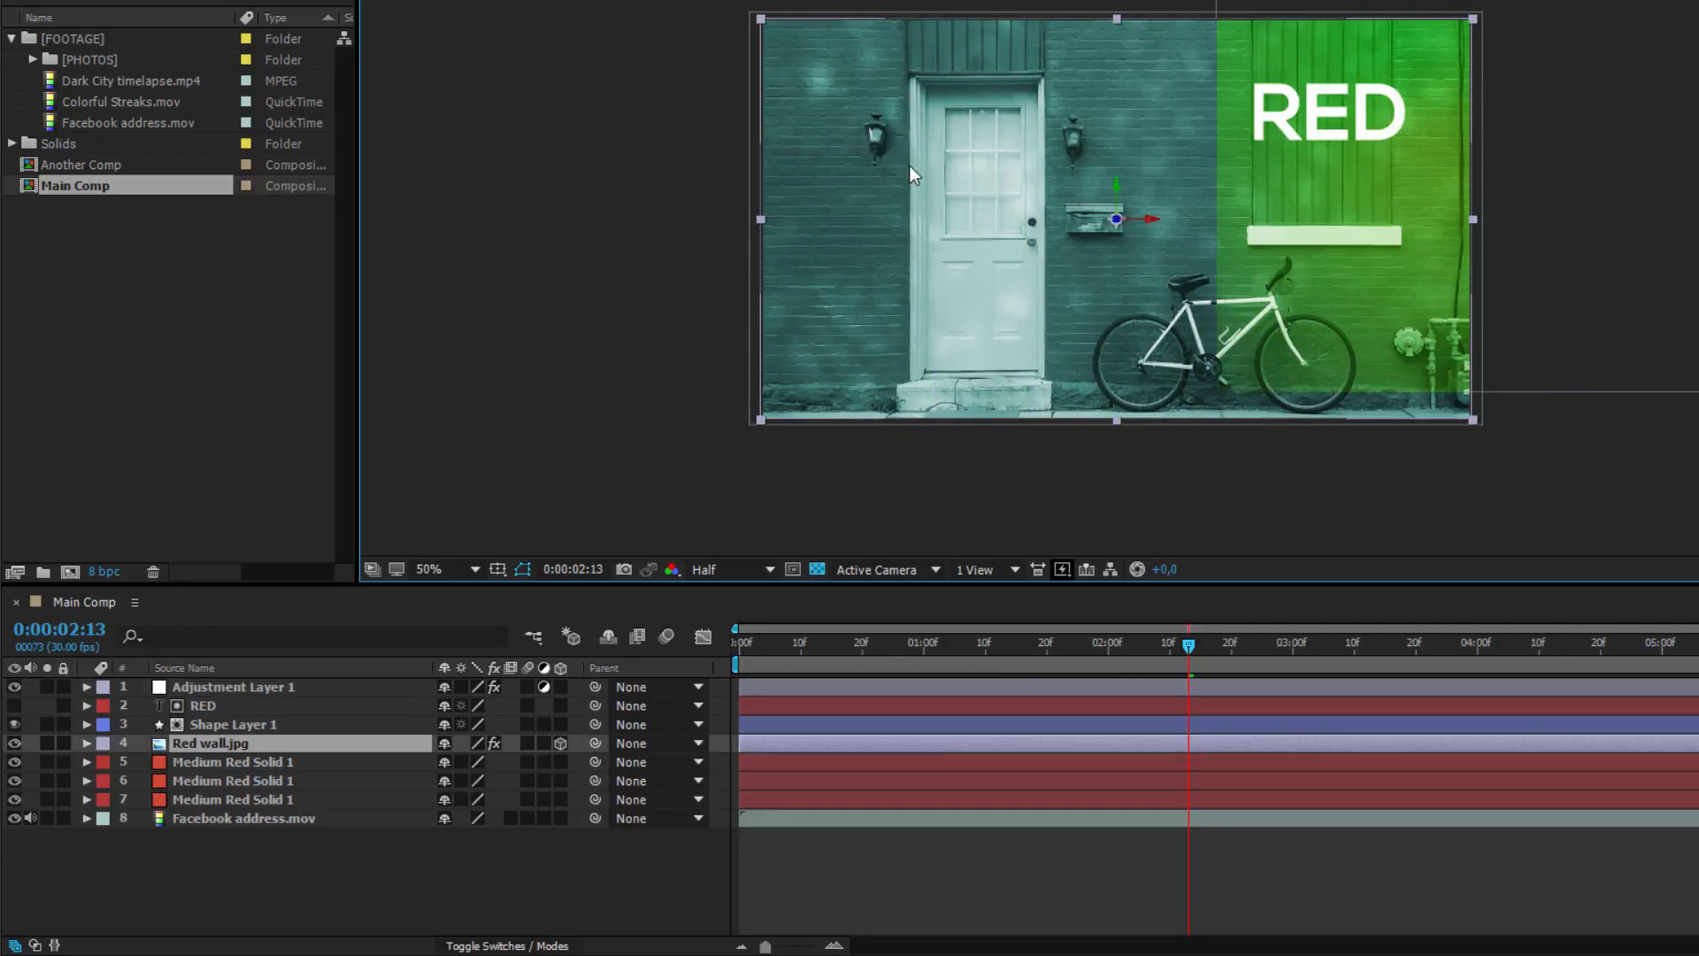
drag(910, 167, 1234, 376)
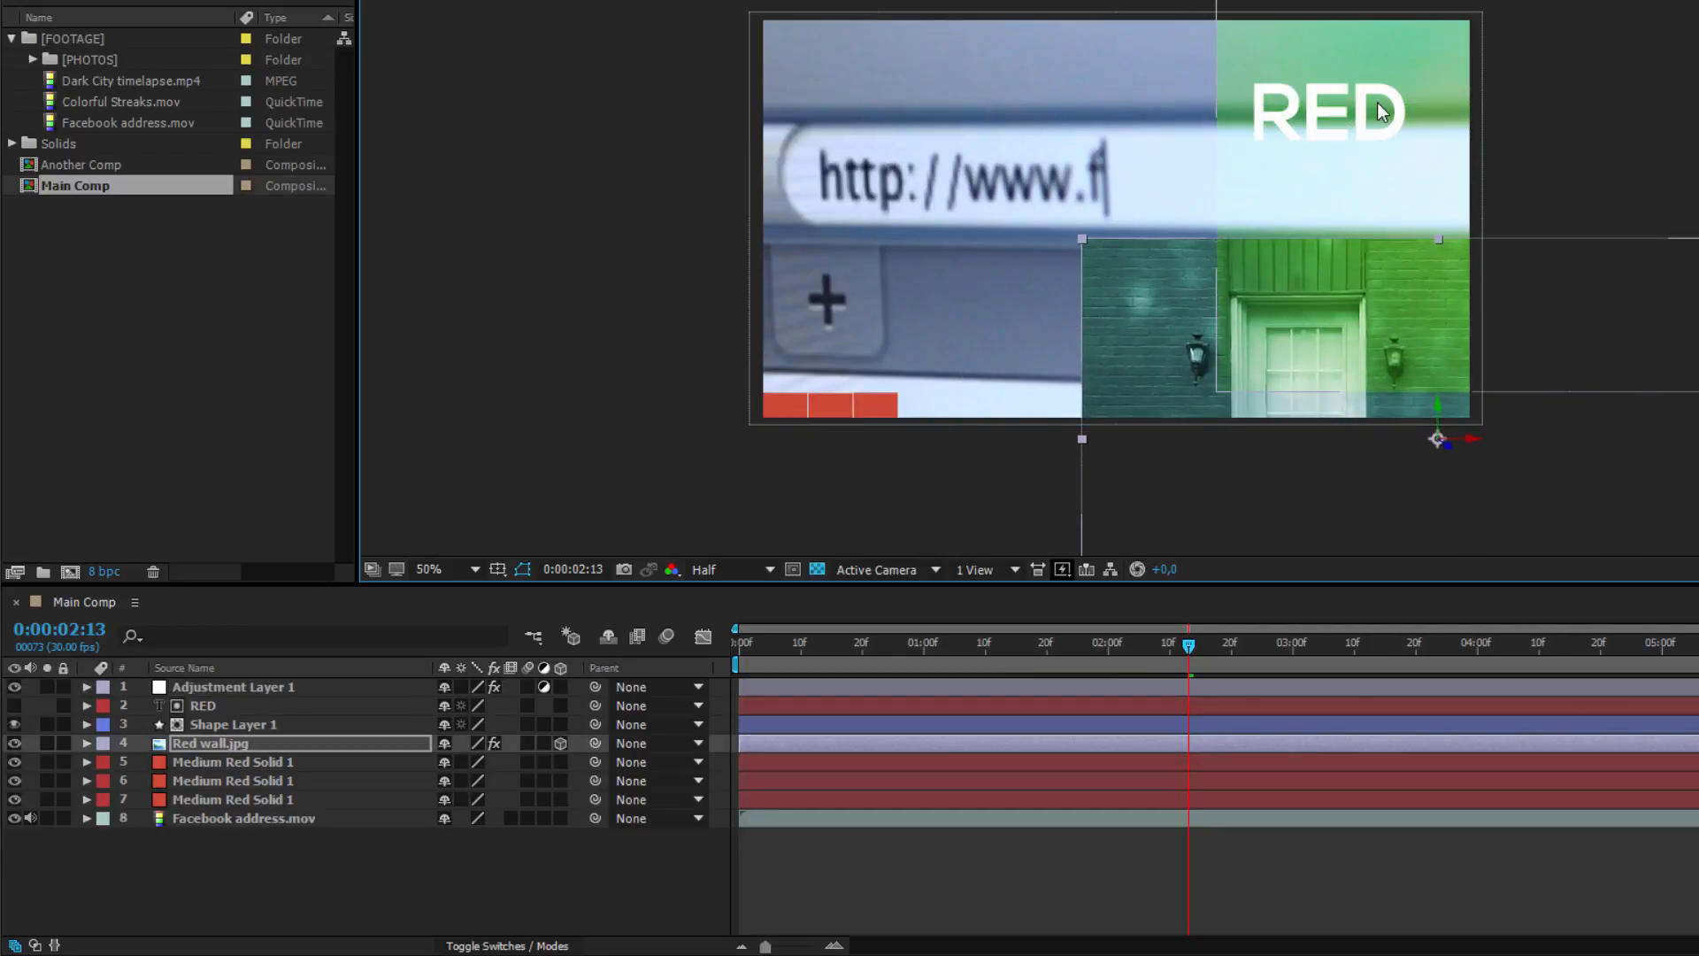
key(ctrl+z)
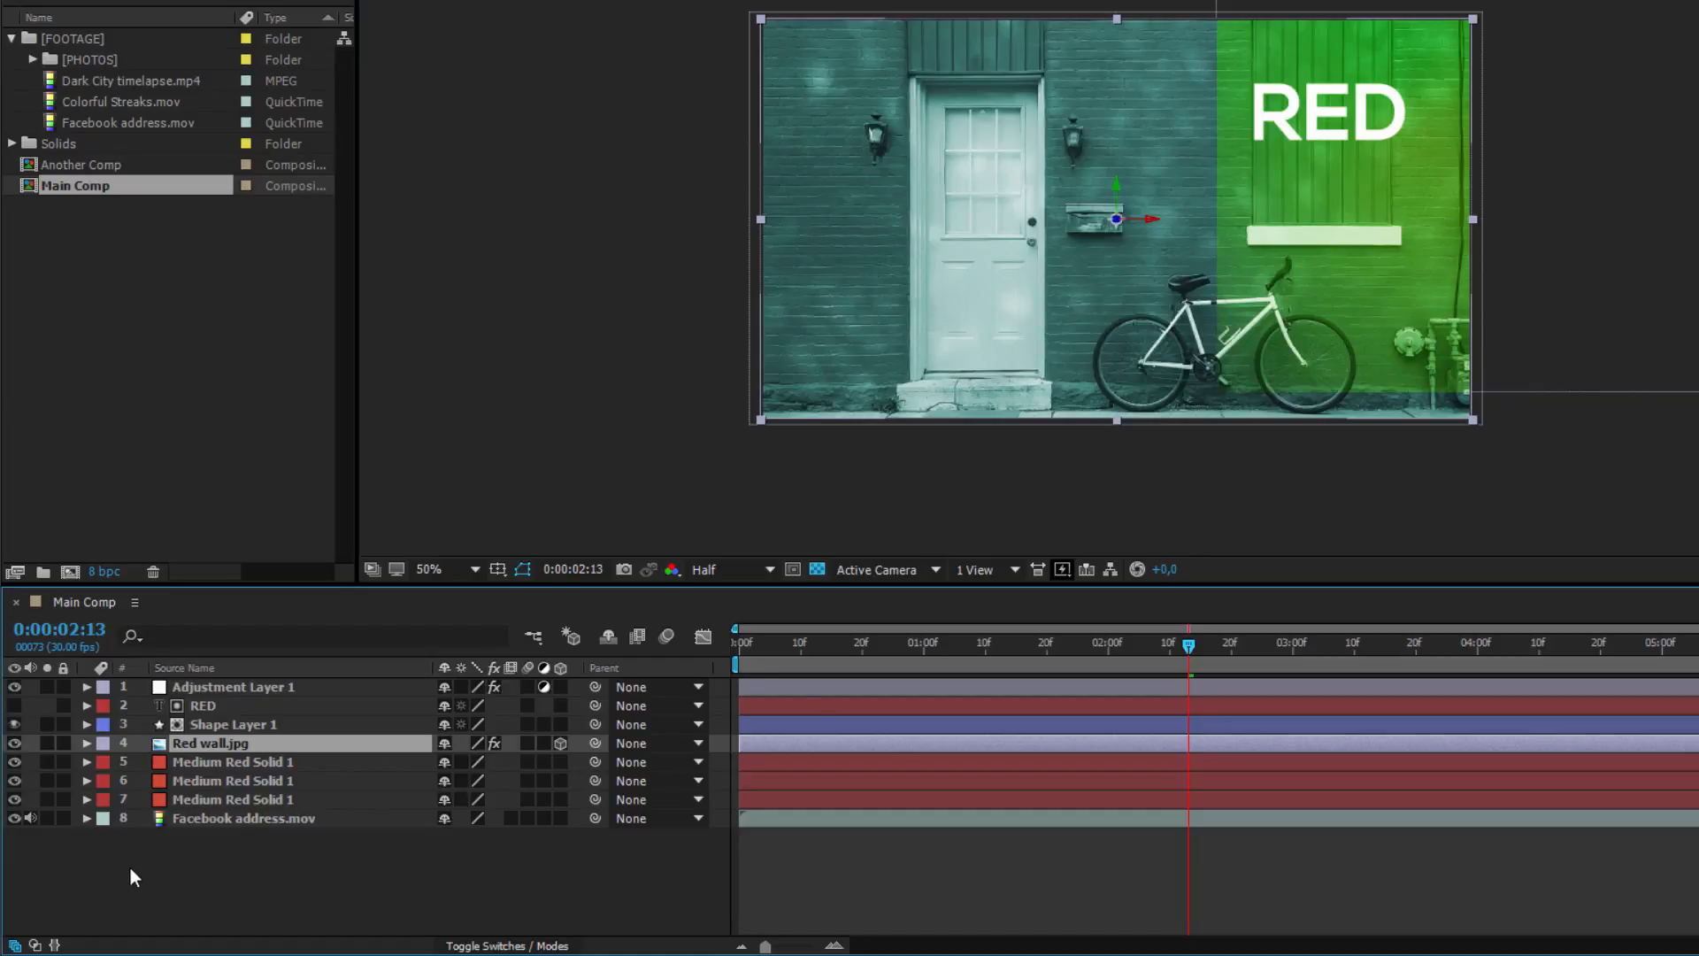
Step: Lock the Red wall.jpg layer, expand its list of effects, and collapse the layer again
click(64, 743)
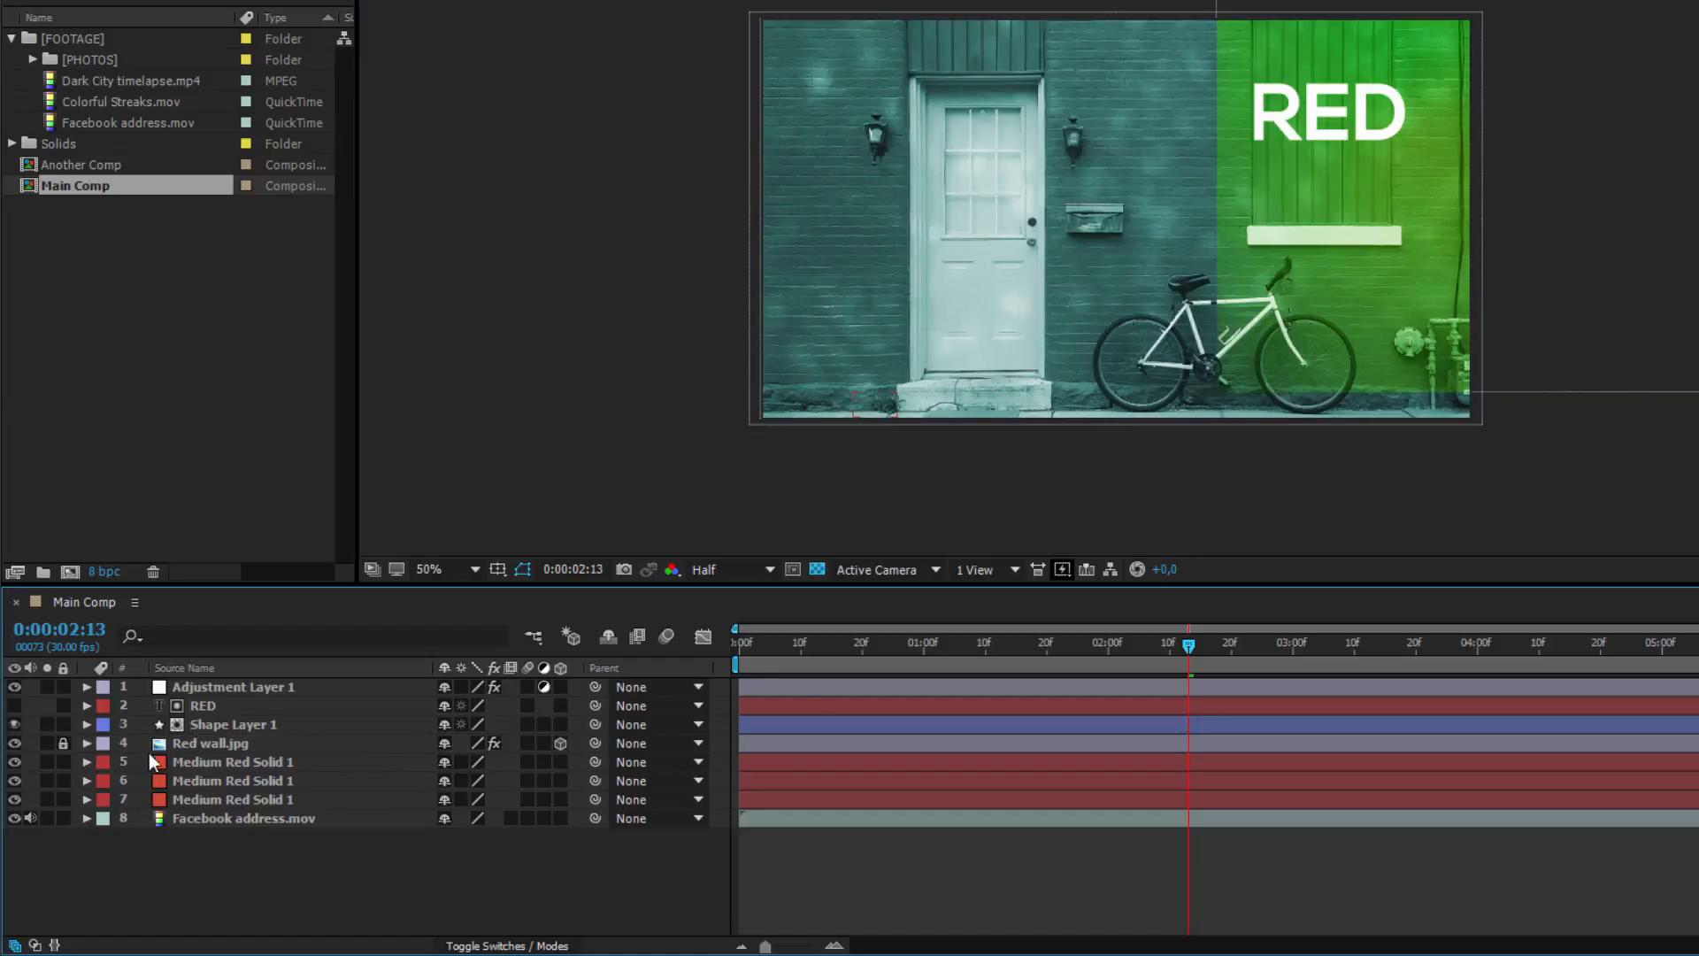
click(86, 743)
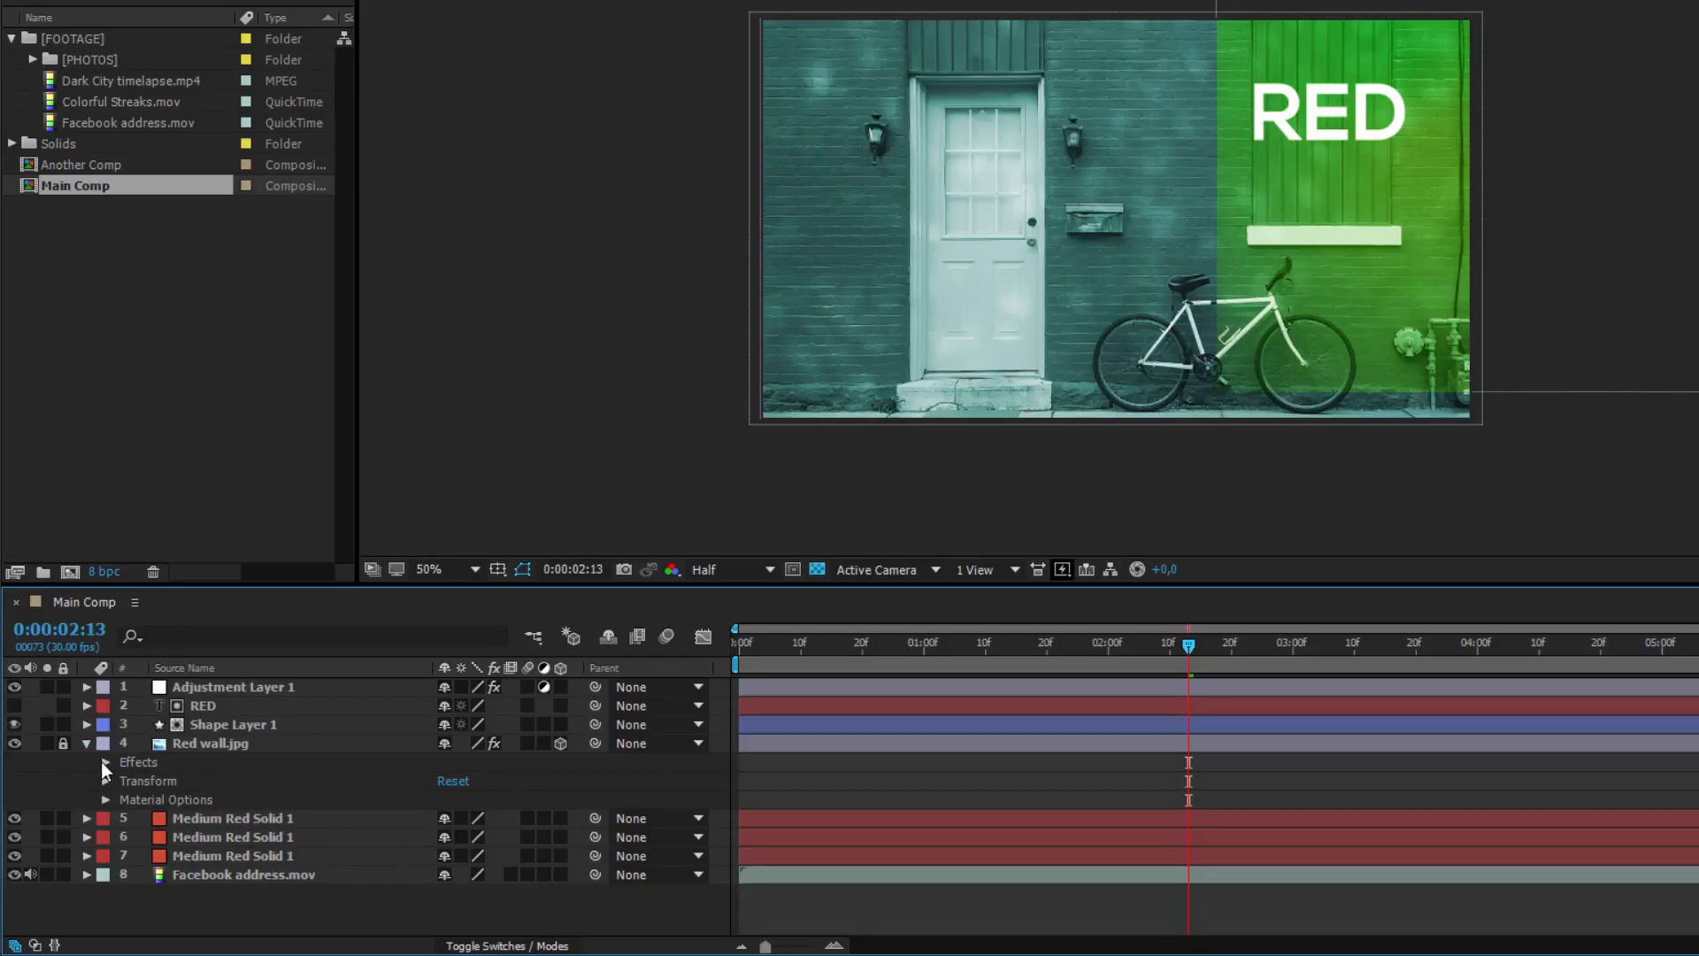
click(105, 761)
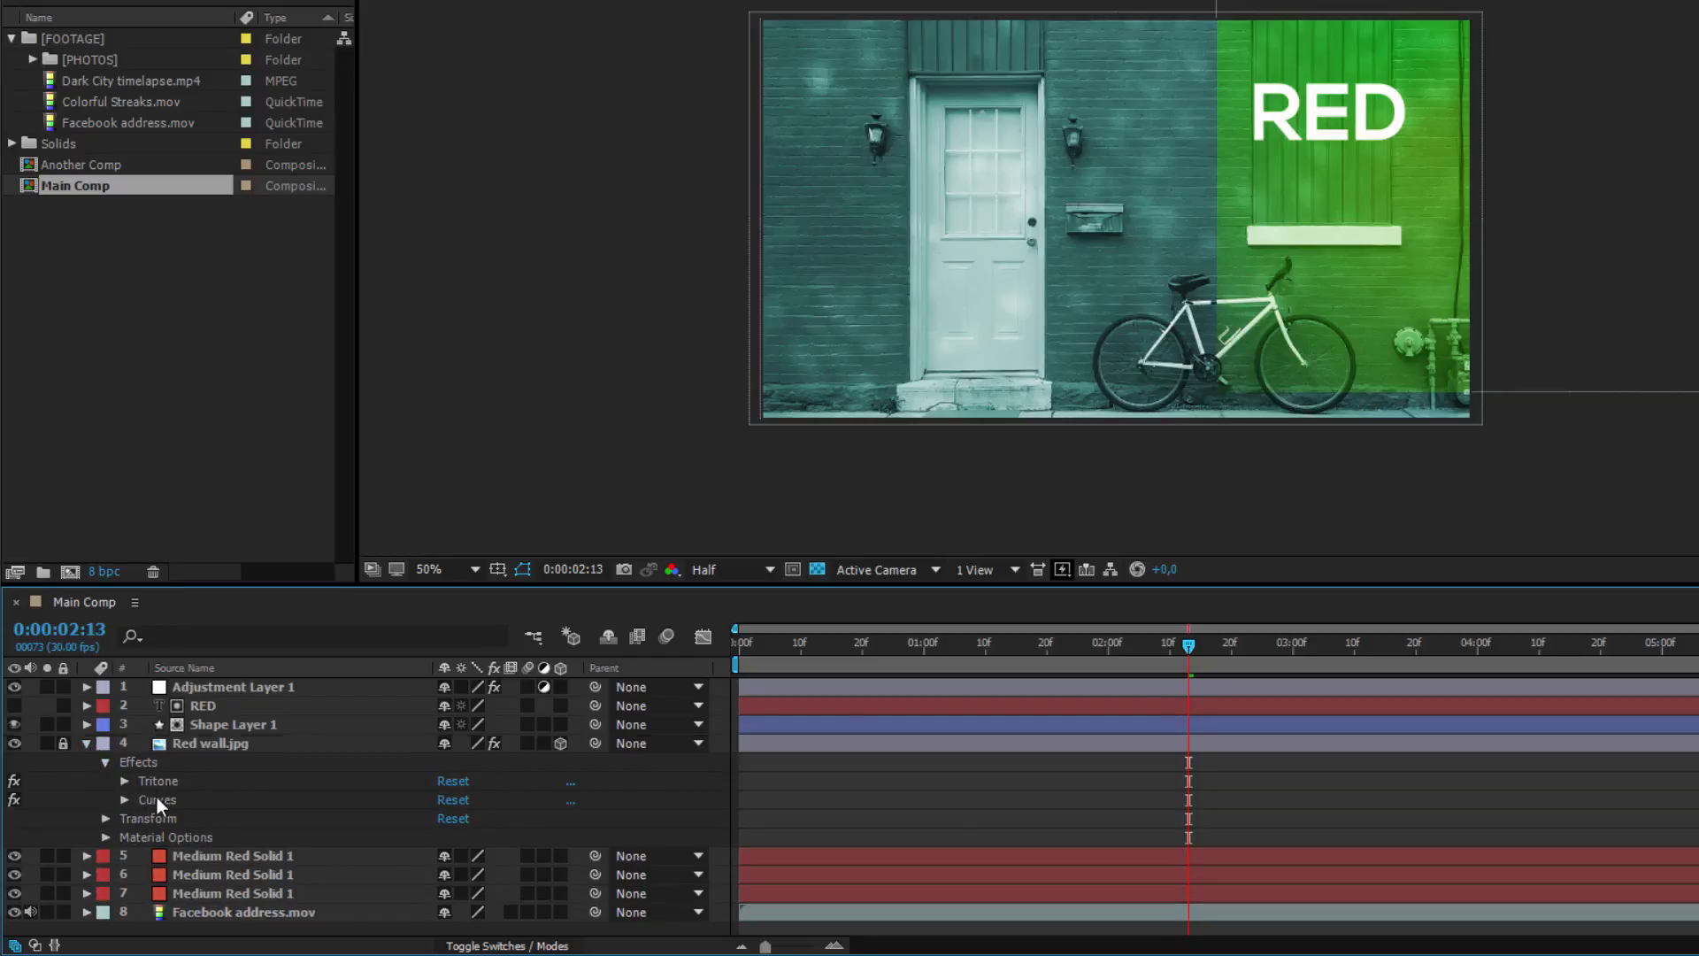
click(86, 743)
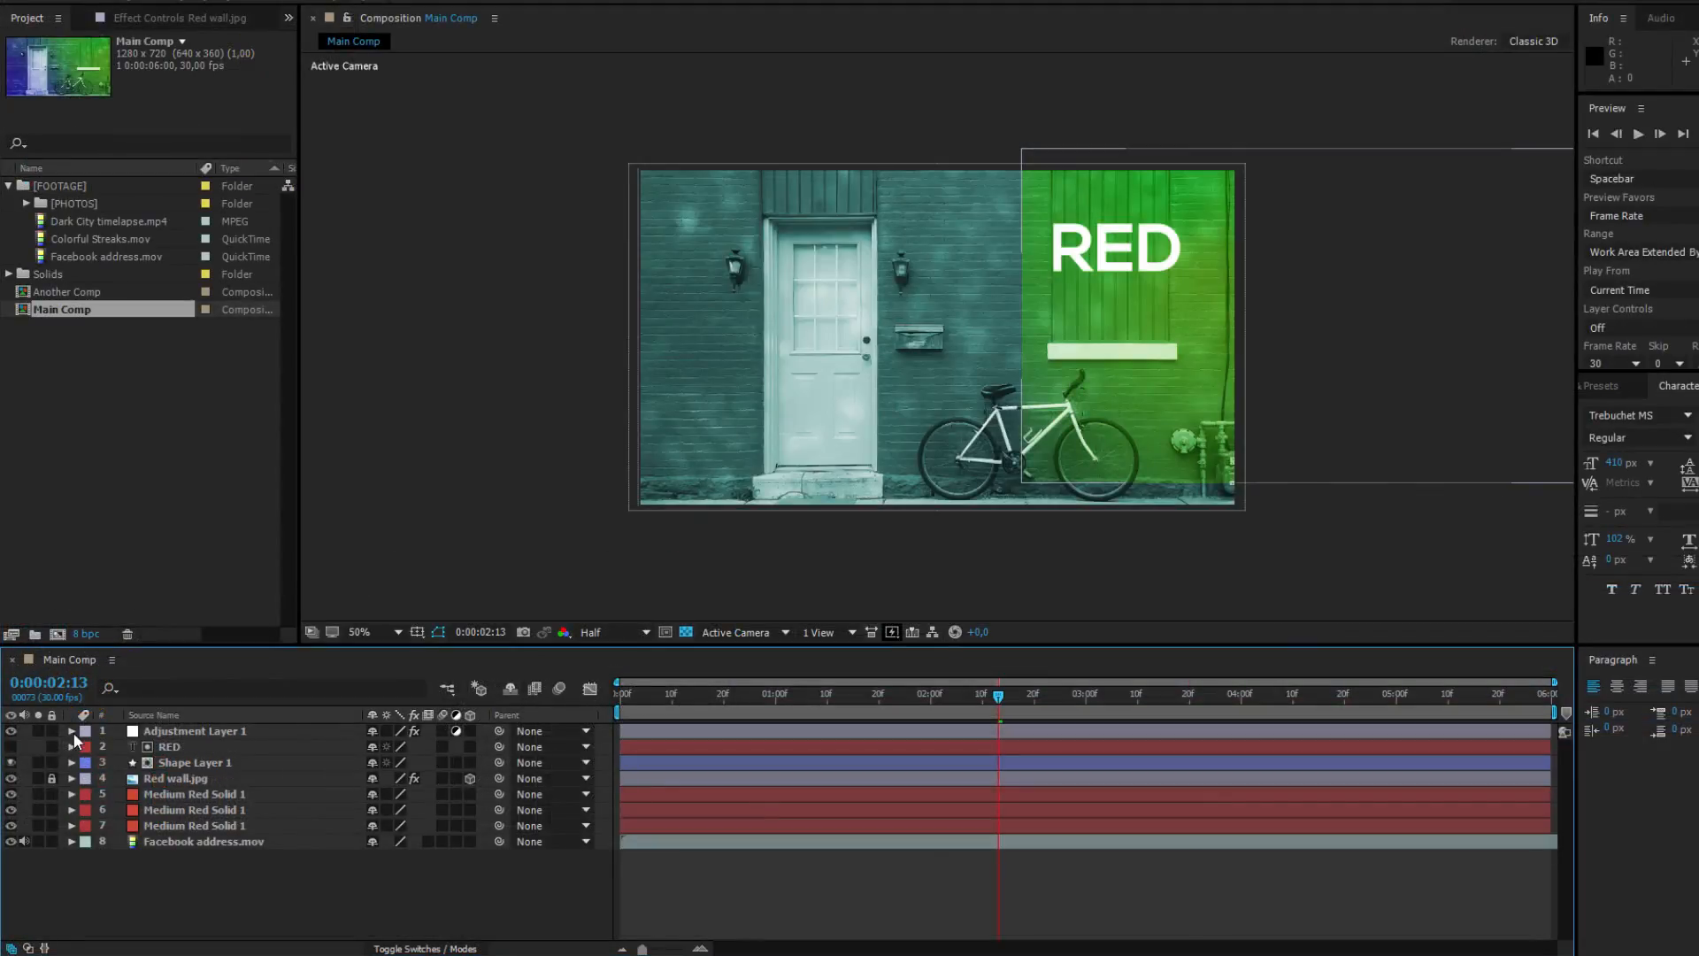
Step: Show the 4-Color Gradient effect controls of Adjustment Layer 1 and move the layer back over the whole image
click(72, 731)
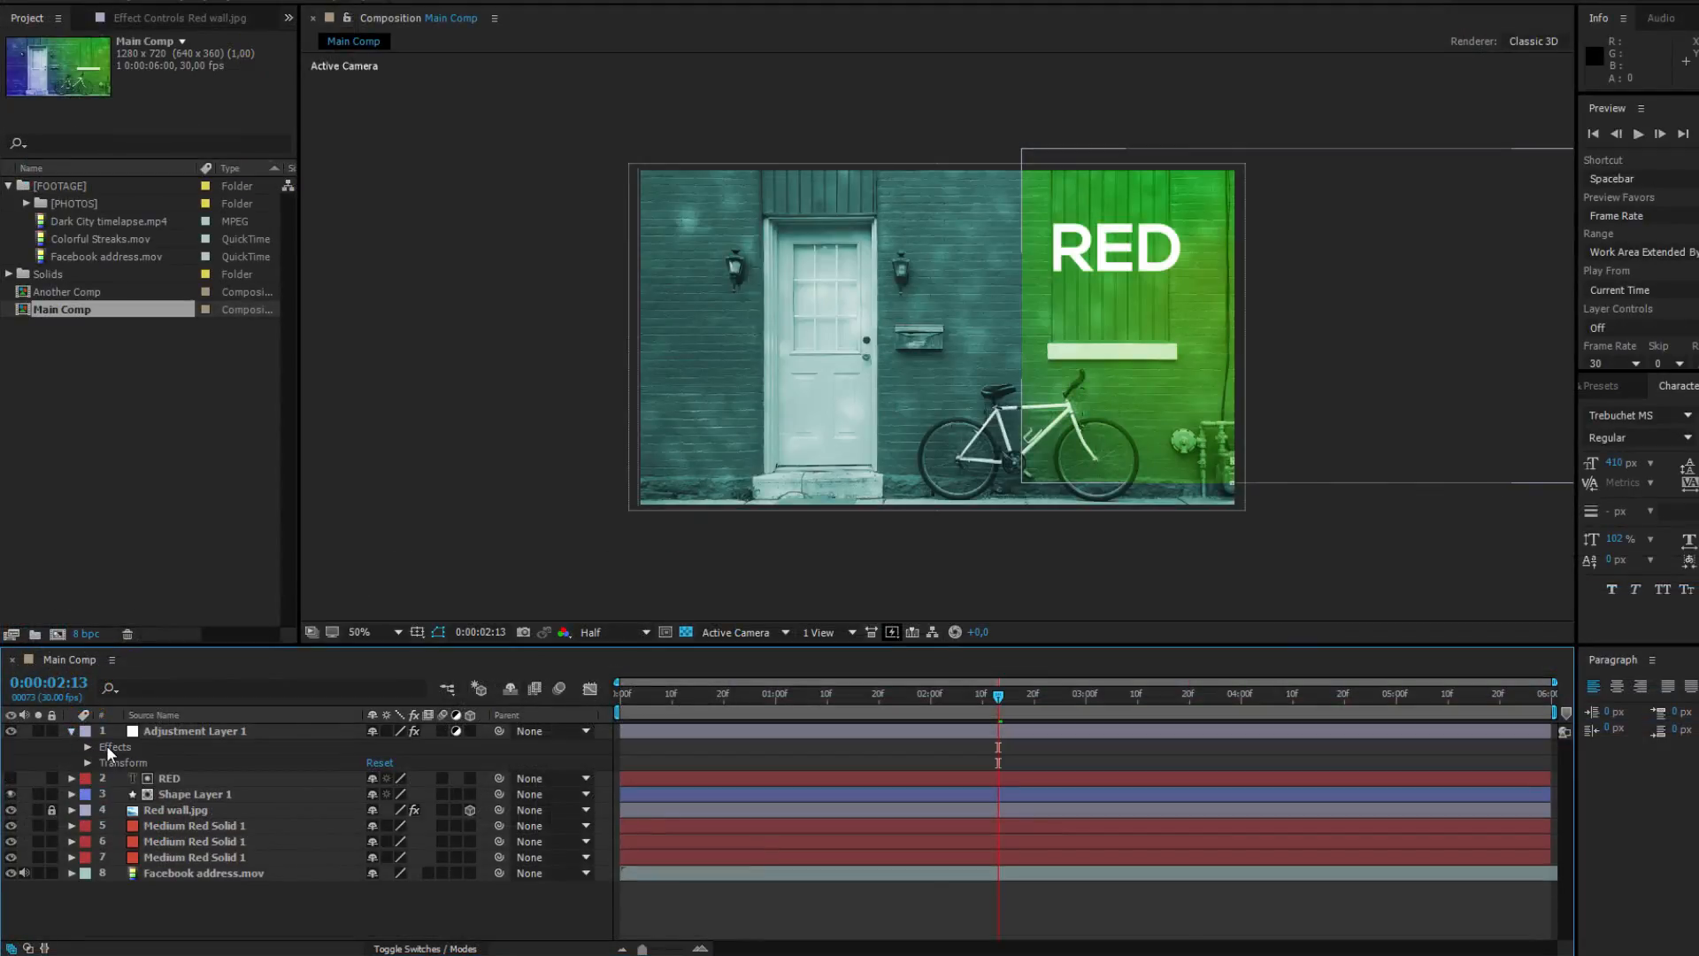
click(183, 731)
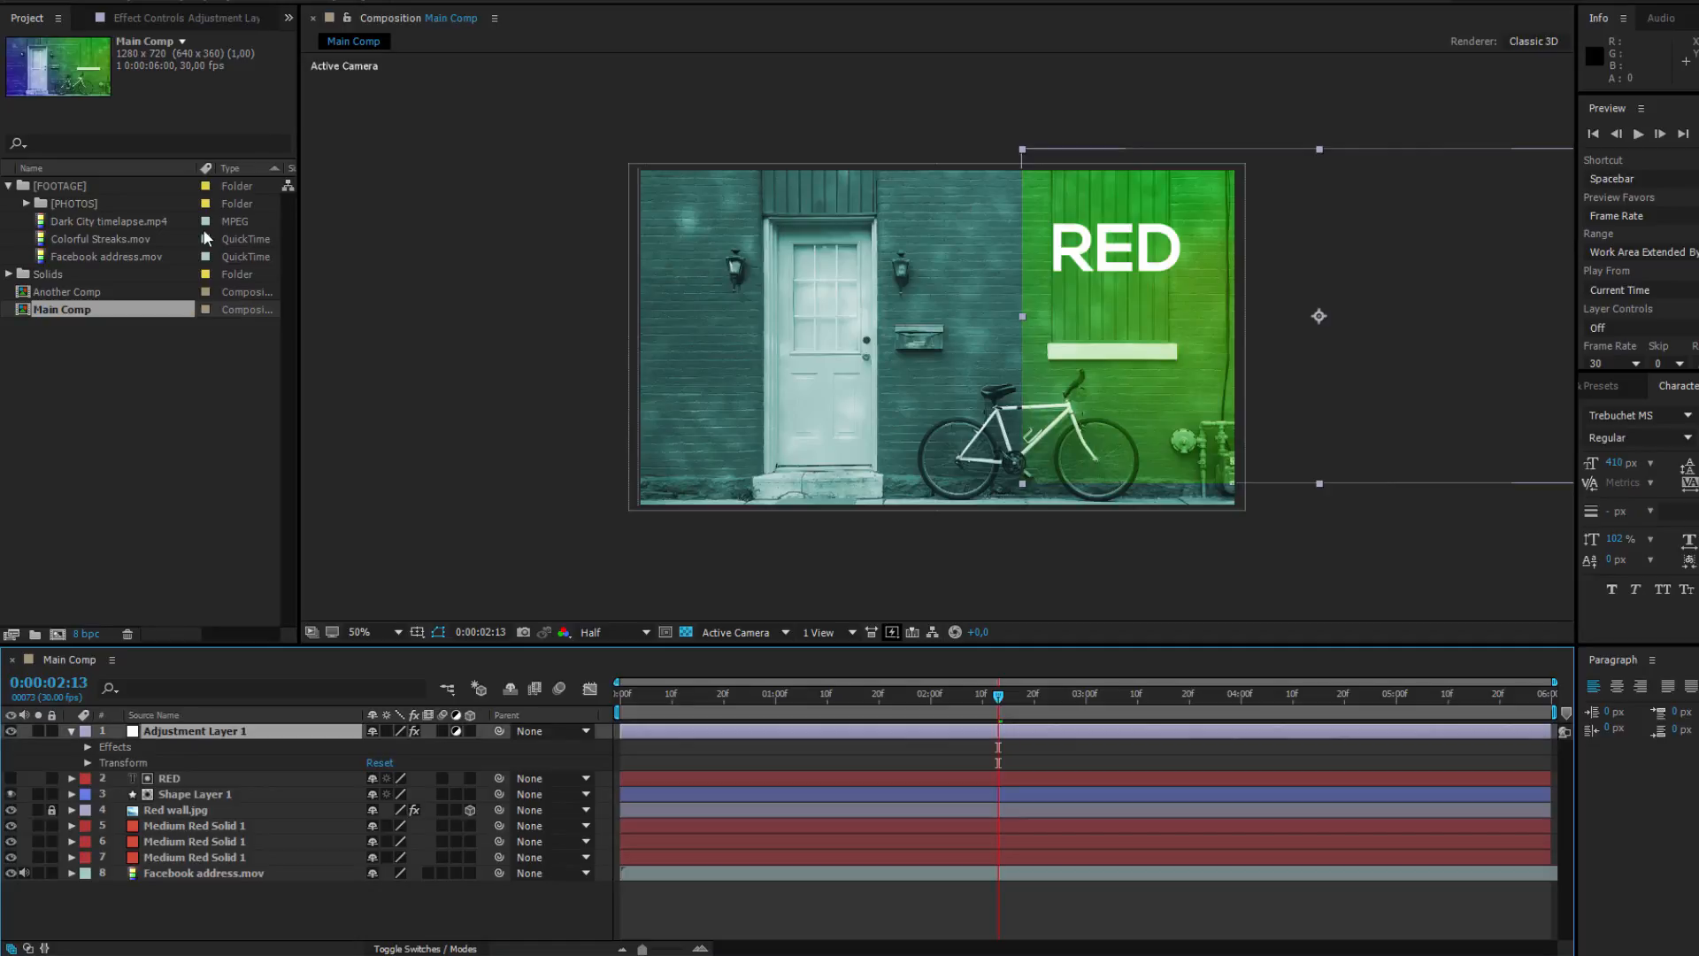
click(170, 20)
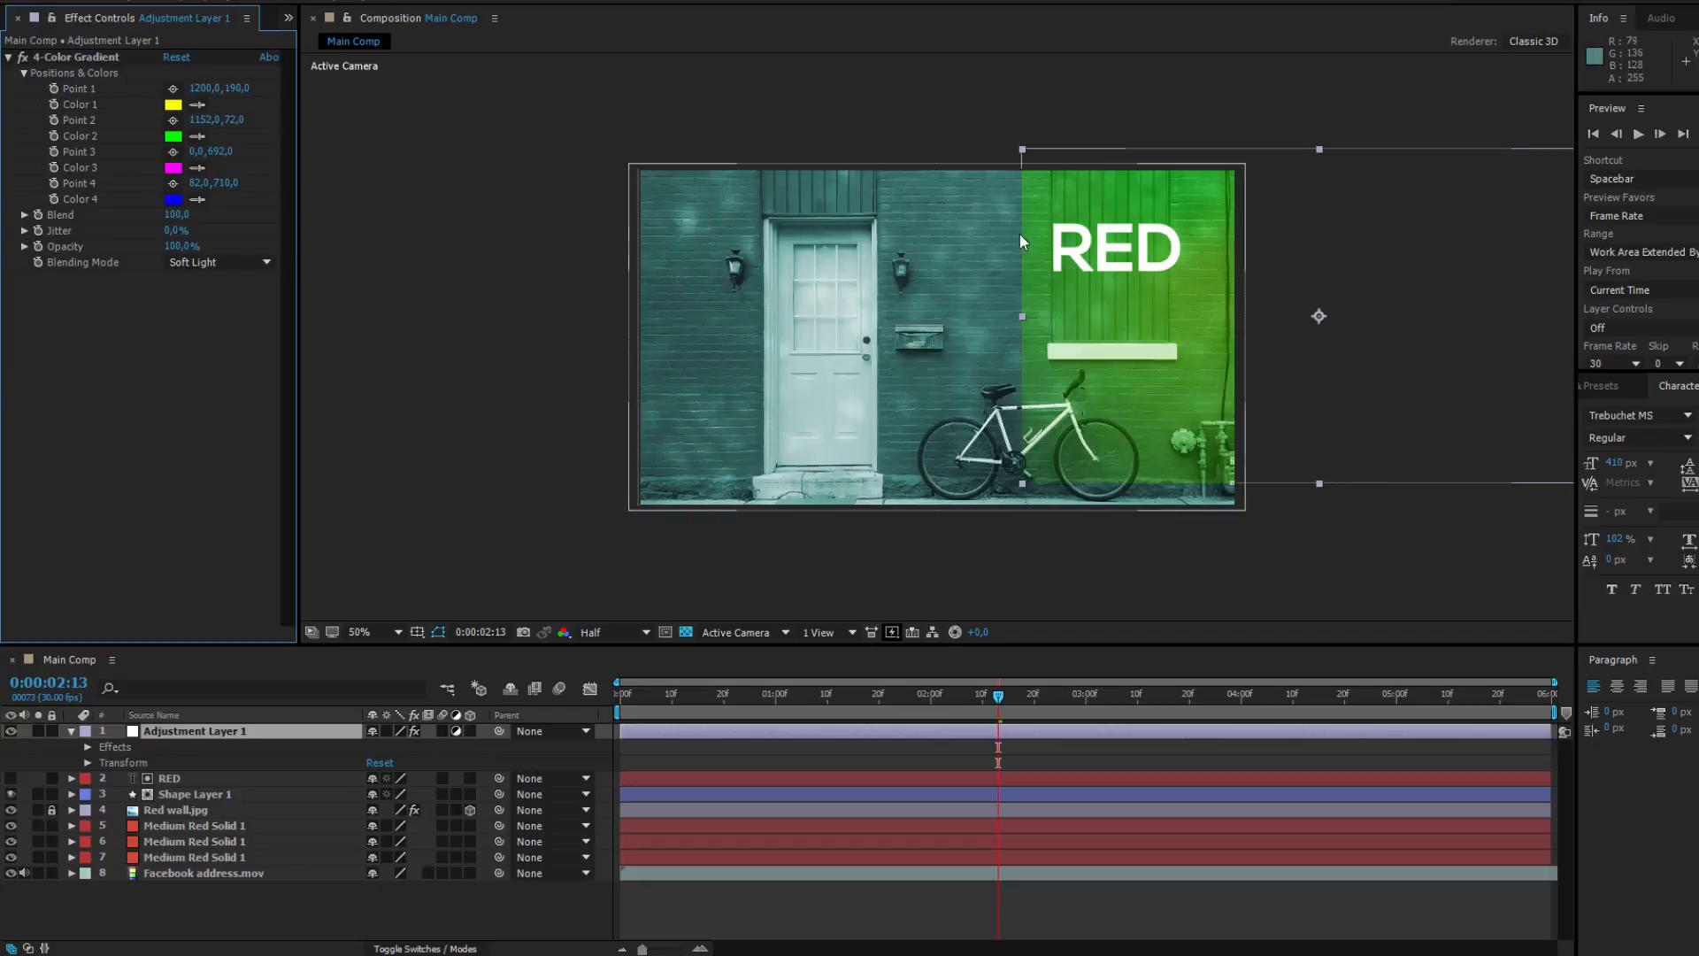
drag(1304, 252, 915, 262)
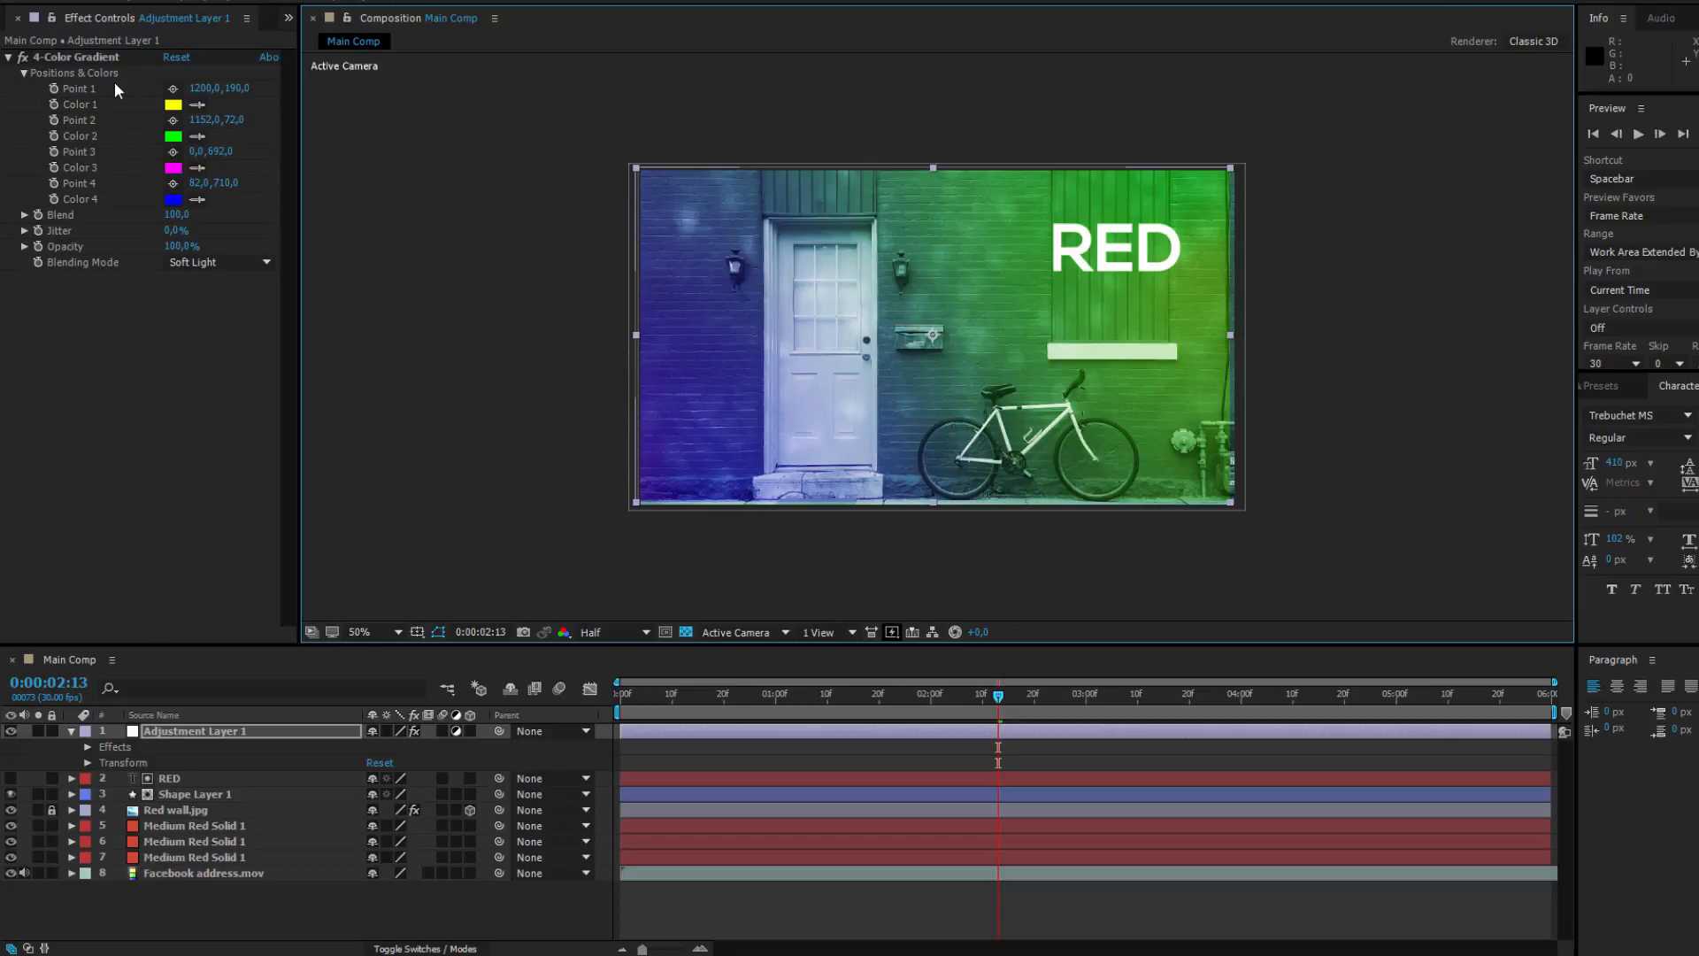
Step: Examine the effects and transform properties of Adjustment Layer 1 in the timeline, and collapse the layer
click(87, 748)
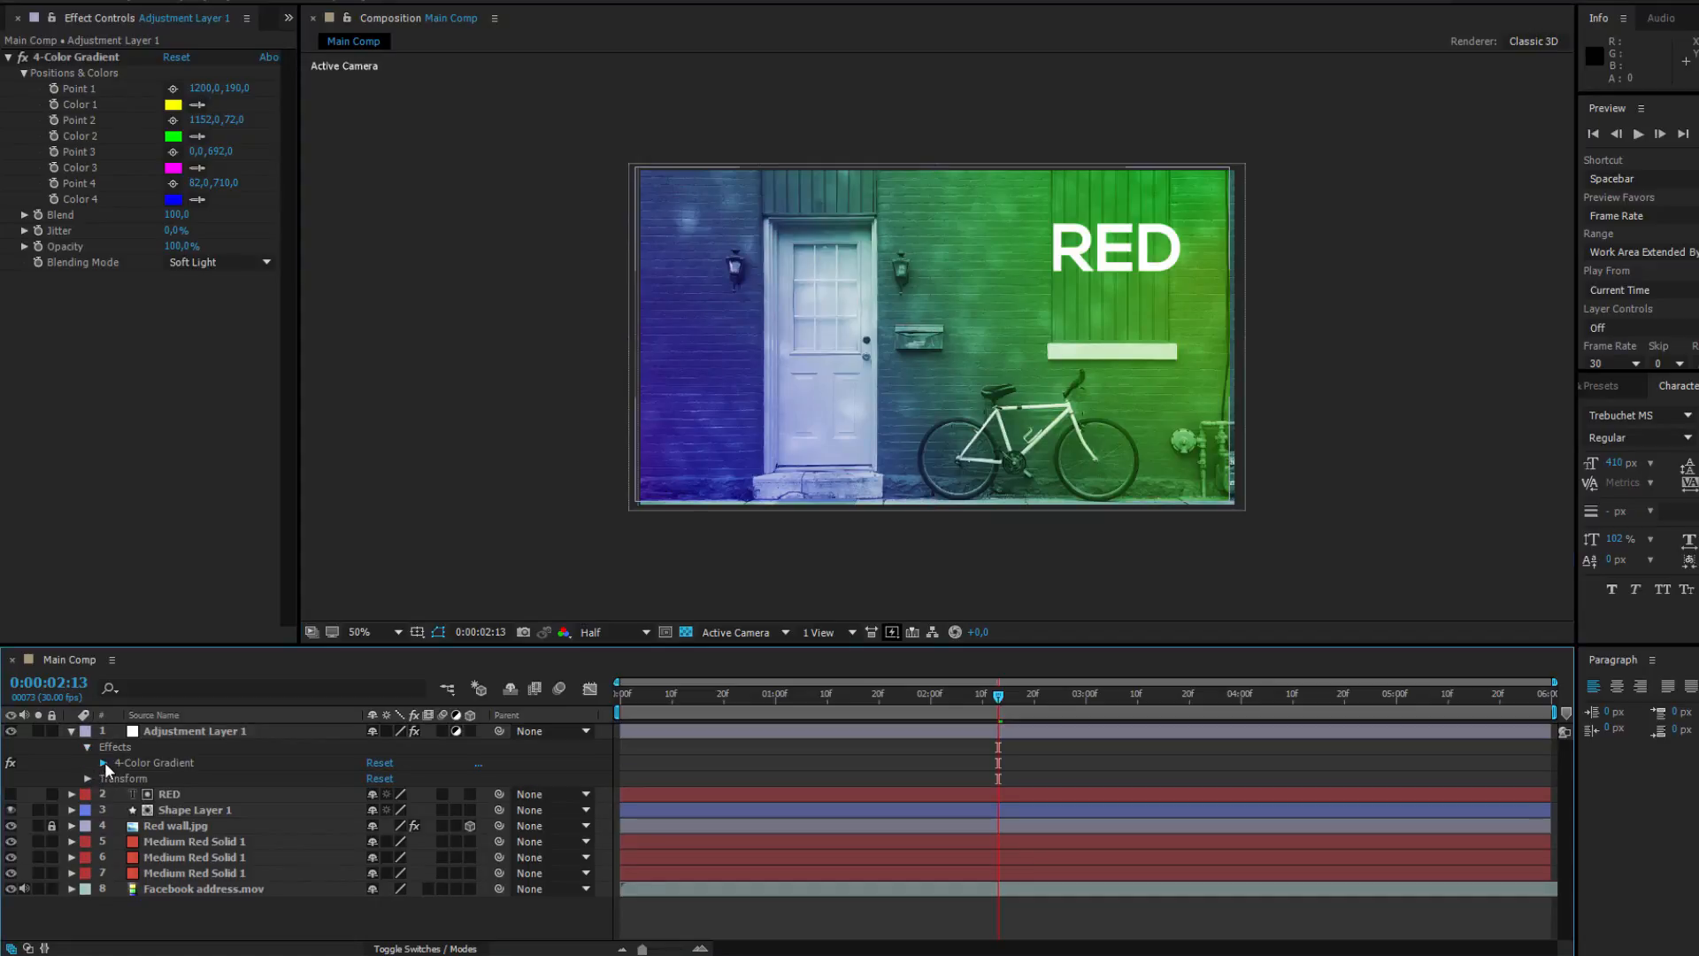
click(104, 762)
click(101, 734)
click(87, 778)
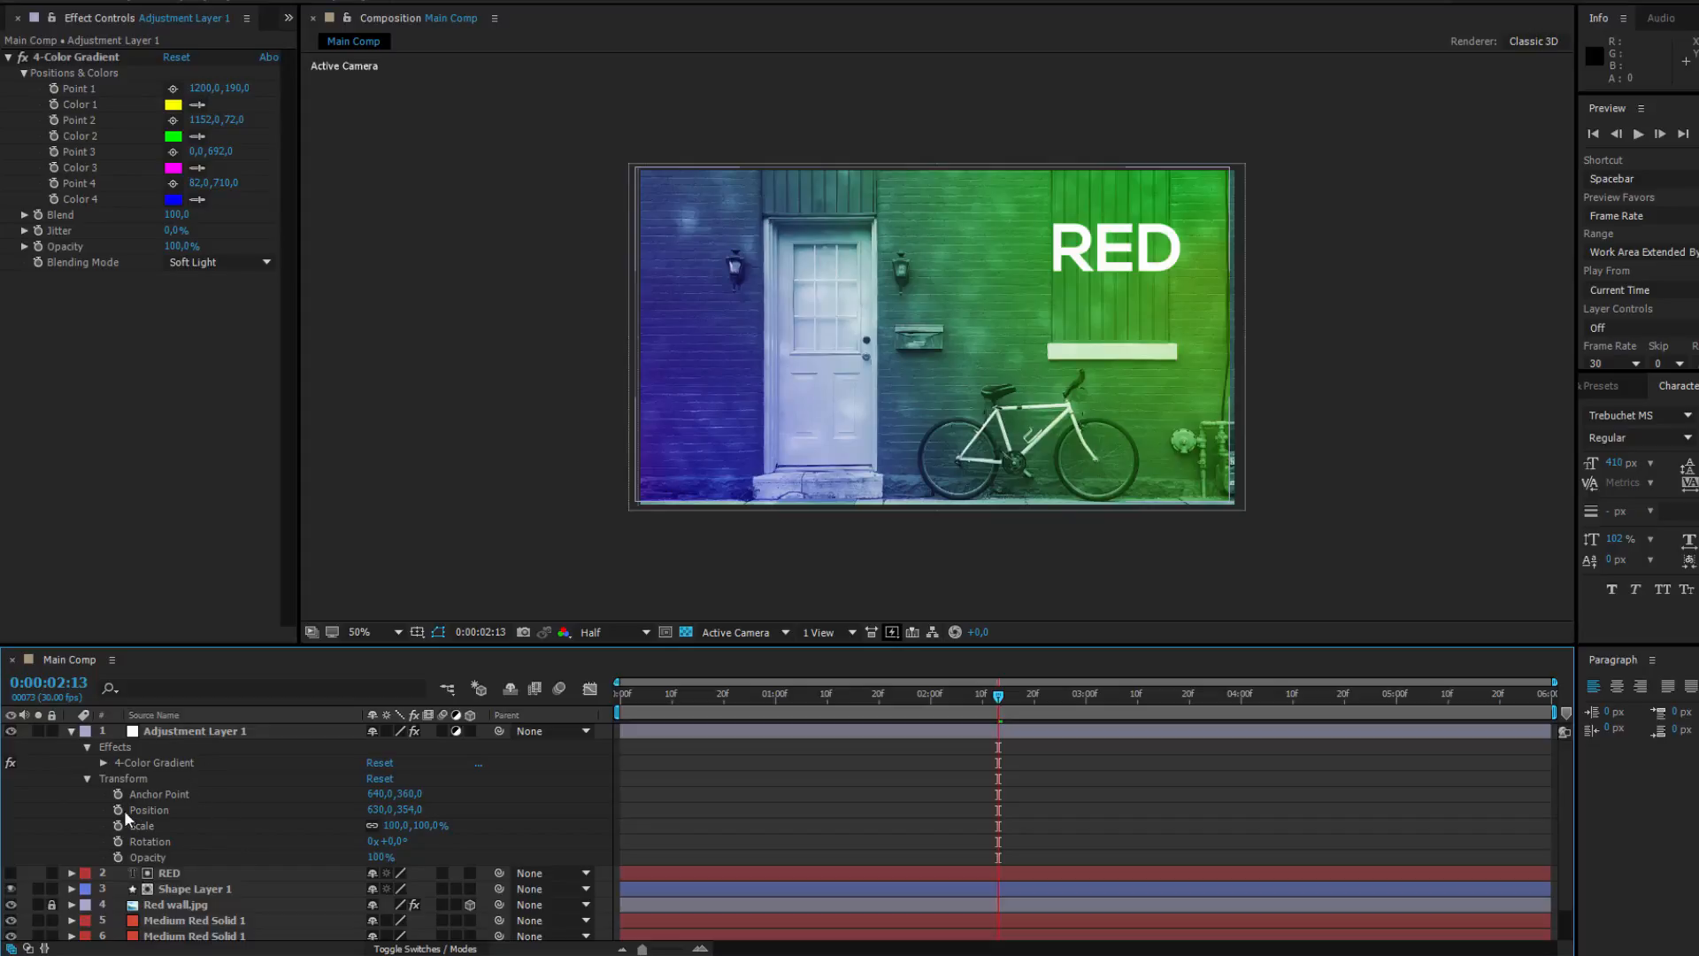
click(72, 731)
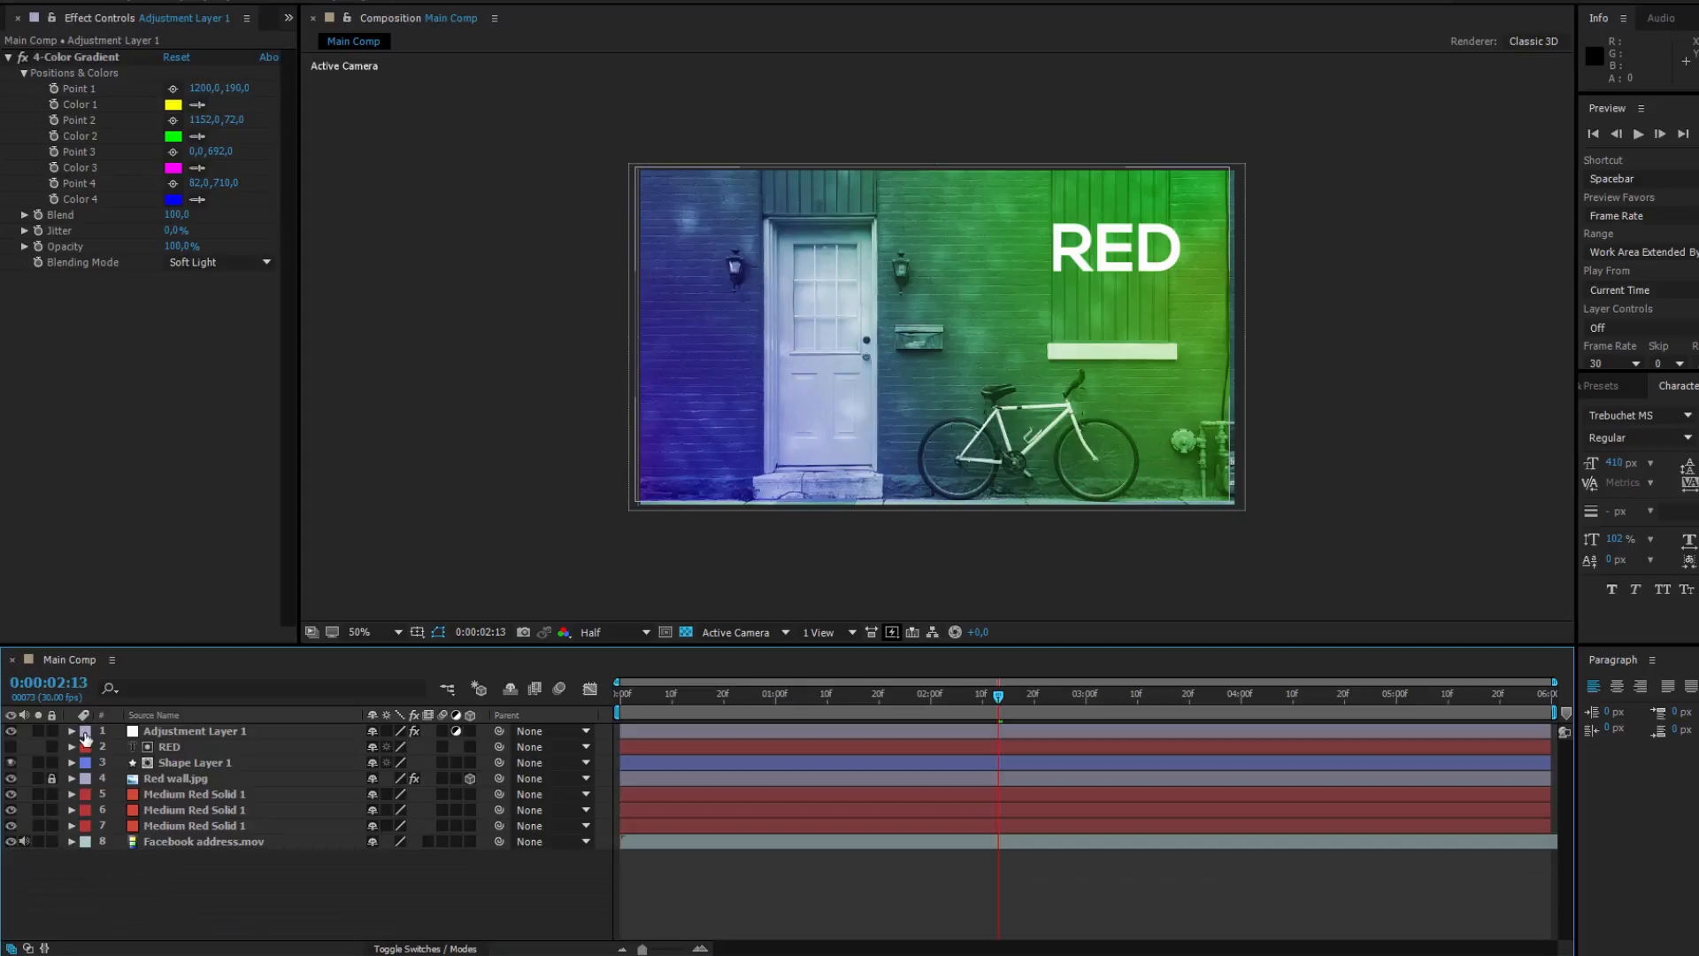
Step: Change the label color of Adjustment Layer 1 to Sea Foam and deselect the layer
click(86, 734)
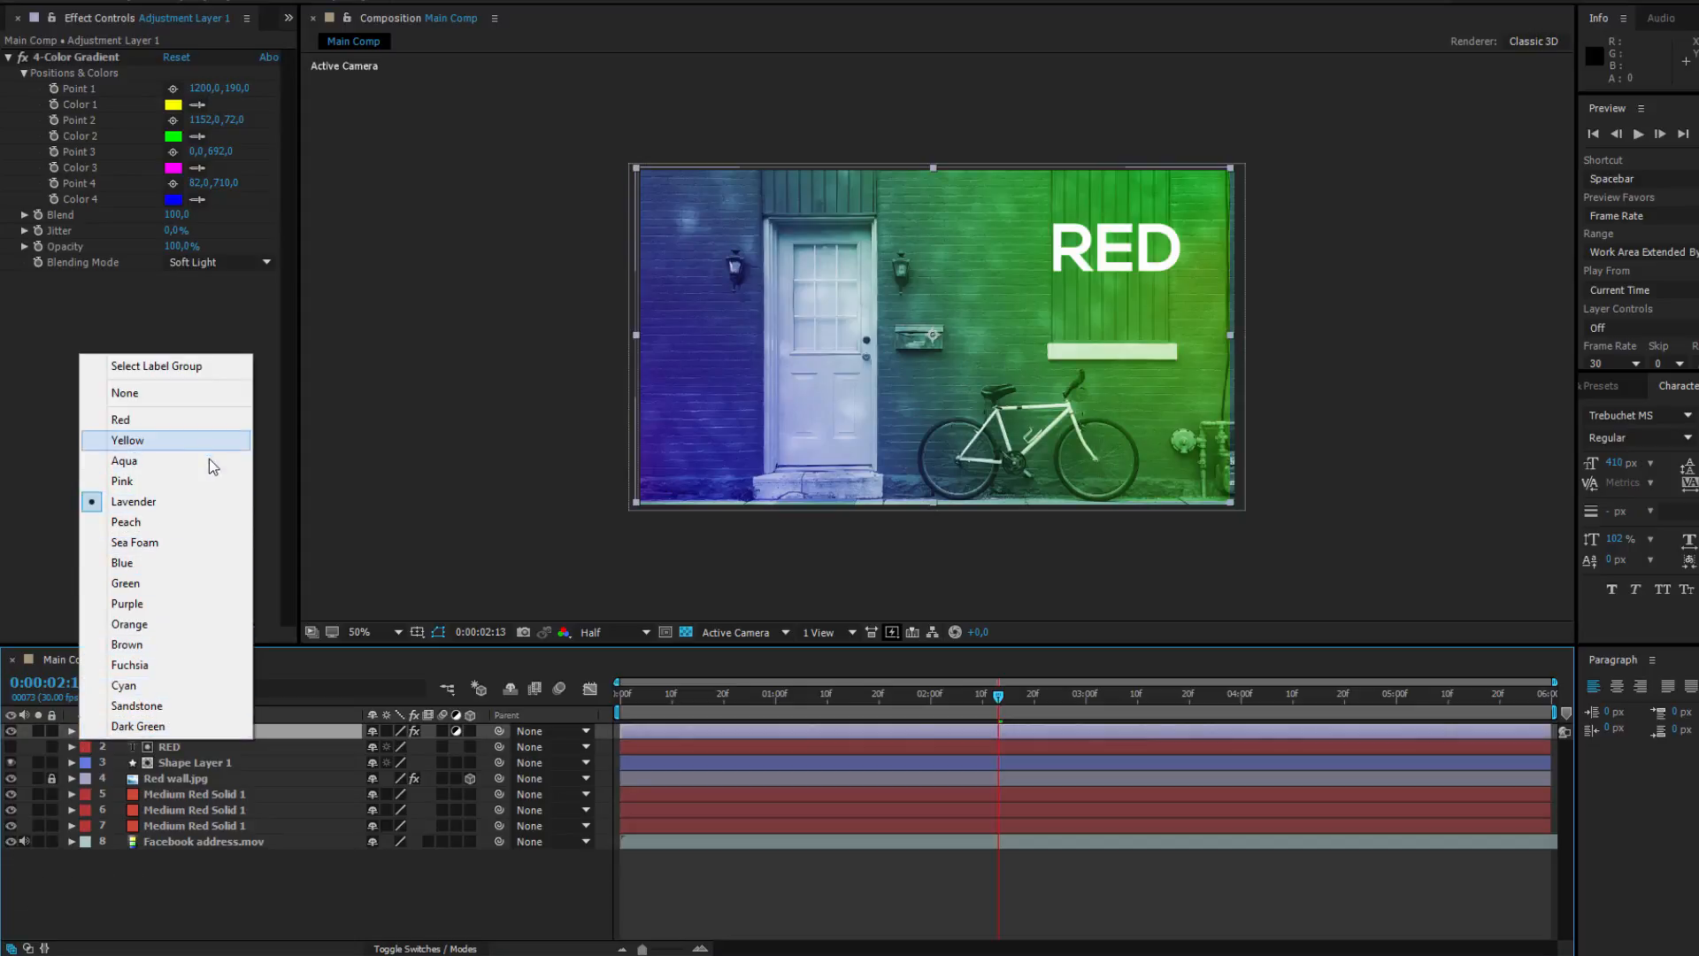
click(182, 544)
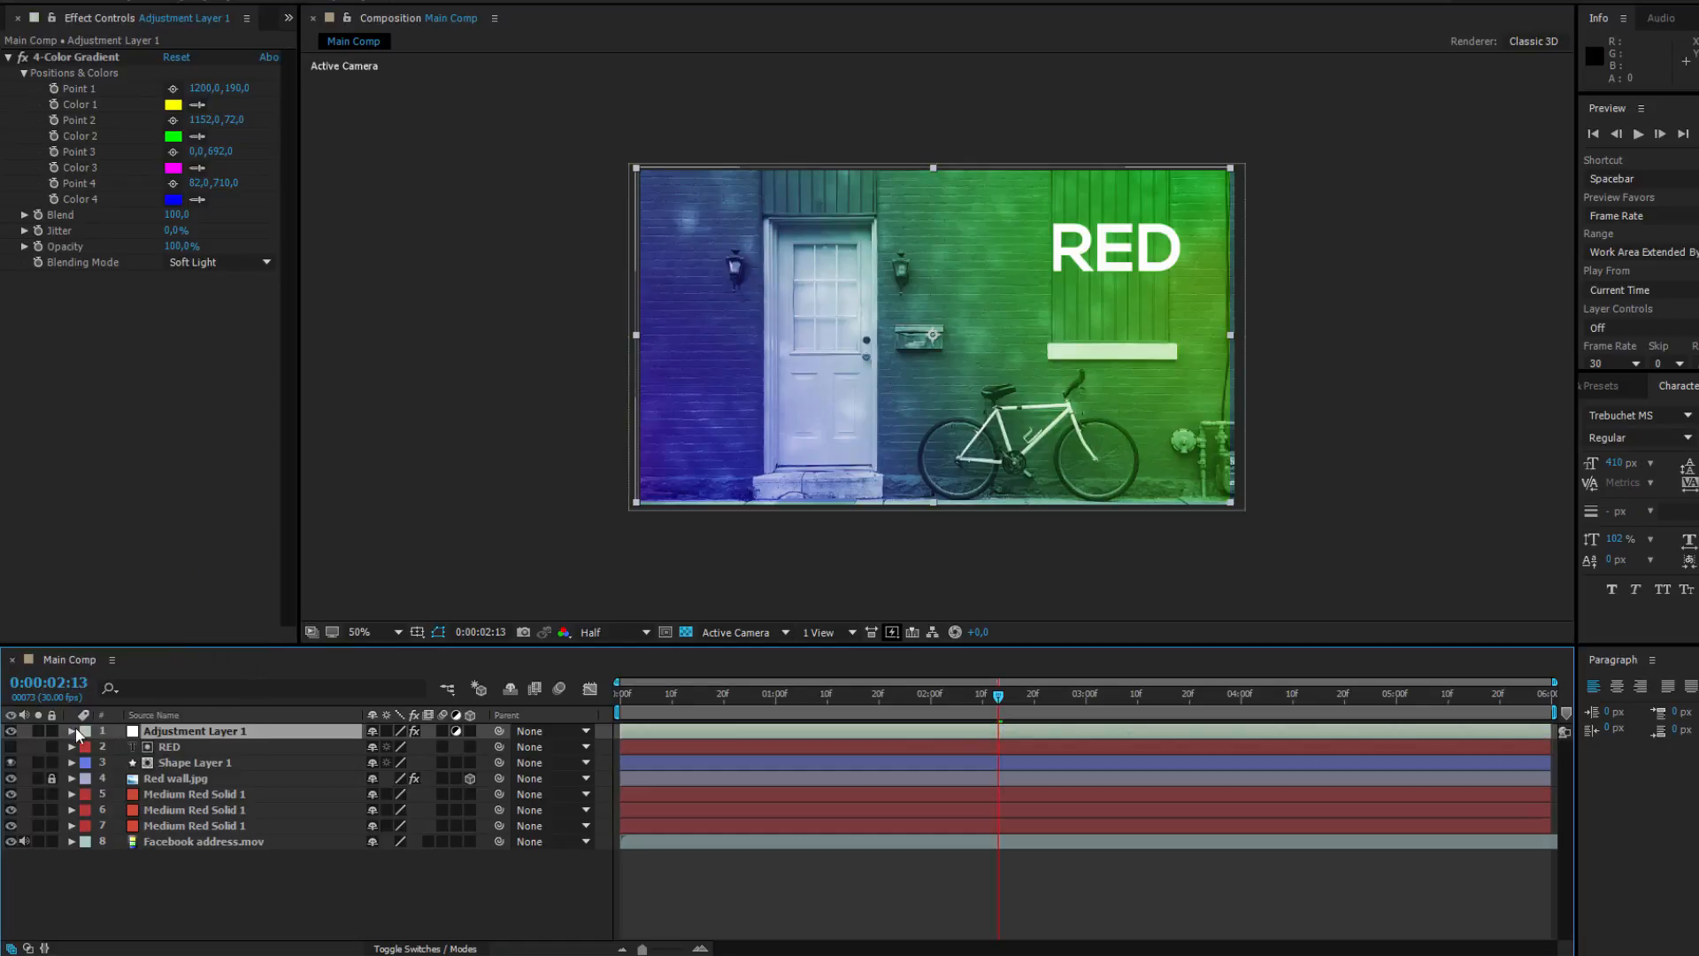
click(121, 871)
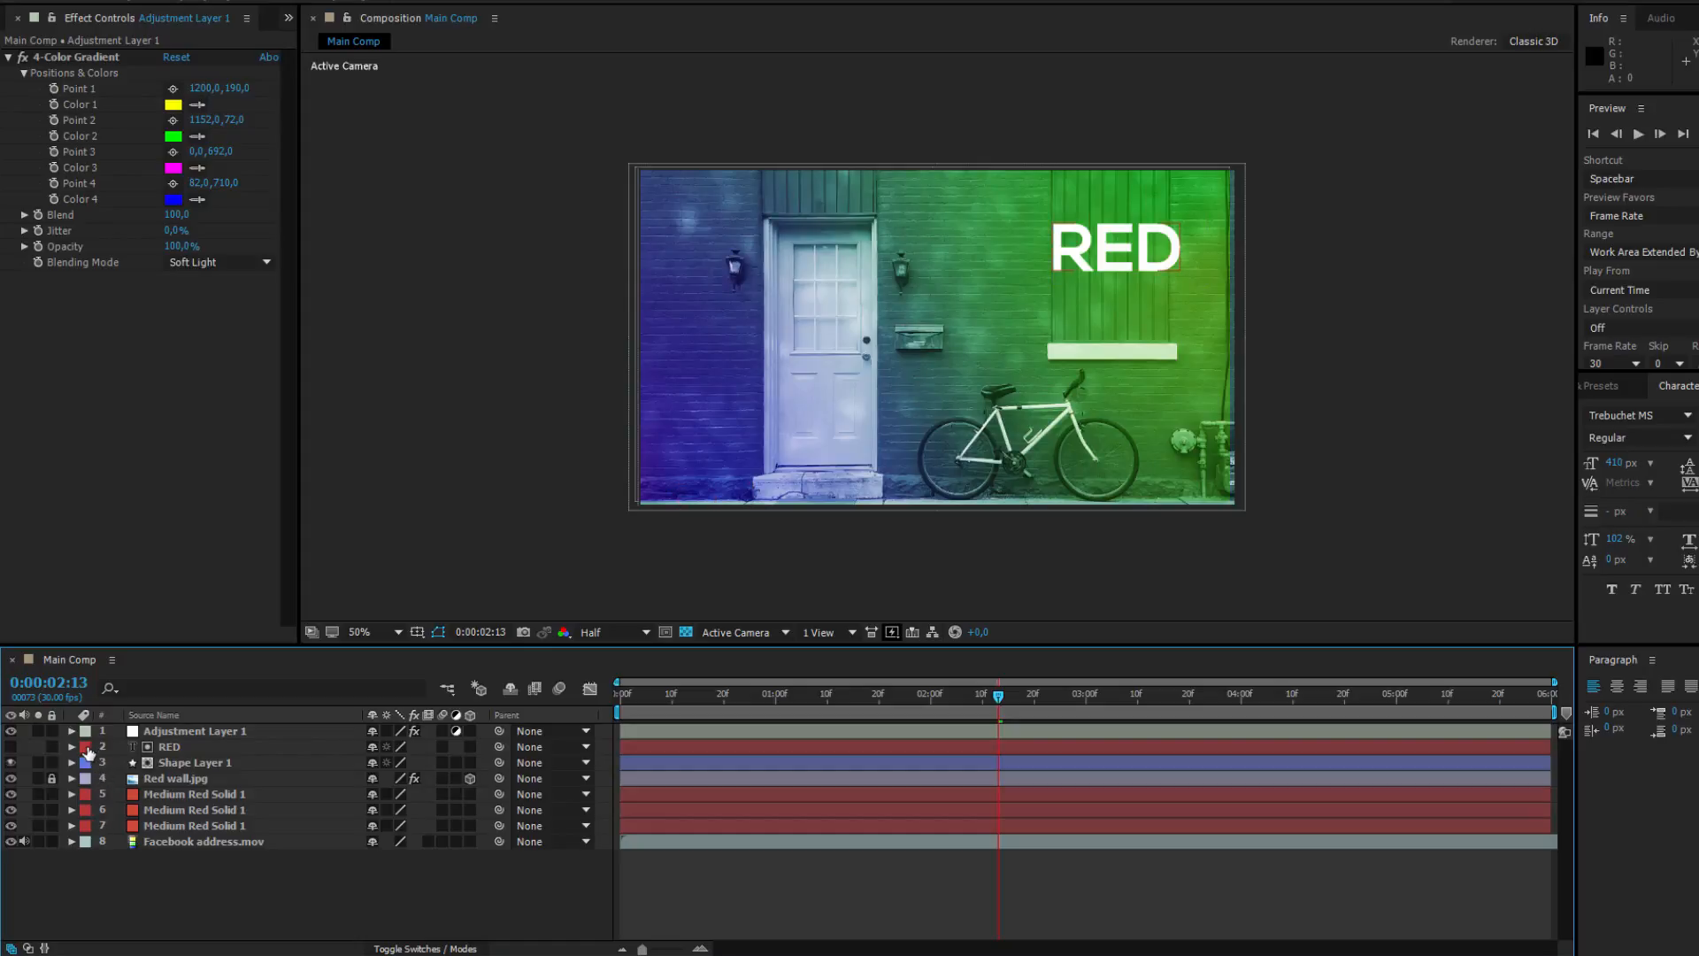
Step: Select every layer sharing the RED layer's label color as a label group, and deselect them
click(86, 749)
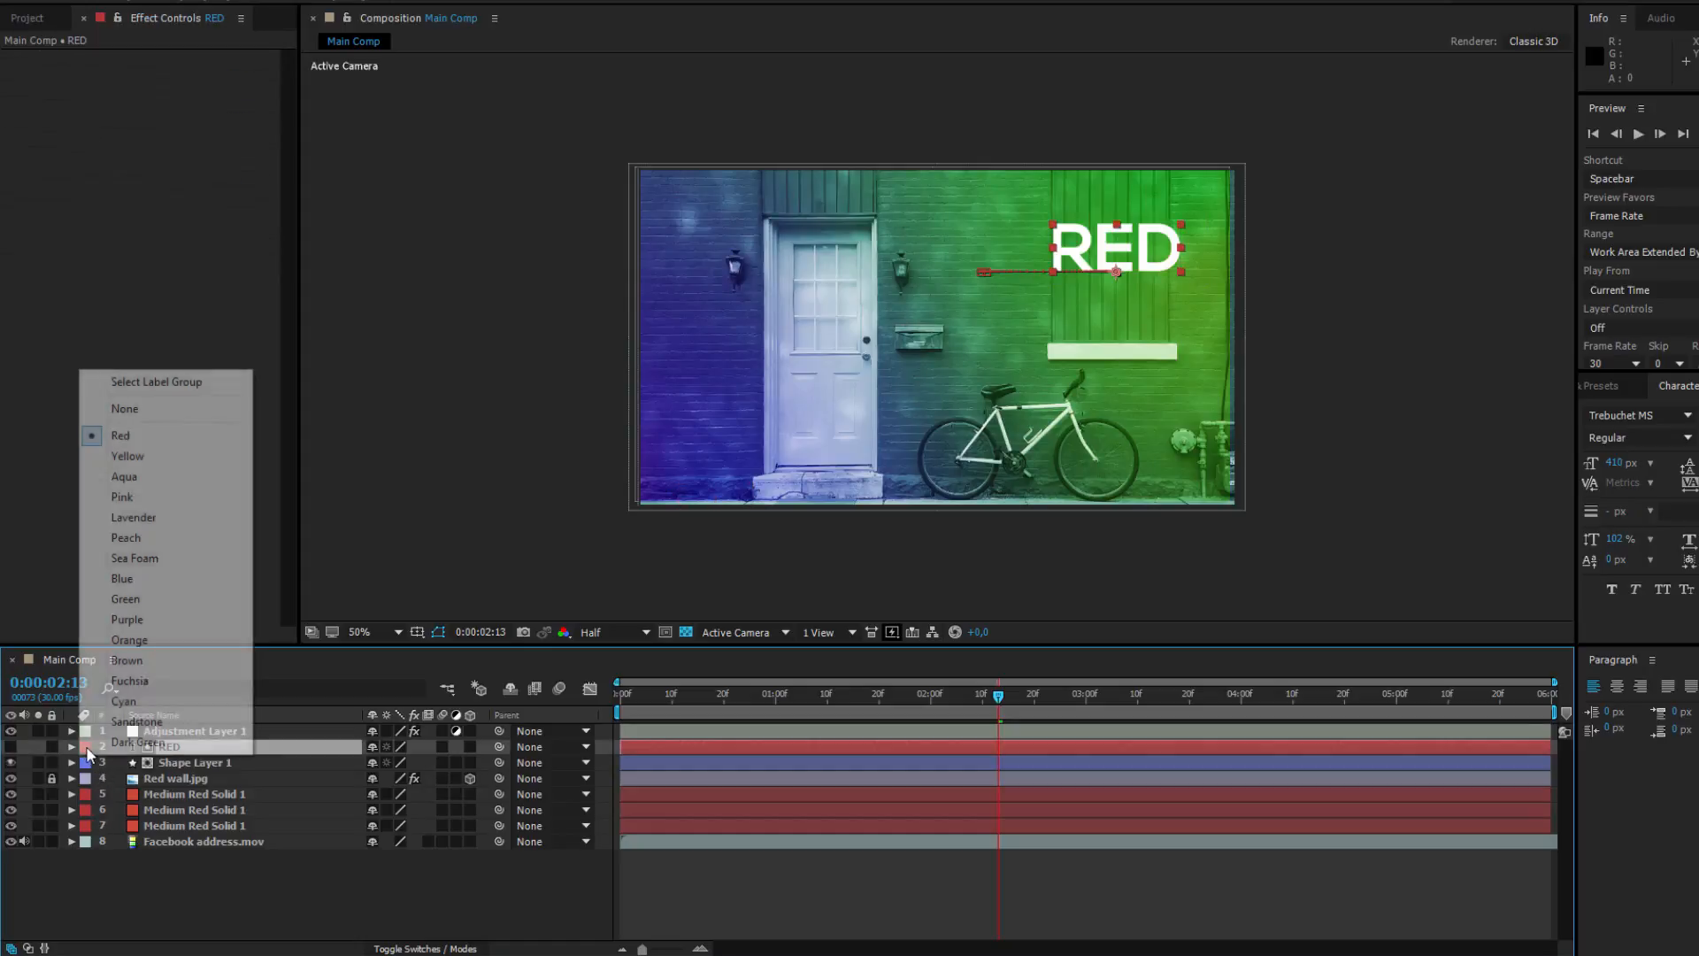
click(141, 382)
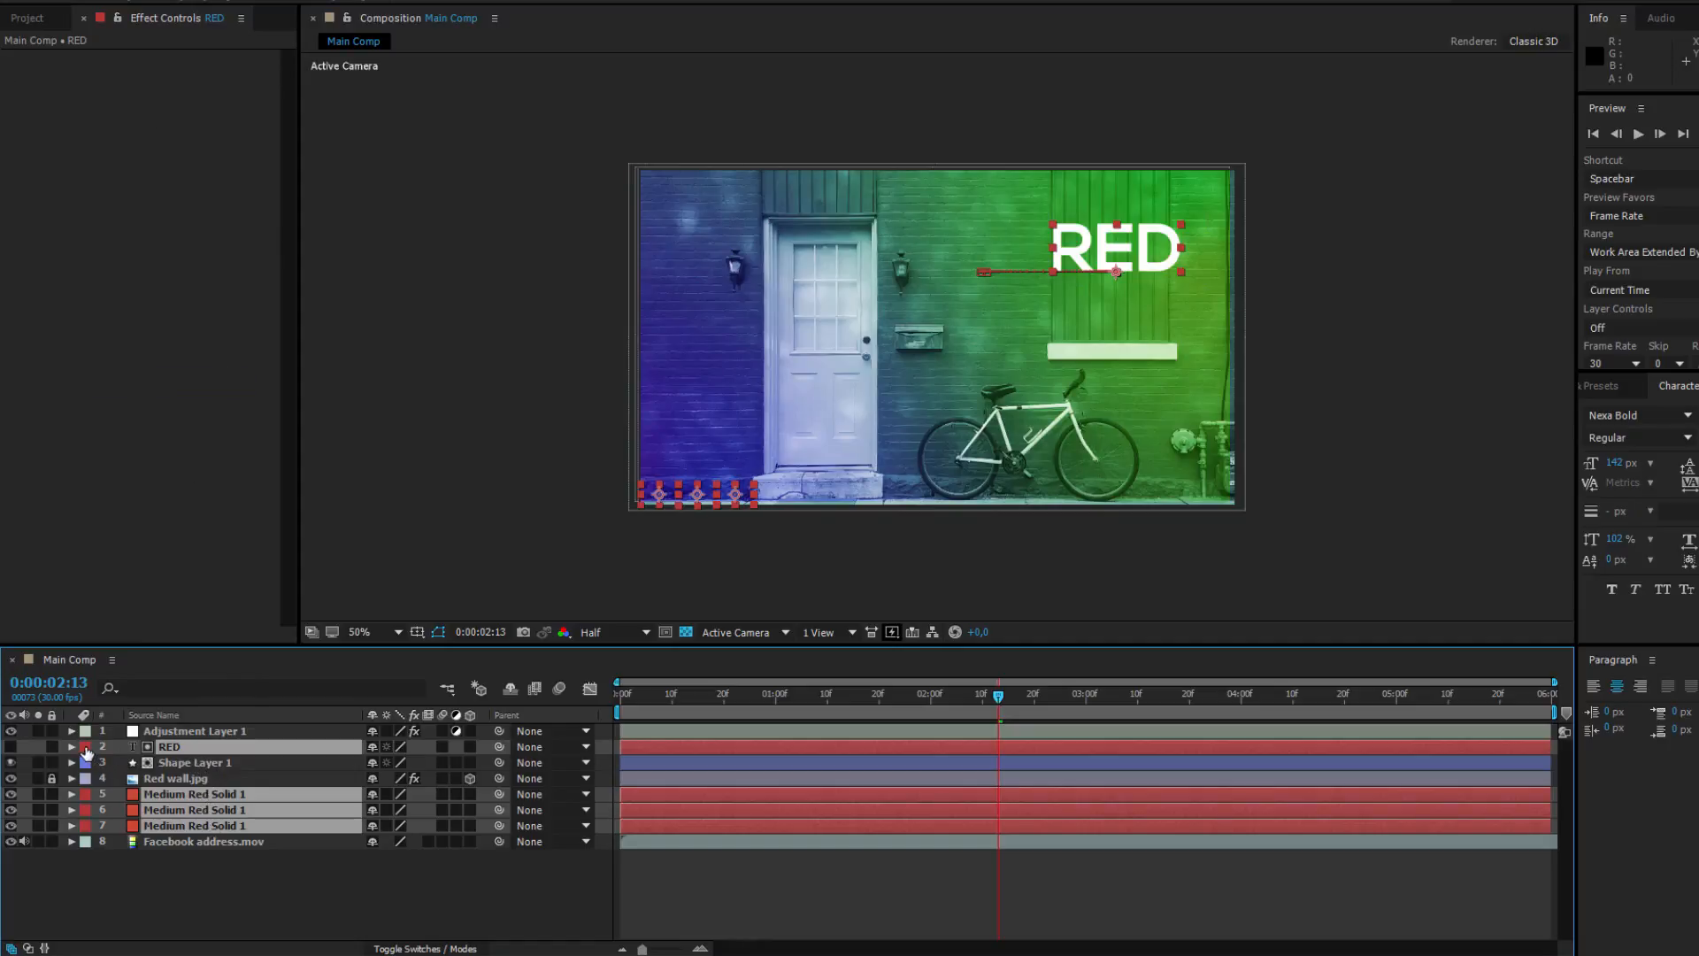
click(119, 906)
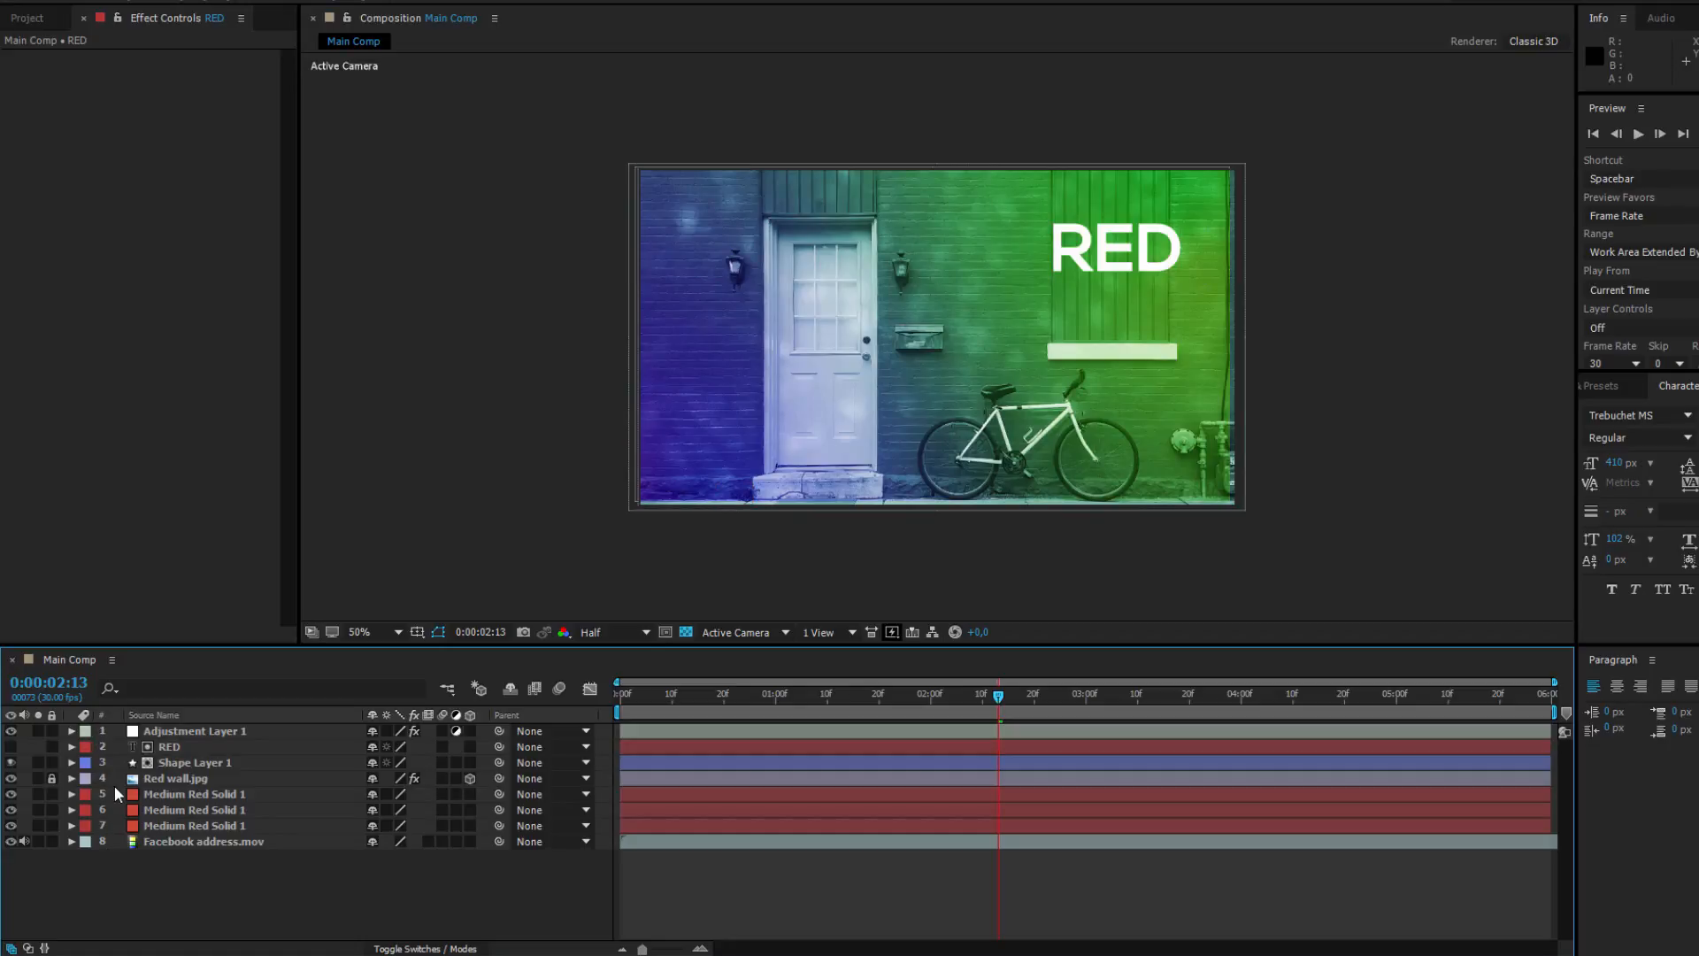
Step: Mark RED, Shape Layer 1 and Red wall.jpg as shy, hide the shy layers in the timeline, and show them again
drag(372, 746, 373, 762)
click(508, 692)
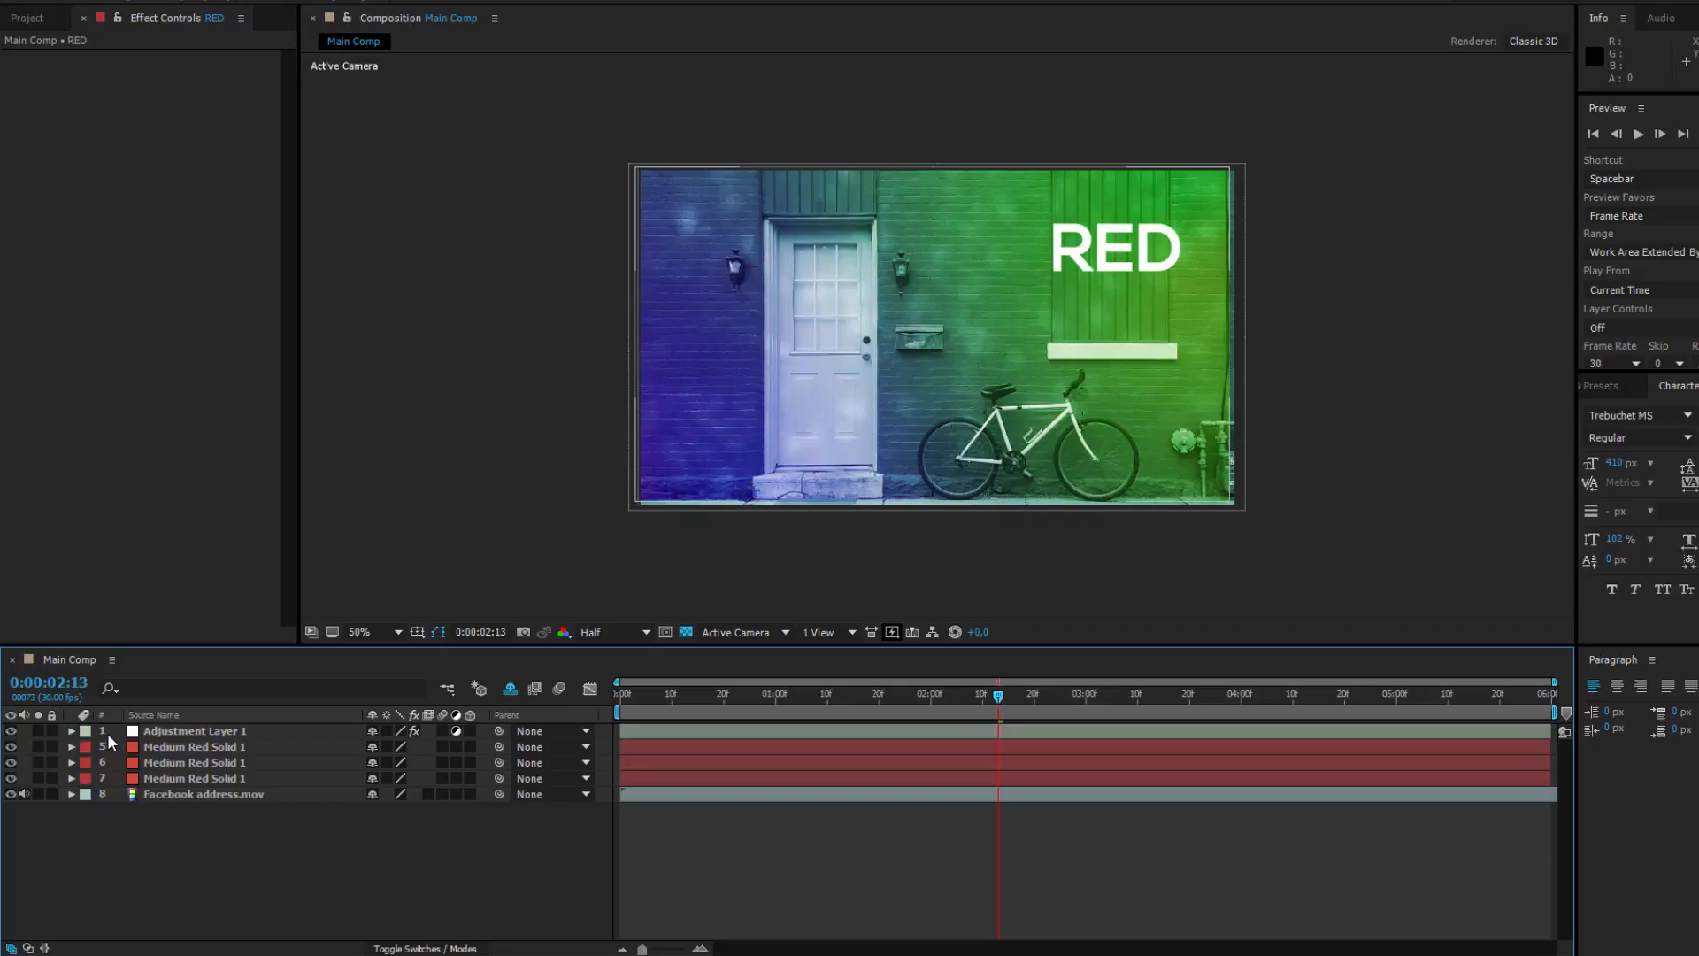
click(509, 690)
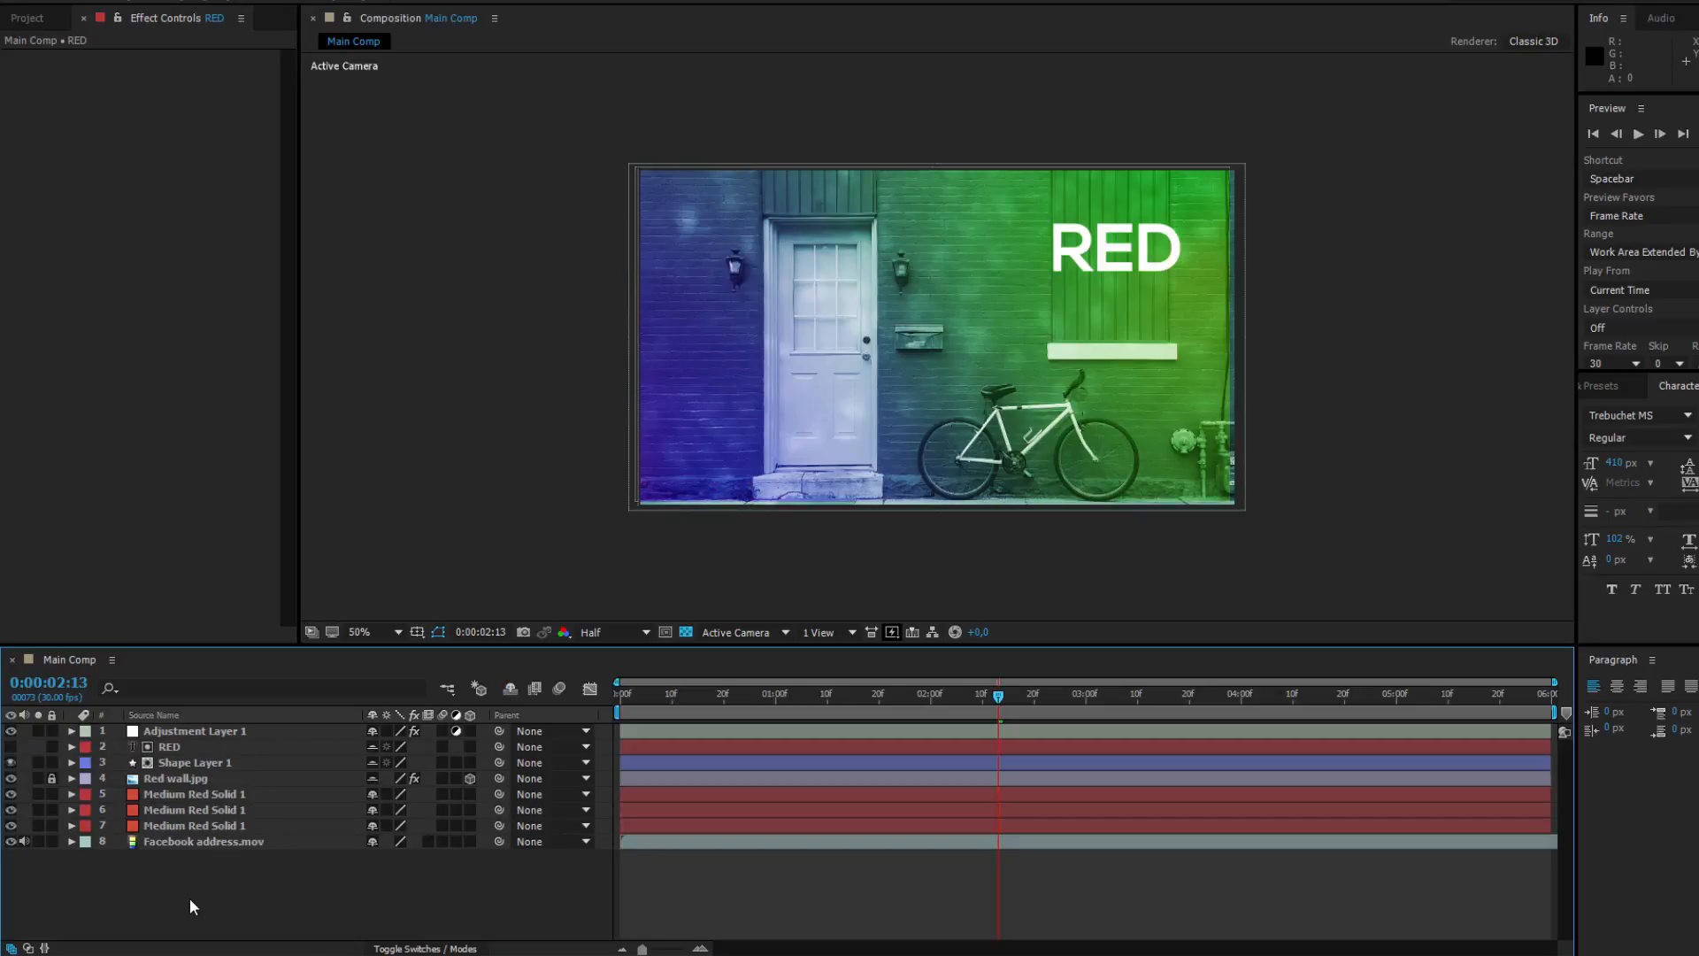
Step: Switch the timeline's name column between layer names and source names to compare them
drag(192, 735, 195, 729)
click(200, 746)
click(152, 716)
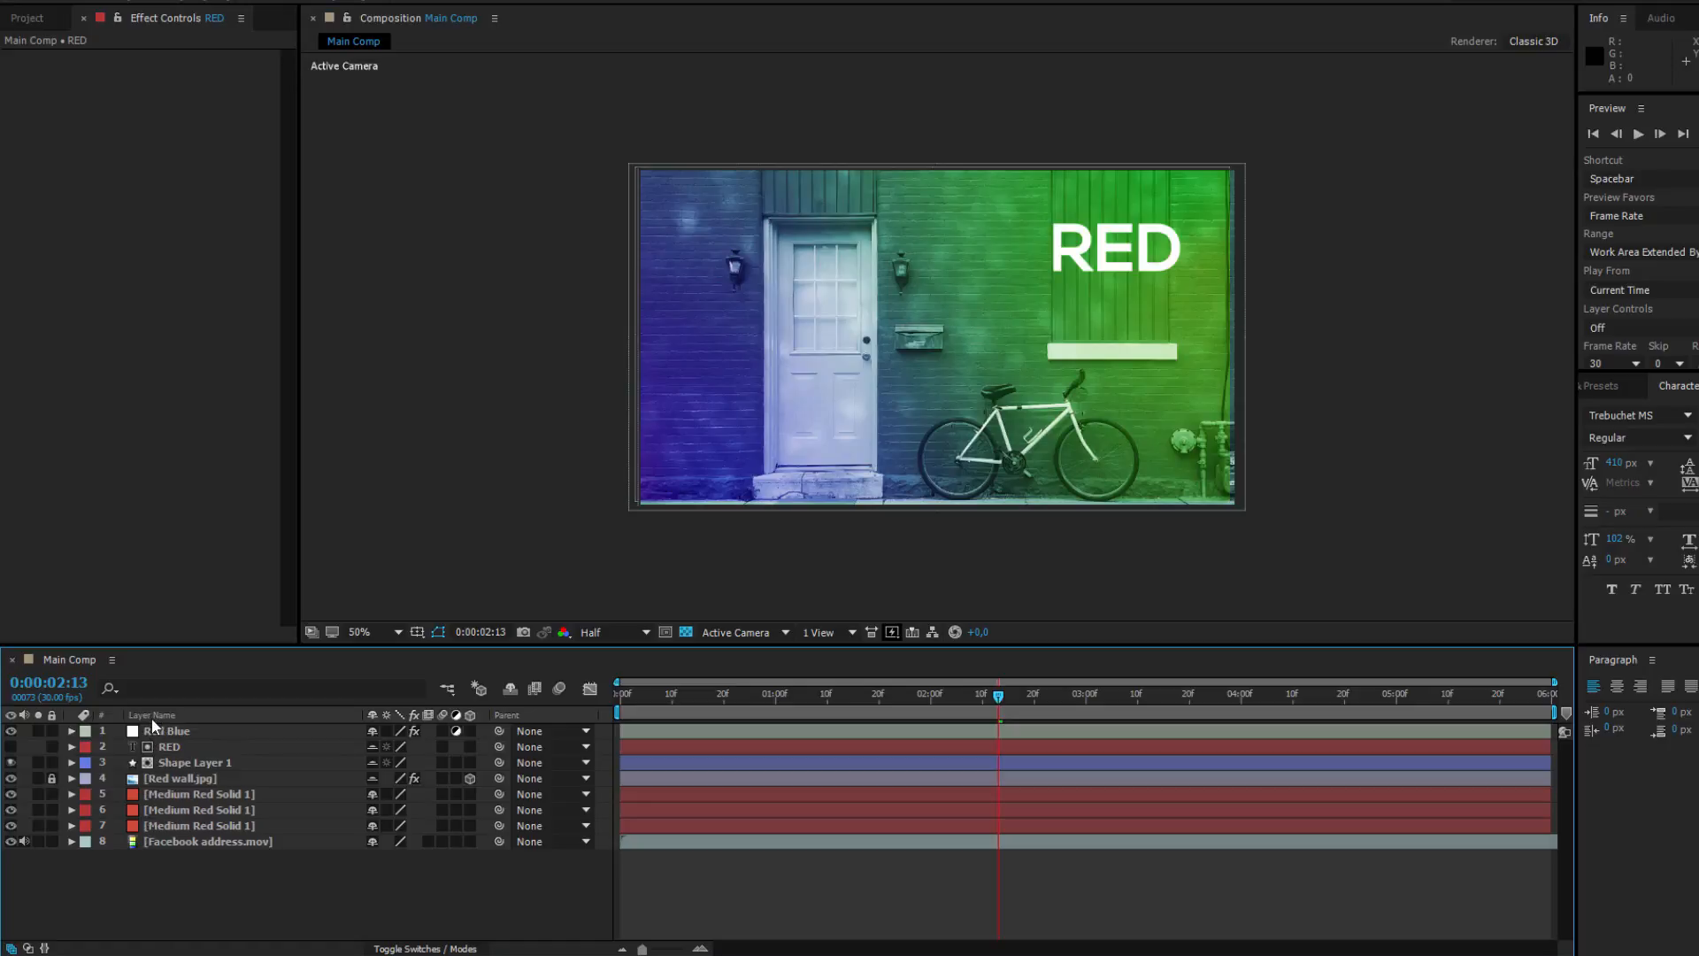
click(152, 716)
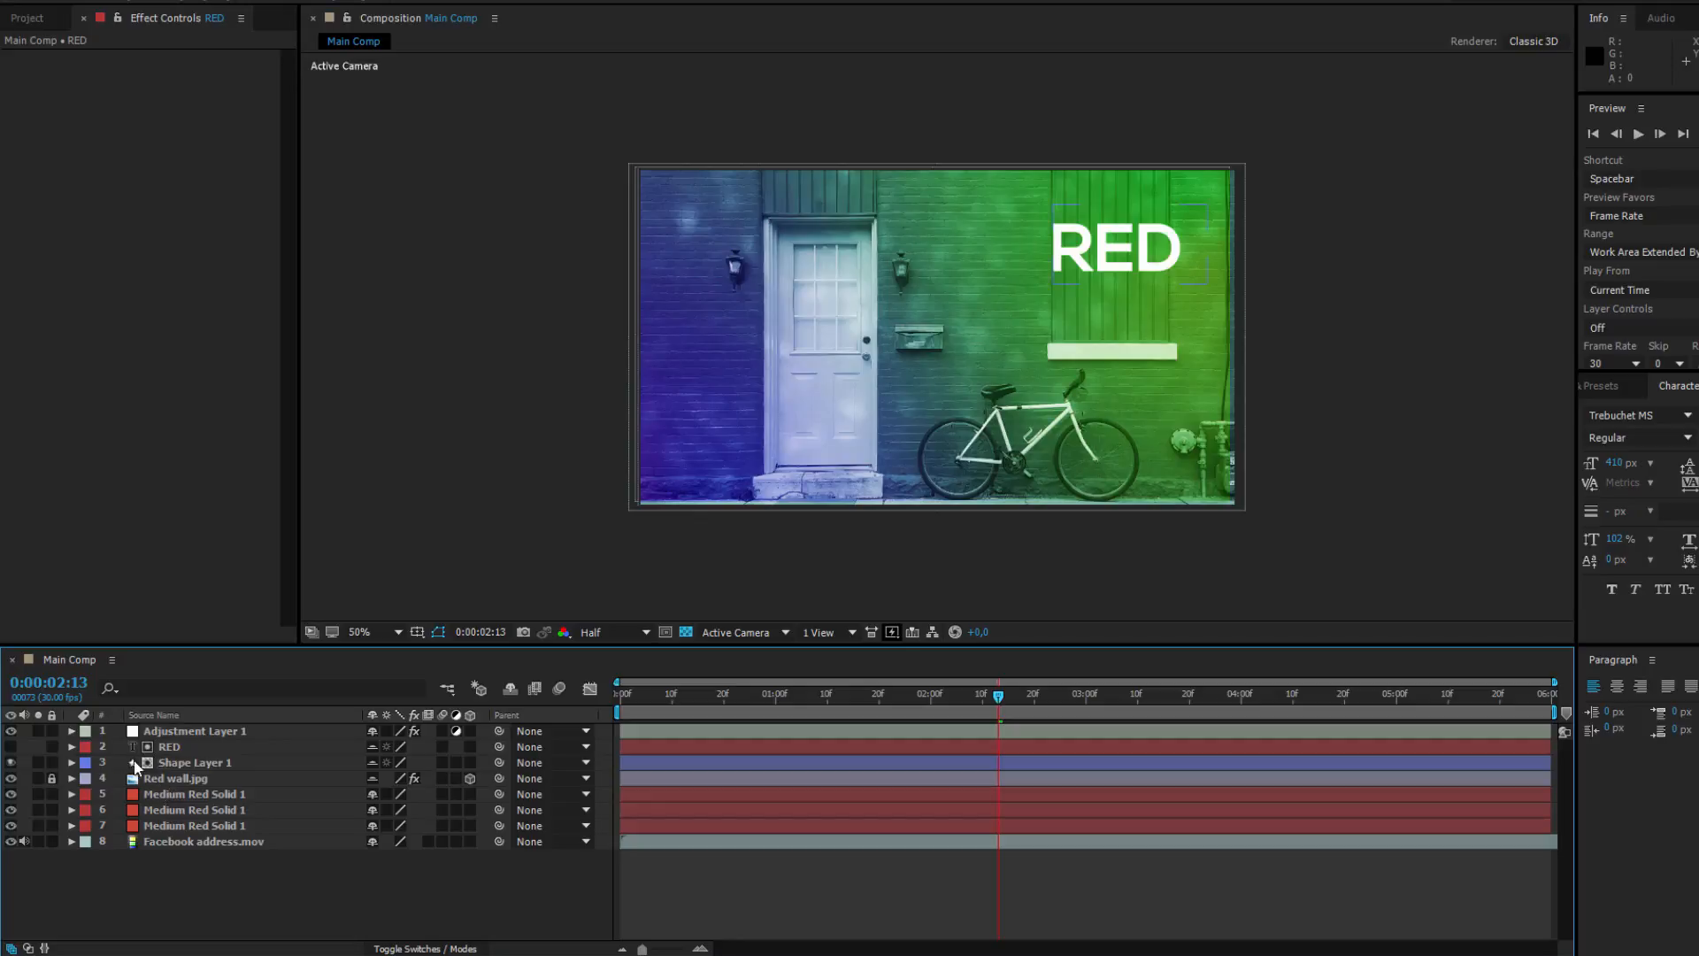
Step: Display layer names in the timeline and rename the RED text layer as TEXT\
click(183, 748)
key(Return)
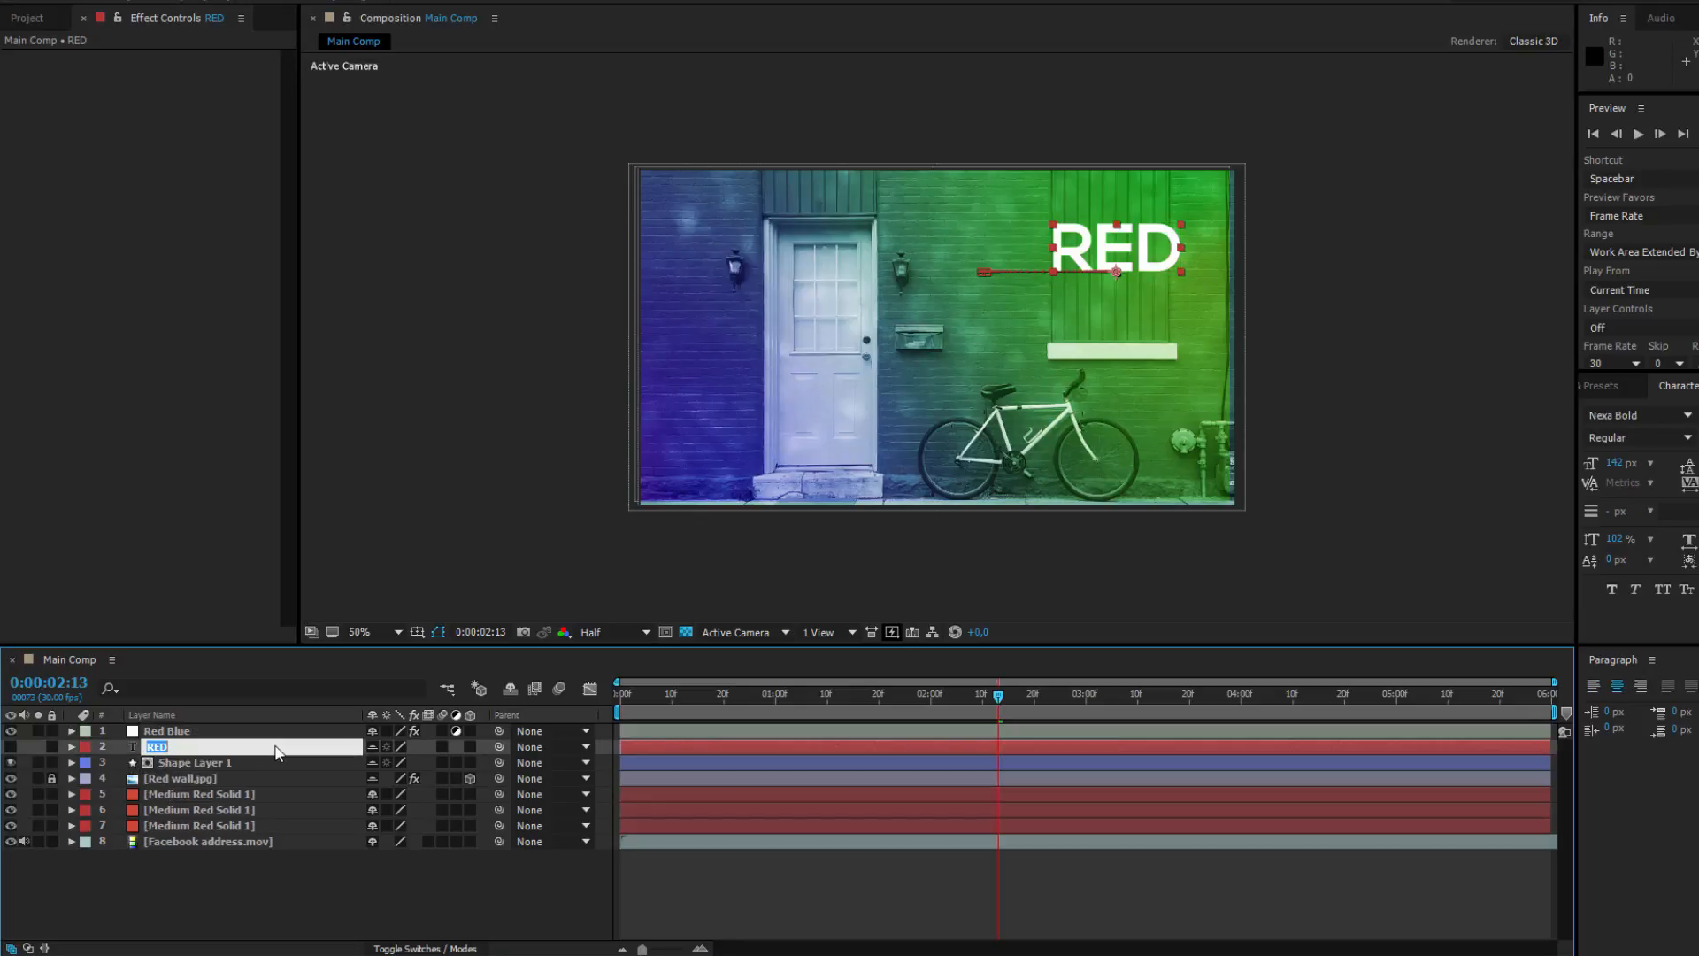
text(TEXT\)
key(Return)
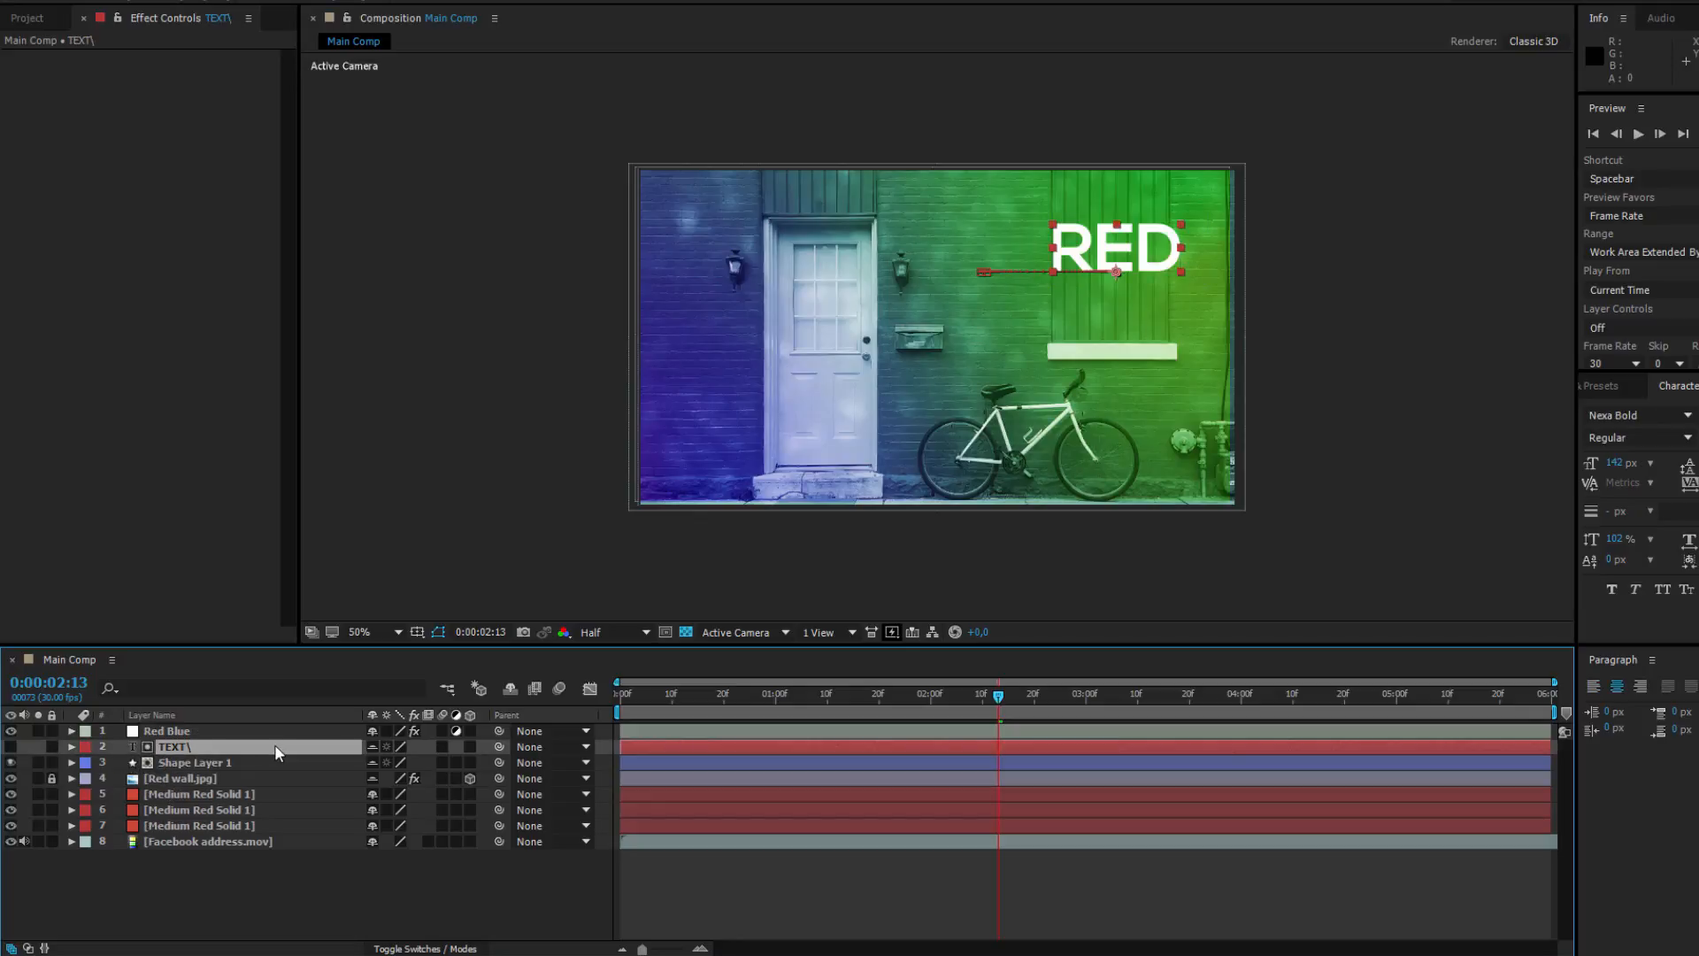
Step: Rename the Facebook address.mov layer as VIDEO
click(183, 841)
key(Return)
text(VIDEO)
key(Return)
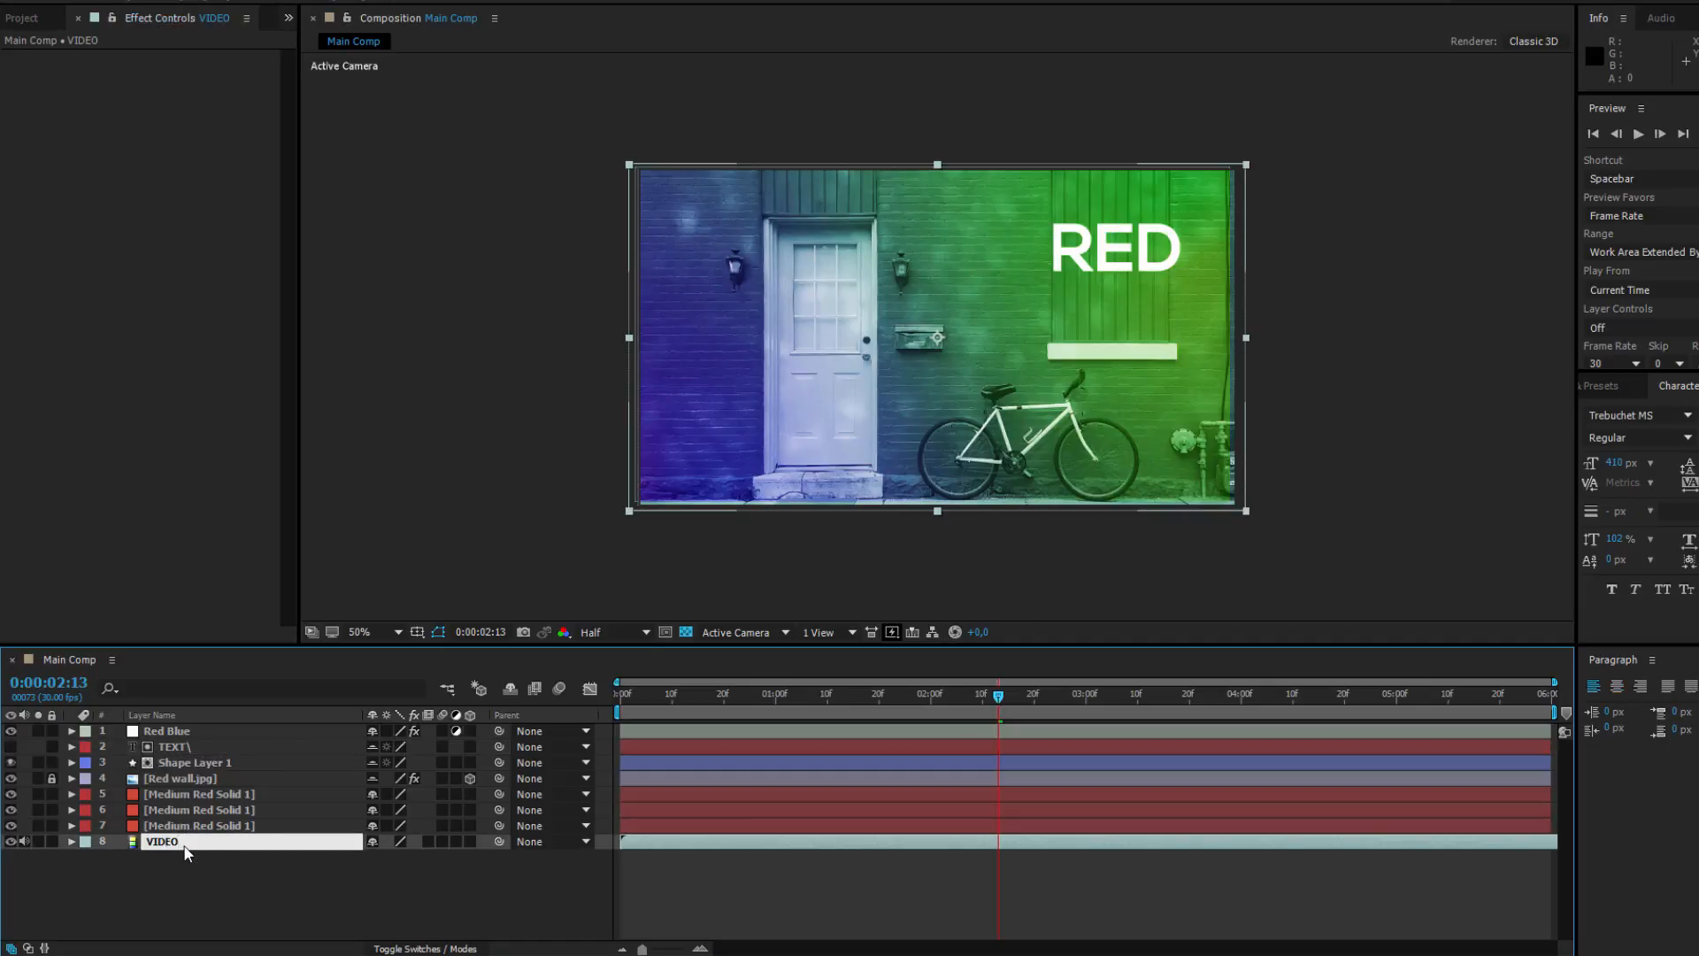
Step: Rename the Red Blue layer as ADJUSTMENT
click(167, 731)
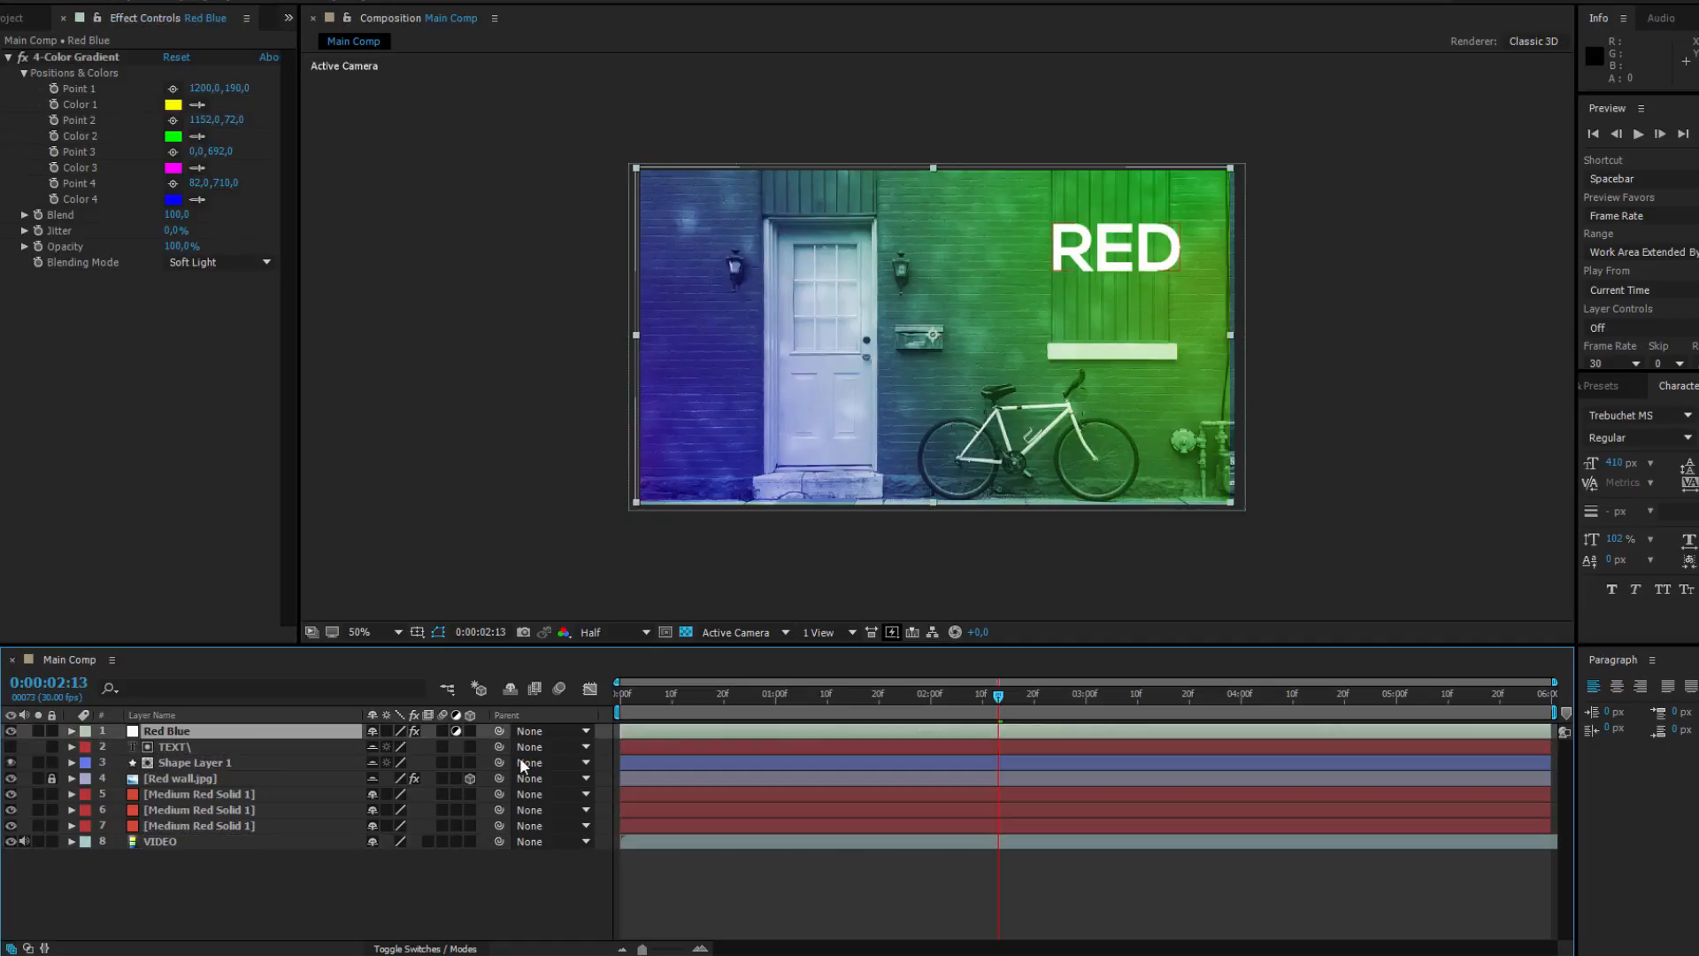
key(Return)
text(ADJUSTMENT)
key(Return)
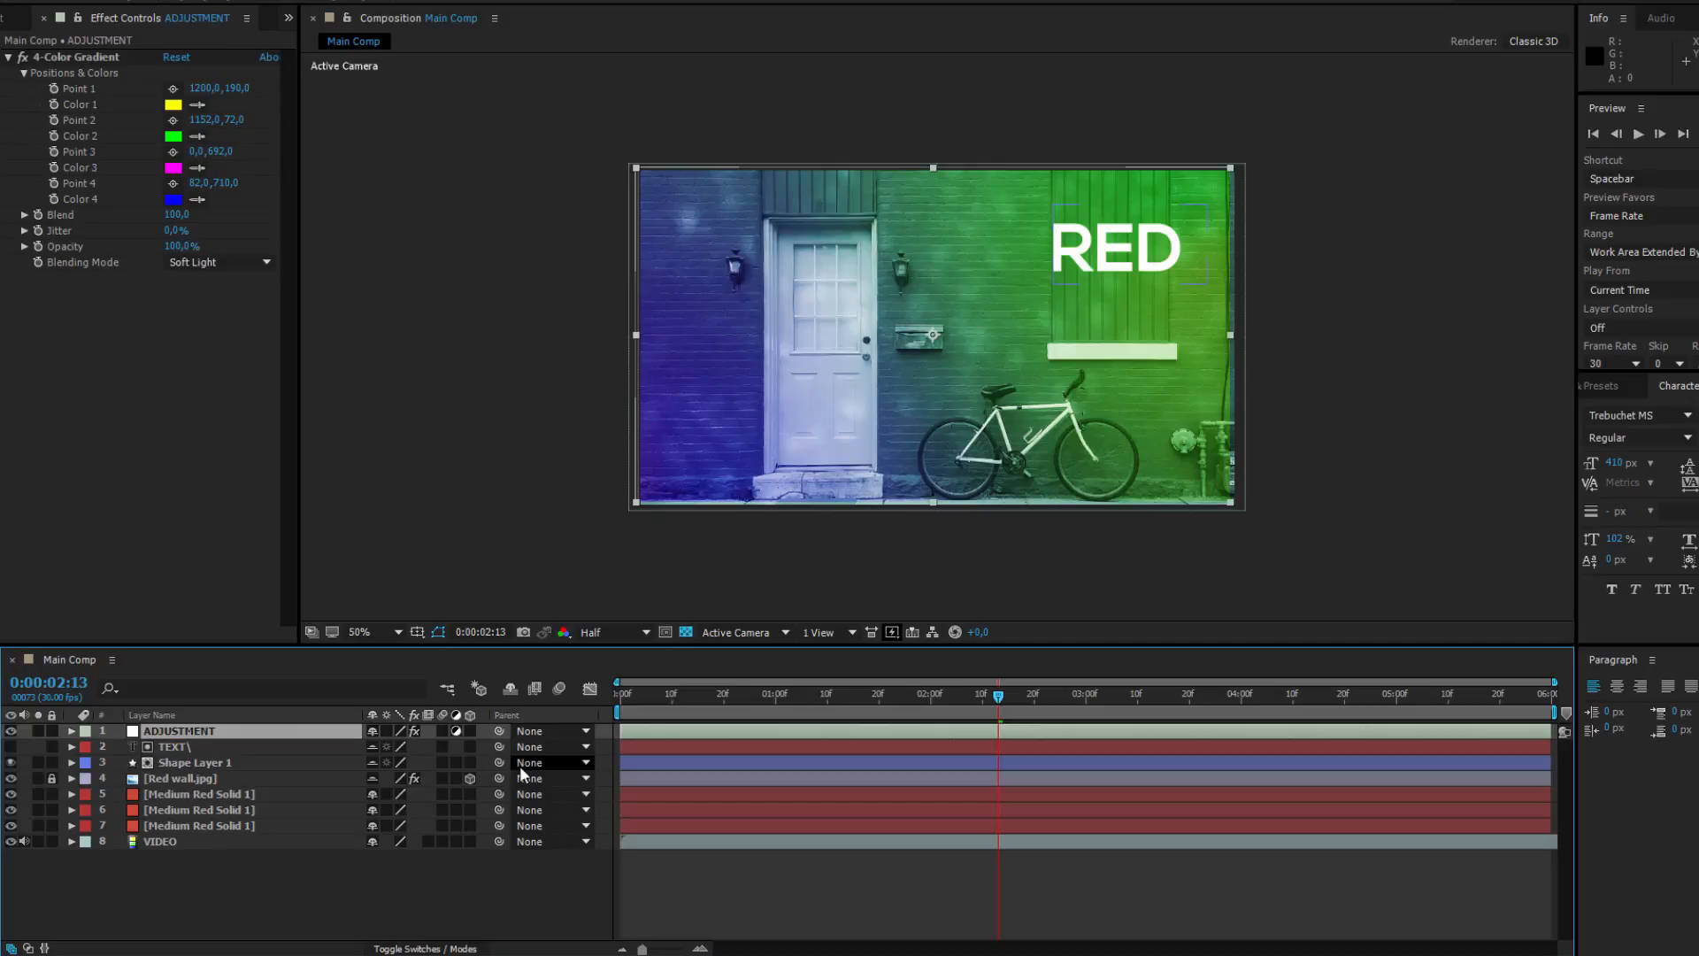
Step: Deselect the layers, switch the name column to source names to compare them, and return to layer names
click(322, 899)
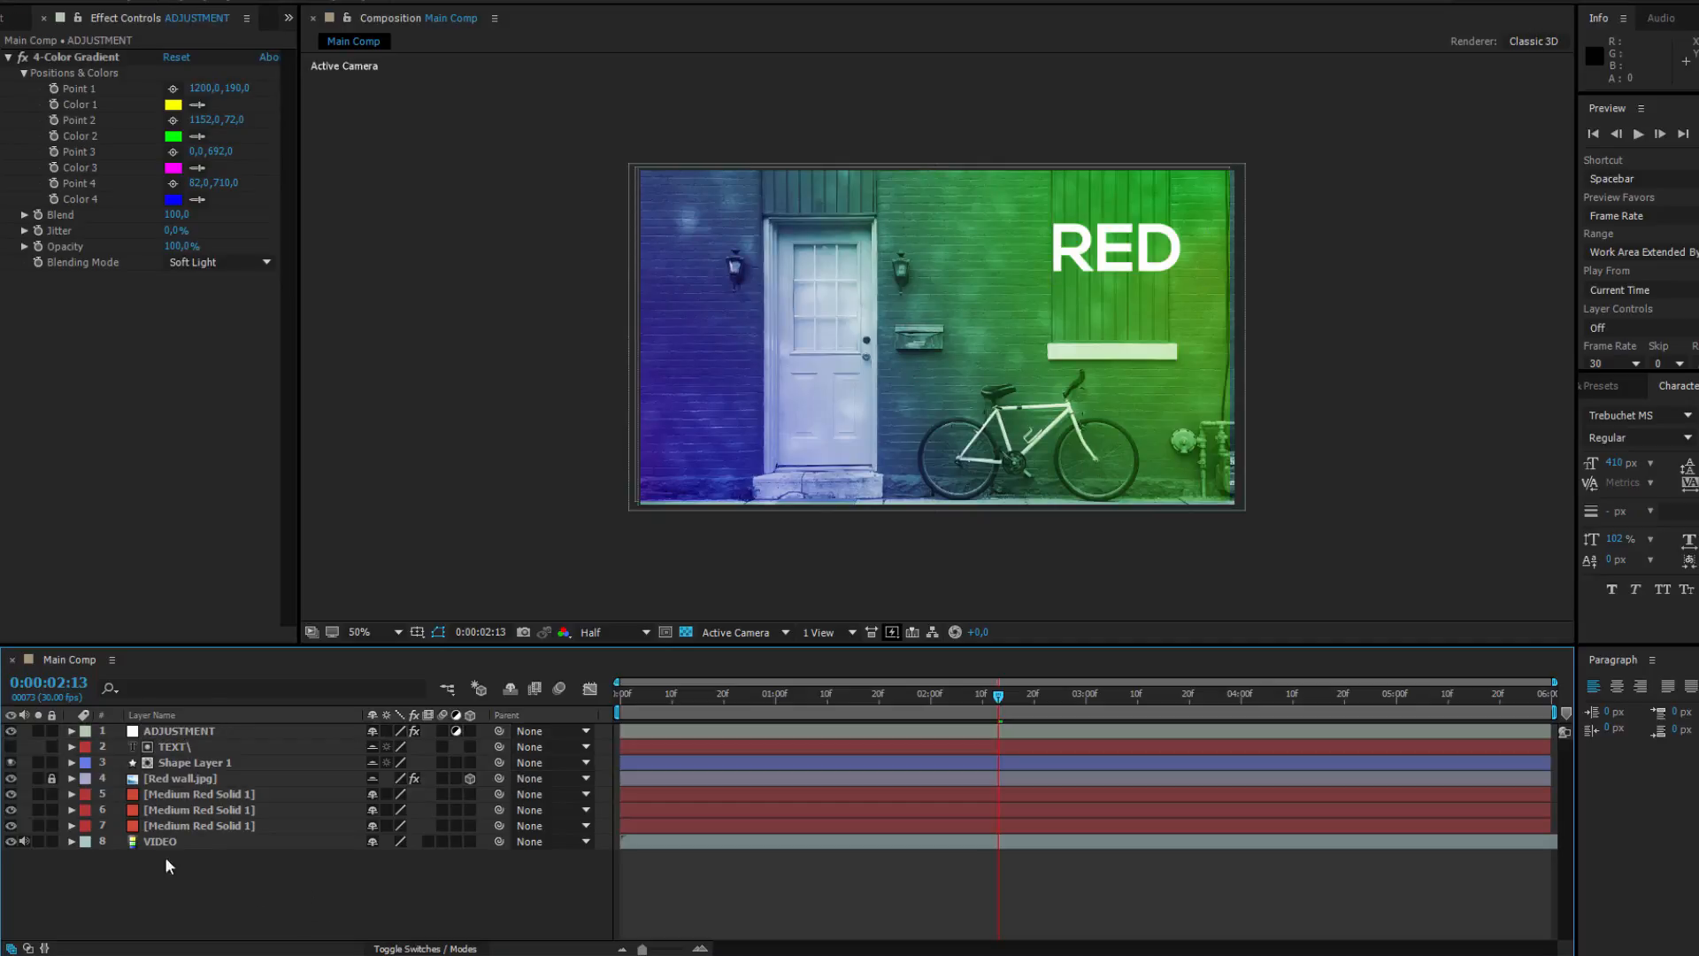
click(157, 715)
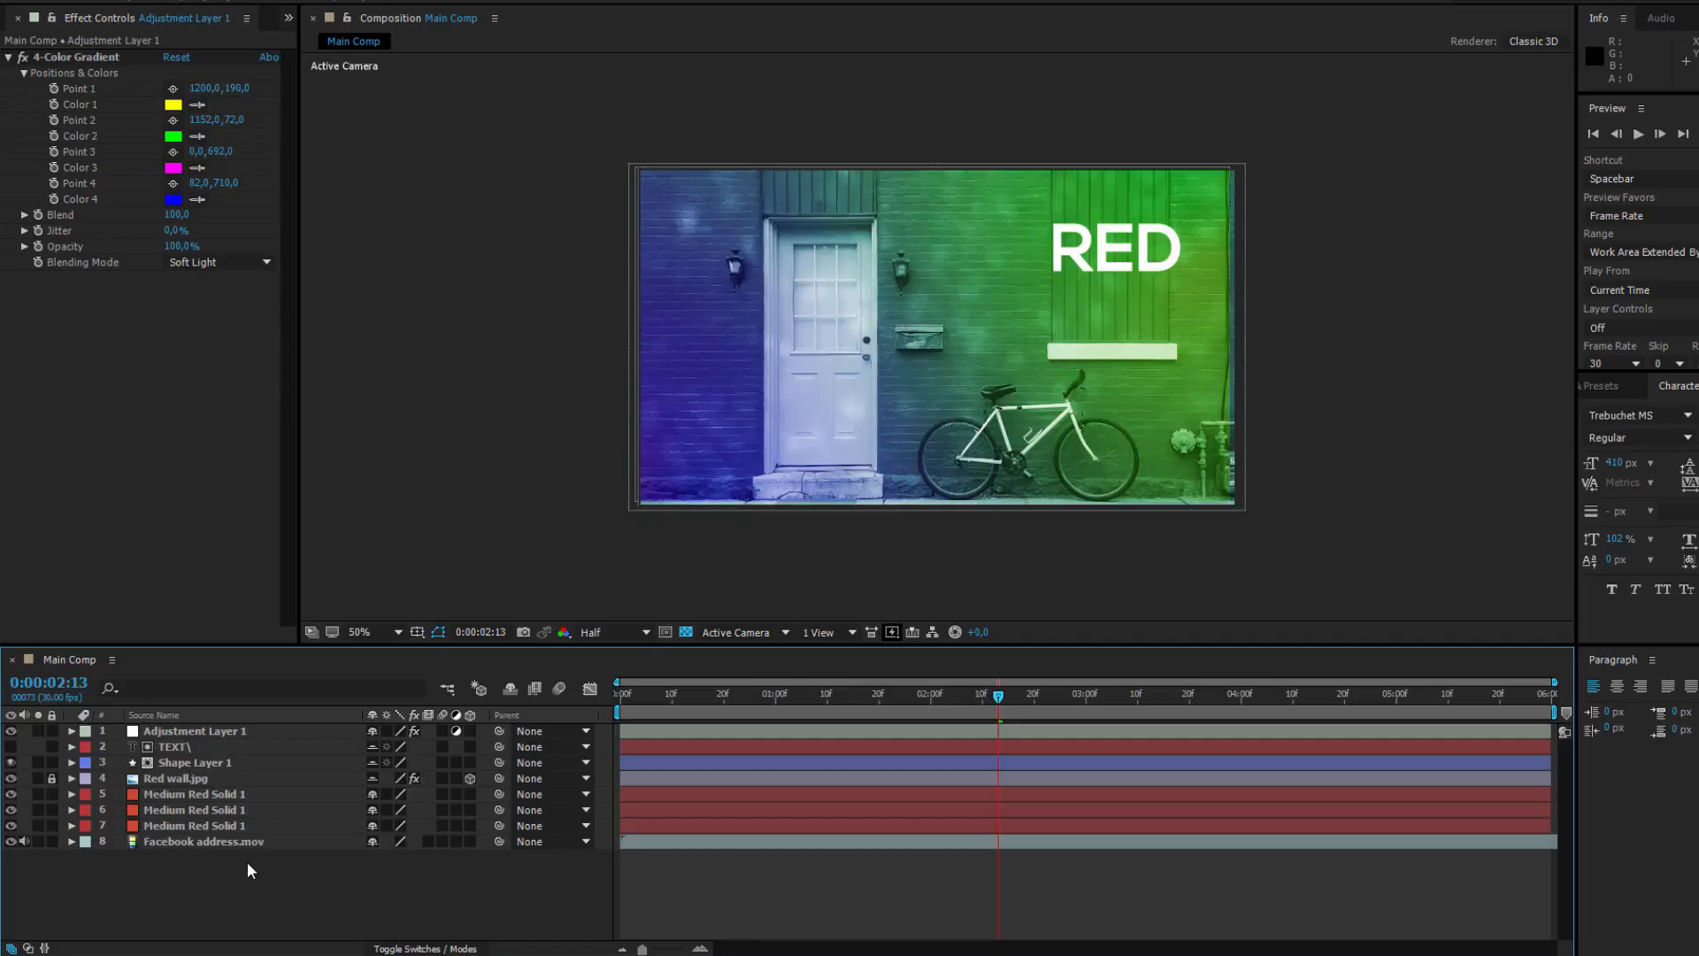
click(152, 714)
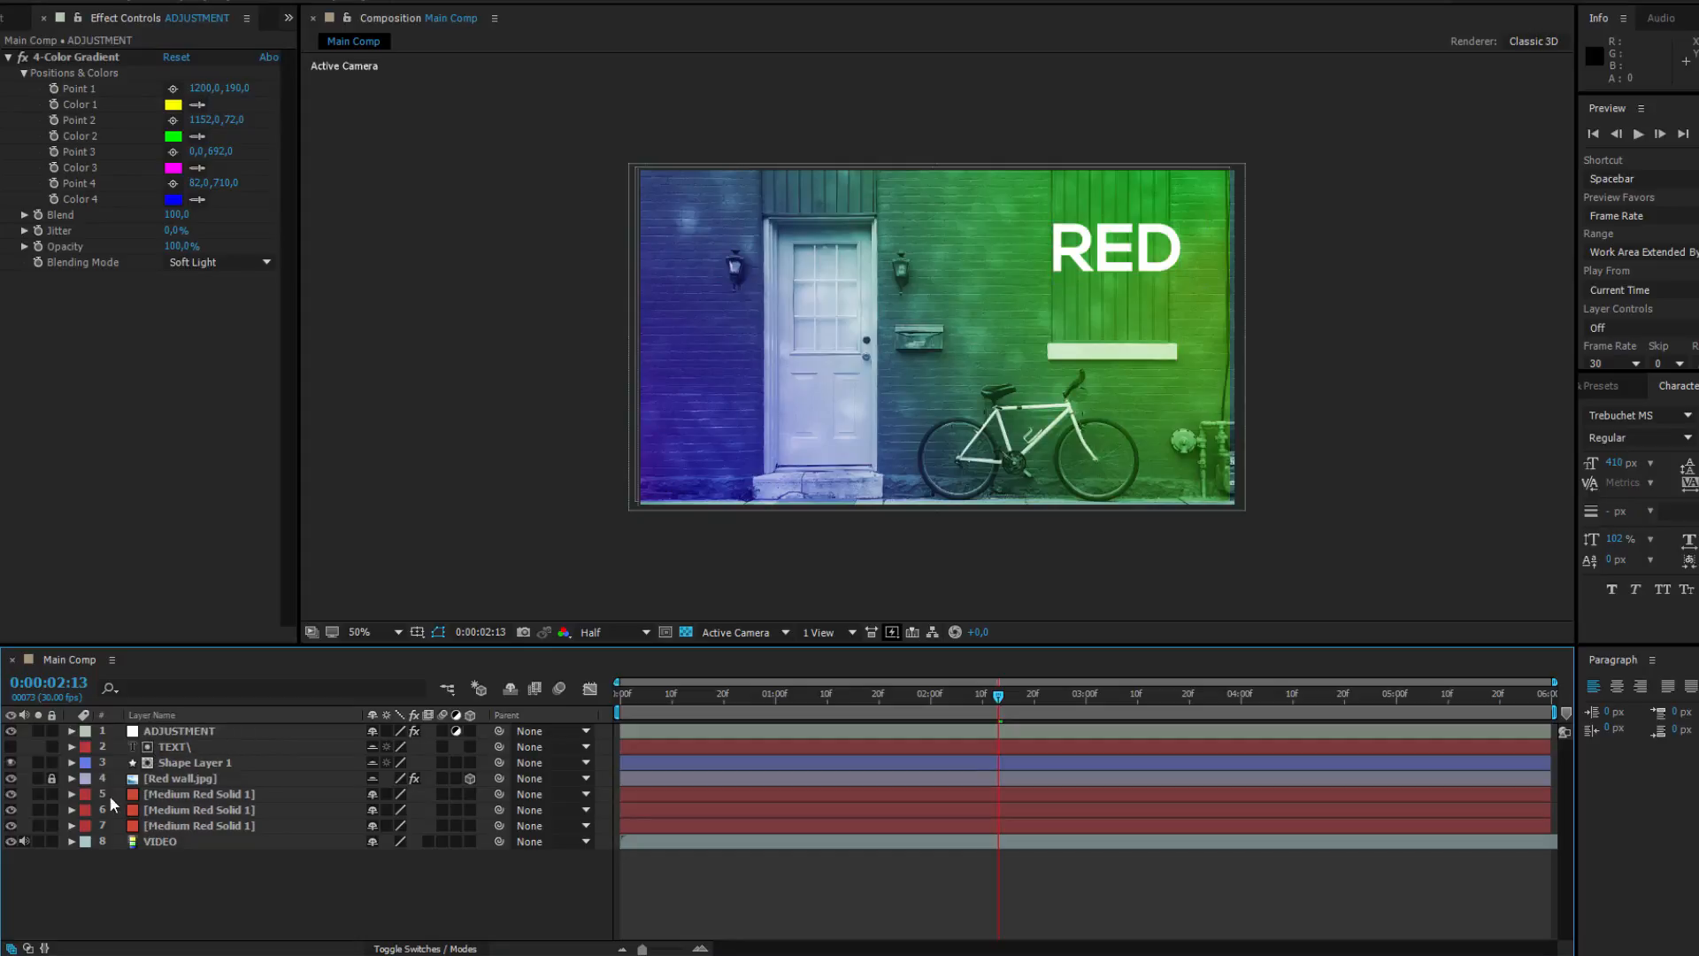
Step: Correct the TEXT\ layer's name to TEXT and display source names in the timeline
click(182, 747)
key(Return)
key(Right)
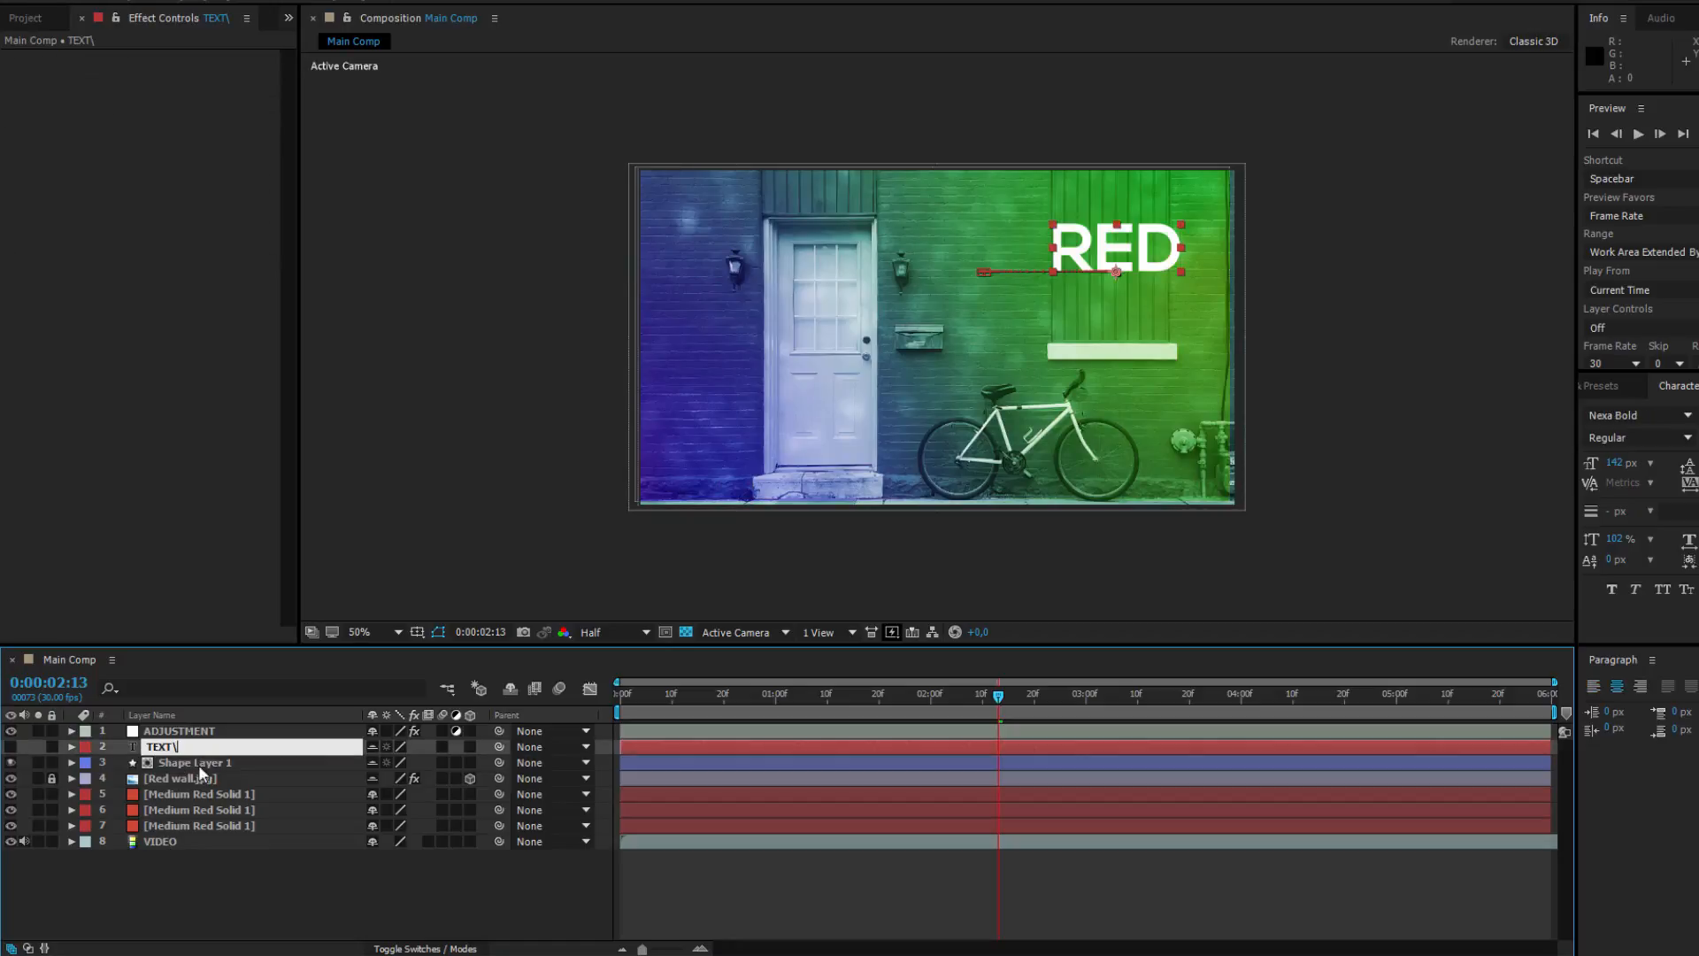
key(BackSpace)
click(253, 879)
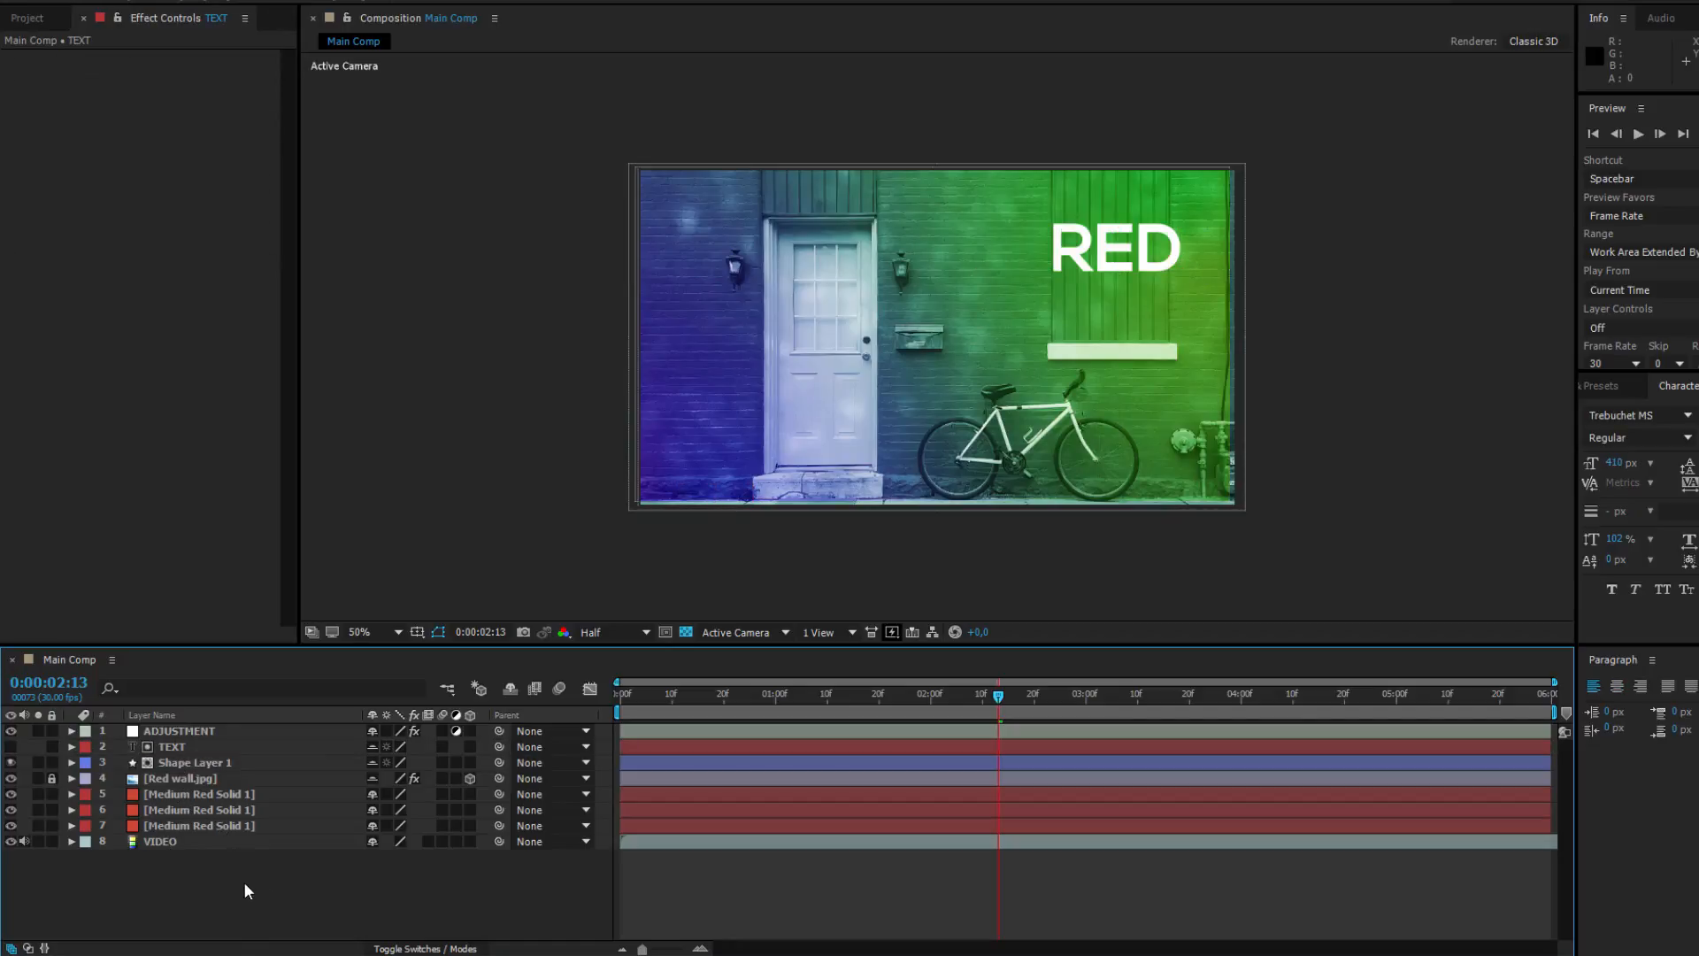
click(162, 716)
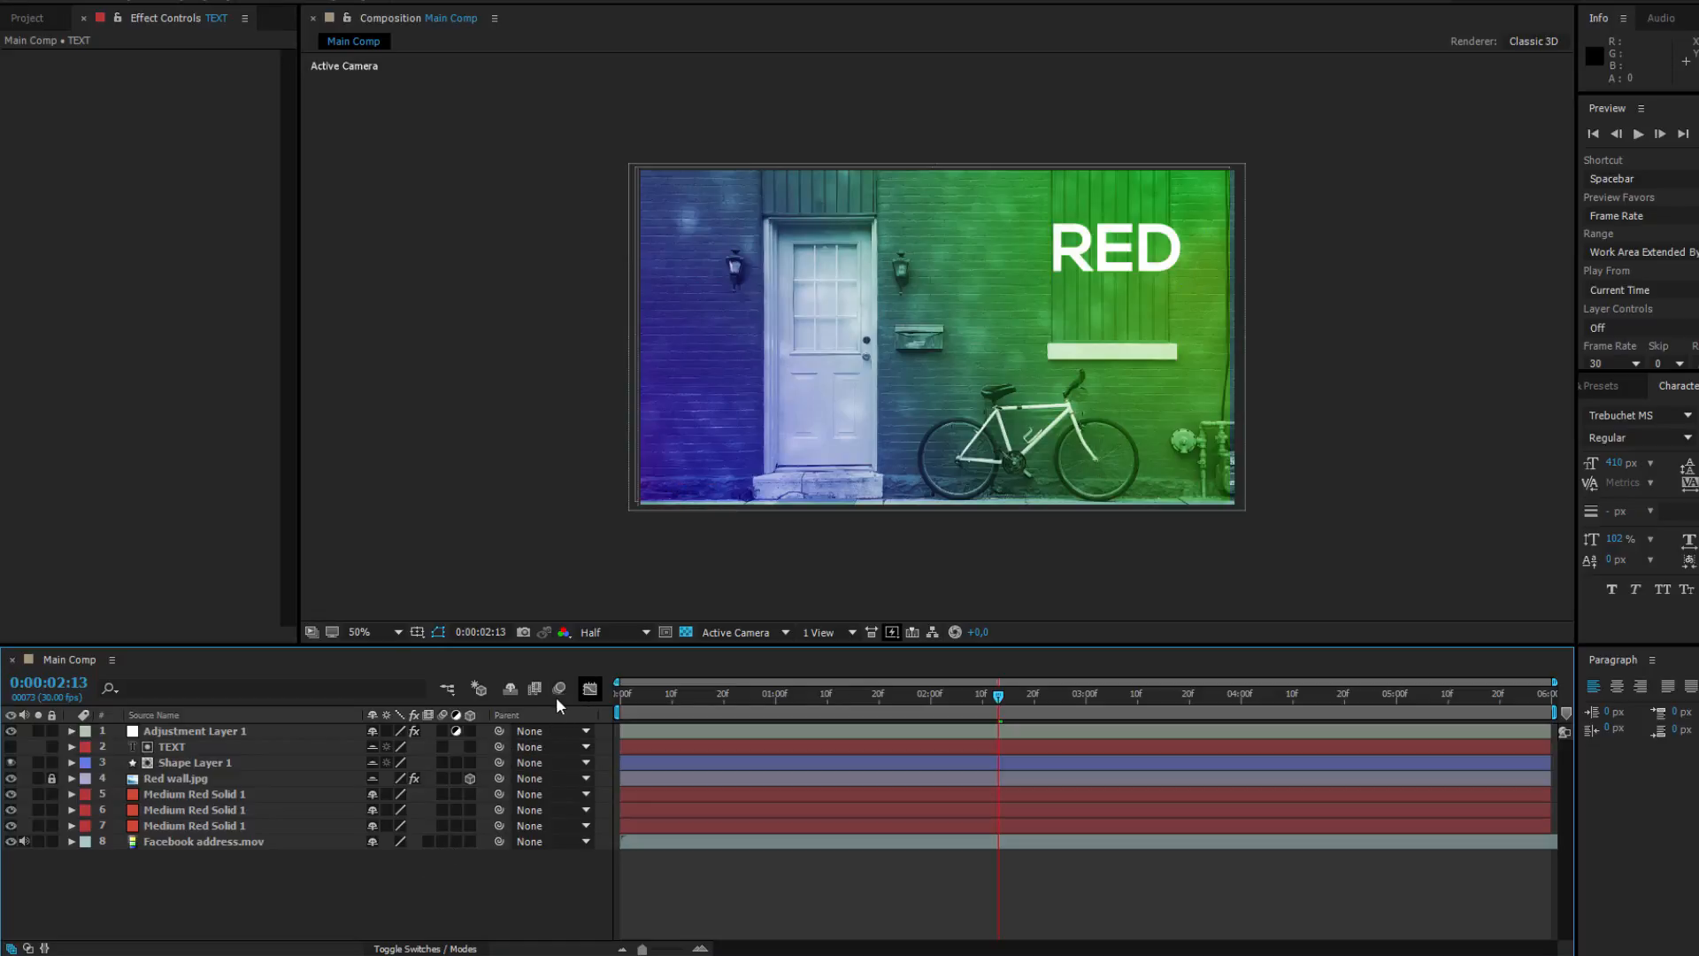
Step: Select the TEXT layer and each of the three Medium Red Solid 1 layers in turn, and clear the selection
click(370, 749)
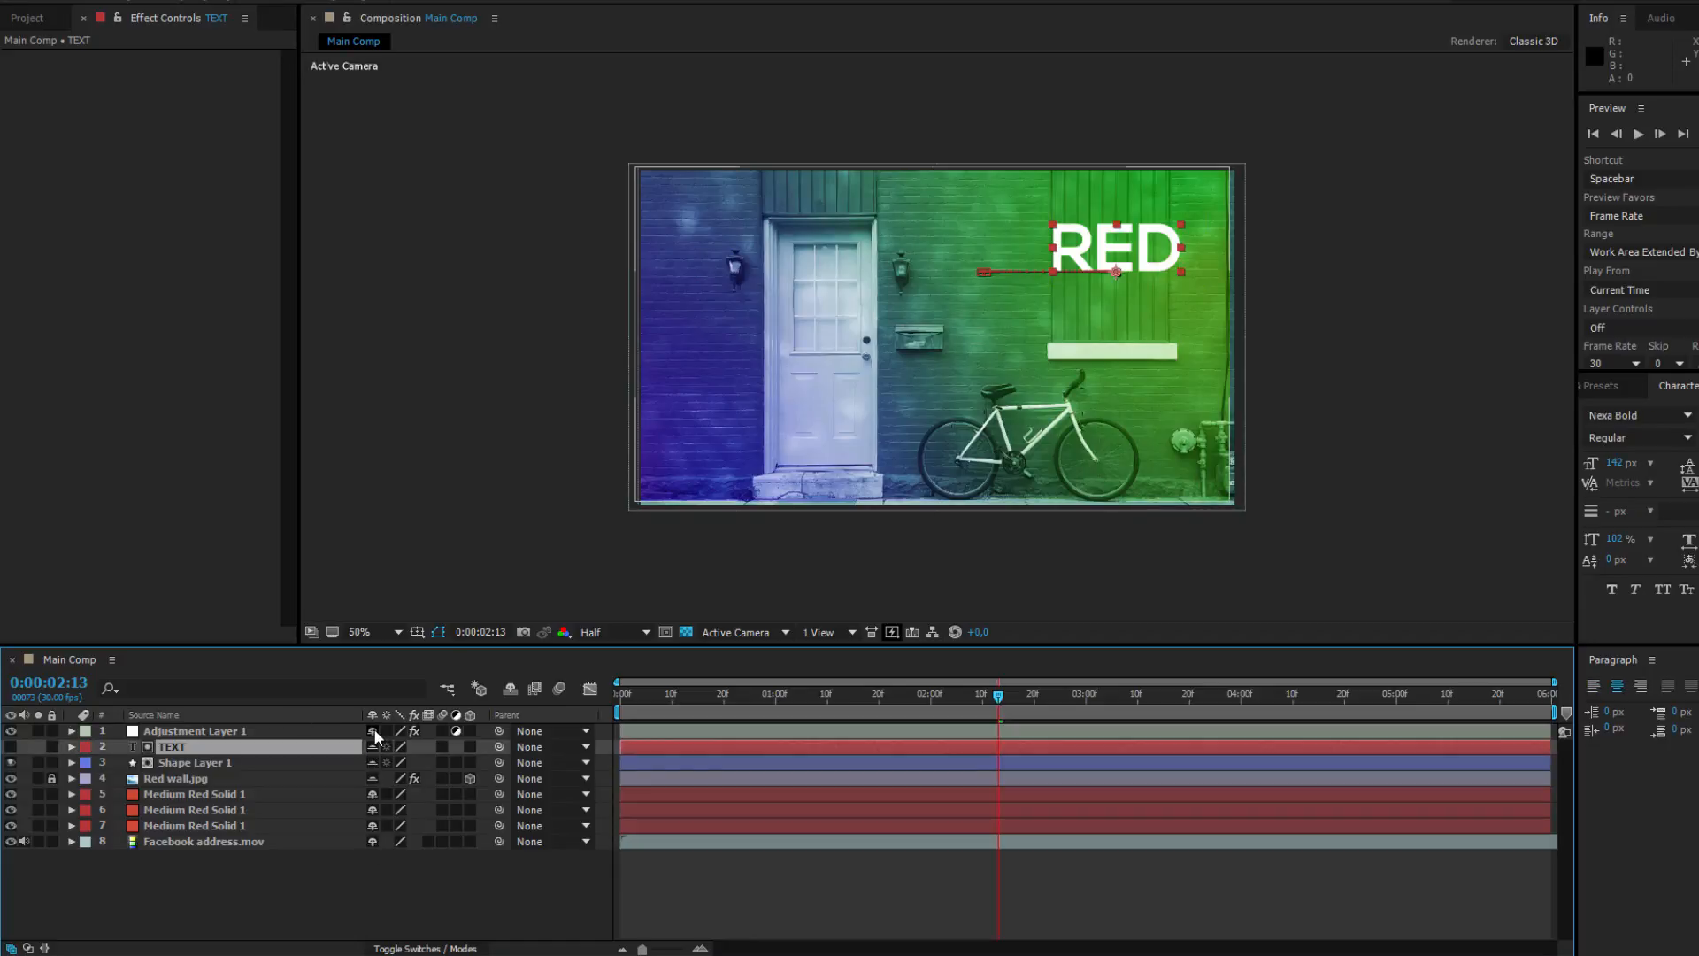
click(237, 793)
click(235, 809)
click(237, 826)
click(246, 885)
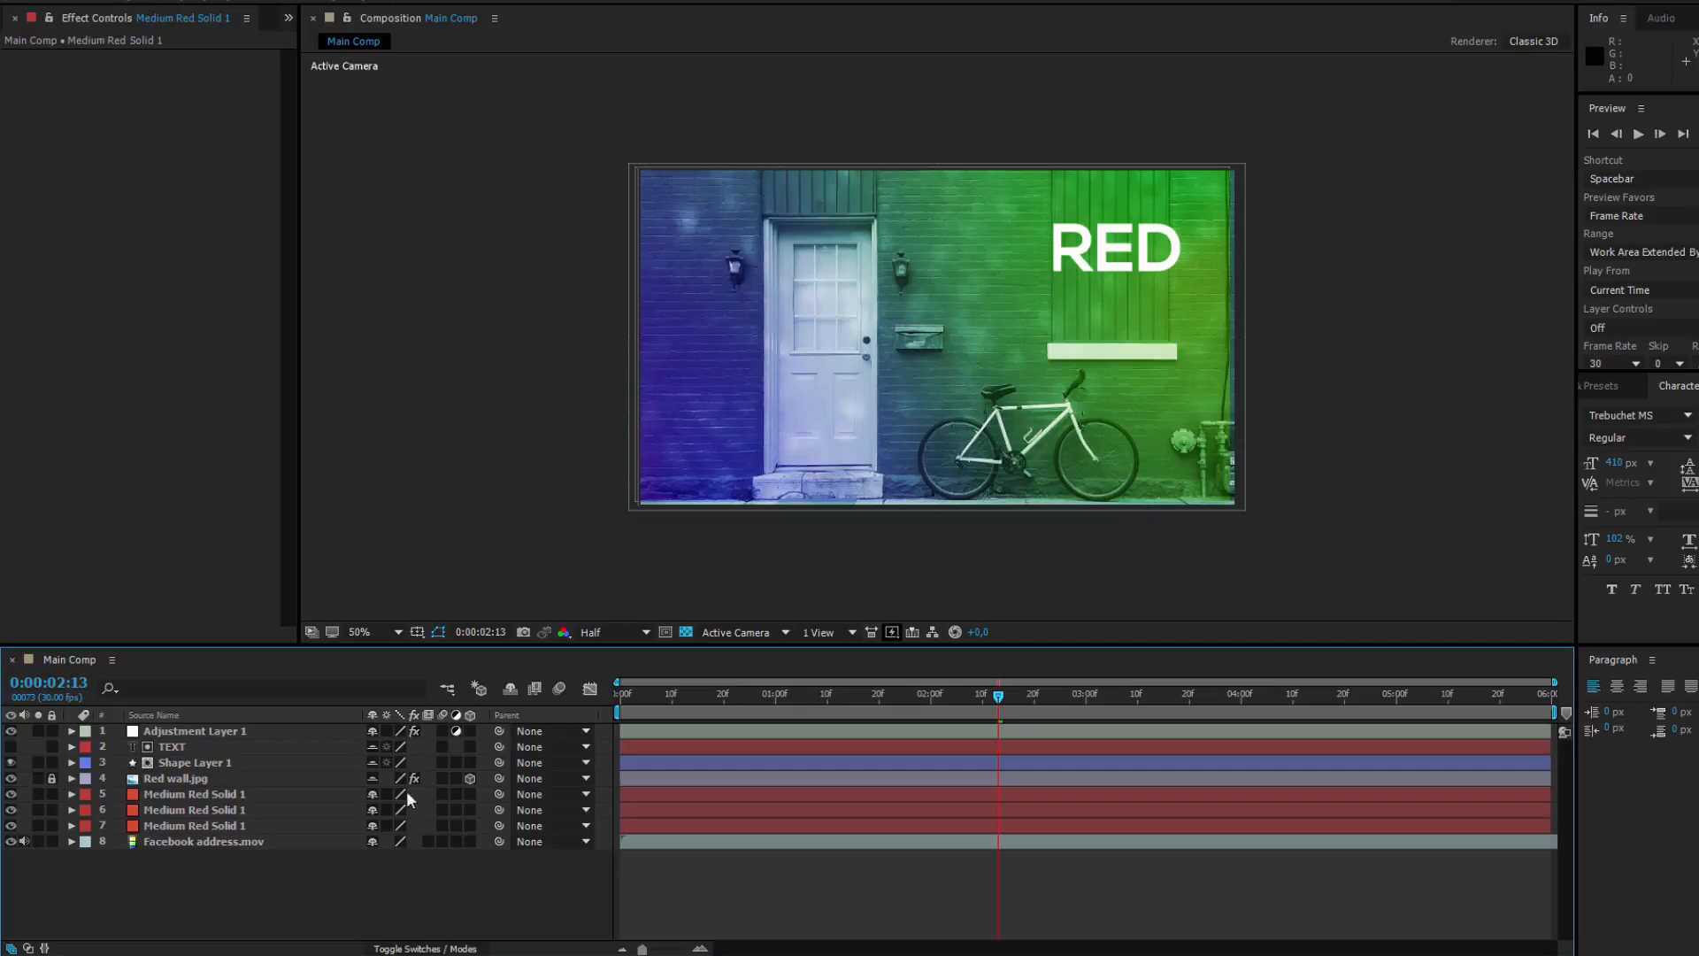
Step: Clear the shy switch on Red wall.jpg, Shape Layer 1 and TEXT, and mark the three Medium Red Solid 1 layers as shy
drag(373, 779, 372, 747)
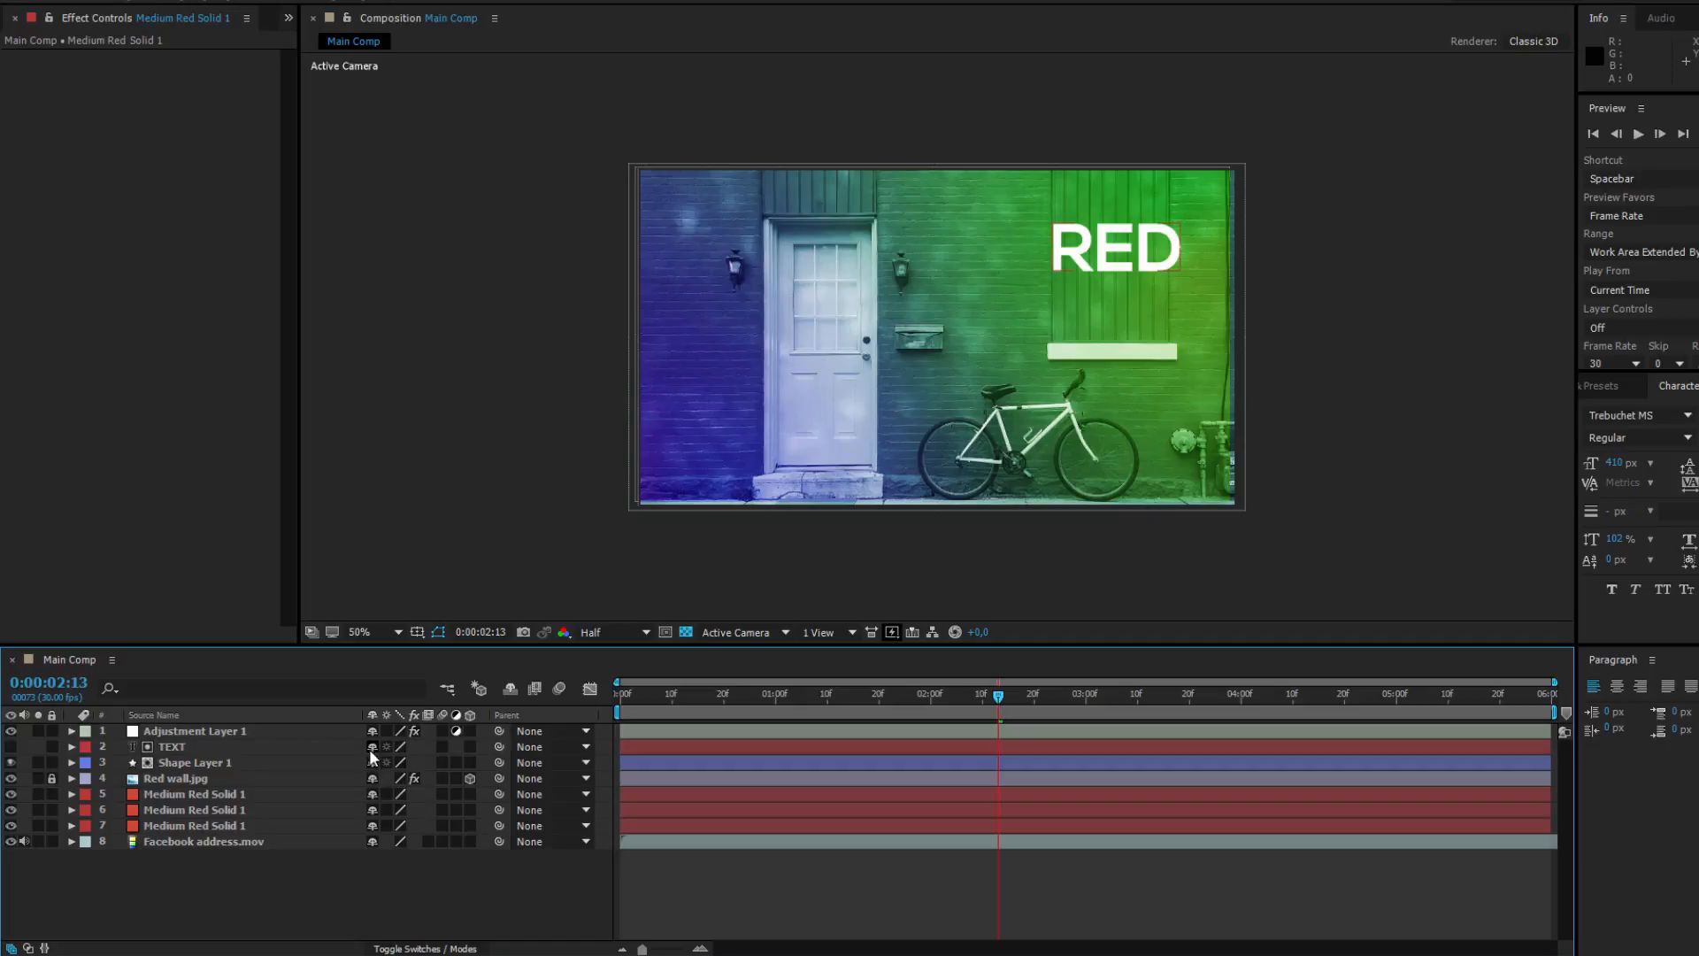
click(371, 796)
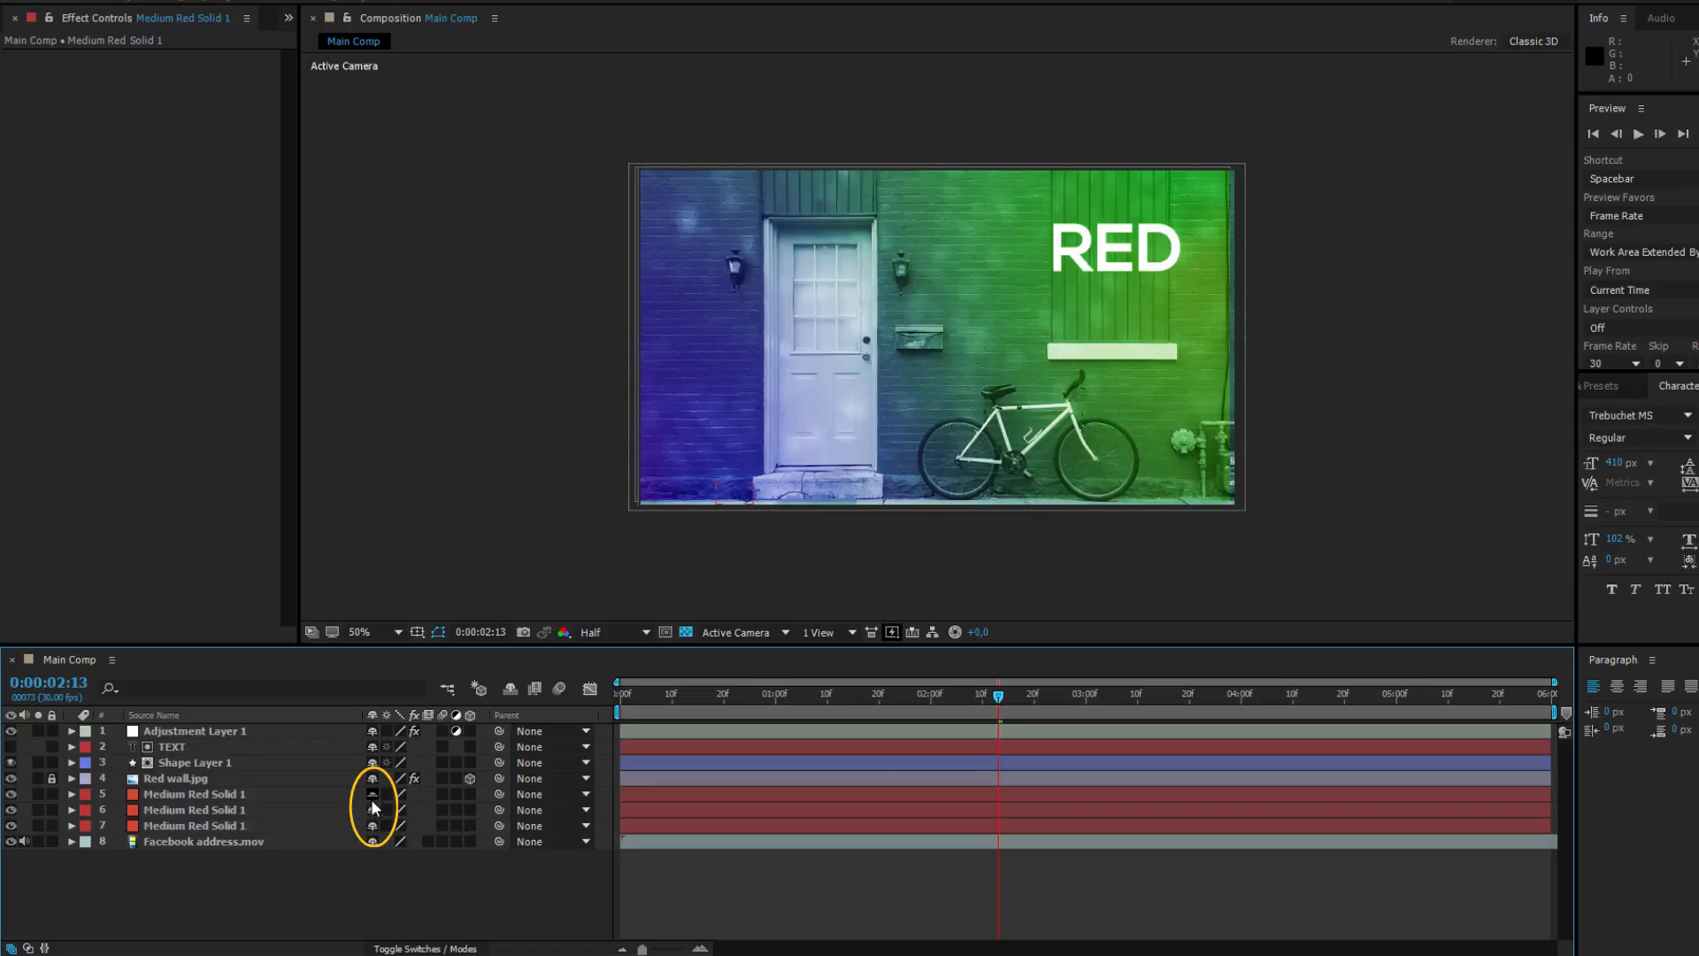
drag(372, 811, 372, 826)
Step: Hide the shy solid layers in the timeline, show them again, and hide them once more
click(511, 689)
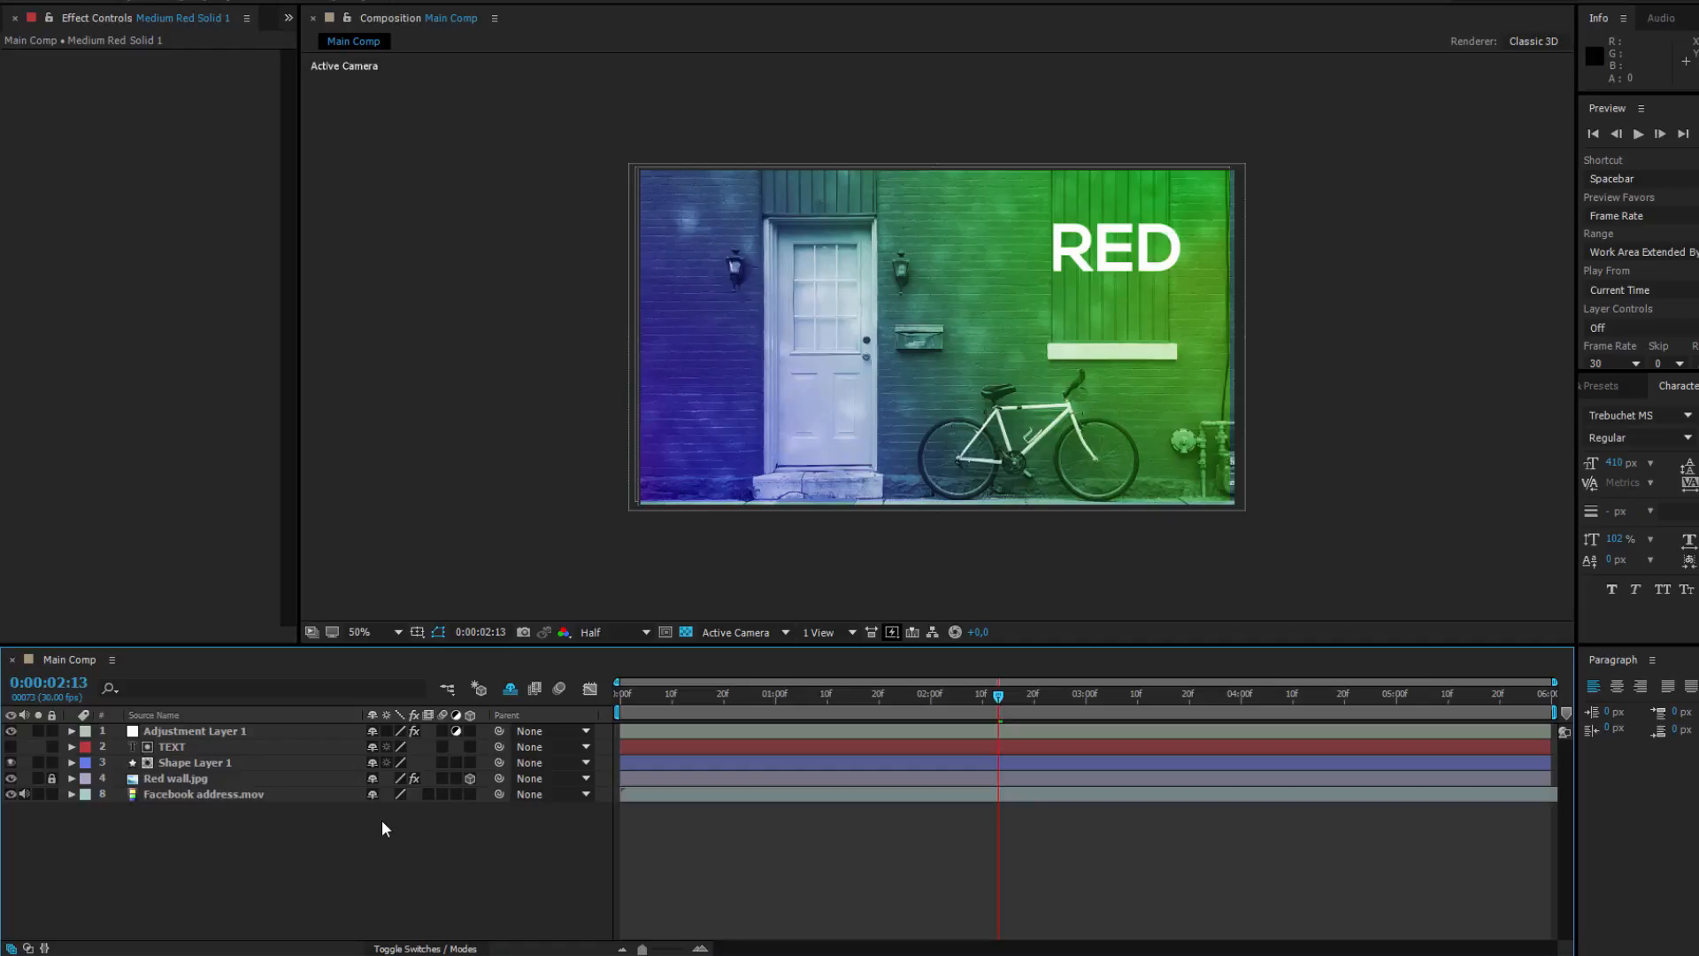
click(511, 690)
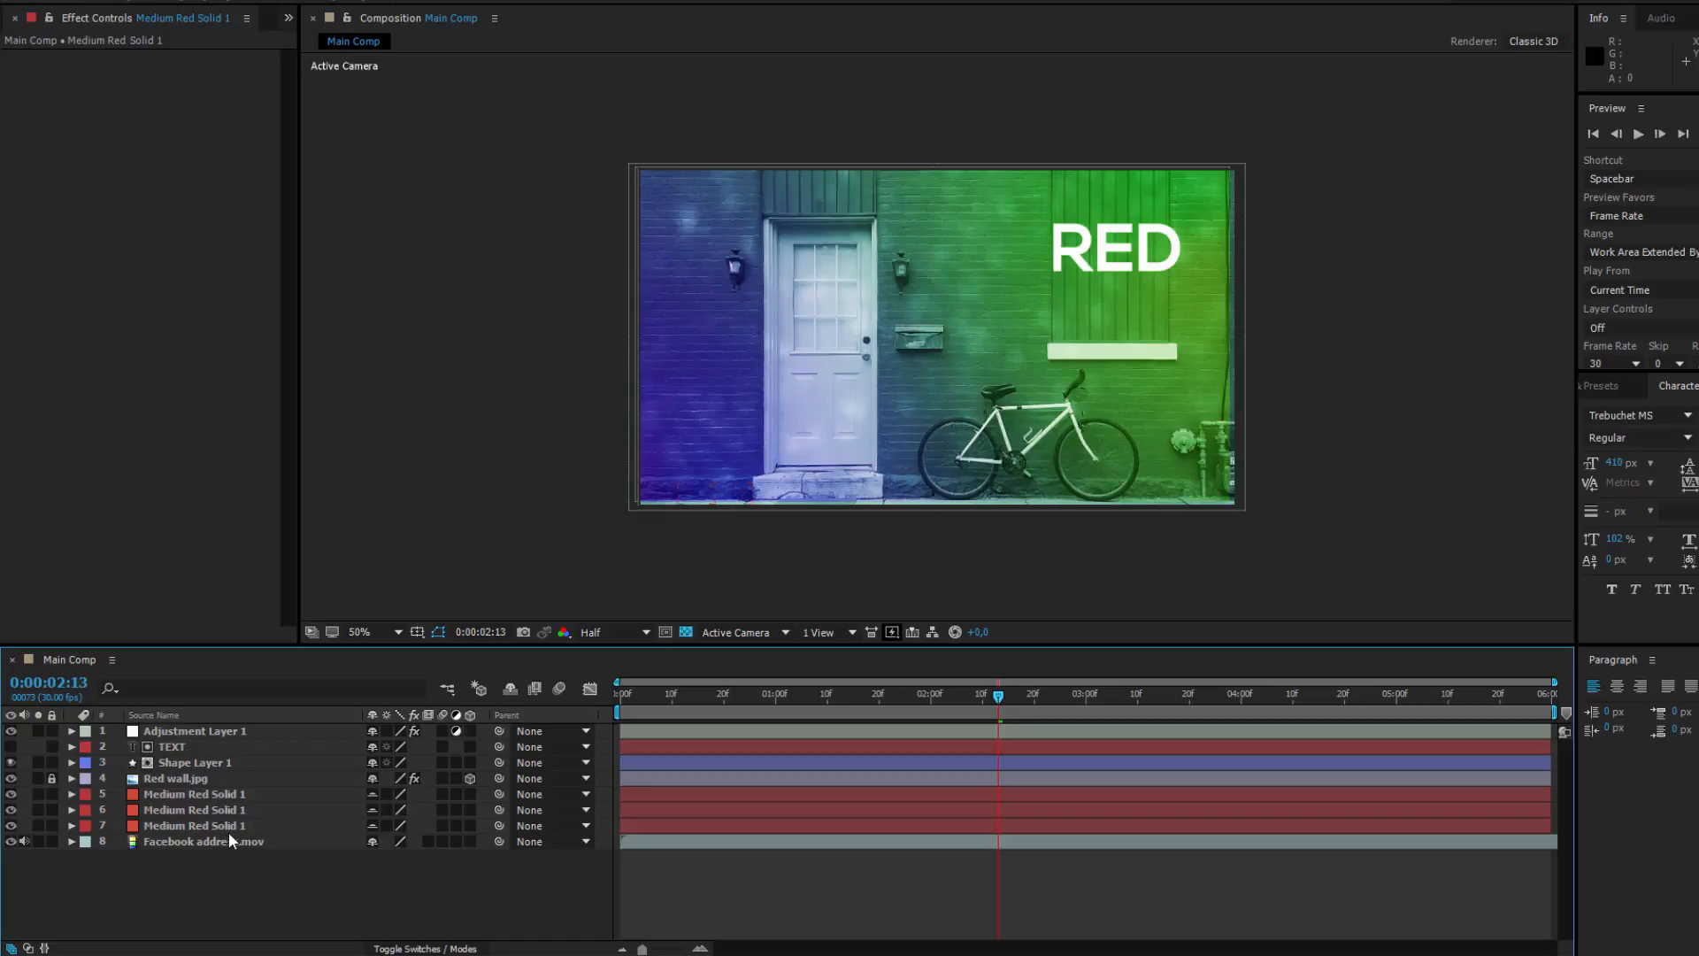
click(511, 690)
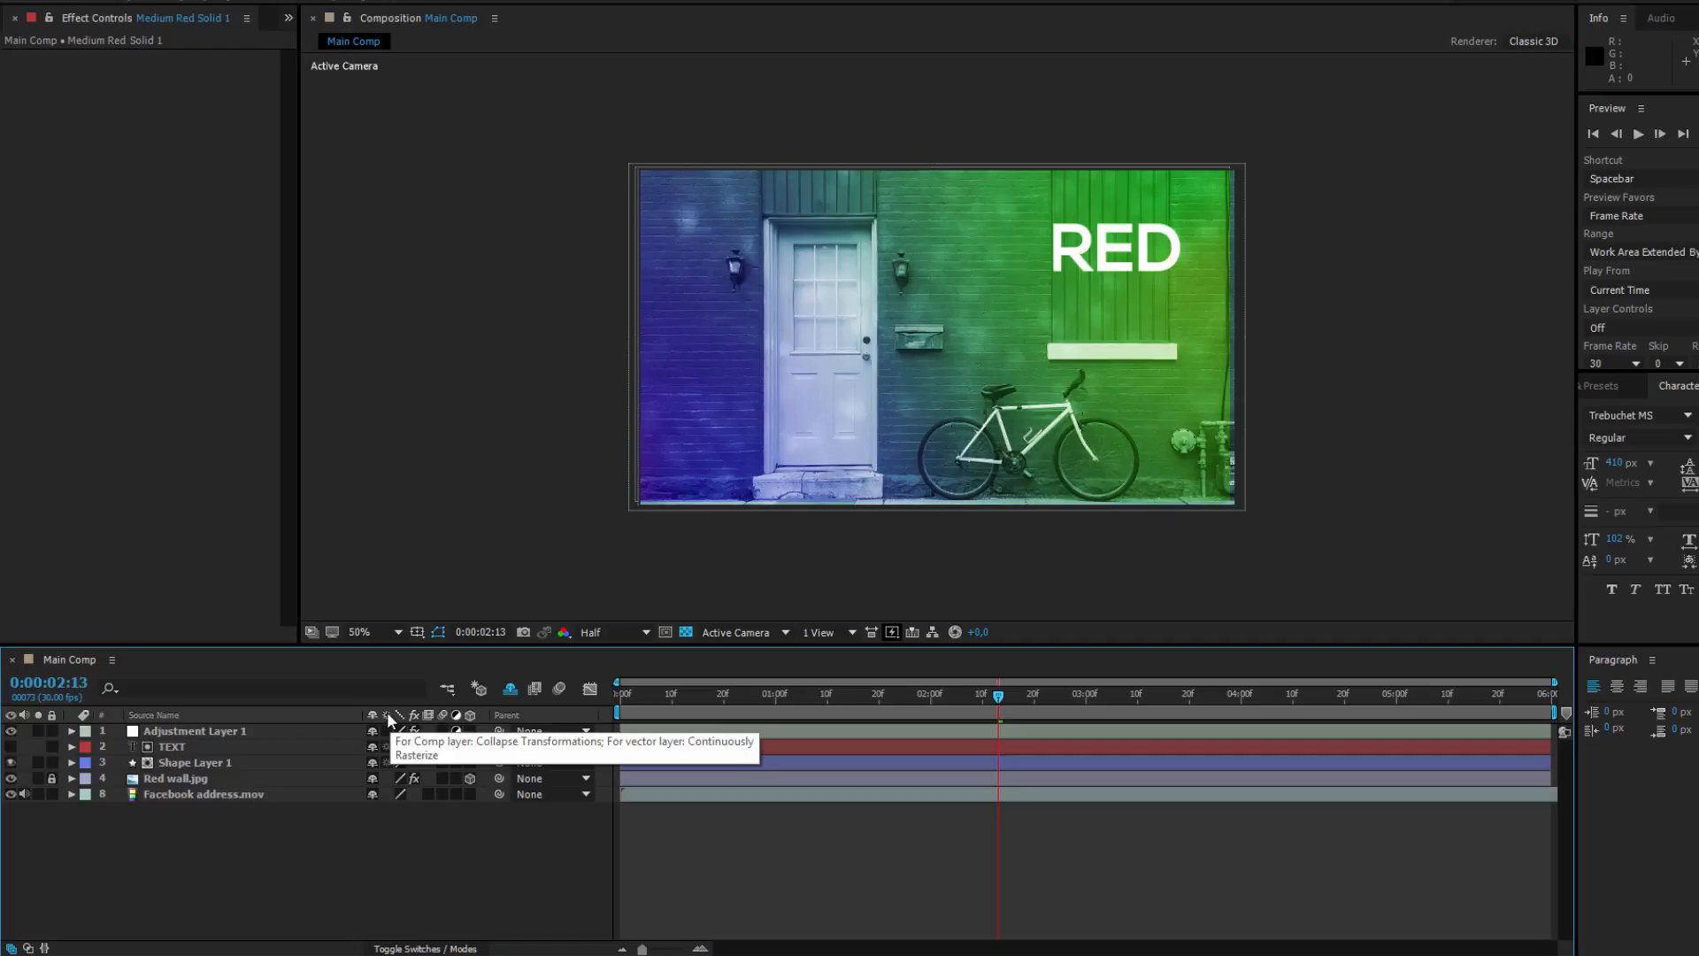
Step: Toggle the TEXT layer's quality to draft and back to best, and turn Adjustment Layer 1's effects off and on
click(386, 746)
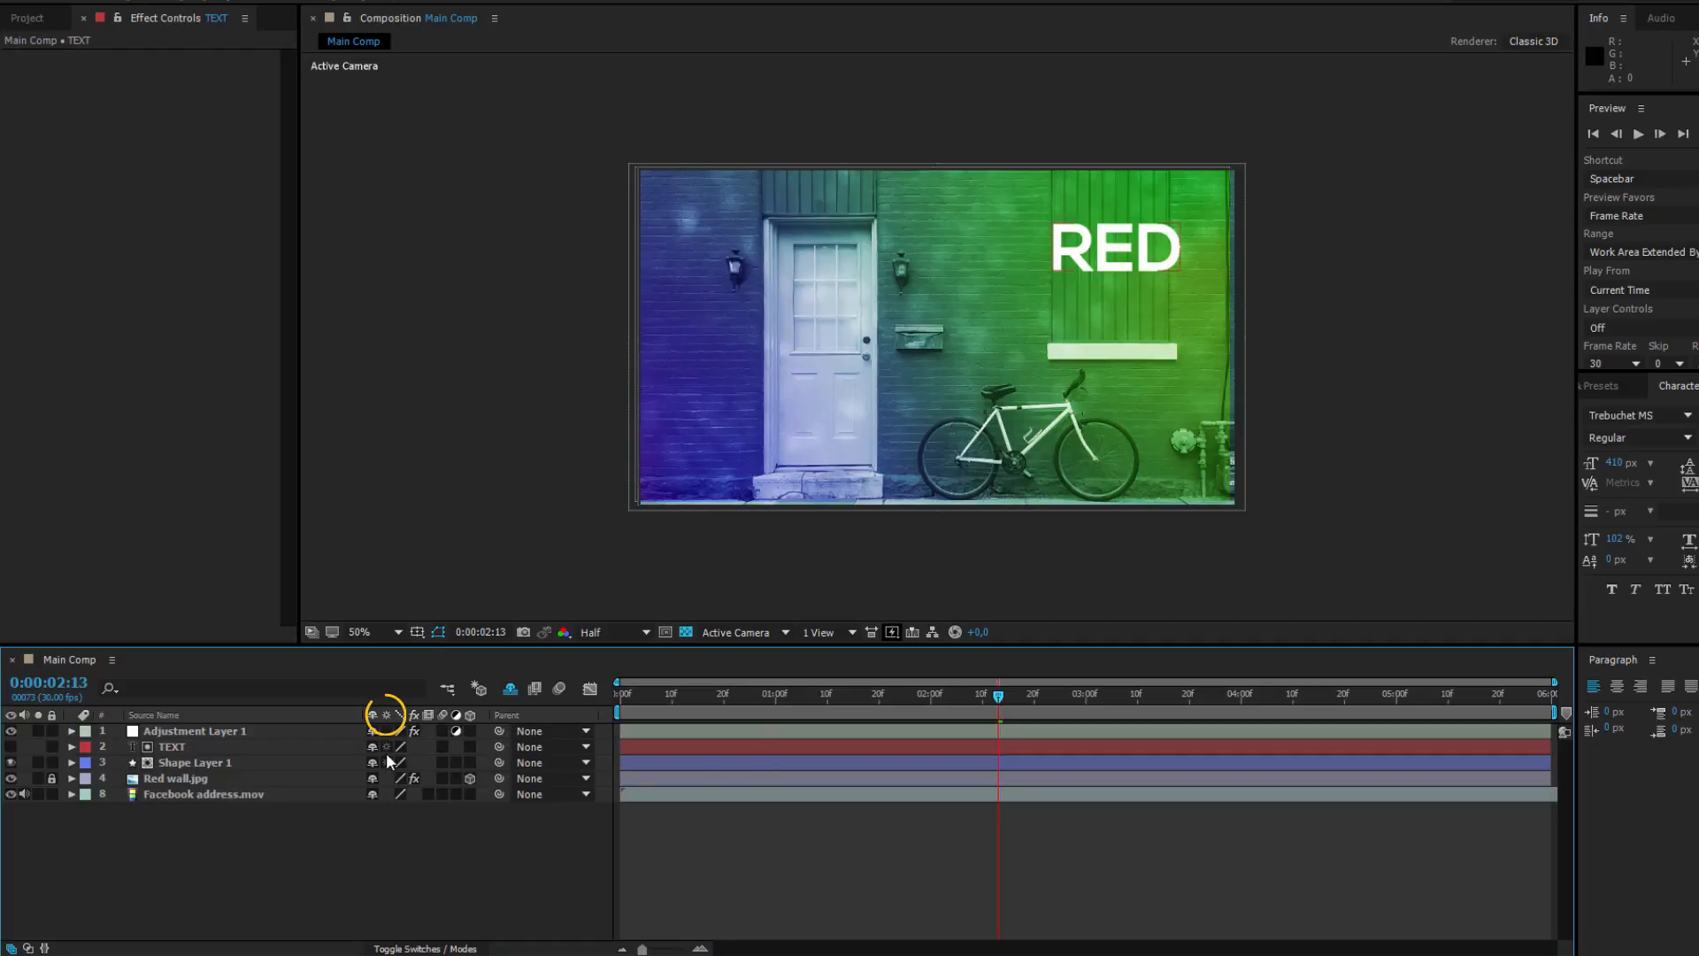
click(191, 749)
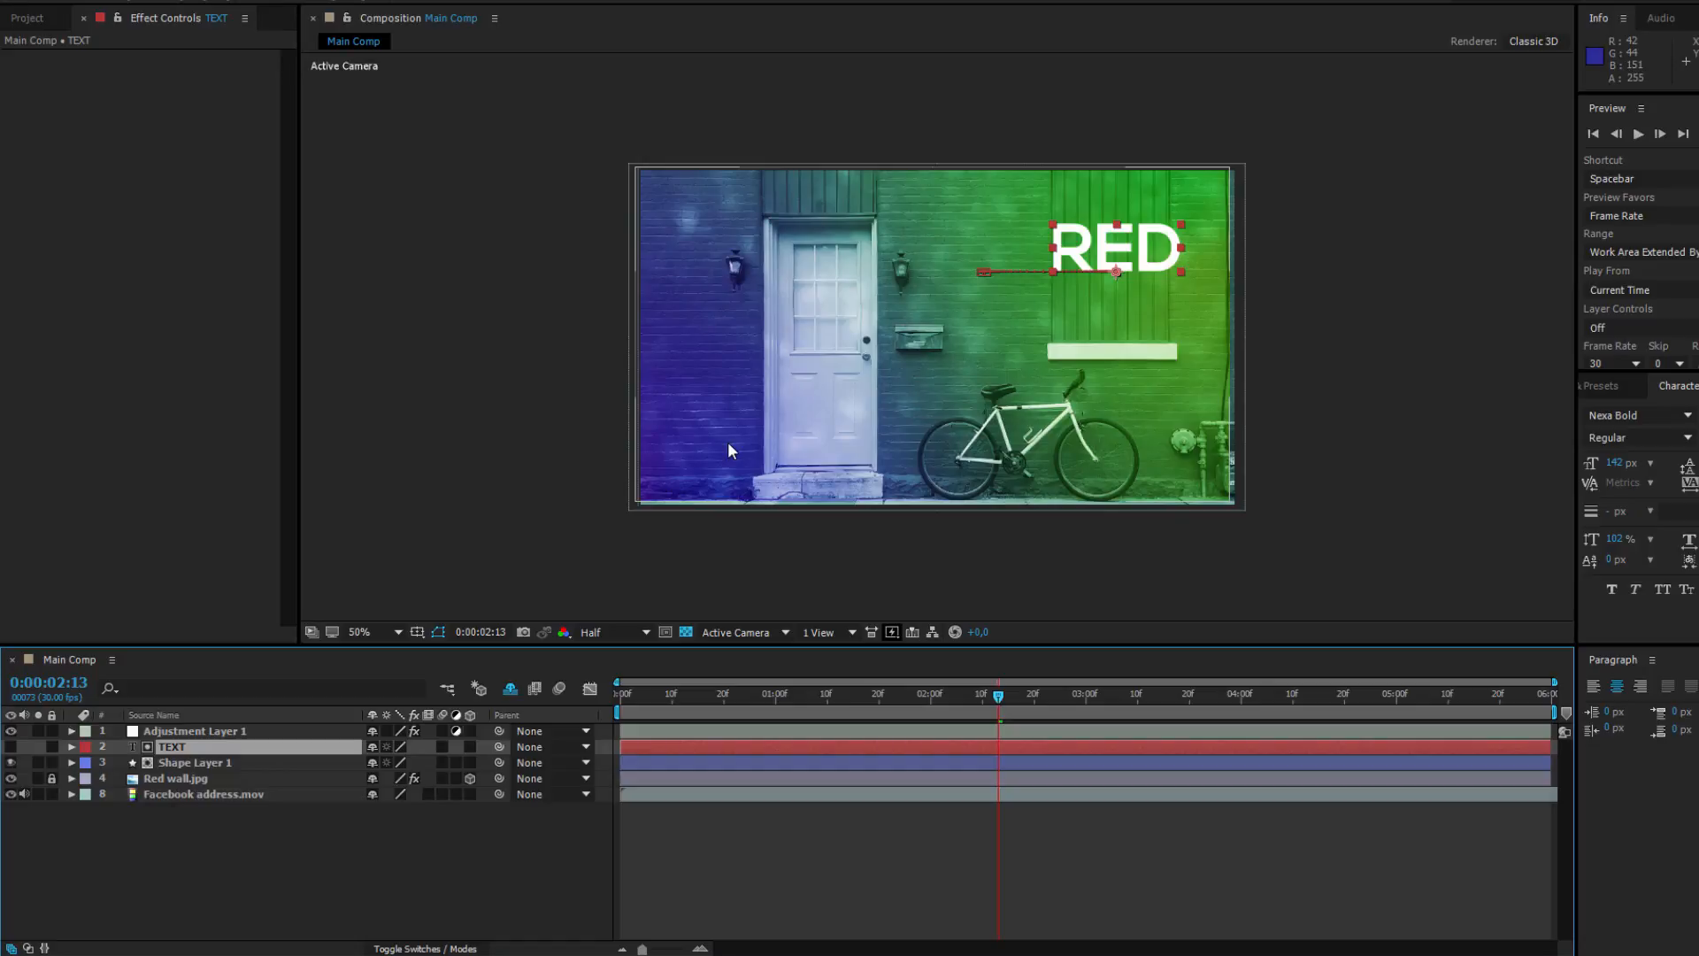
click(401, 748)
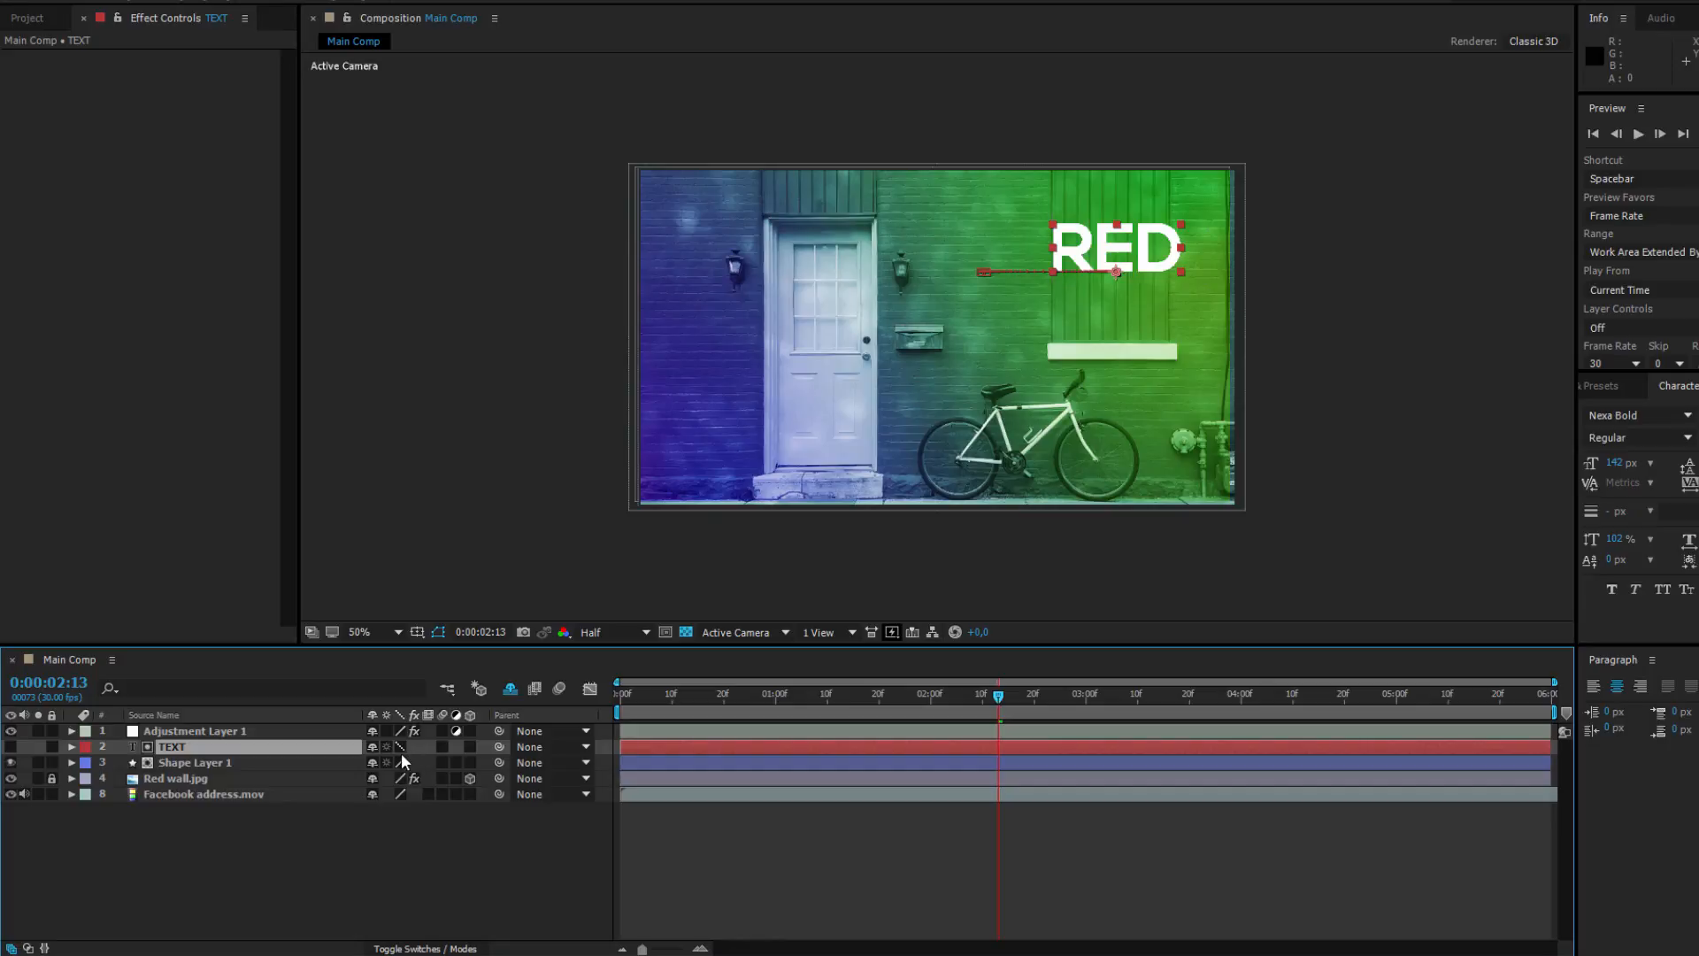
click(400, 748)
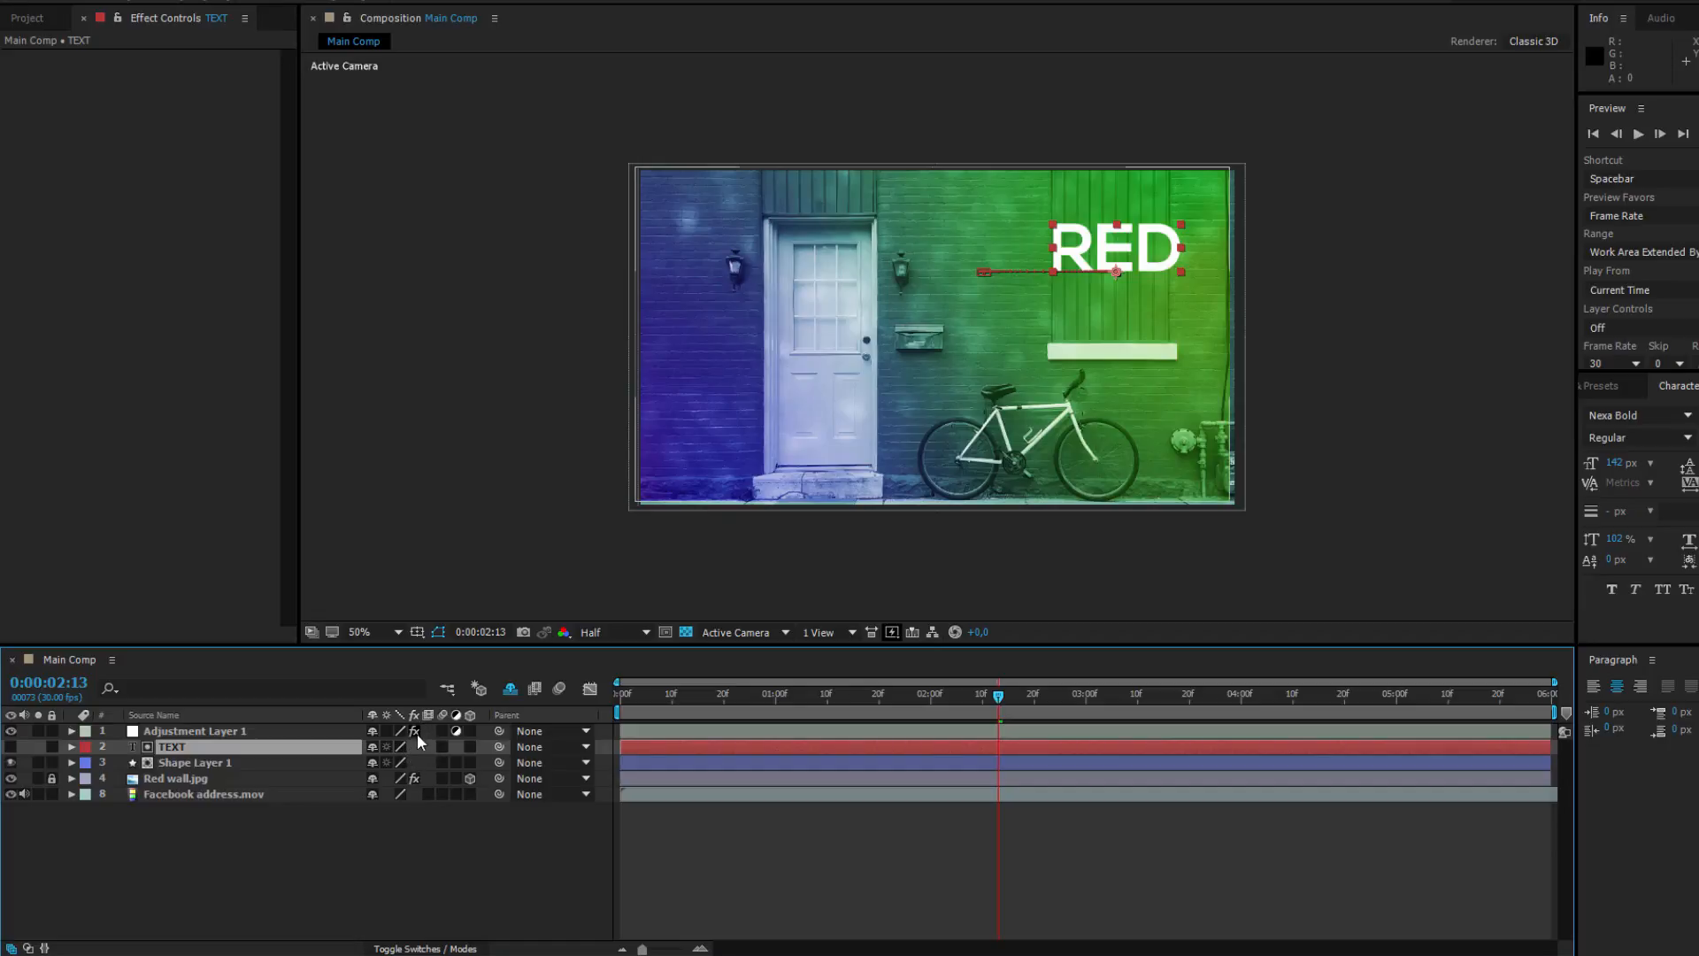
click(414, 732)
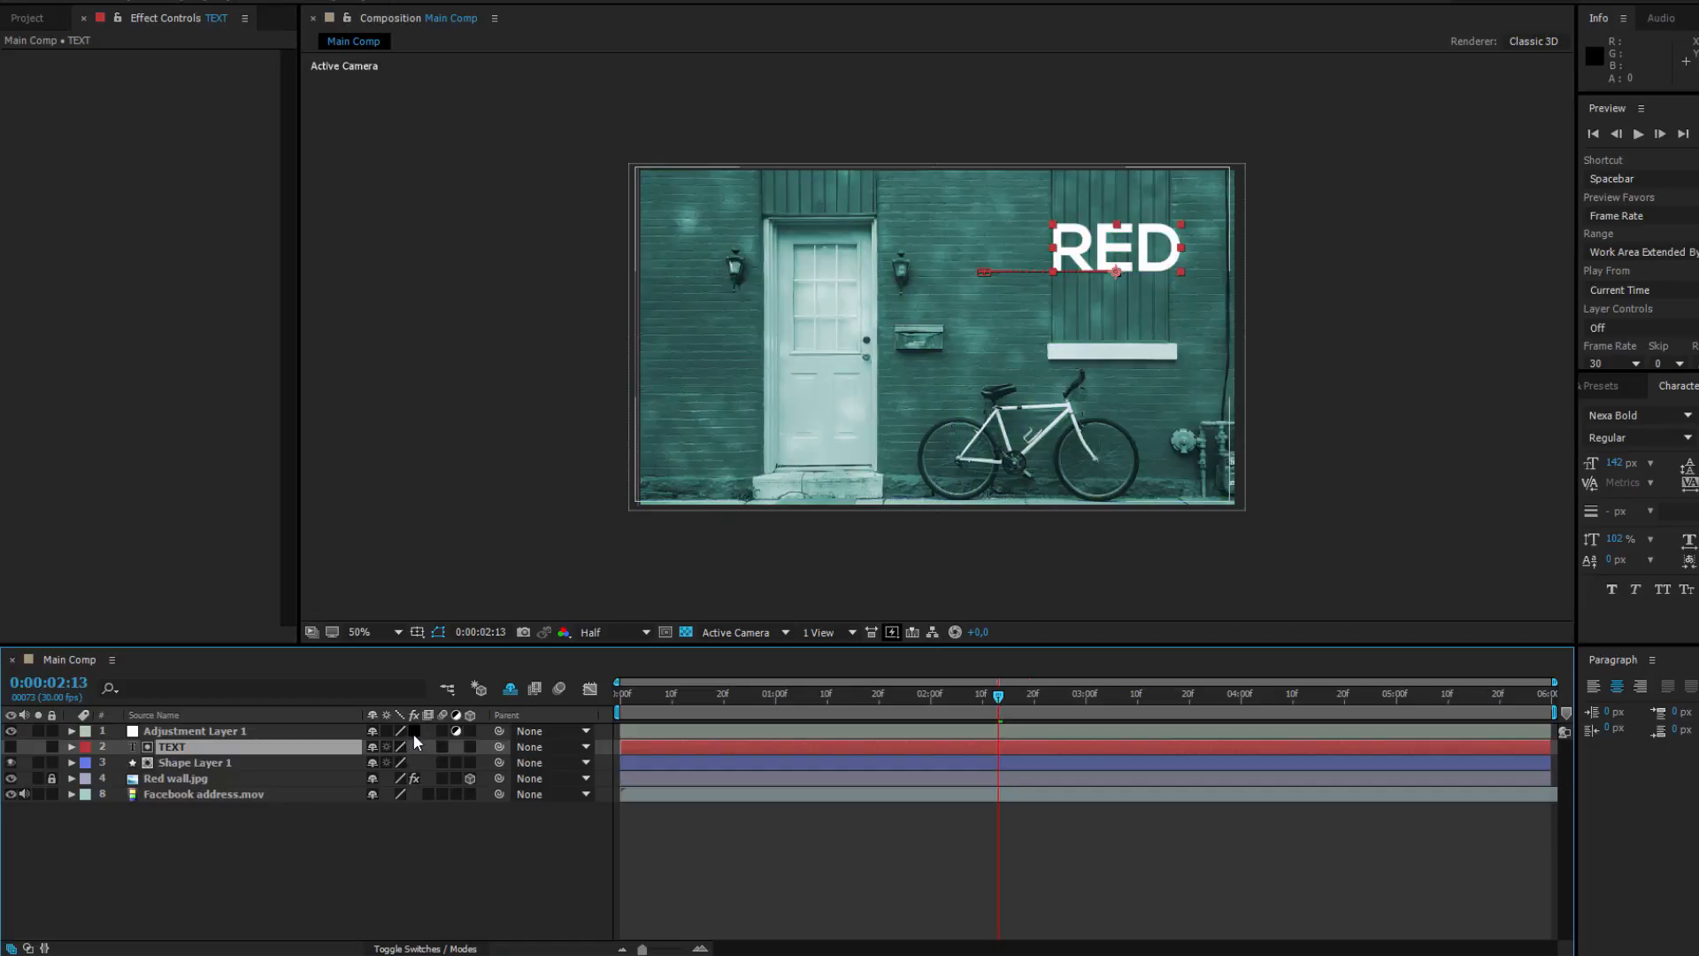
click(413, 731)
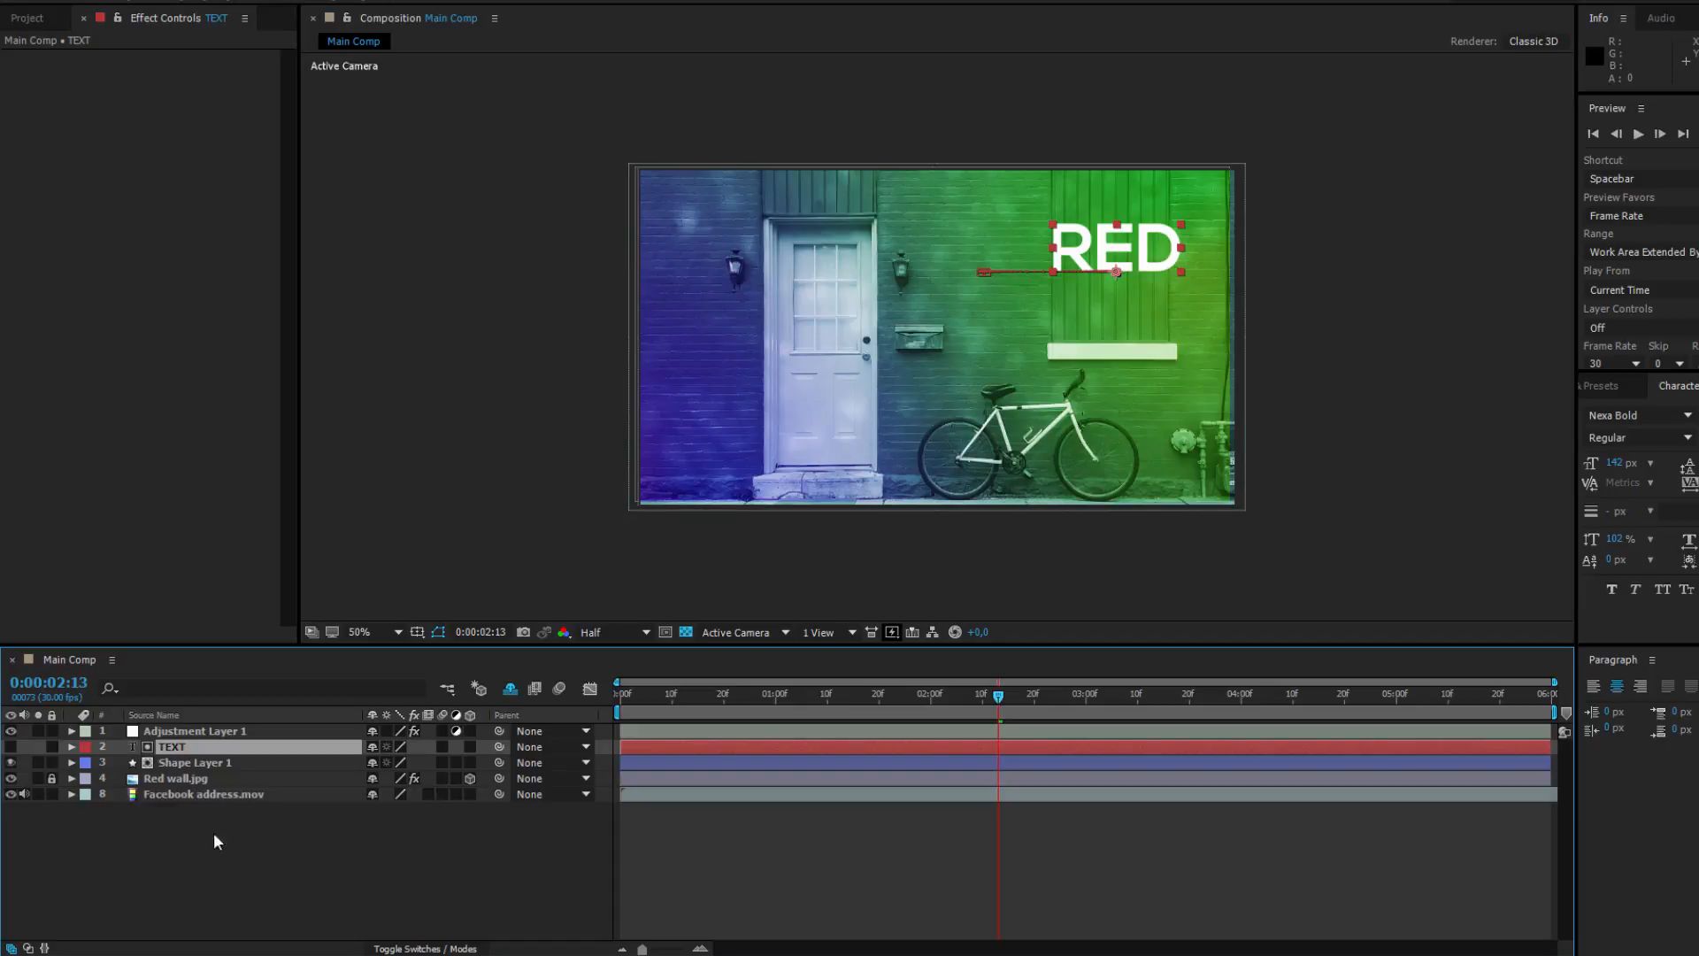
Step: Unlock the Red wall.jpg layer and select it to examine its Tritone and Curves effects
click(51, 778)
click(187, 770)
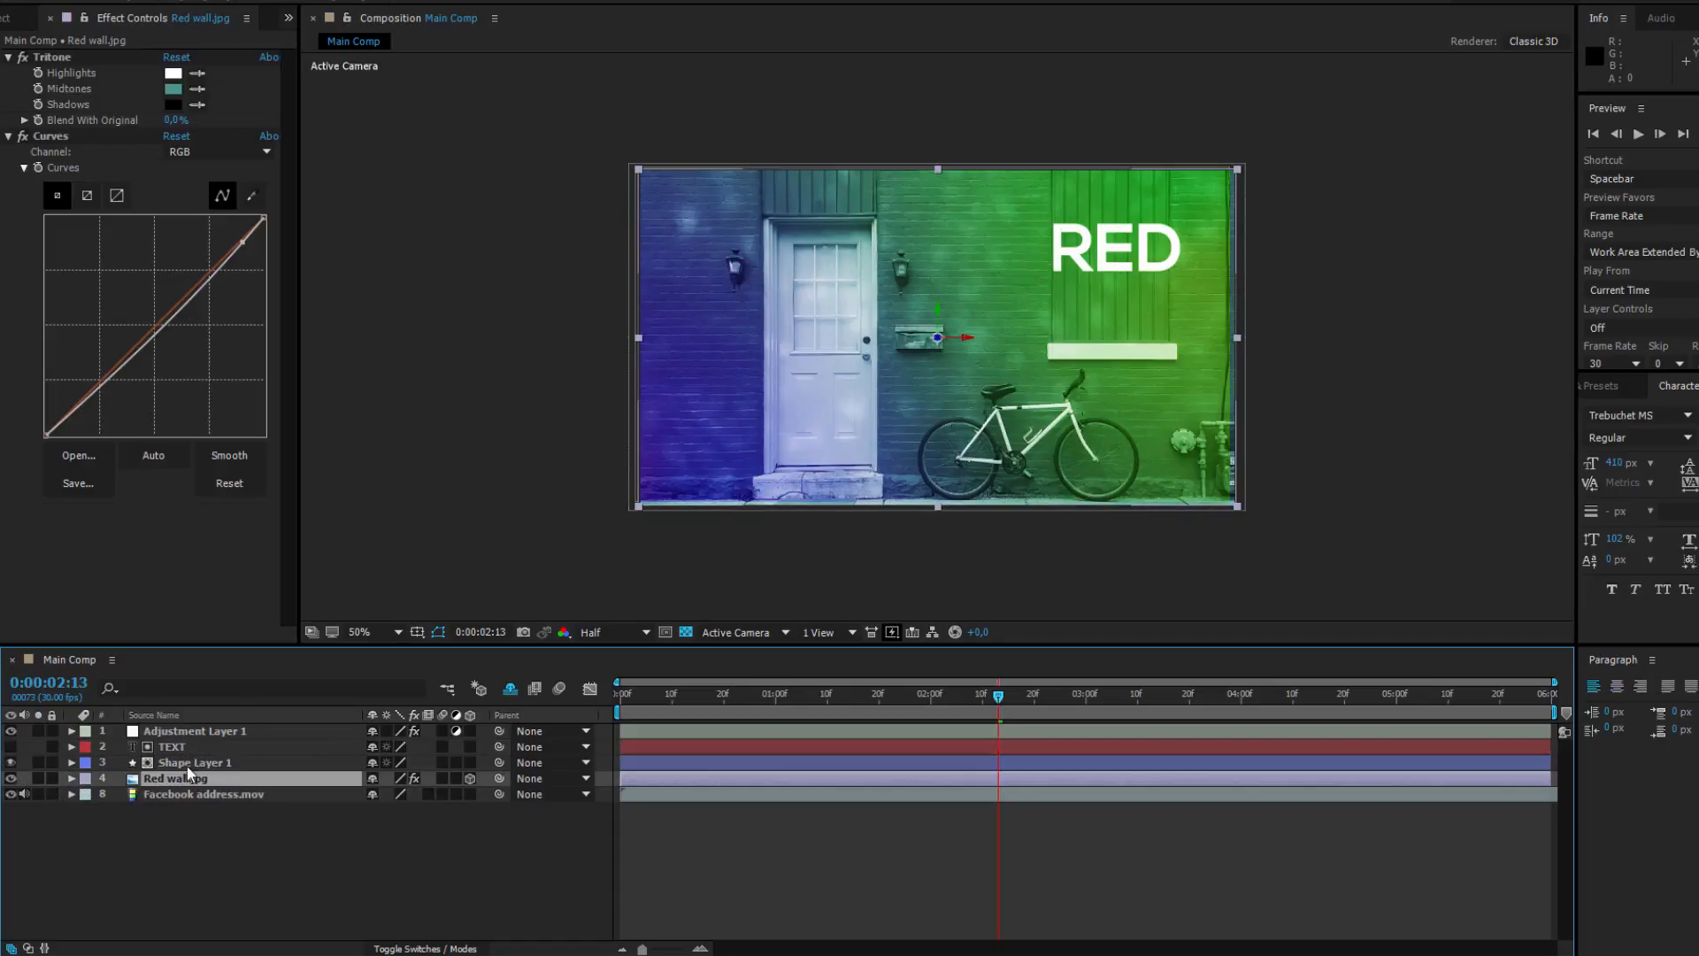
click(60, 55)
click(68, 133)
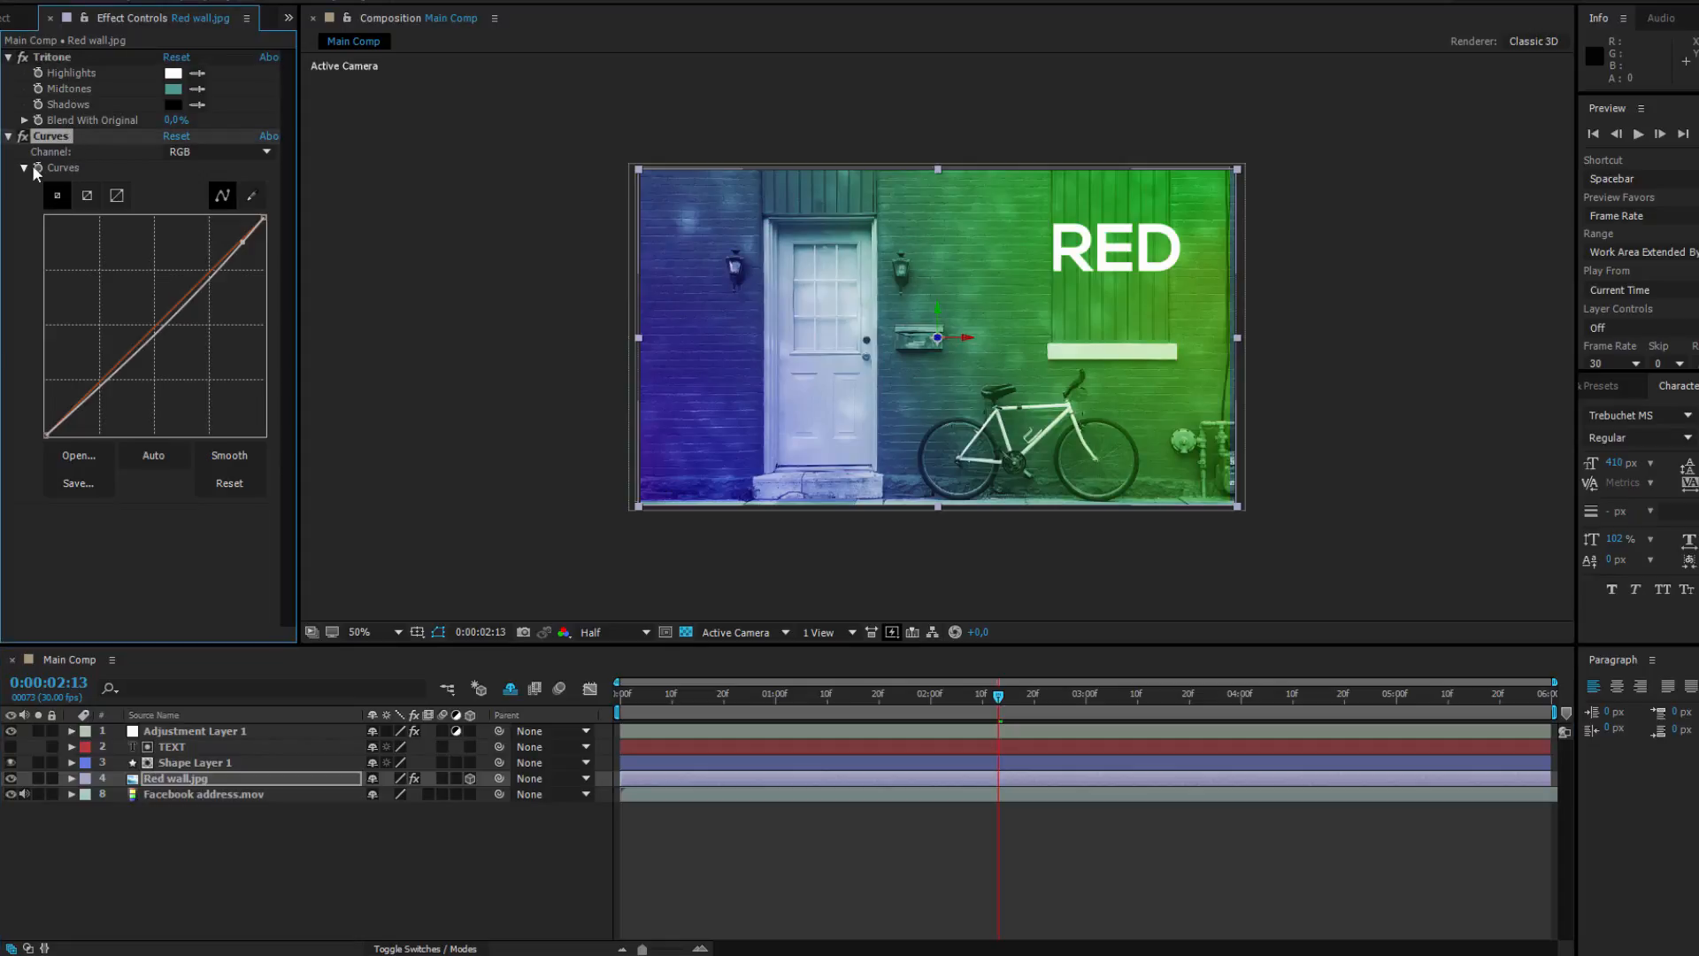
Step: Turn Red wall.jpg's Tritone and Curves effects off and on individually, and toggle all of the layer's effects off and on together
click(23, 57)
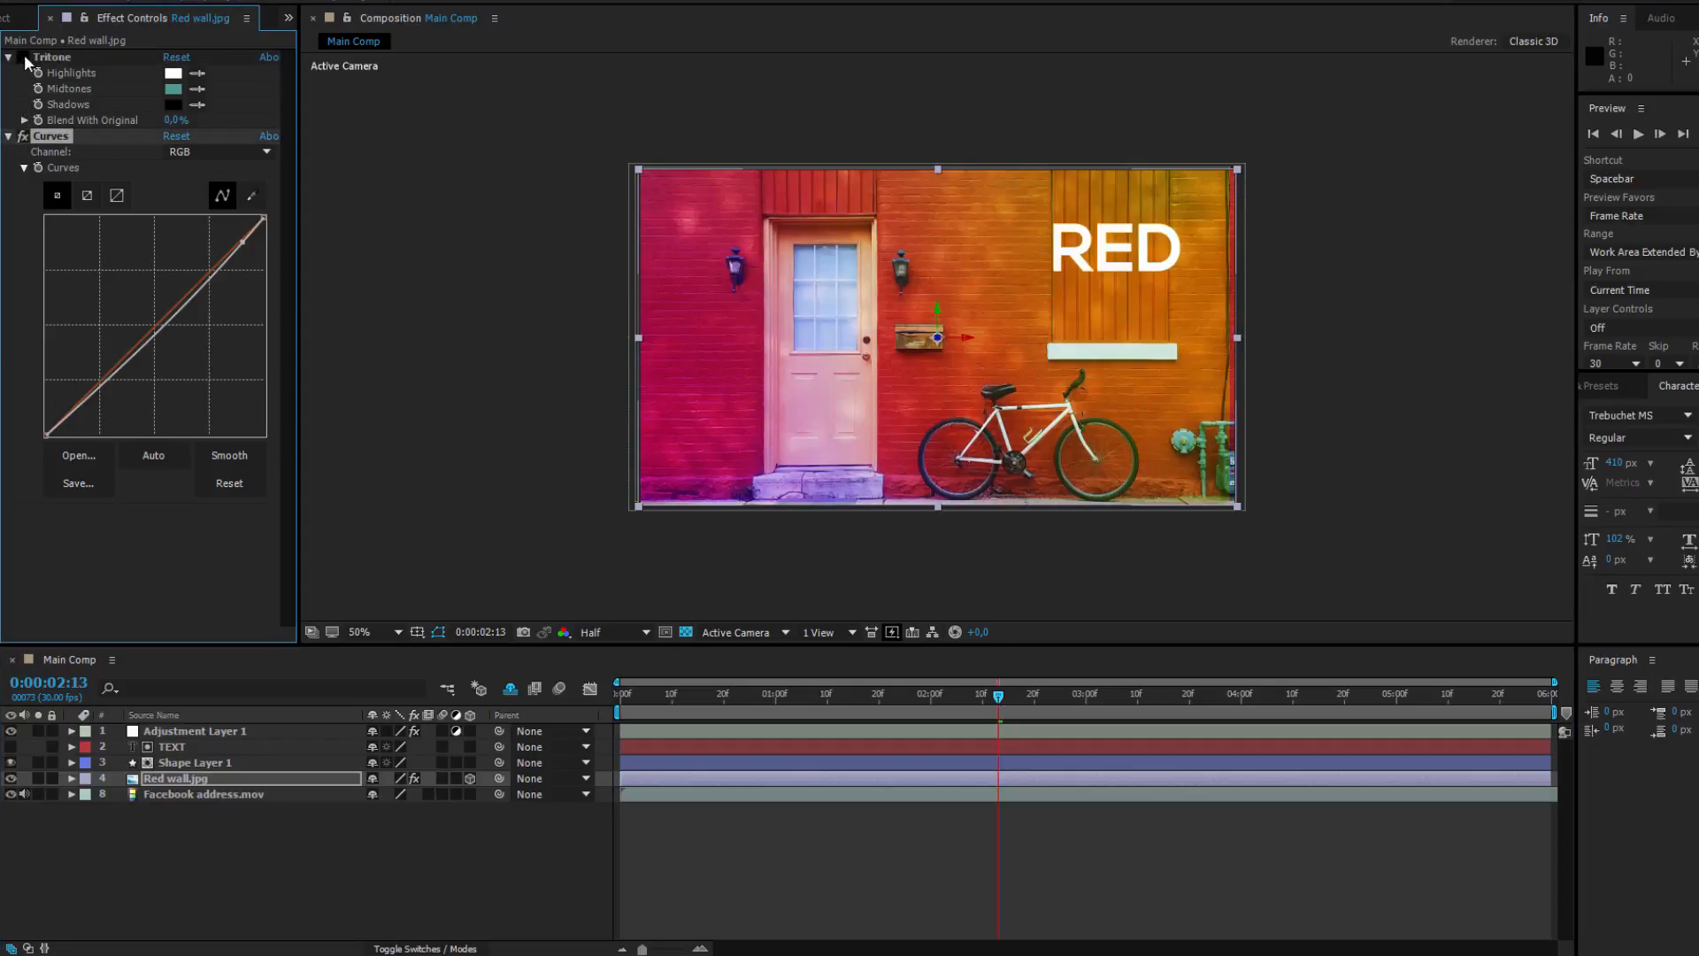
click(24, 136)
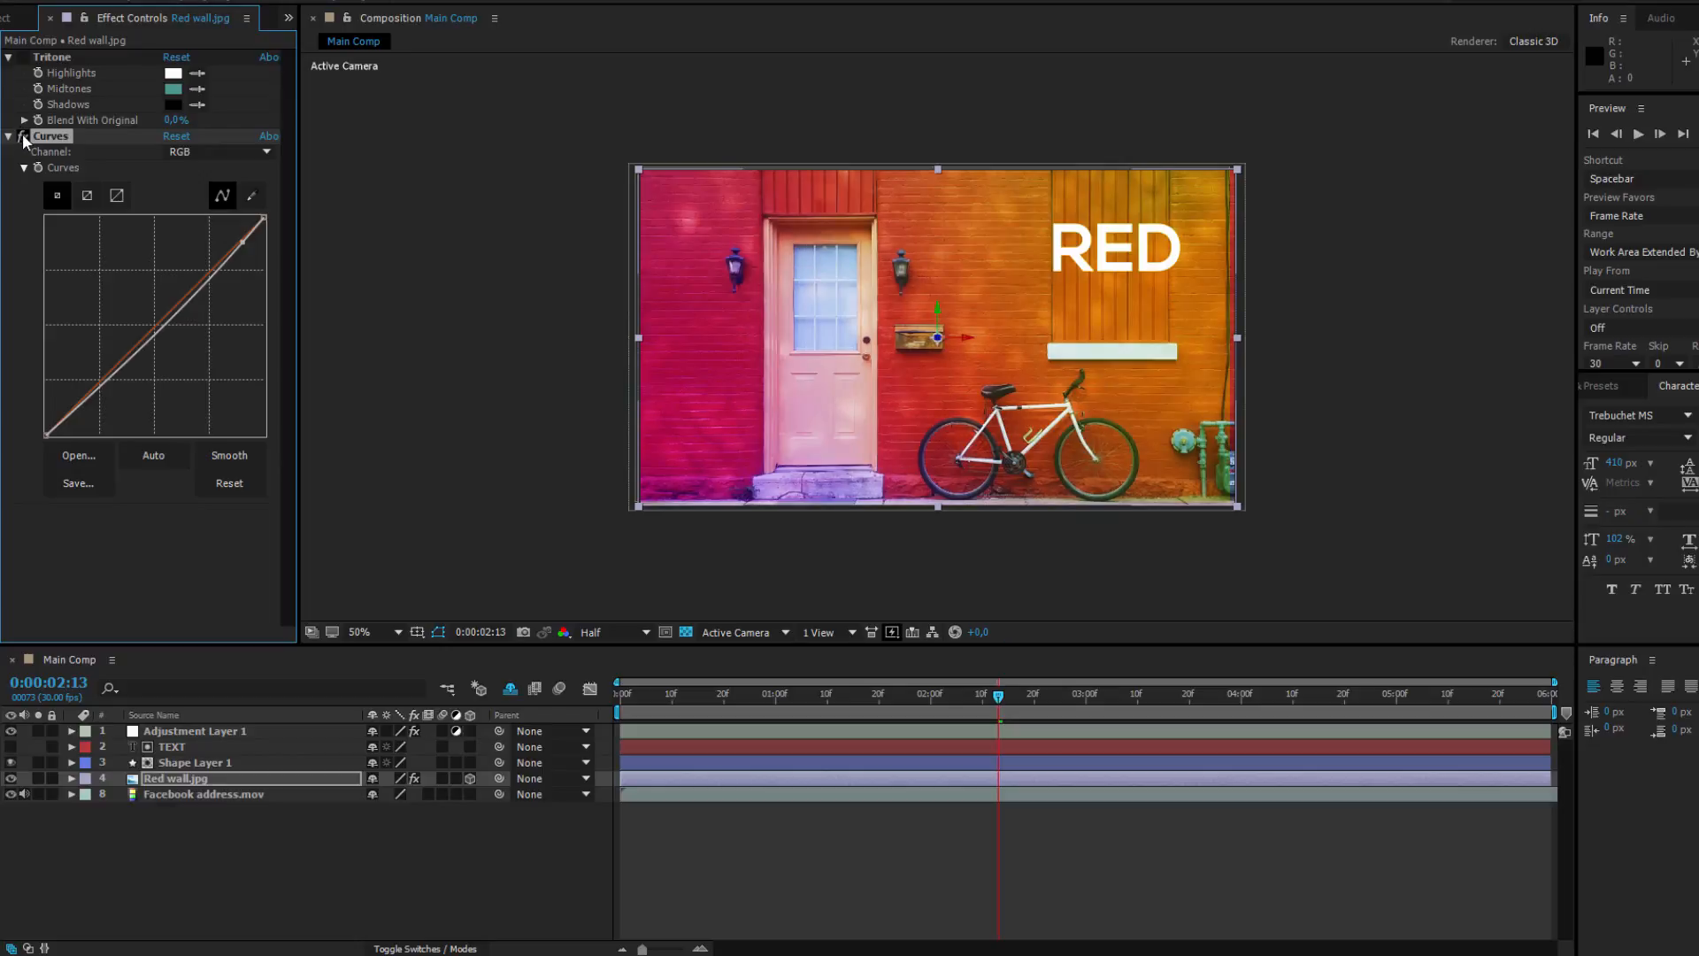
click(24, 56)
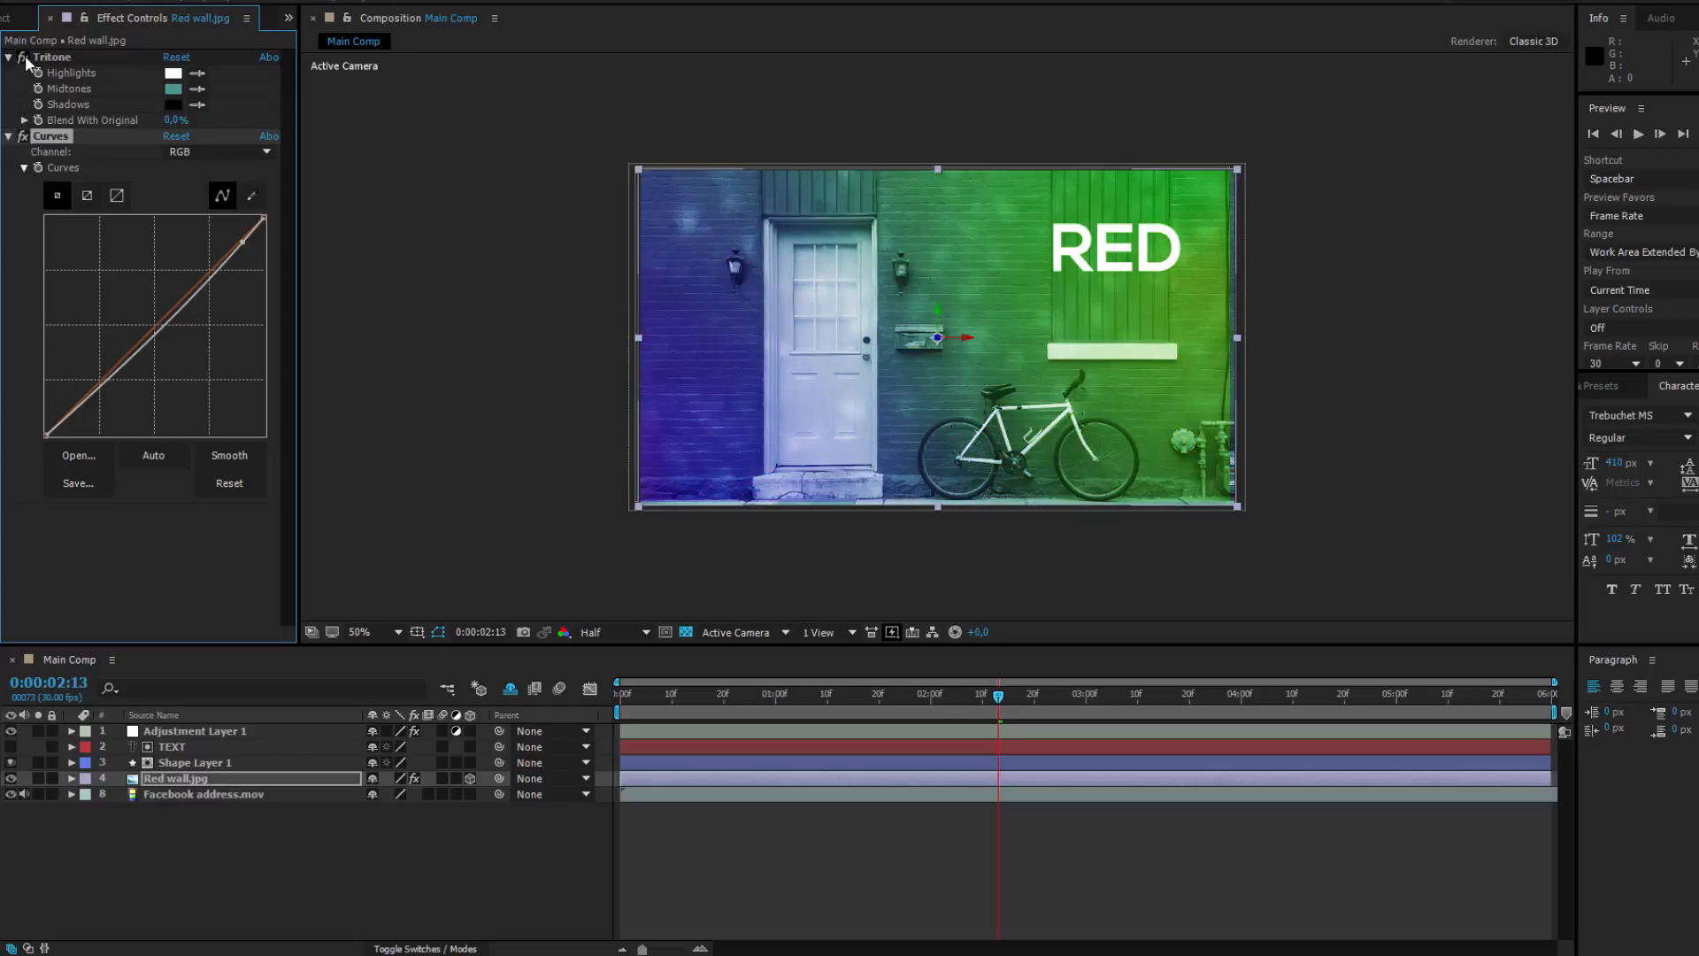
click(415, 778)
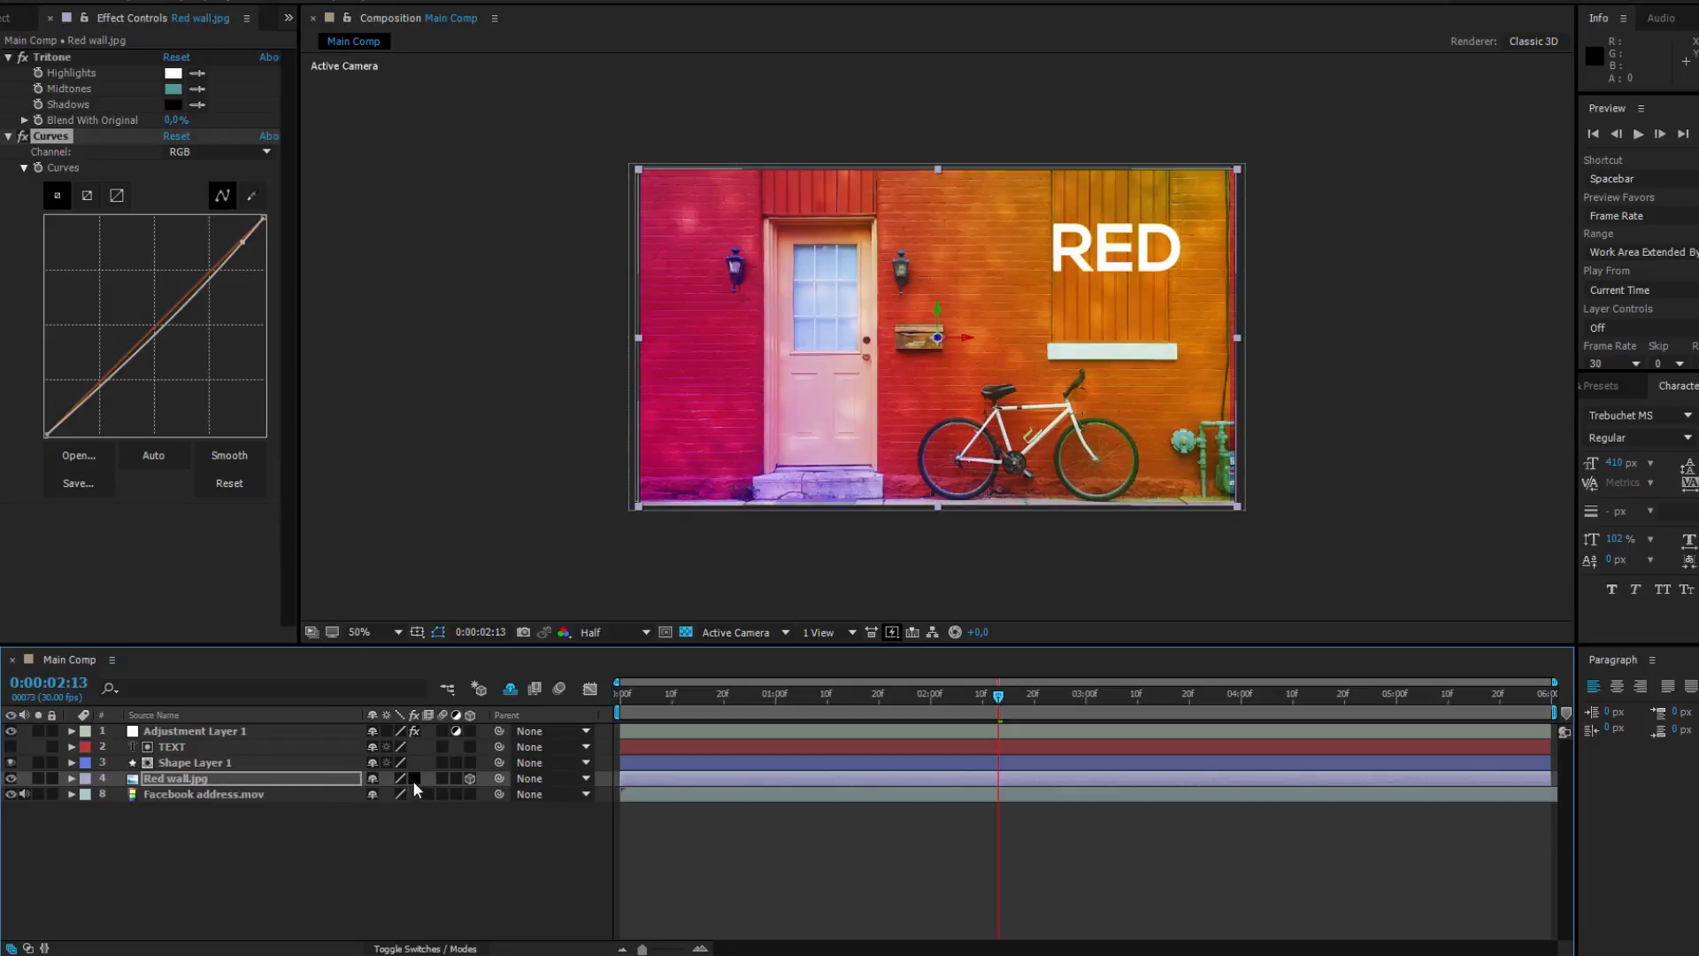
click(414, 779)
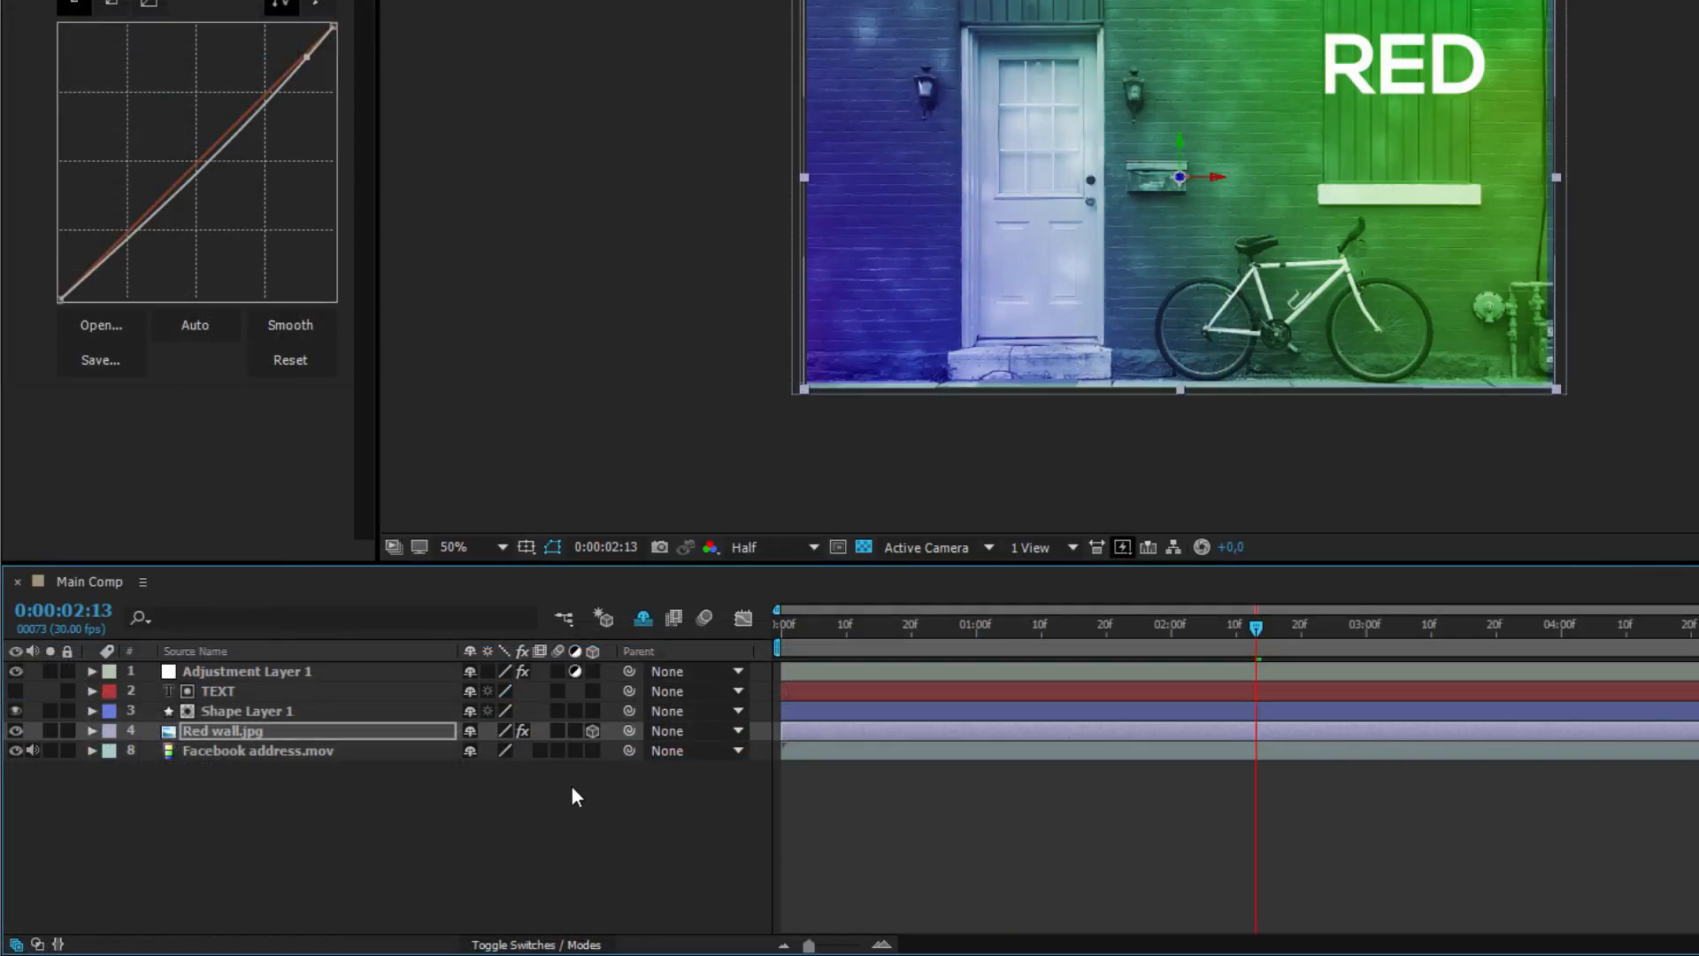
Step: Enable motion blur on the TEXT layer and for the whole composition
click(559, 691)
click(301, 692)
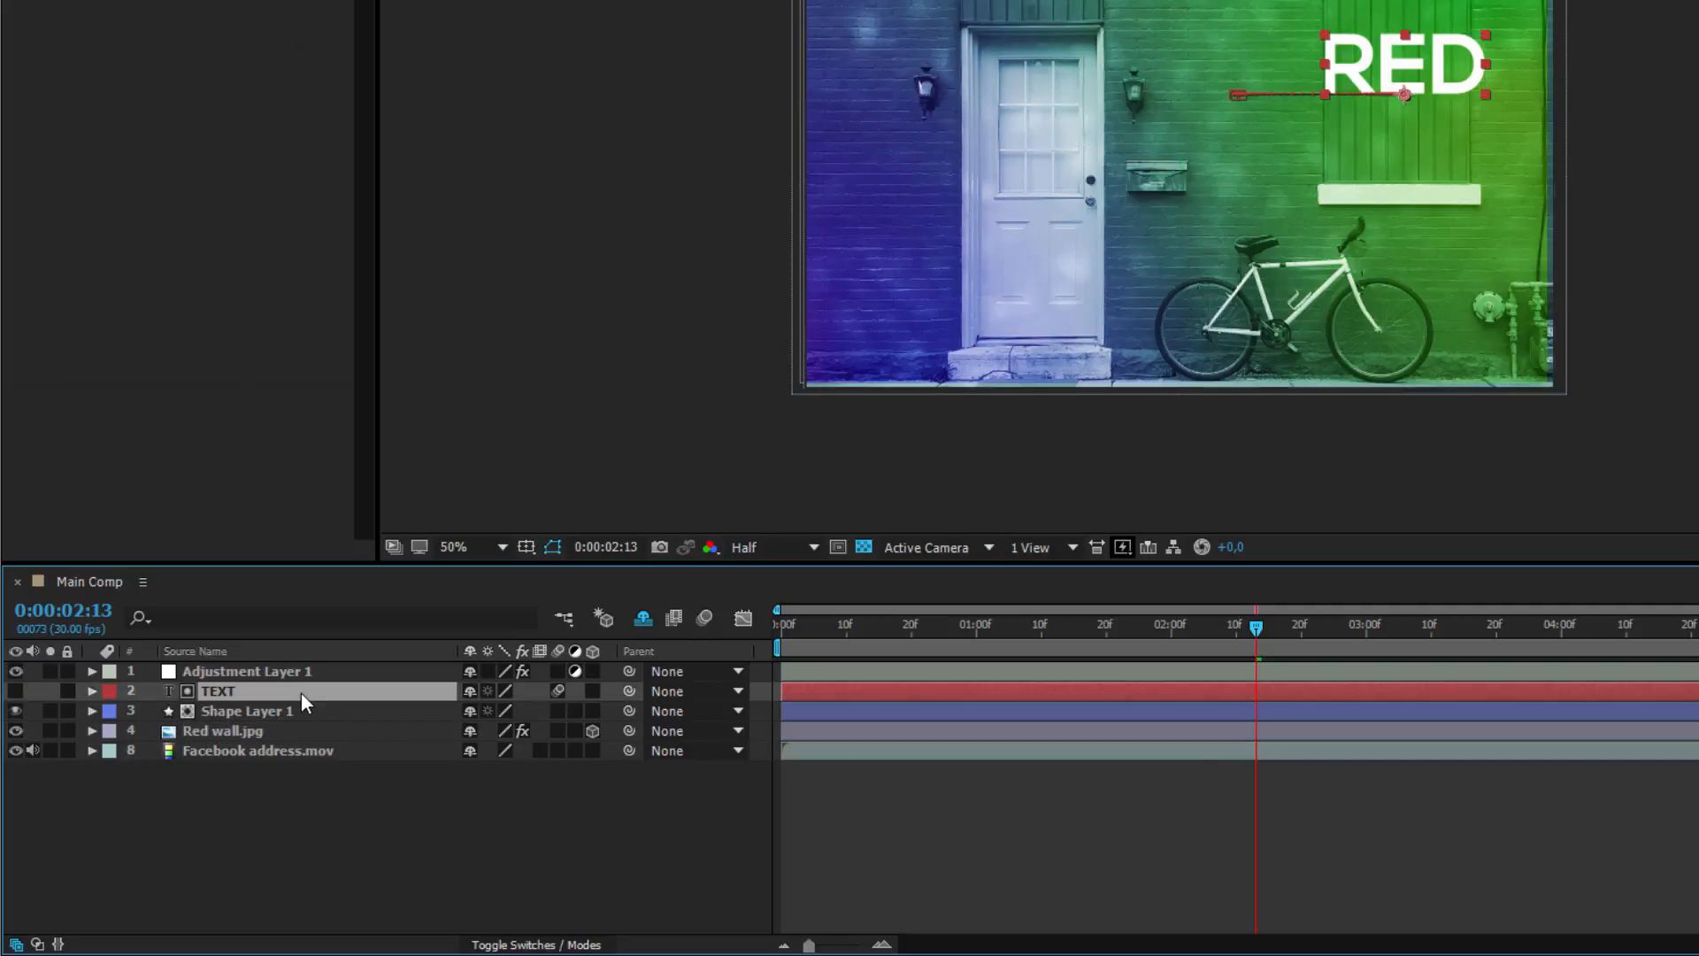
click(708, 618)
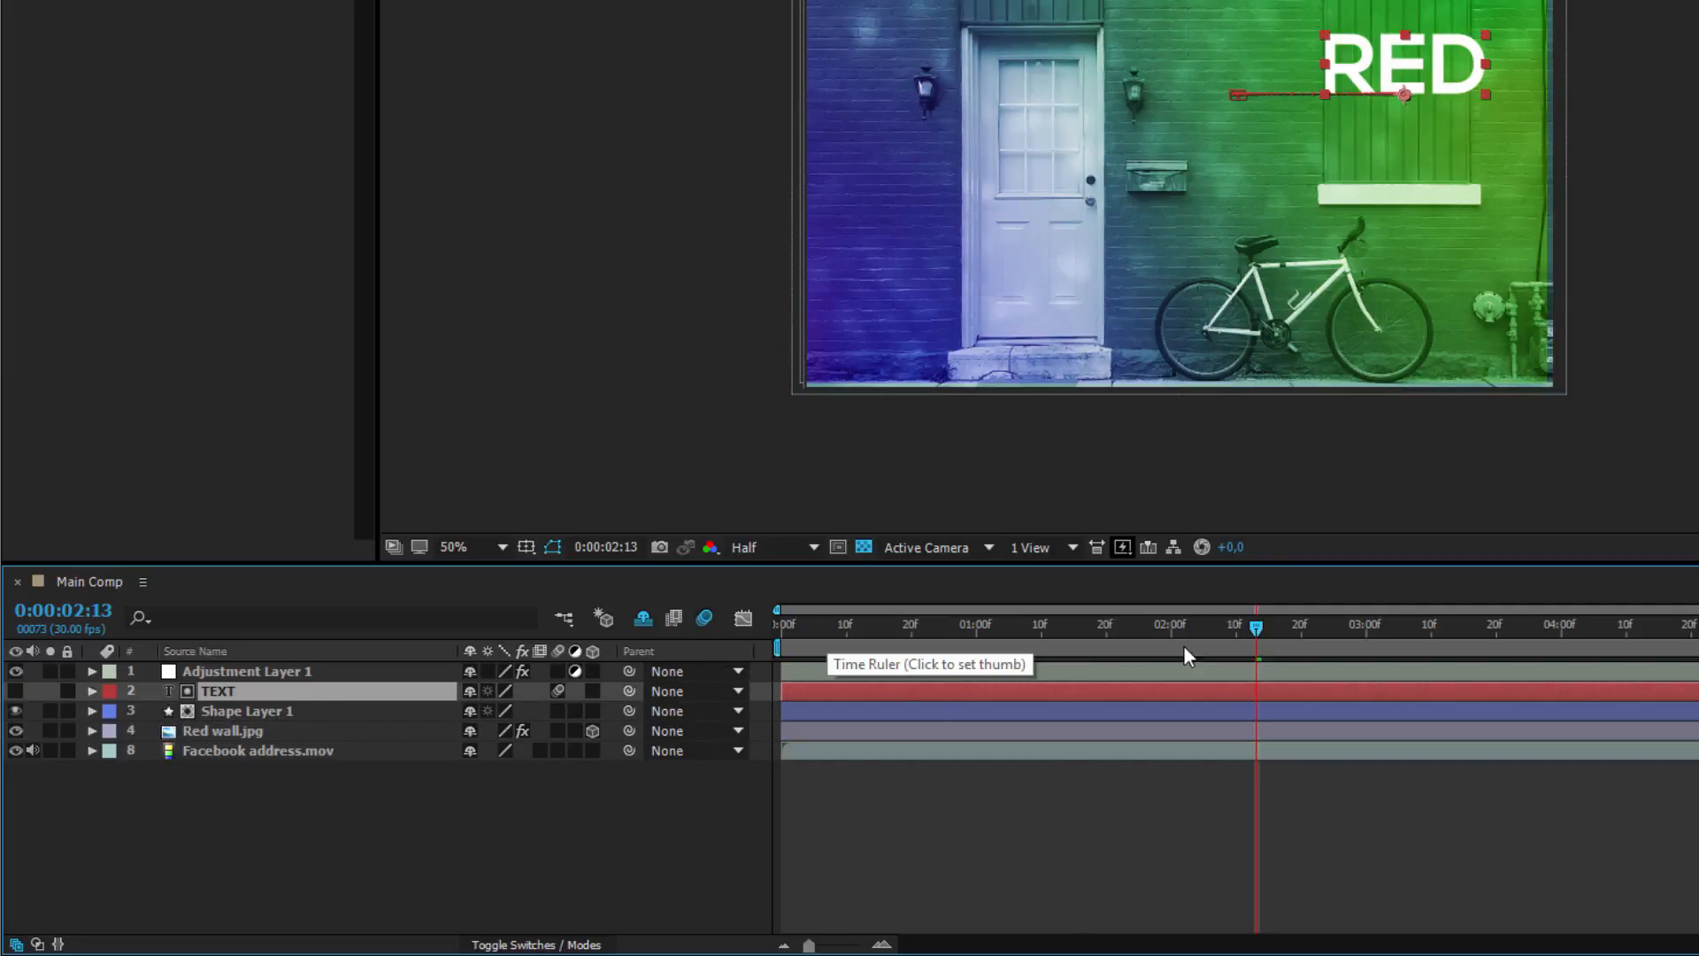
Step: Move the current time to 0:00:01:01 and turn off the TEXT layer's motion blur to compare the letter D's edges
drag(1152, 630, 983, 629)
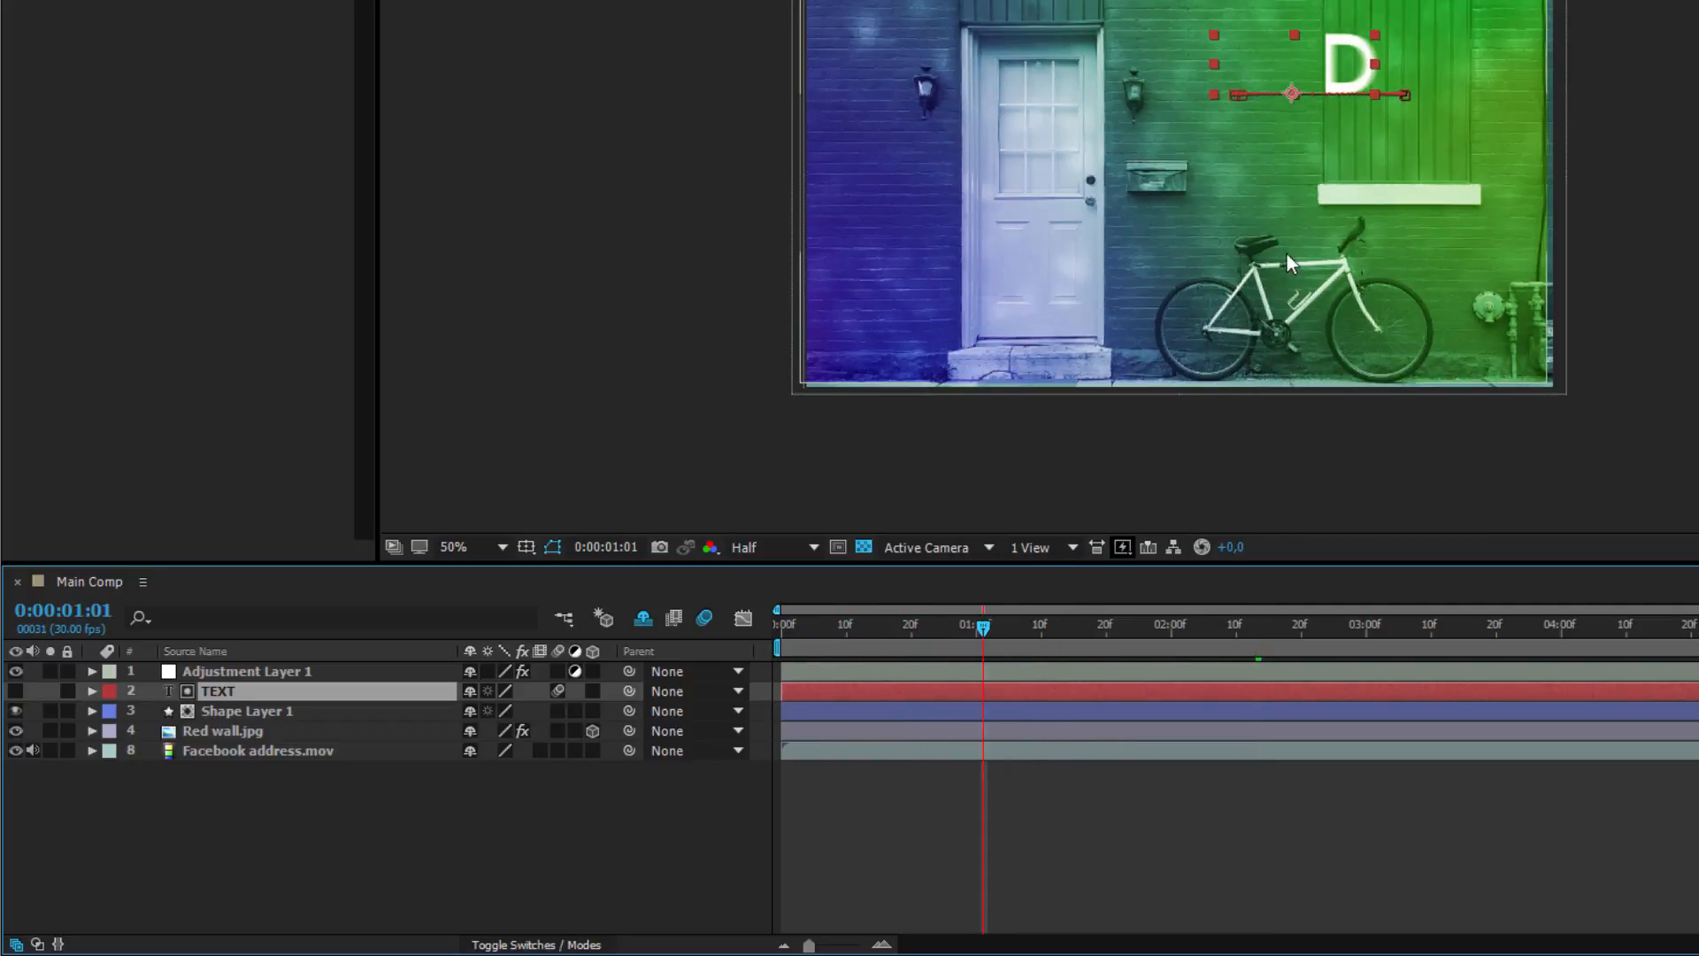
scroll(1376, 75, up, 4)
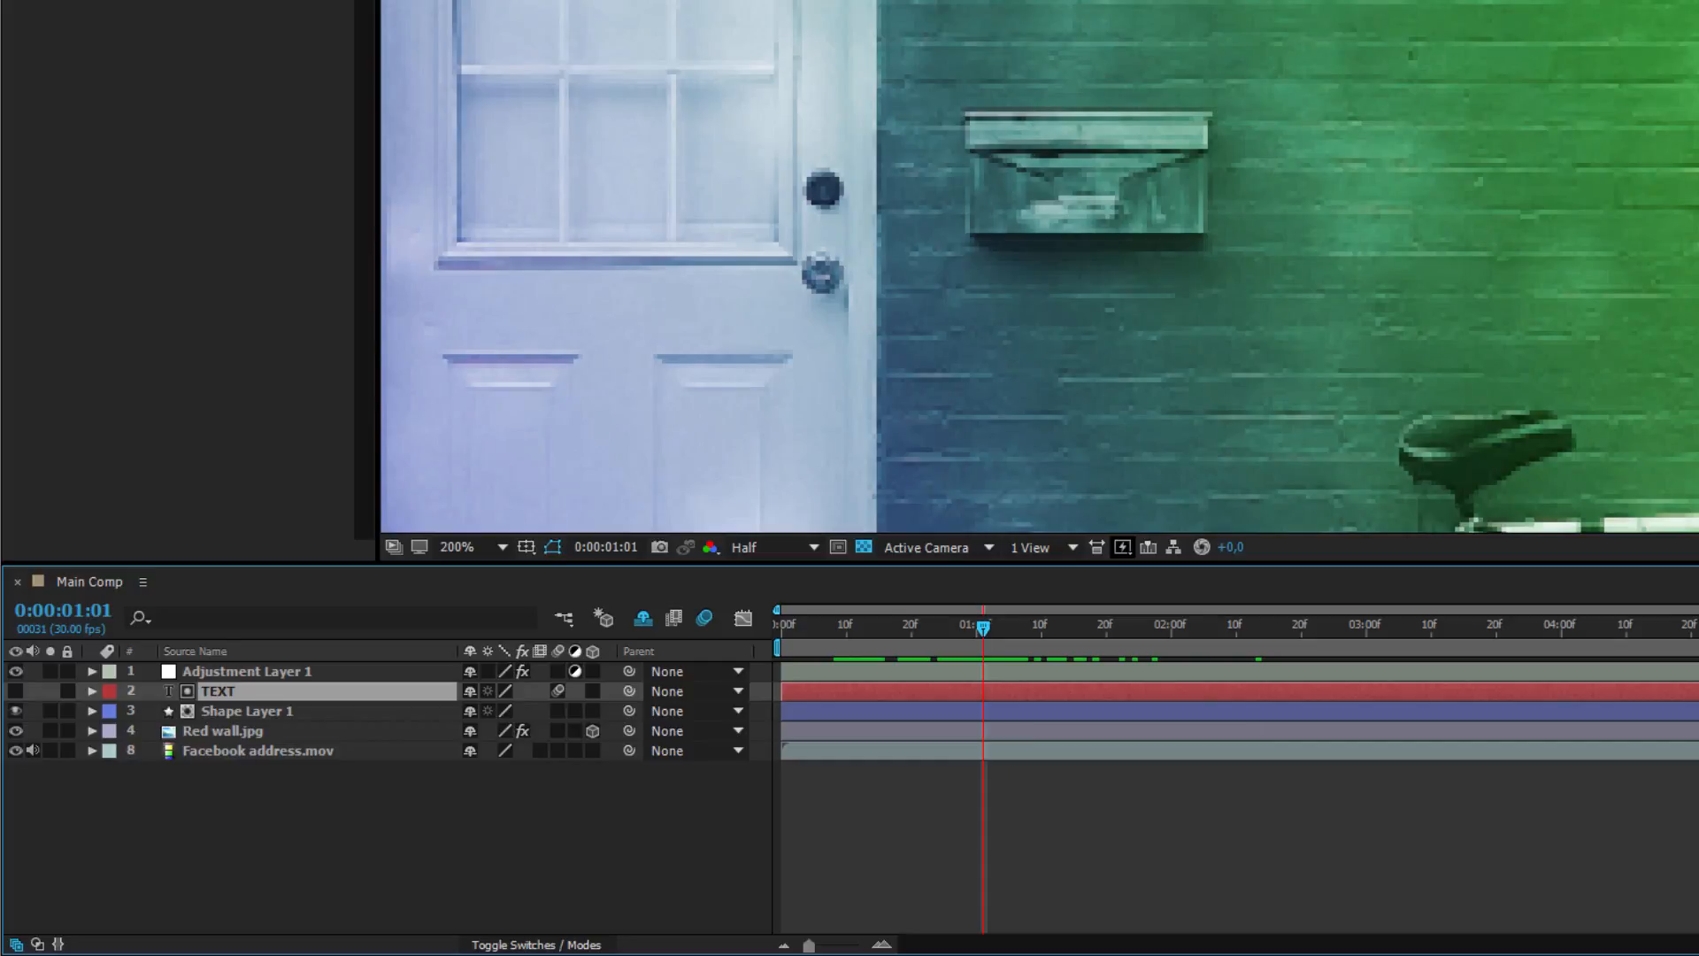
drag(1697, 41, 1274, 458)
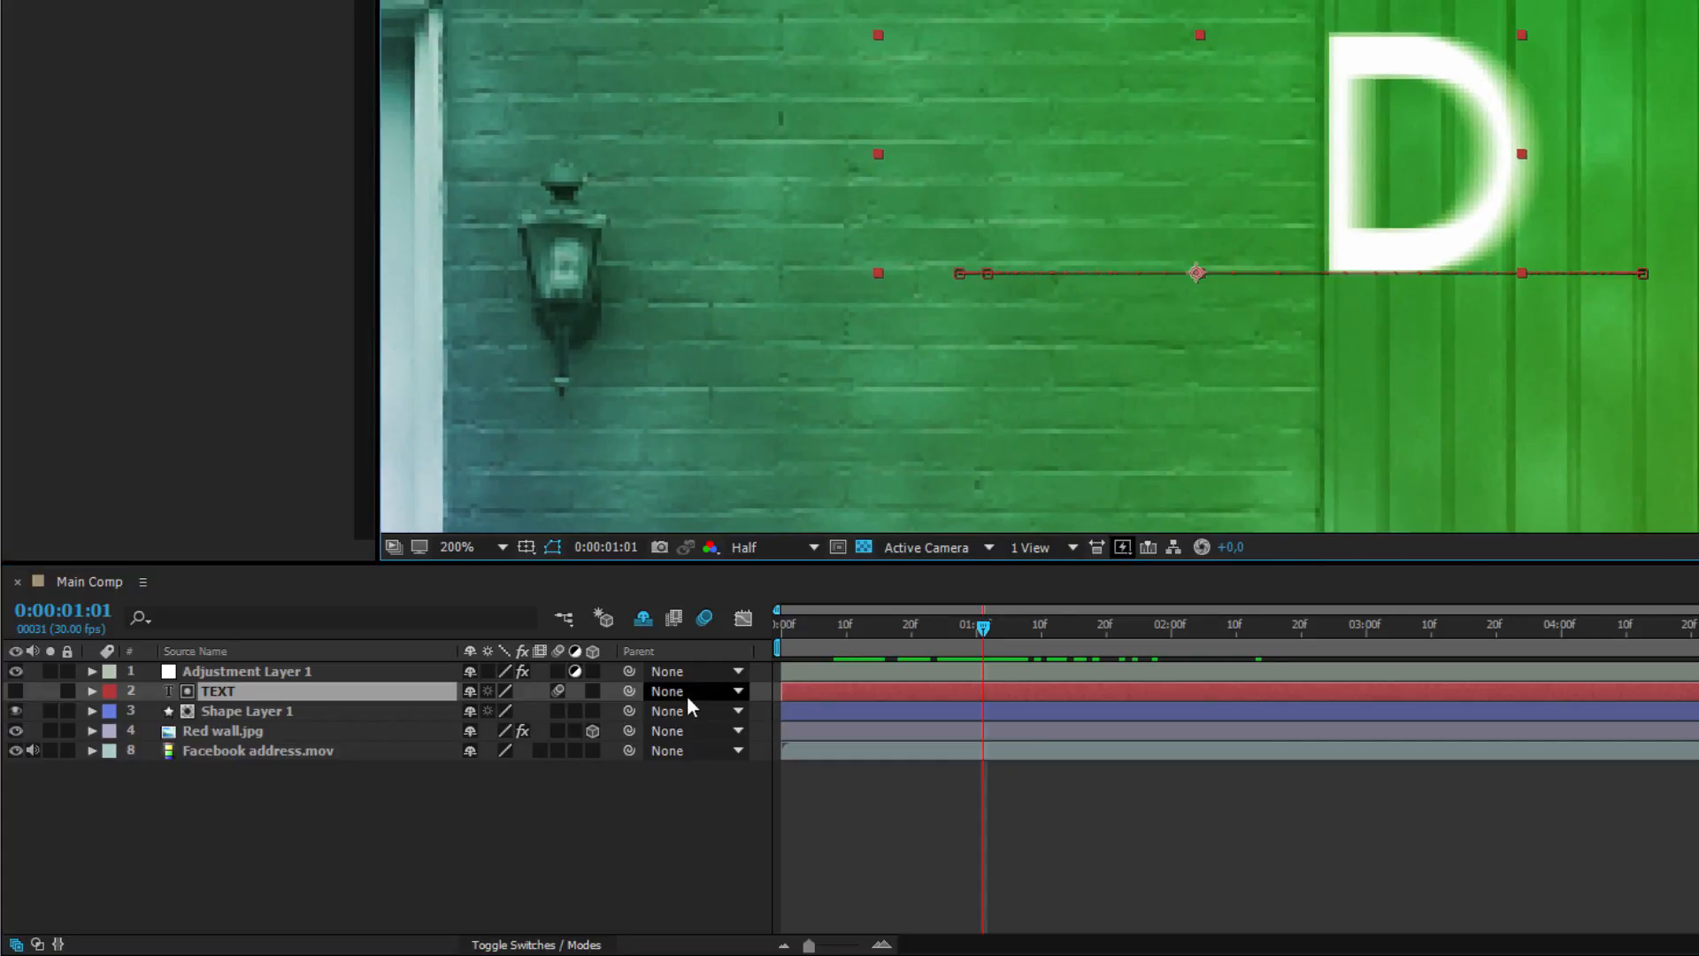
click(559, 690)
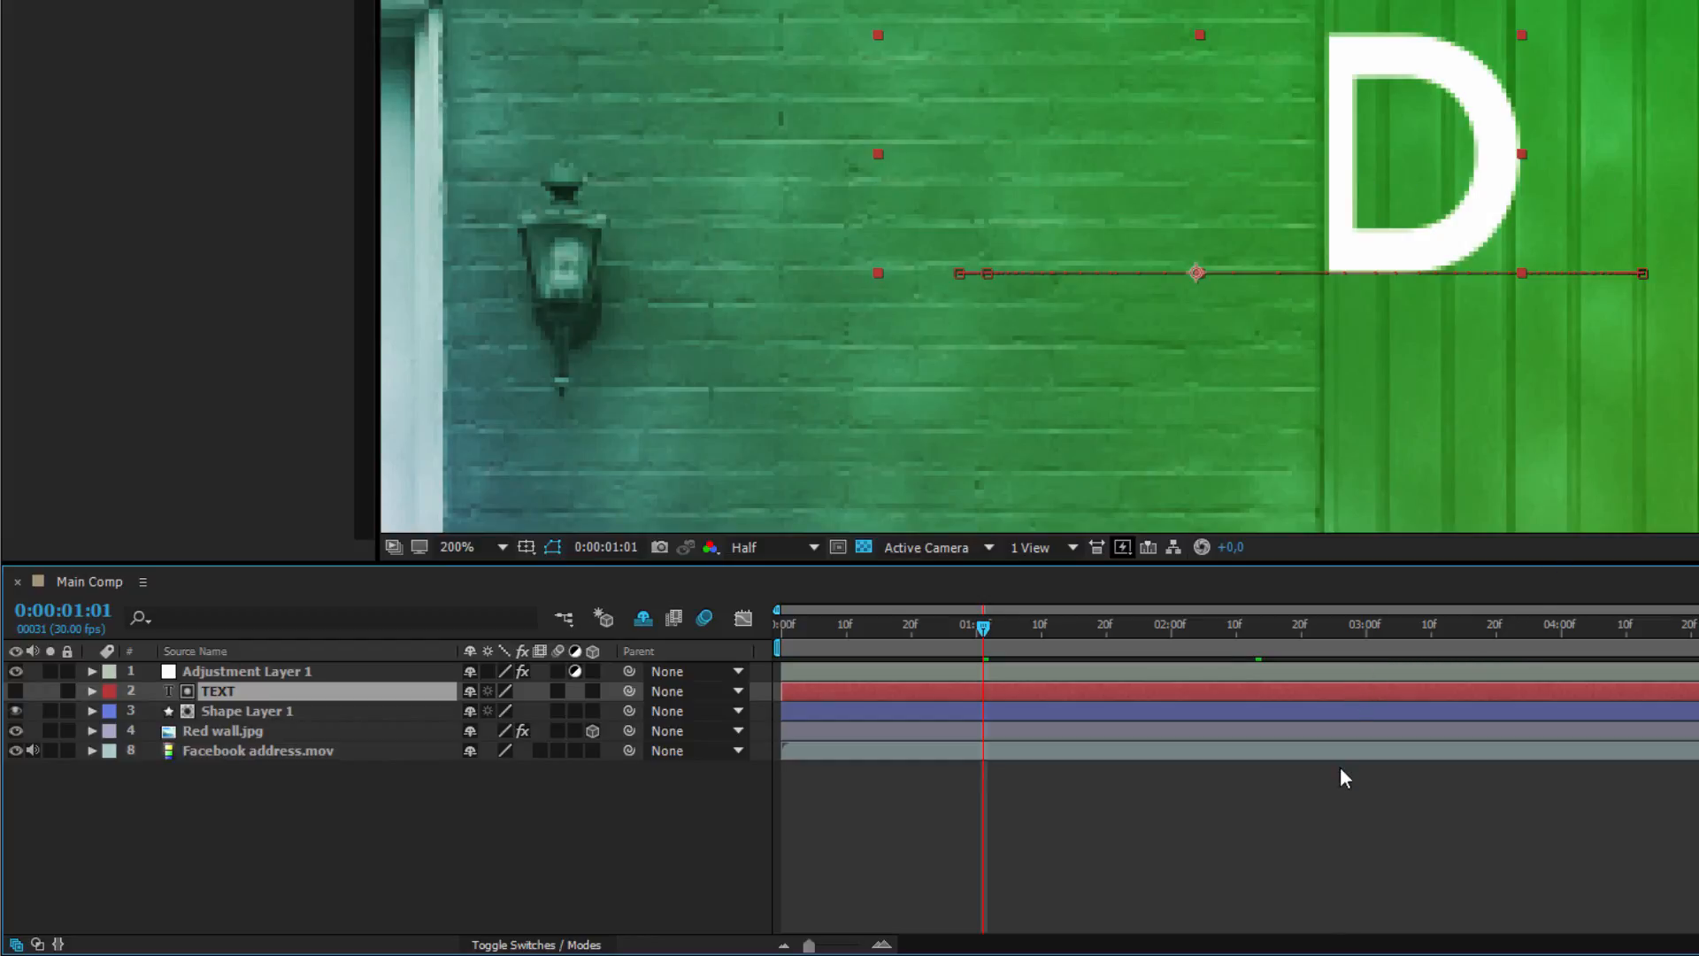
Step: Turn the TEXT layer's motion blur on, disable motion blur for the whole composition, and turn the TEXT layer's motion blur off
click(558, 690)
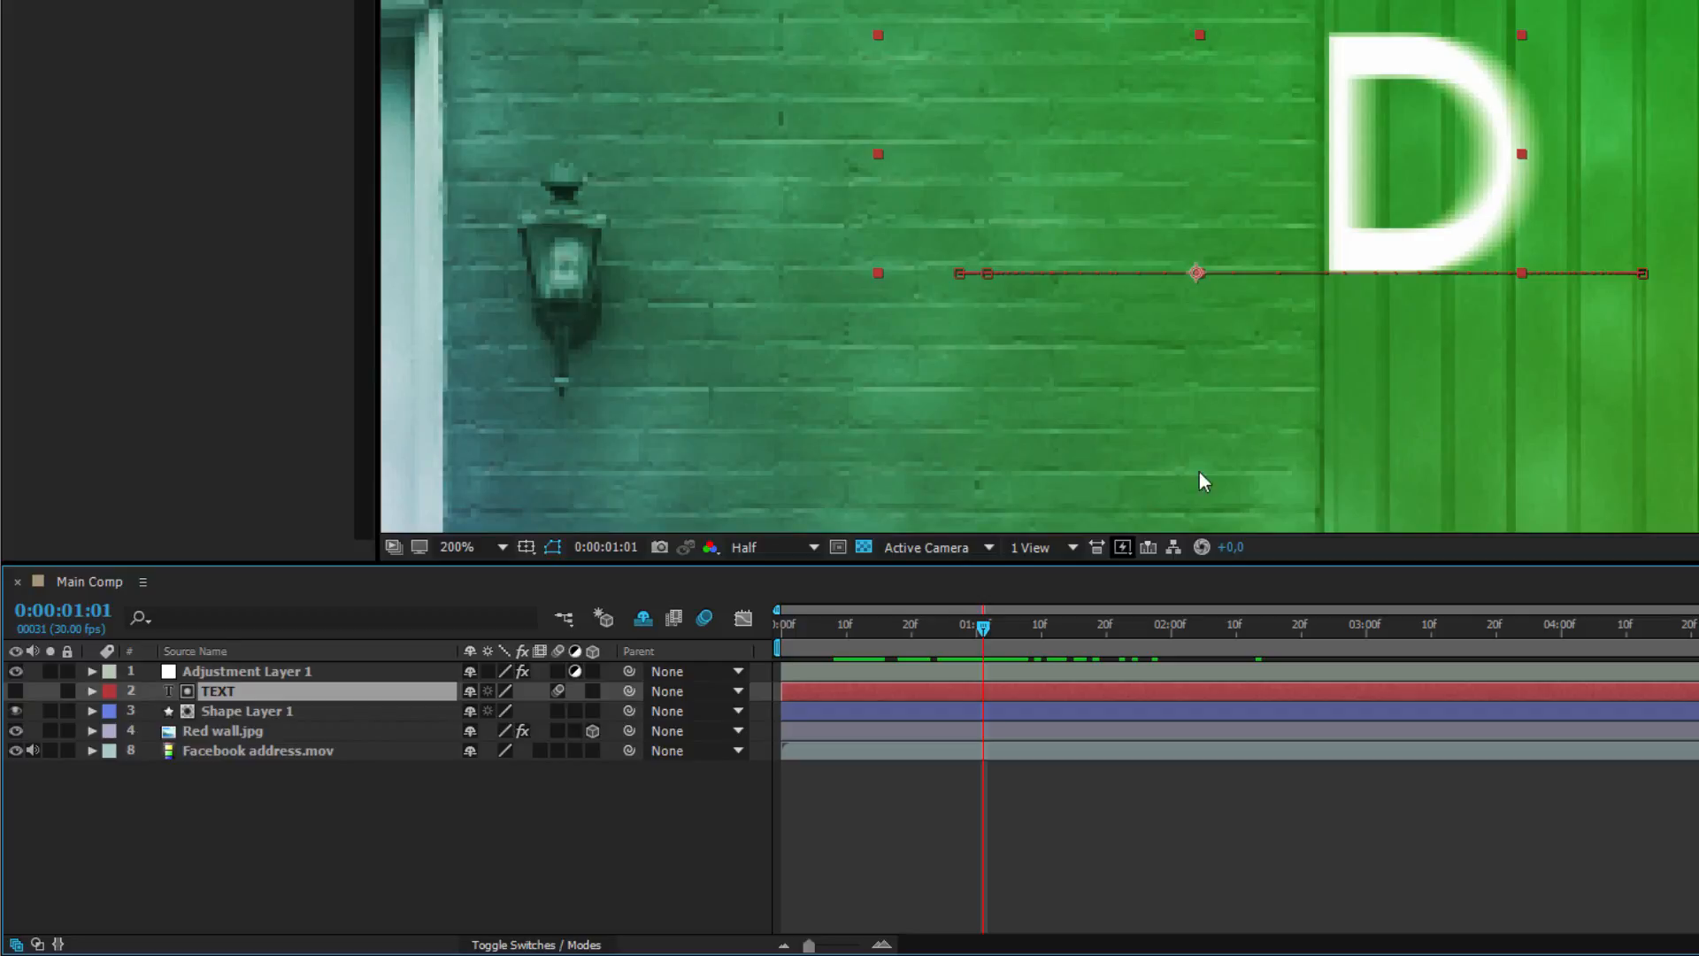
click(695, 619)
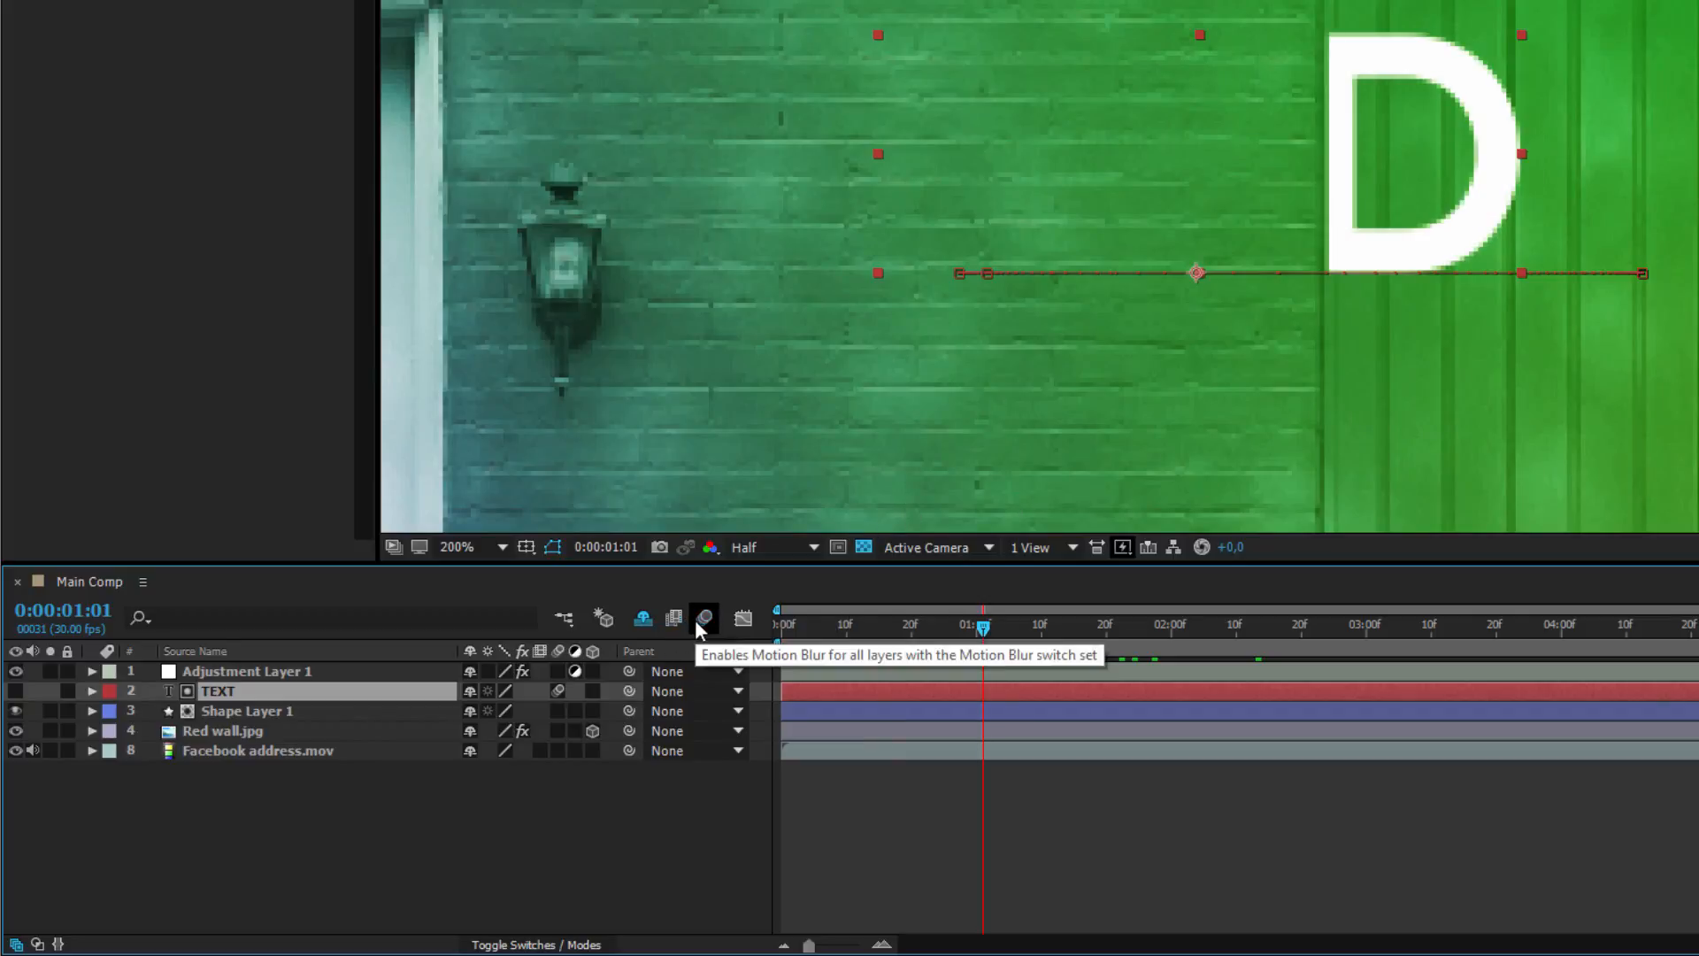
click(557, 692)
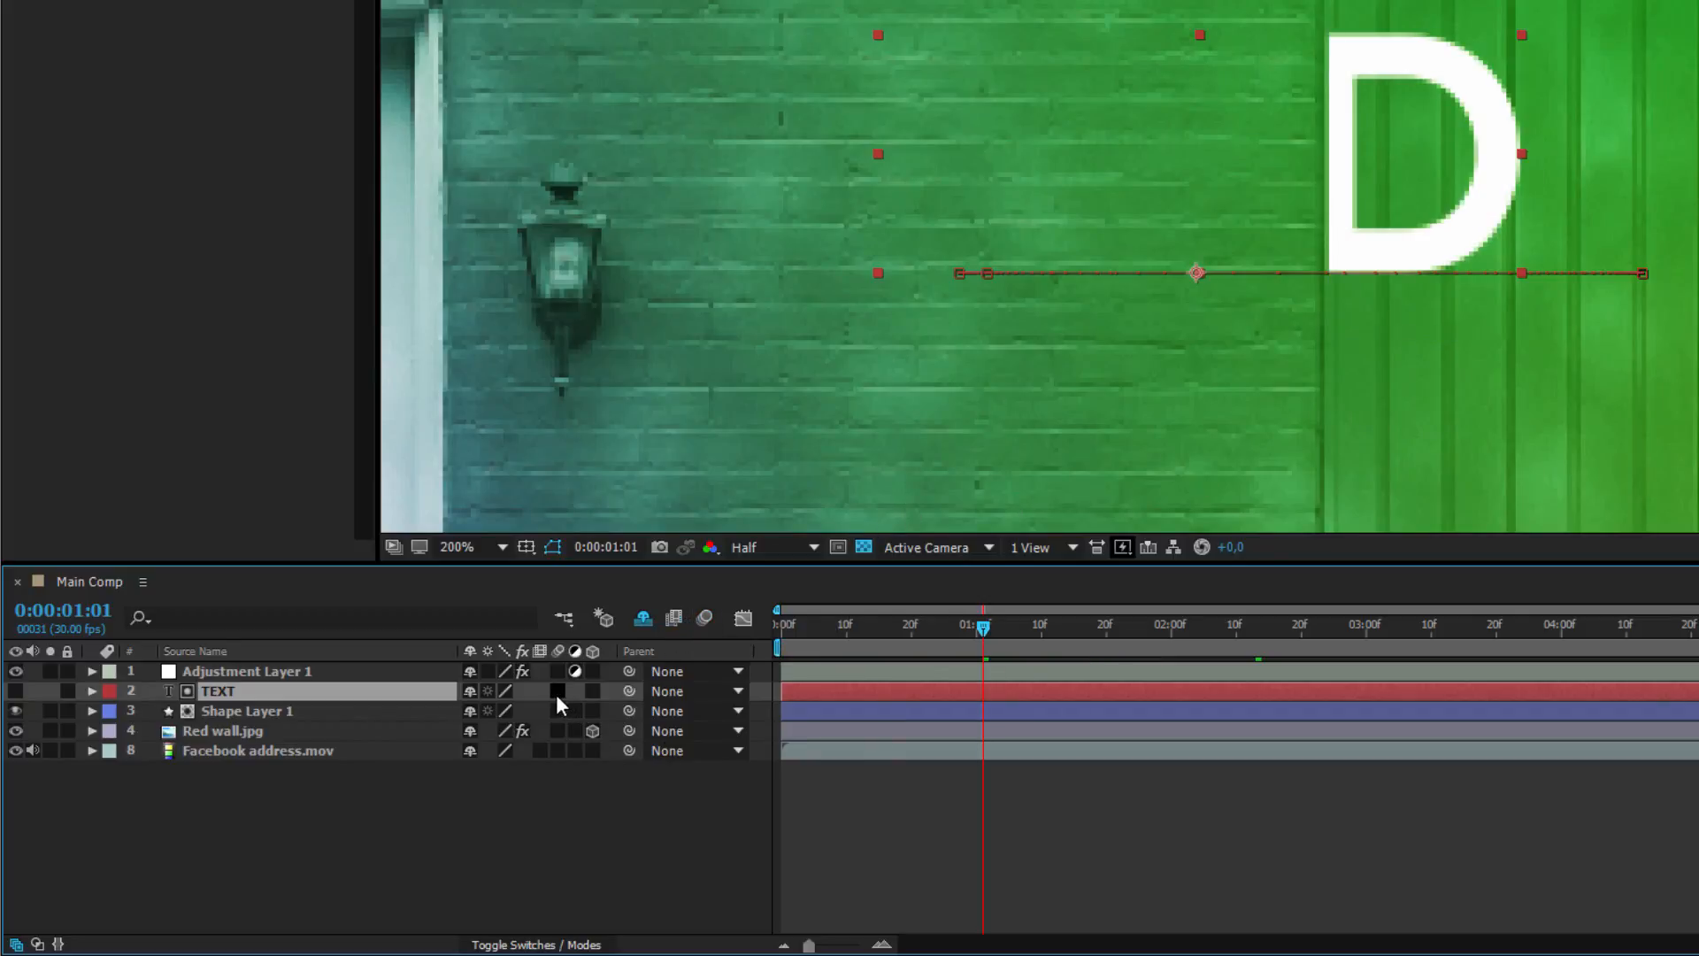
Step: Turn off the adjustment layer switch of Adjustment Layer 1 and set its gradient's blending mode to None
click(277, 670)
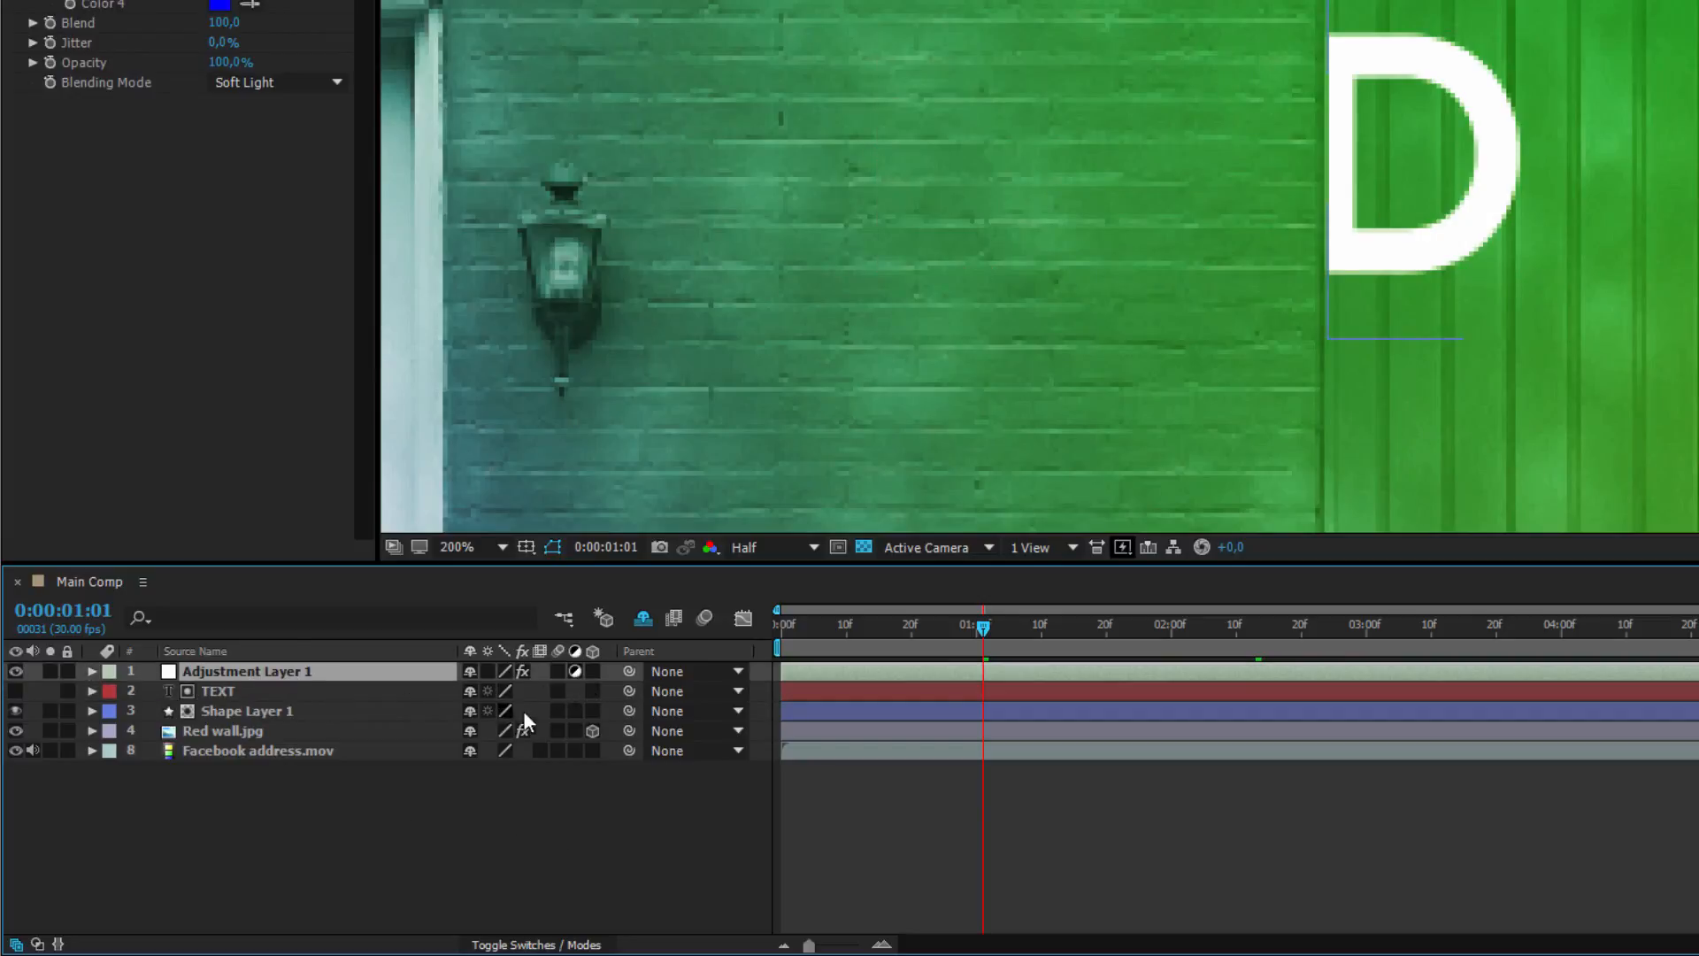
scroll(1165, 352, down, 1)
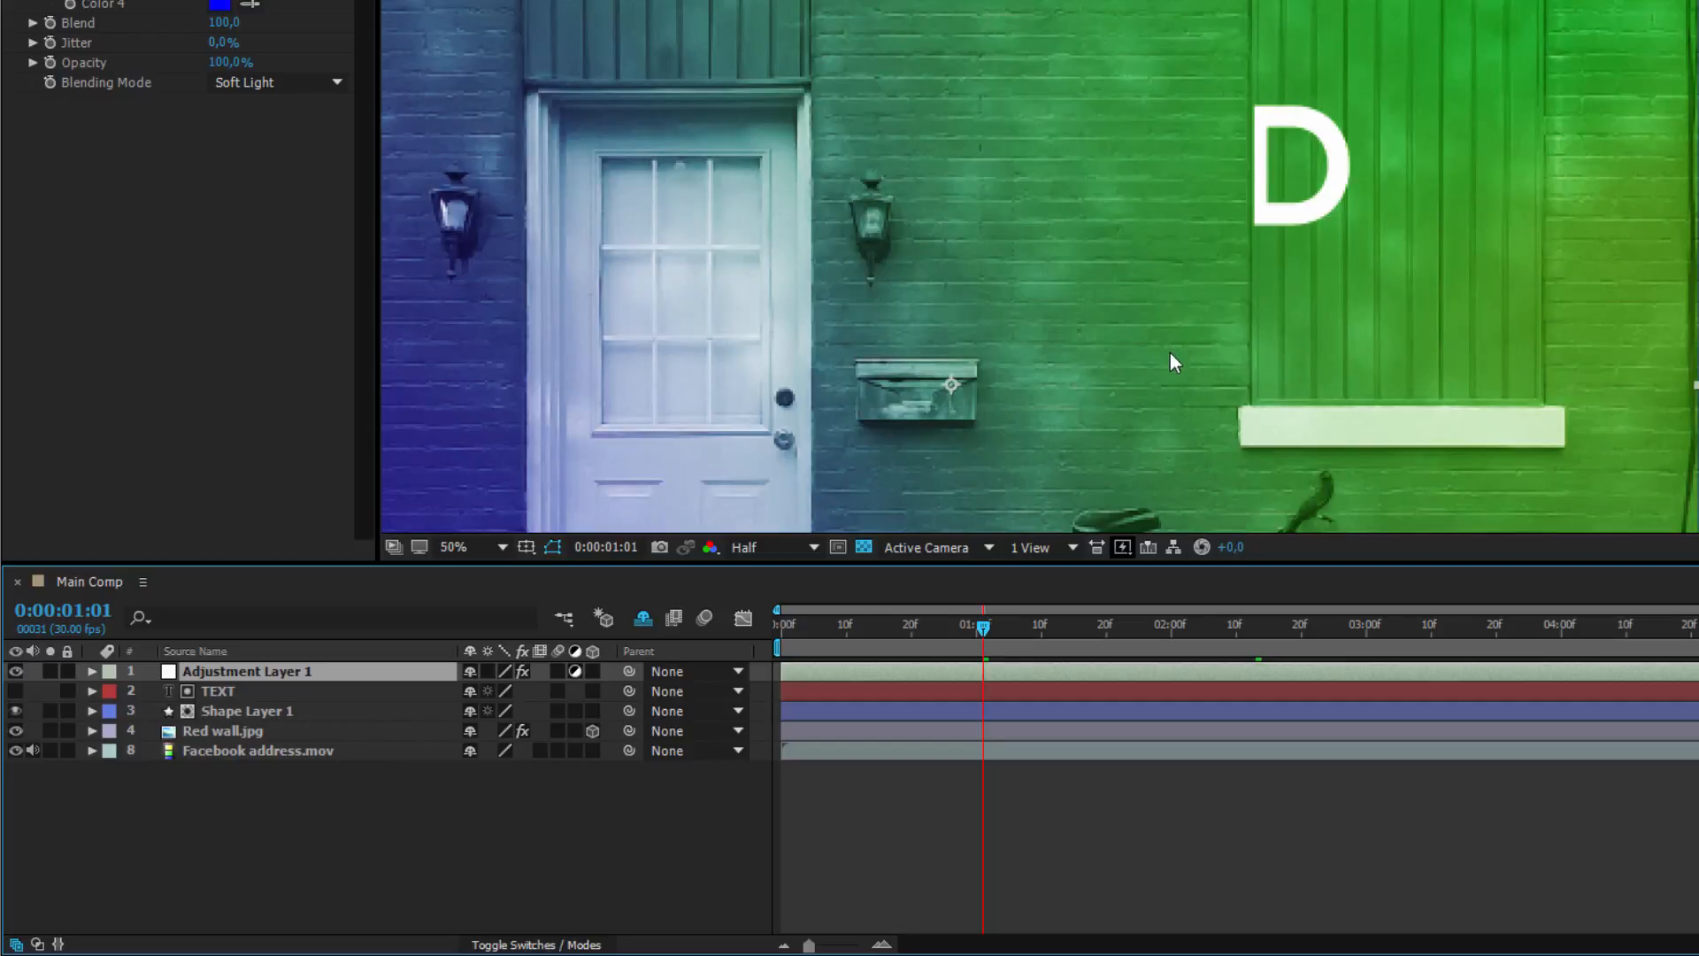
scroll(1170, 353, down, 1)
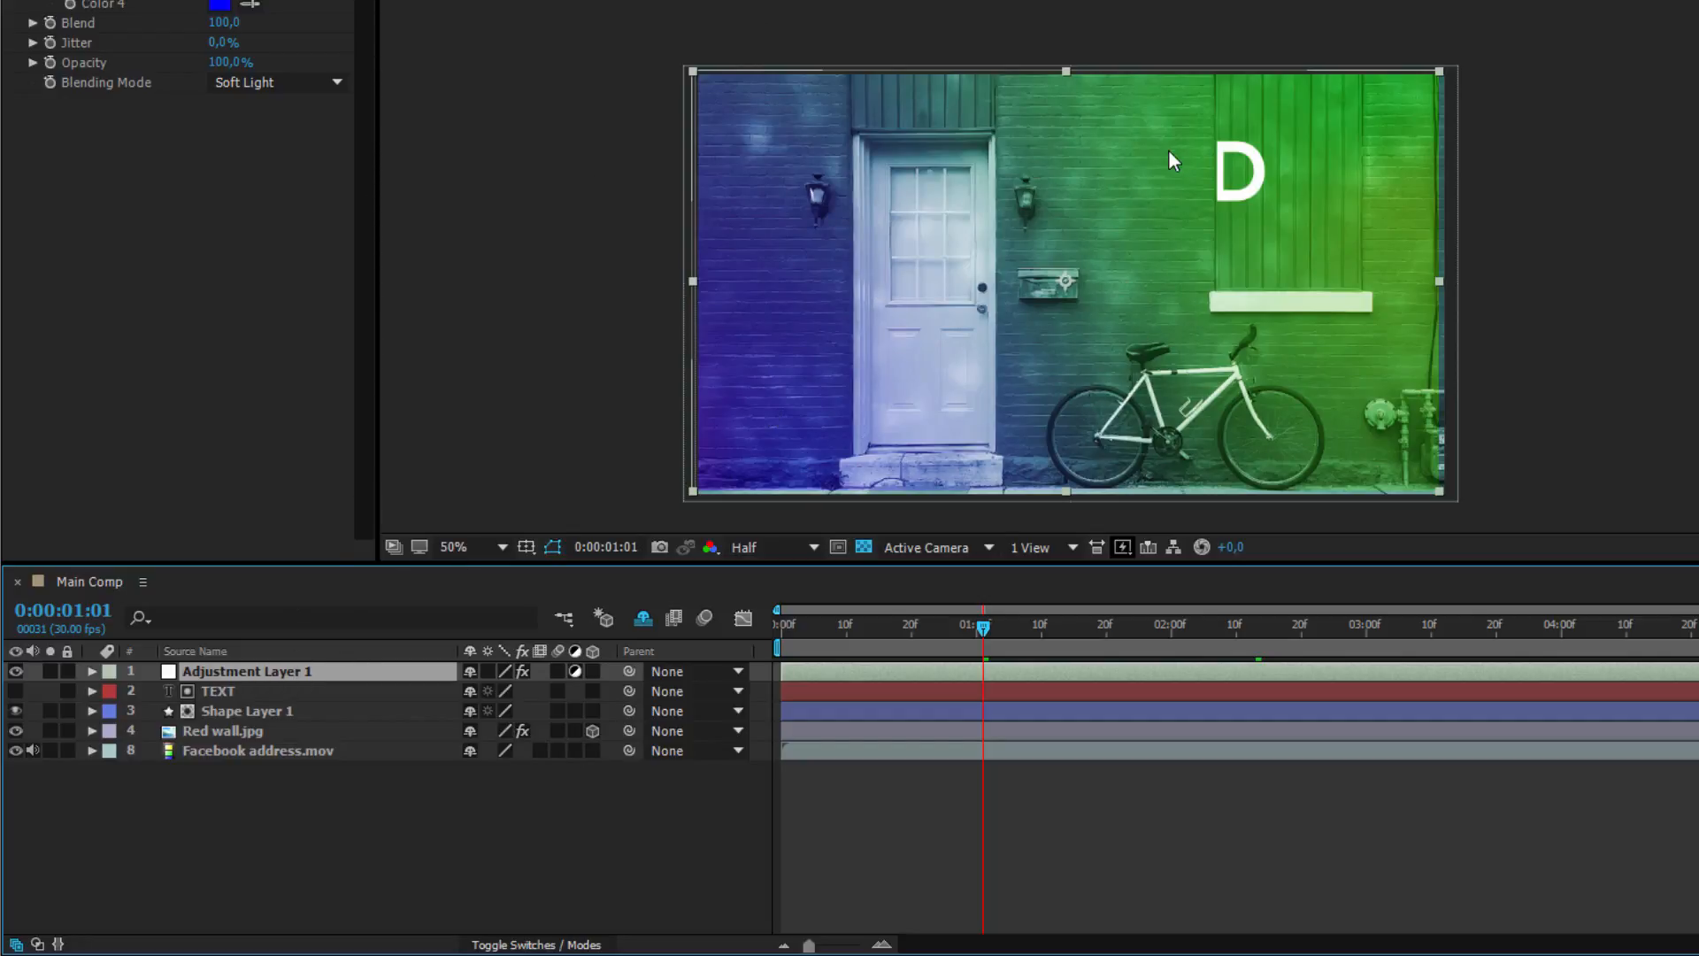
click(575, 671)
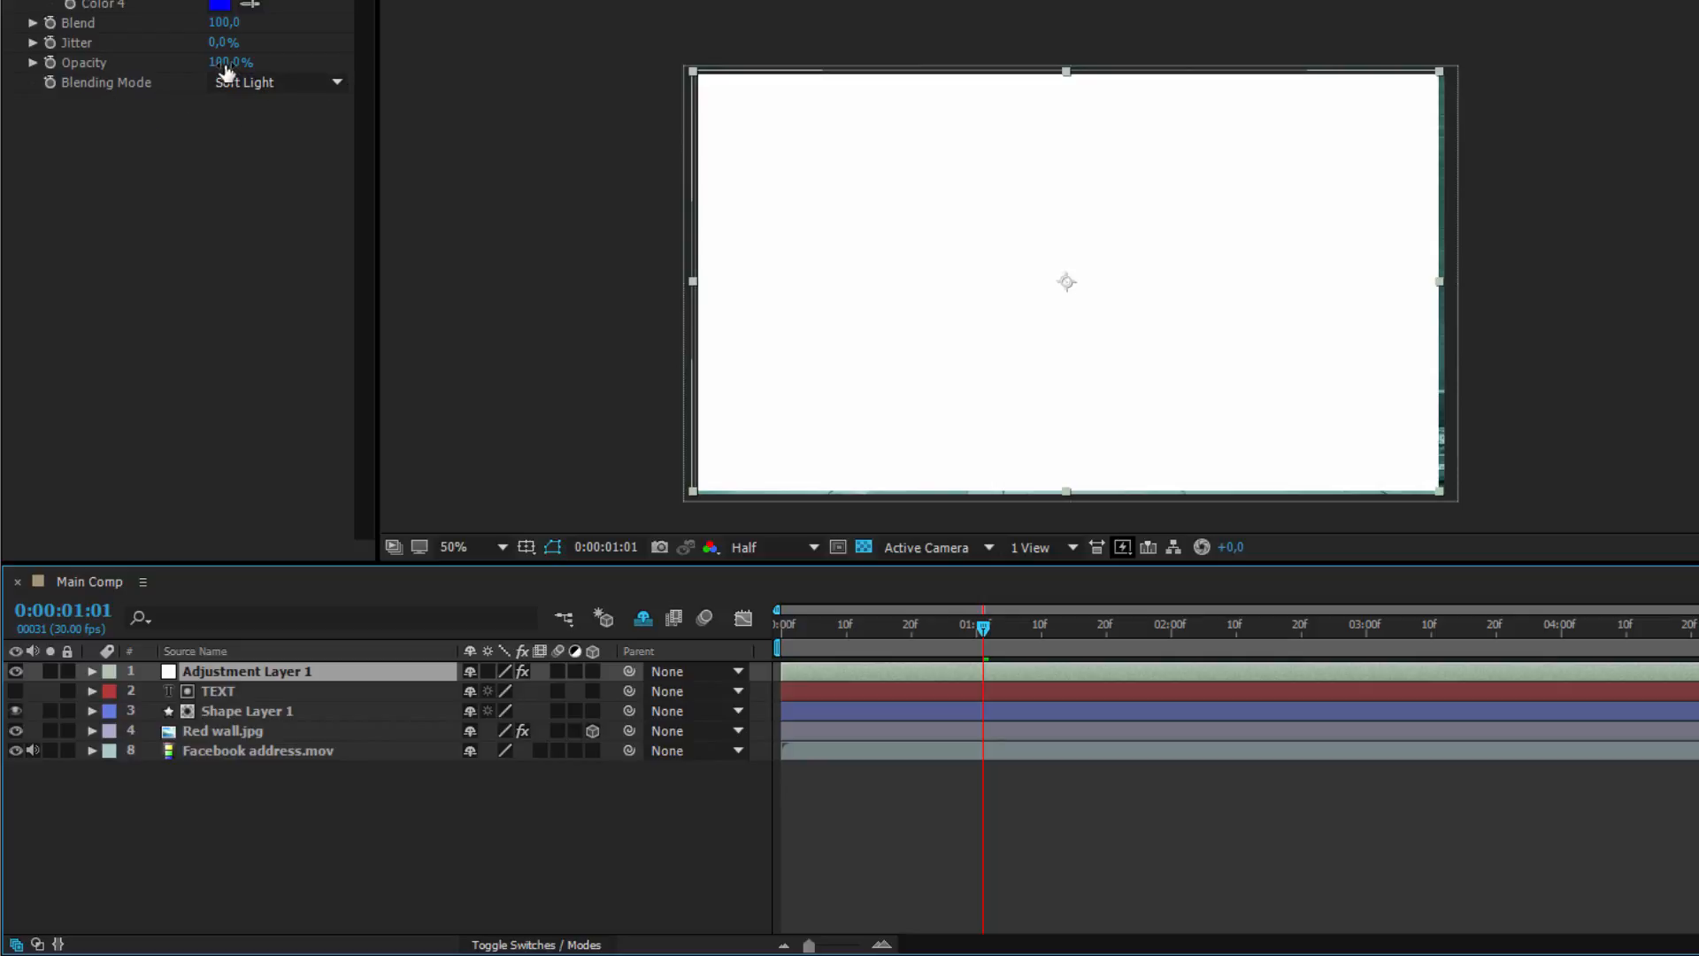
click(305, 89)
click(293, 112)
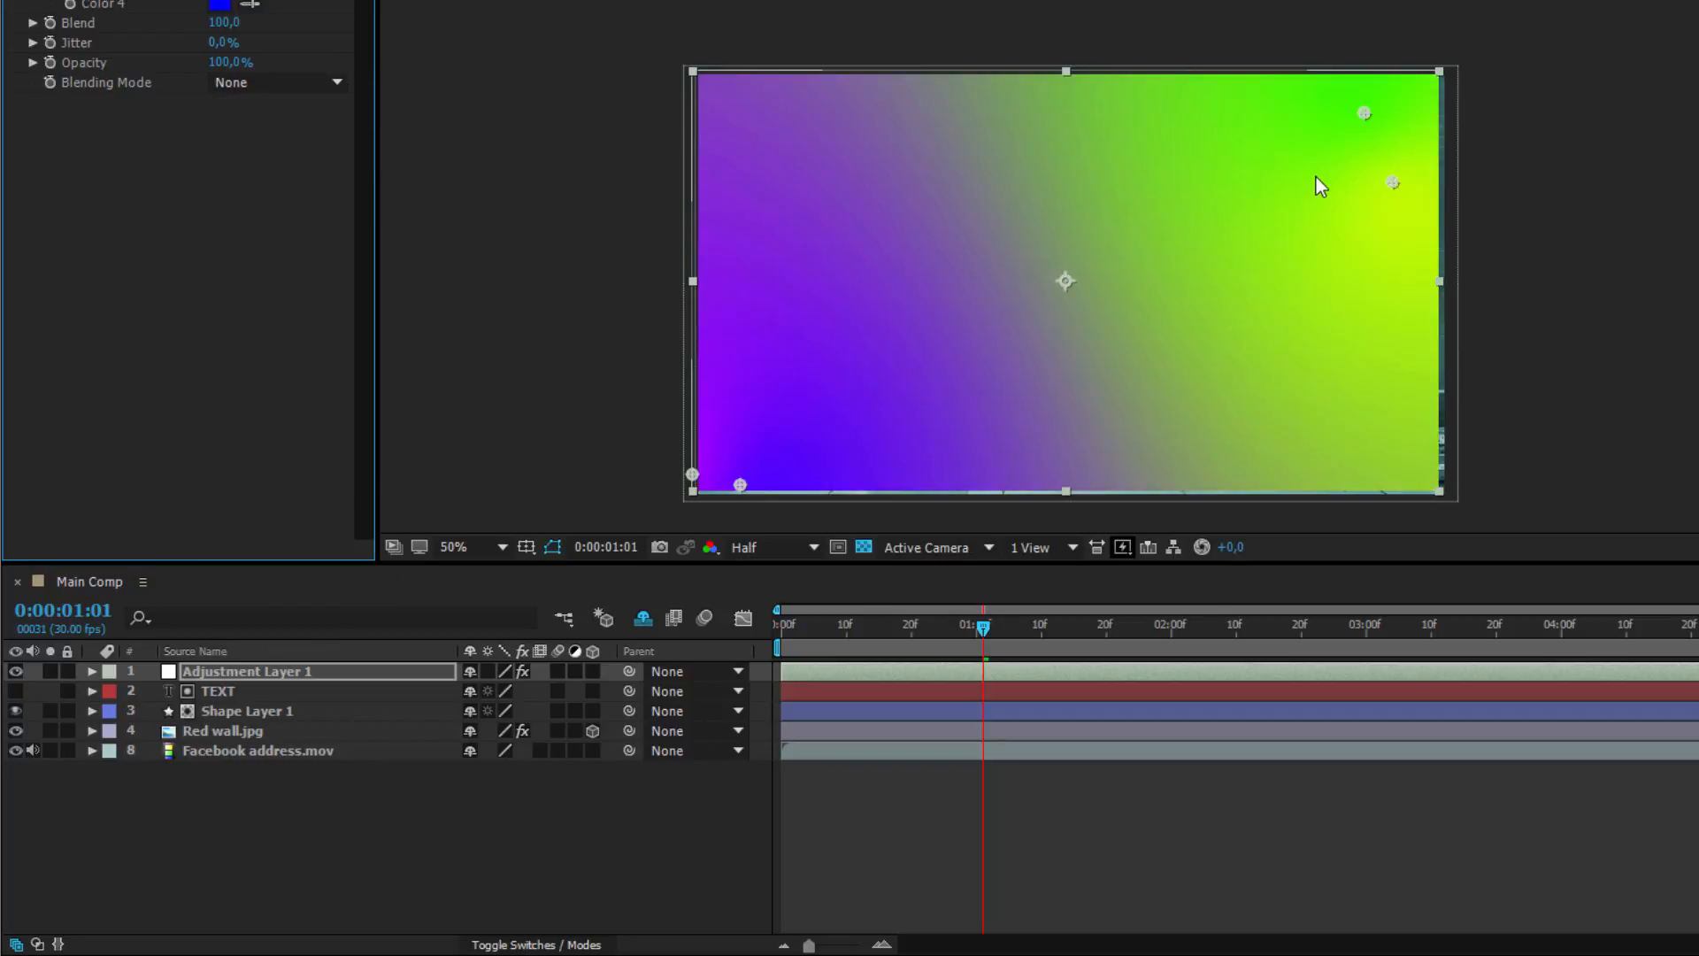
Step: Turn the adjustment layer switch of Adjustment Layer 1 back on and set its gradient's blending mode to Soft Light
click(576, 671)
click(269, 87)
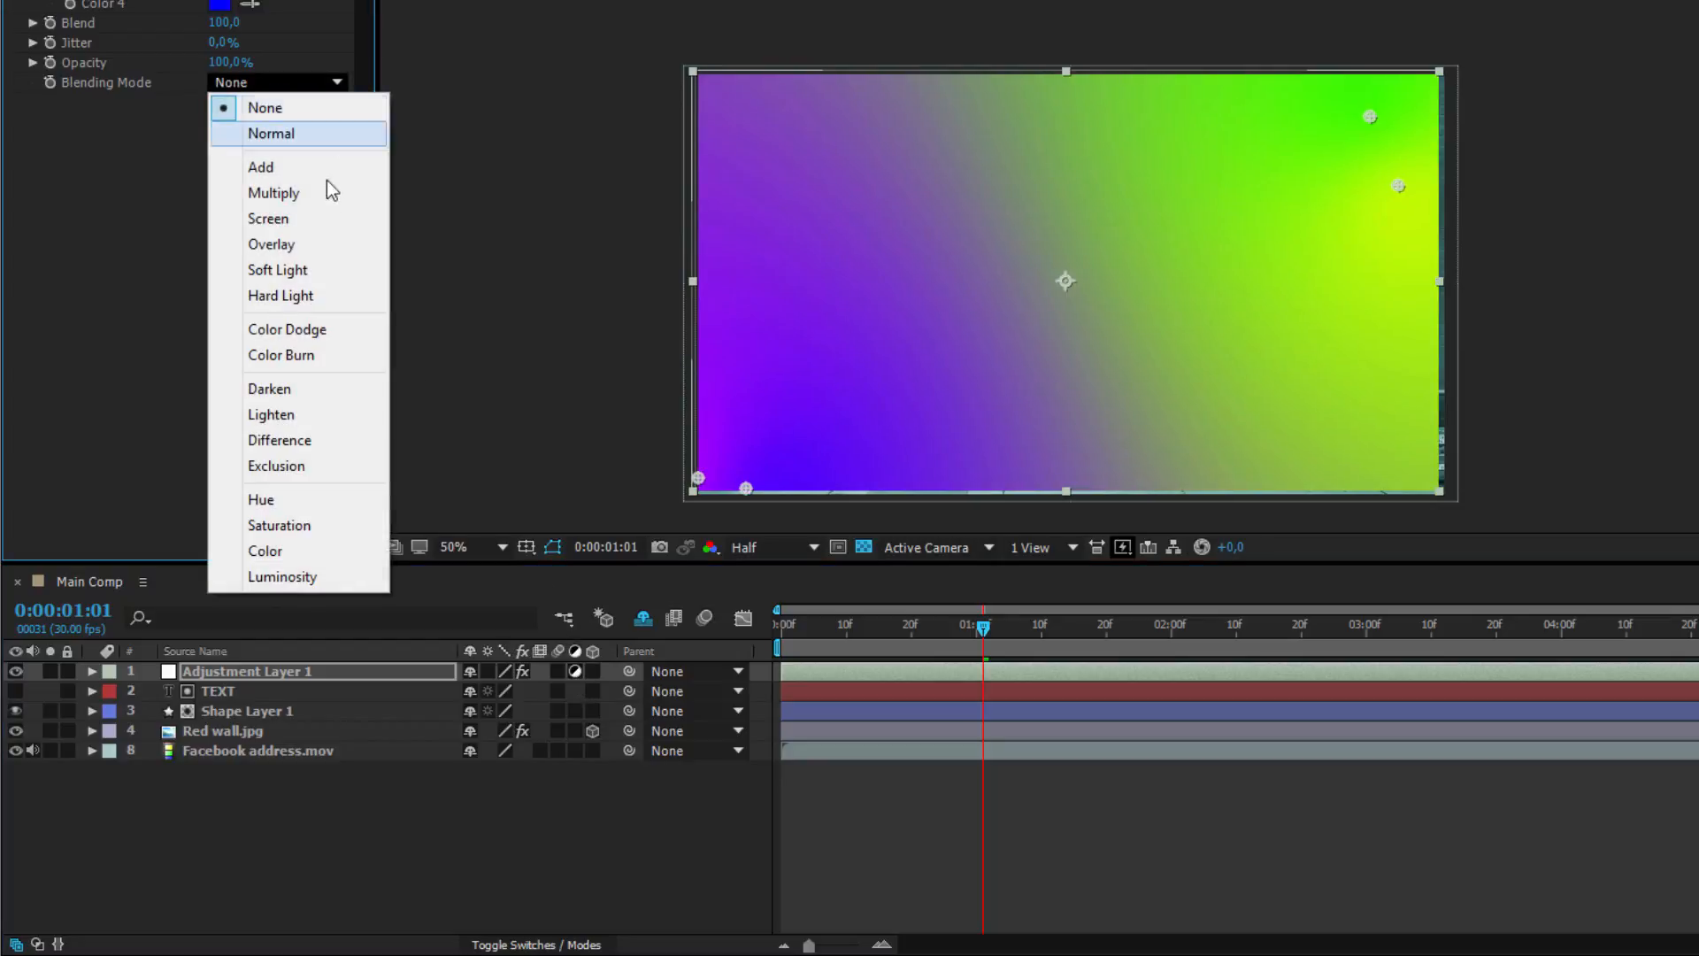
click(331, 269)
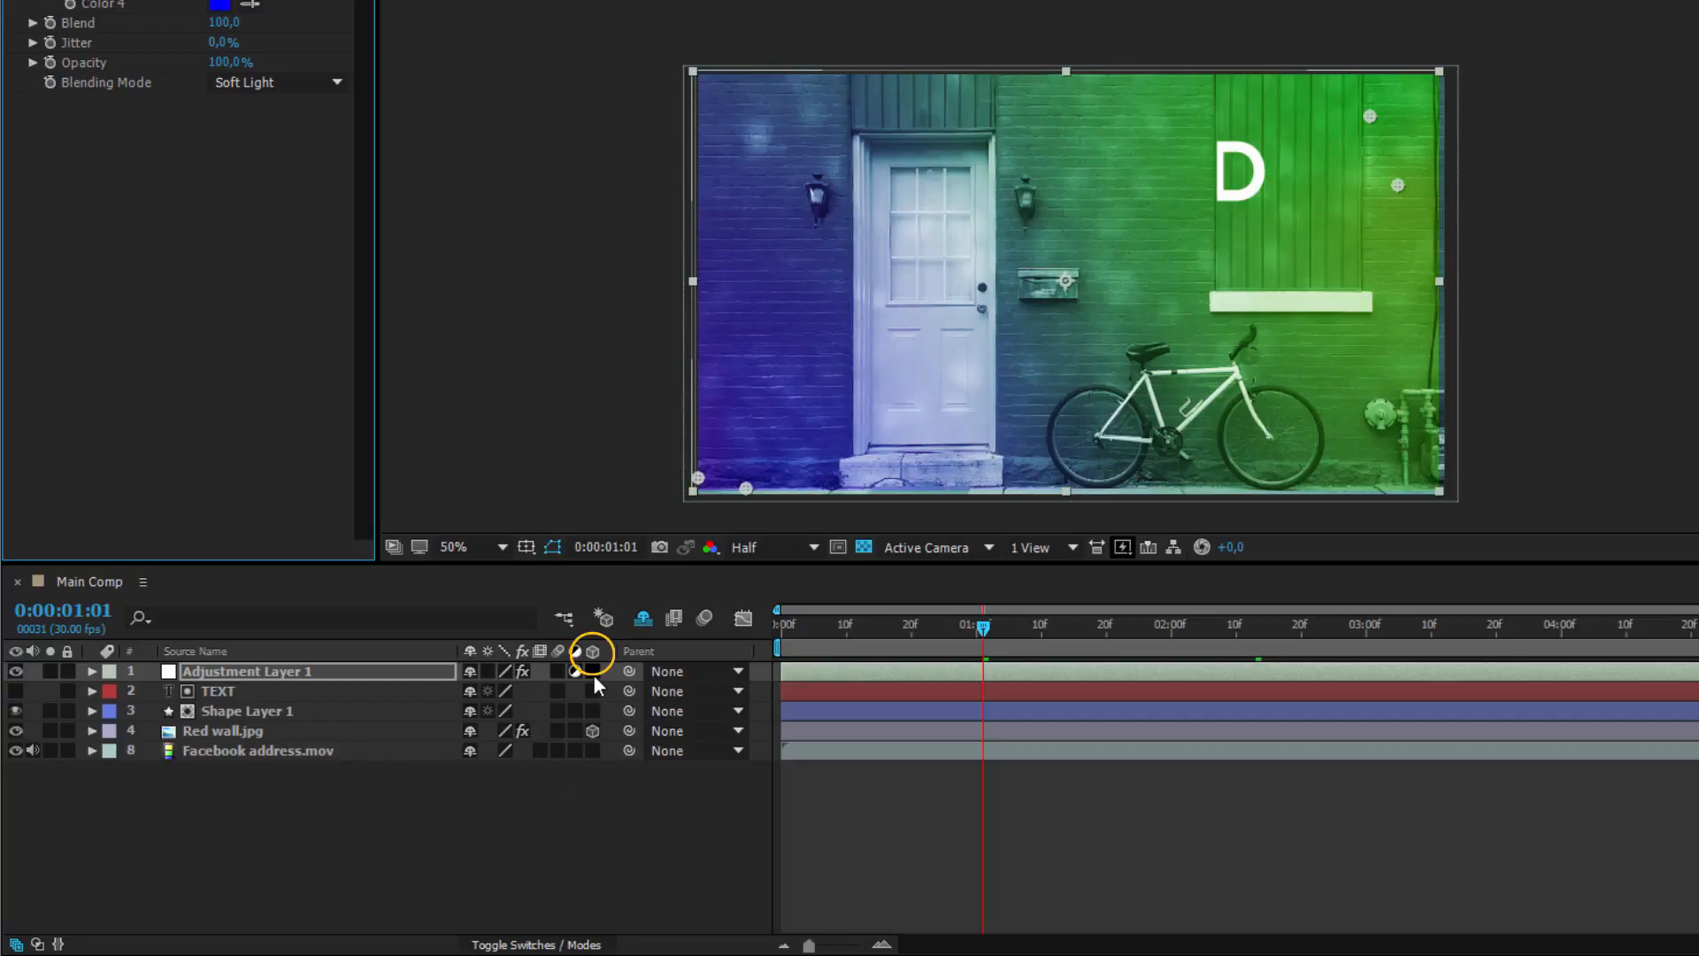
Step: Reveal Shape Layer 1's Position property, try shifting the layer along X and Y, and leave it at 814, 364
click(277, 730)
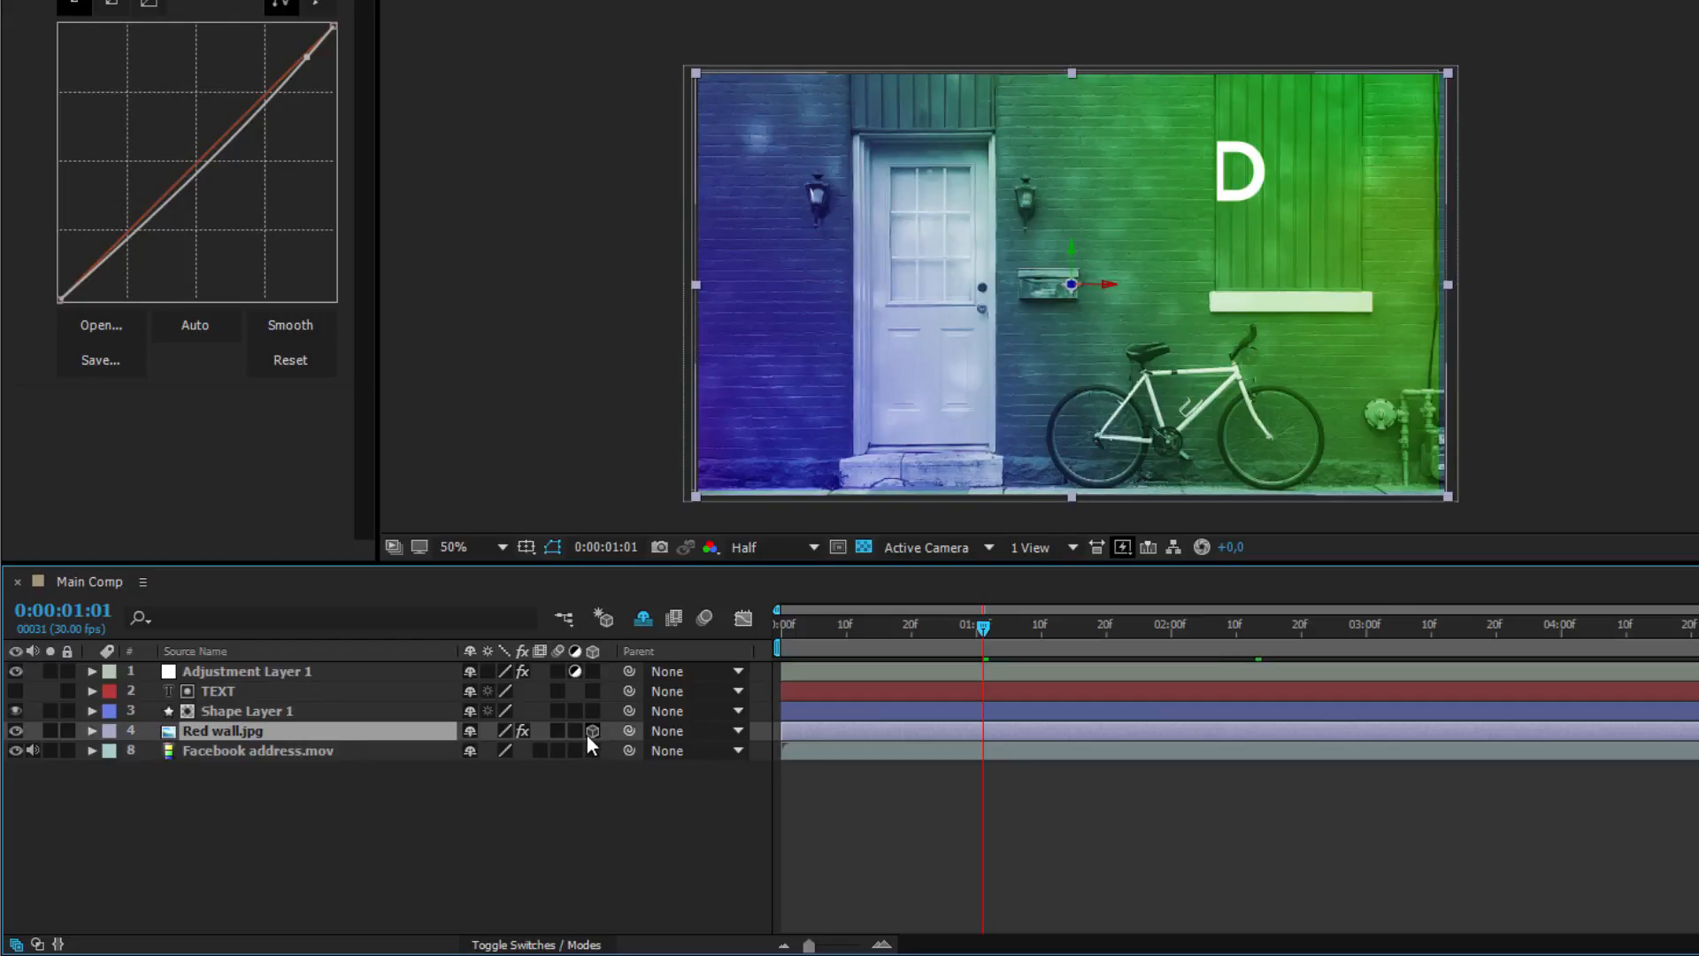
click(255, 714)
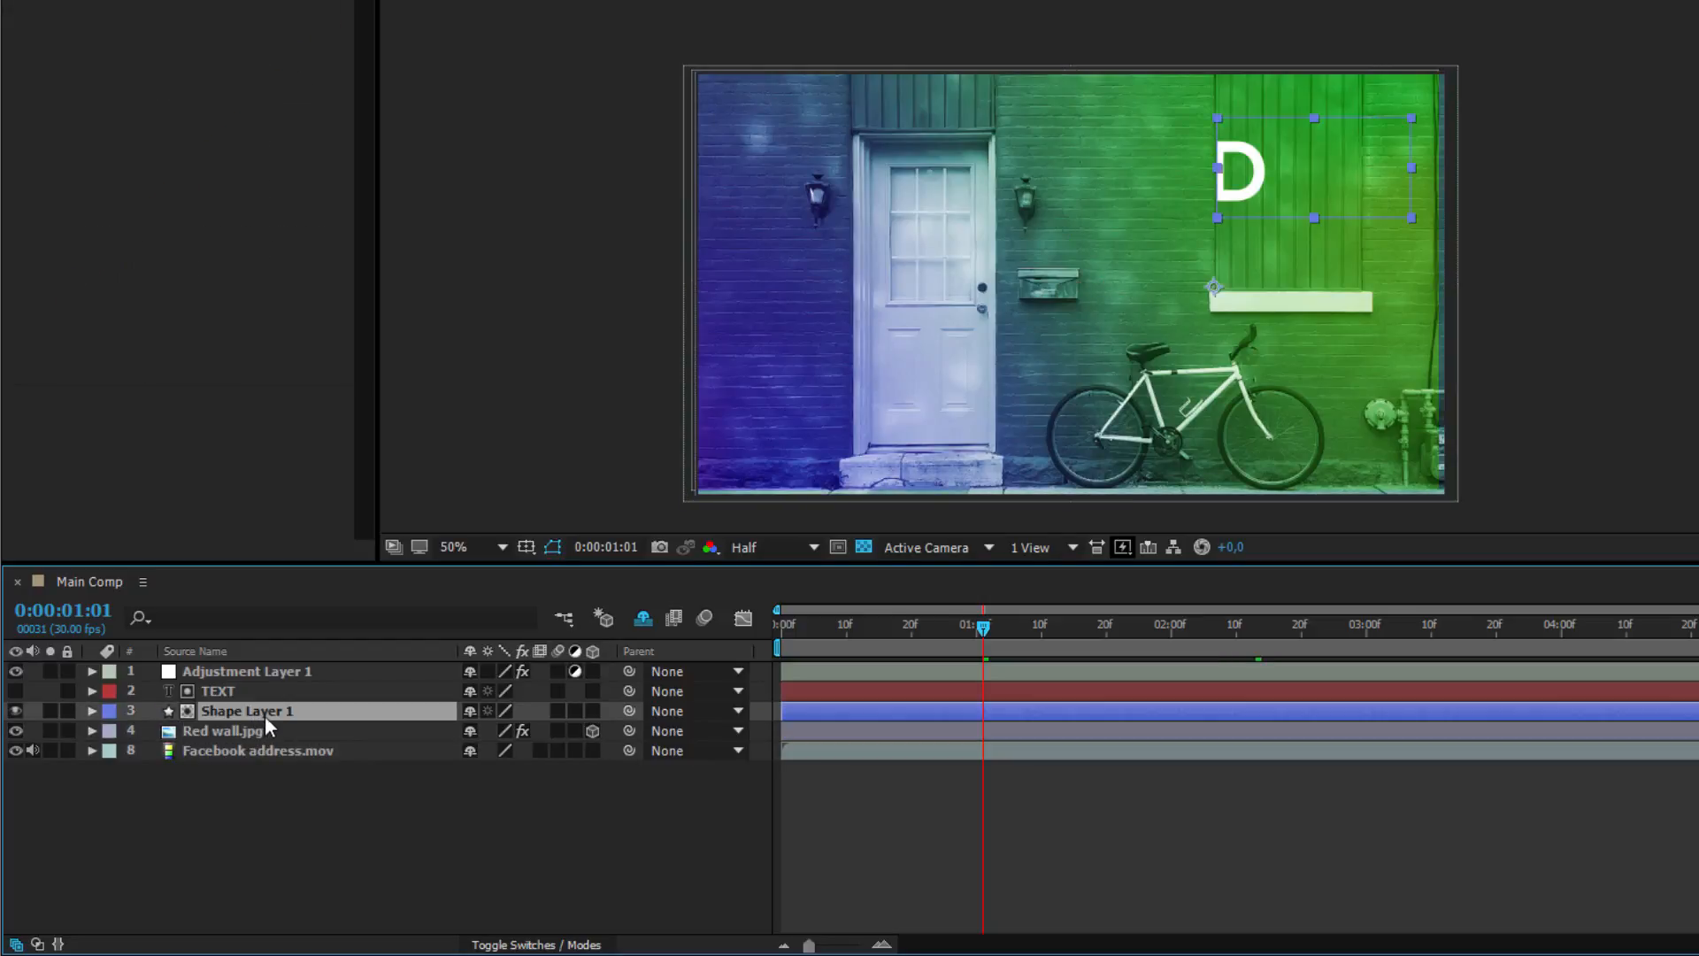
key(p)
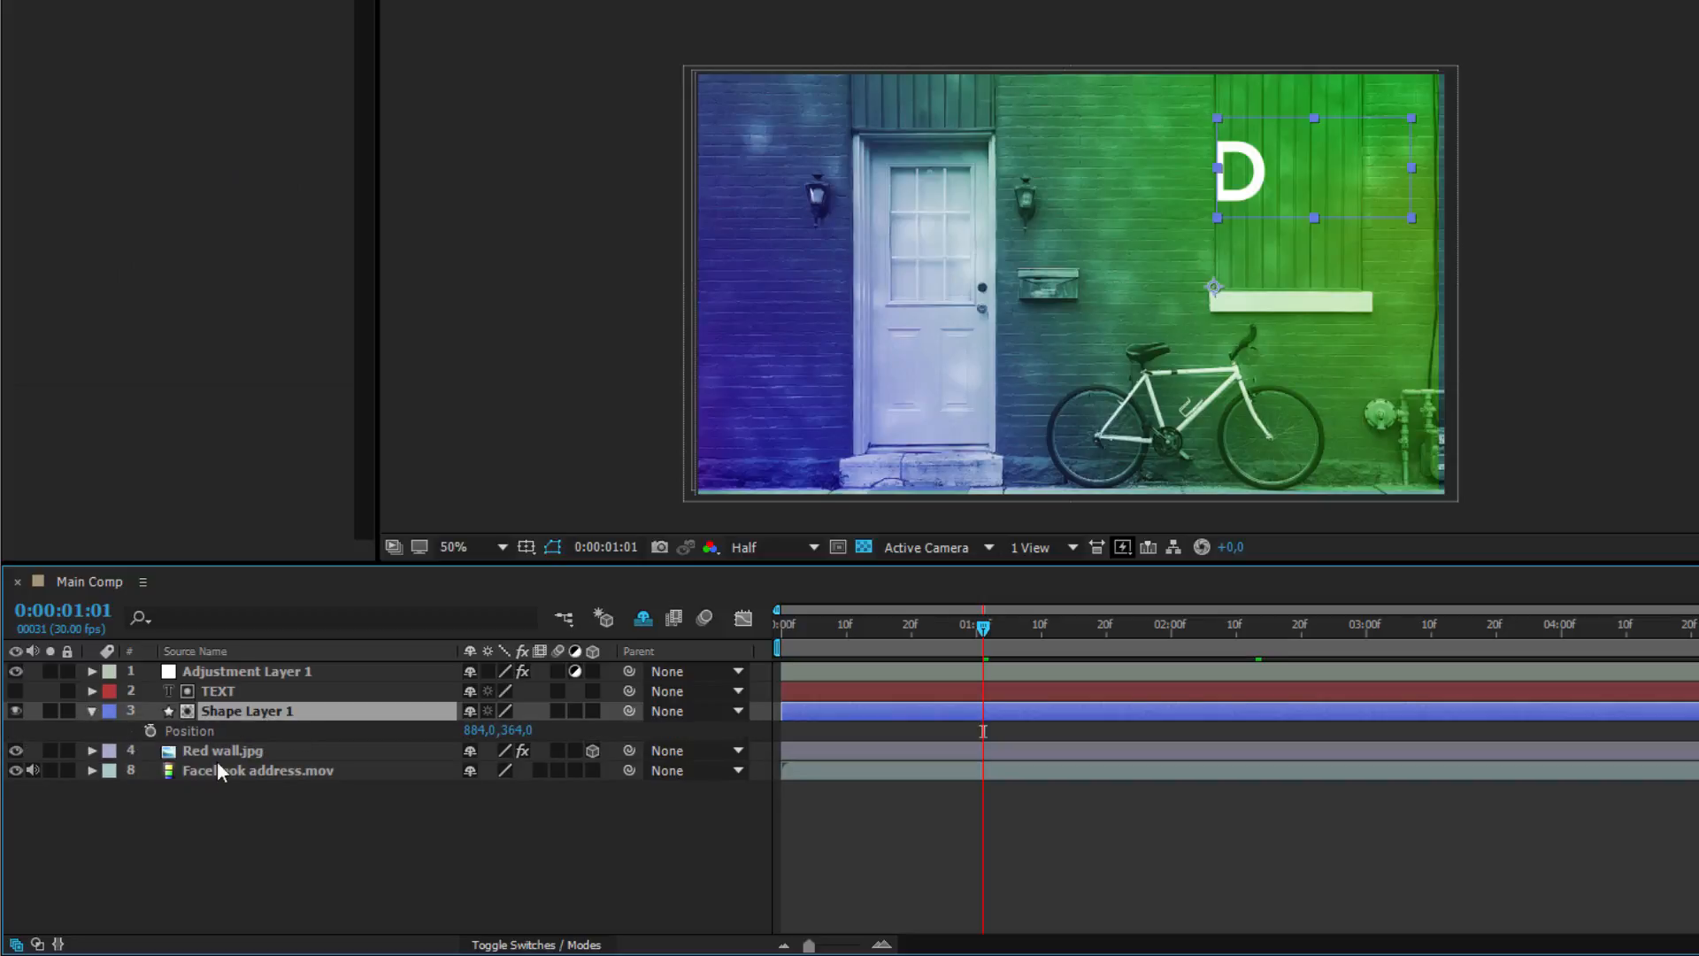
drag(471, 731, 529, 728)
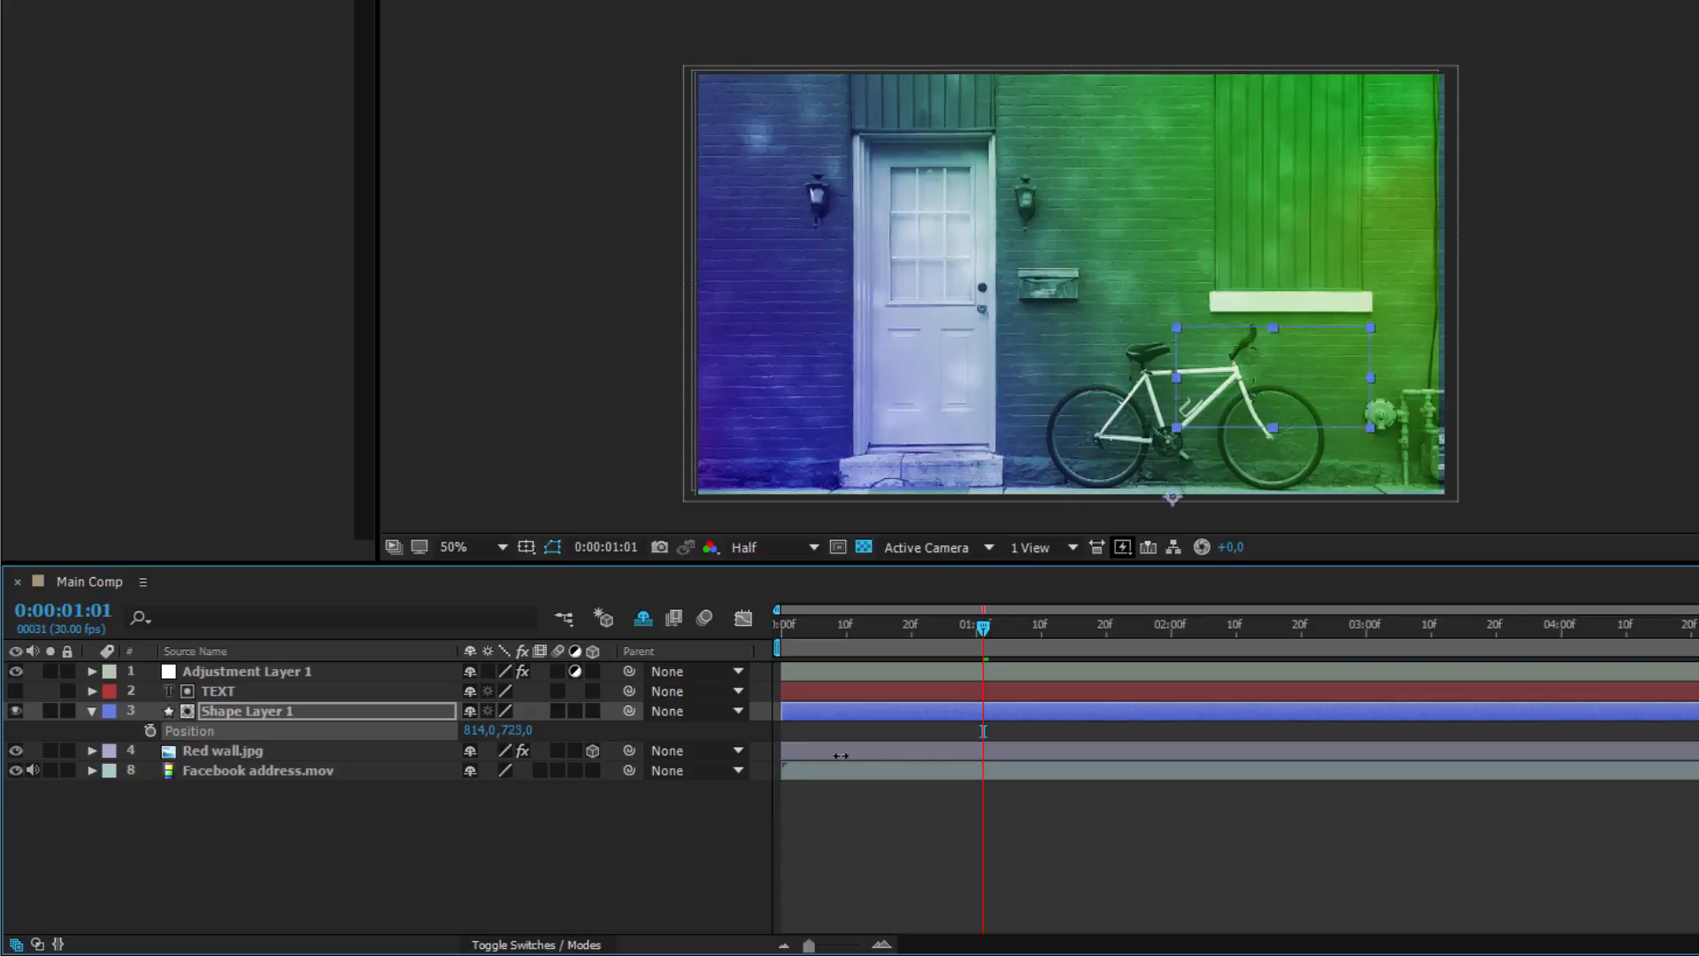
Step: Reveal the 3D layer Red wall.jpg's Position property and set its X value to 627 and its Z value to 466
click(246, 754)
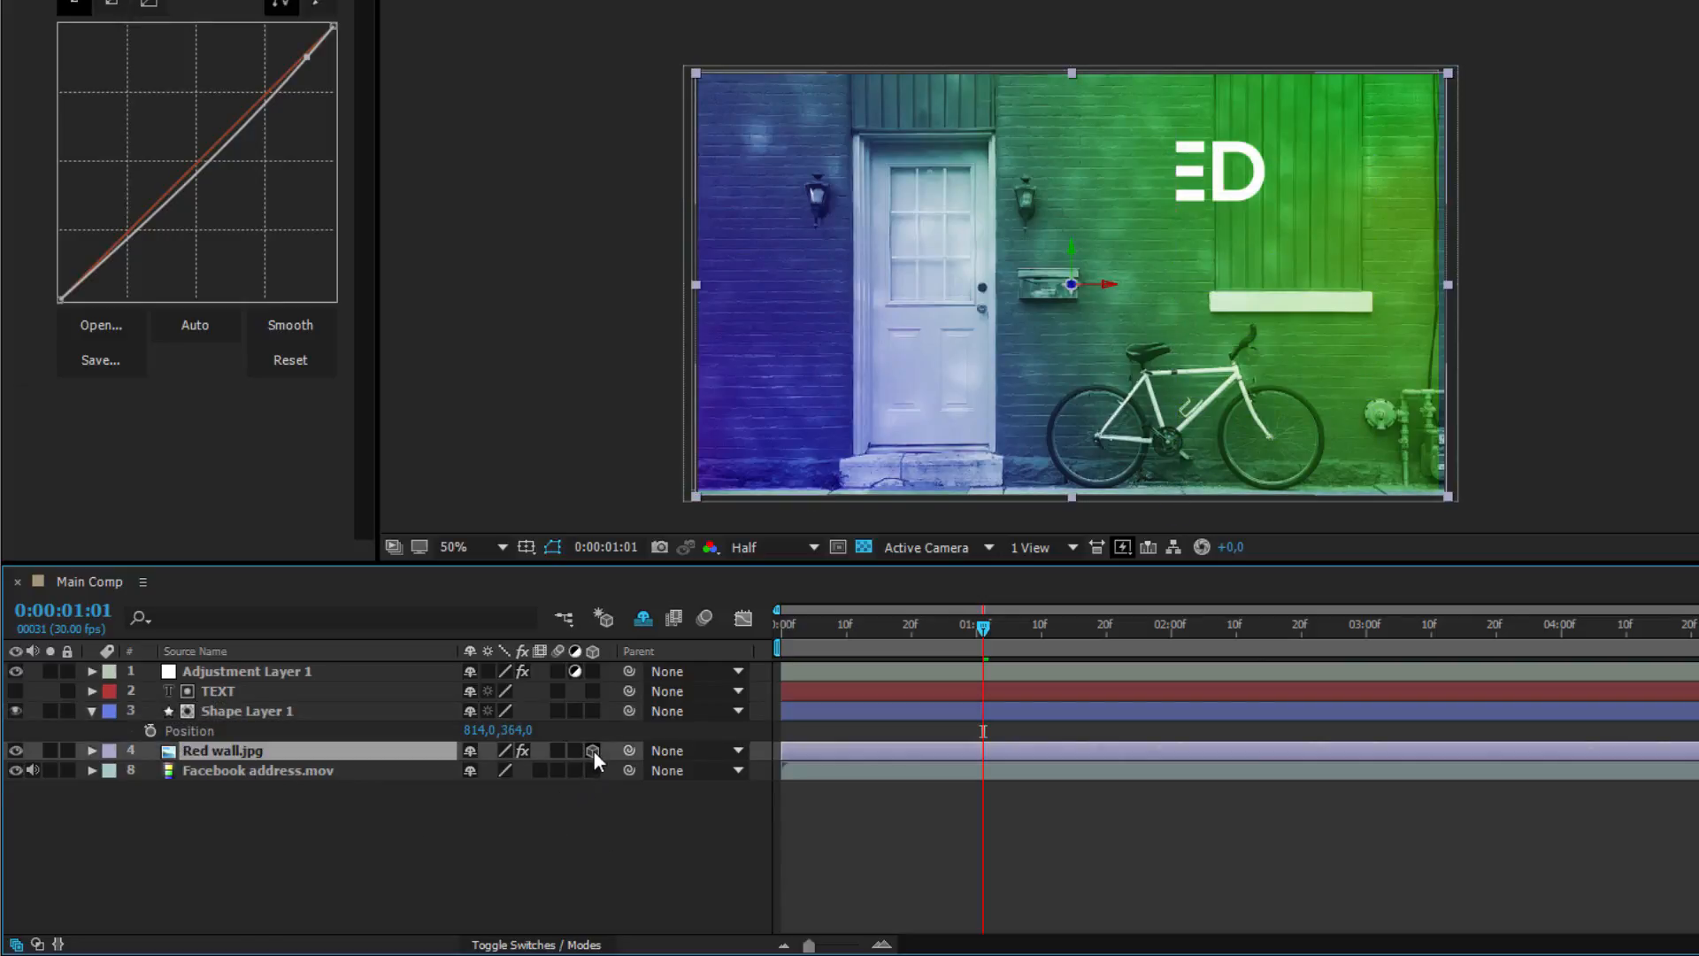
key(p)
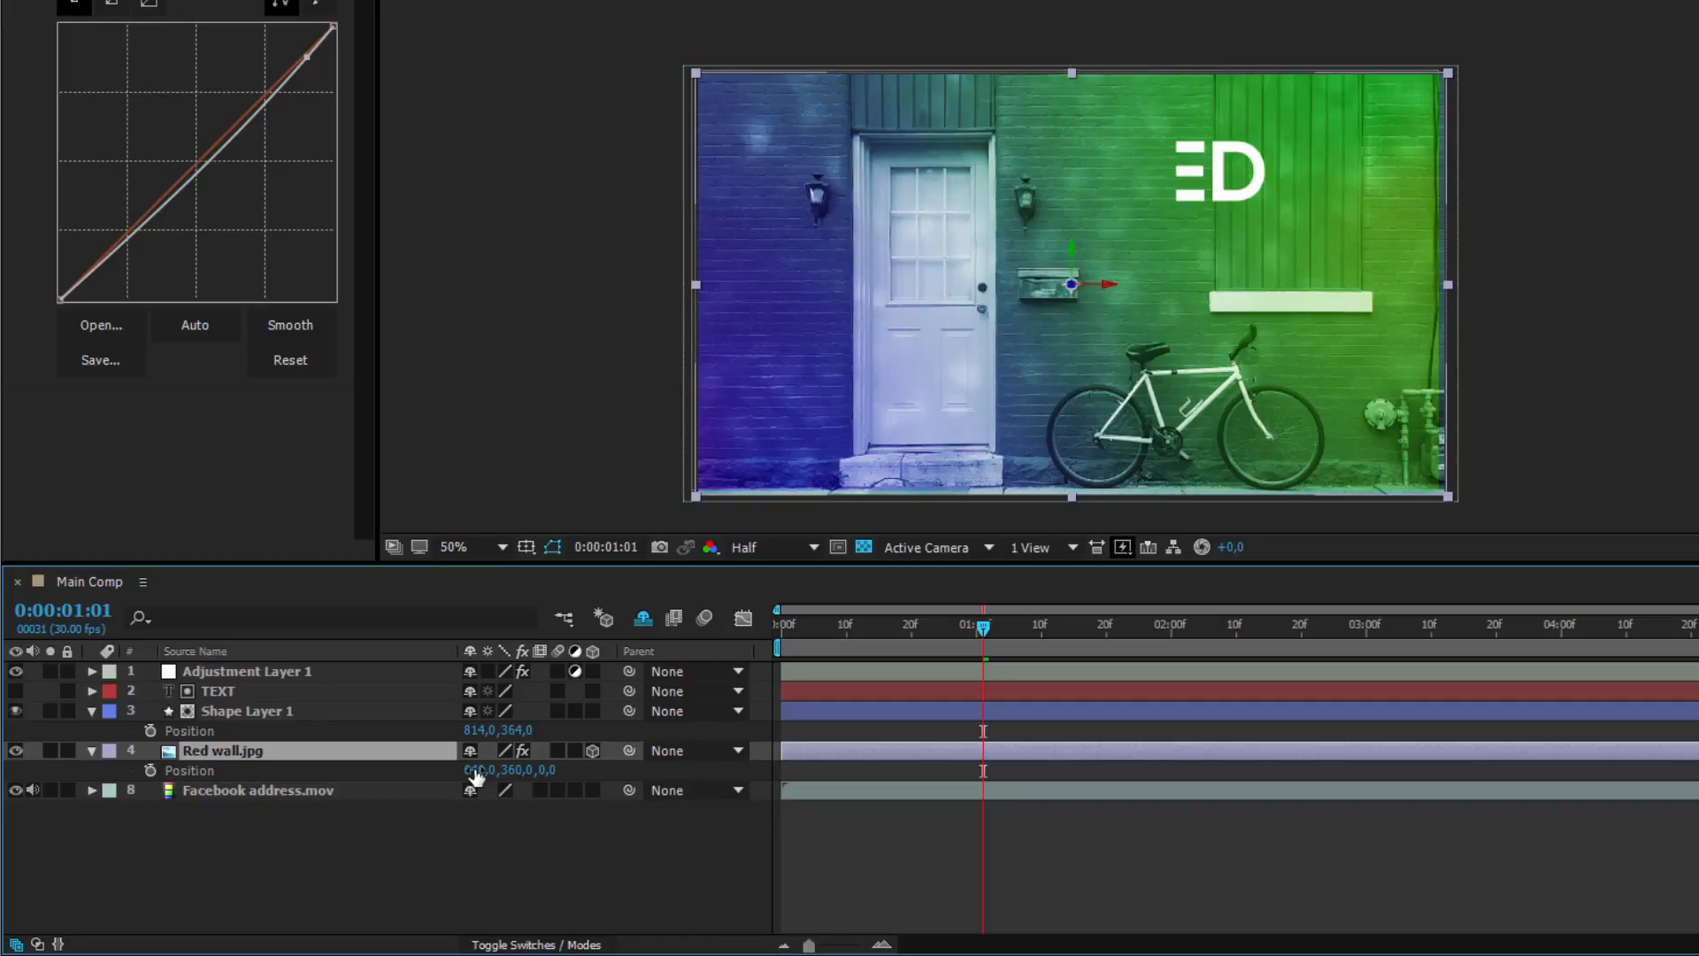
drag(476, 769, 442, 762)
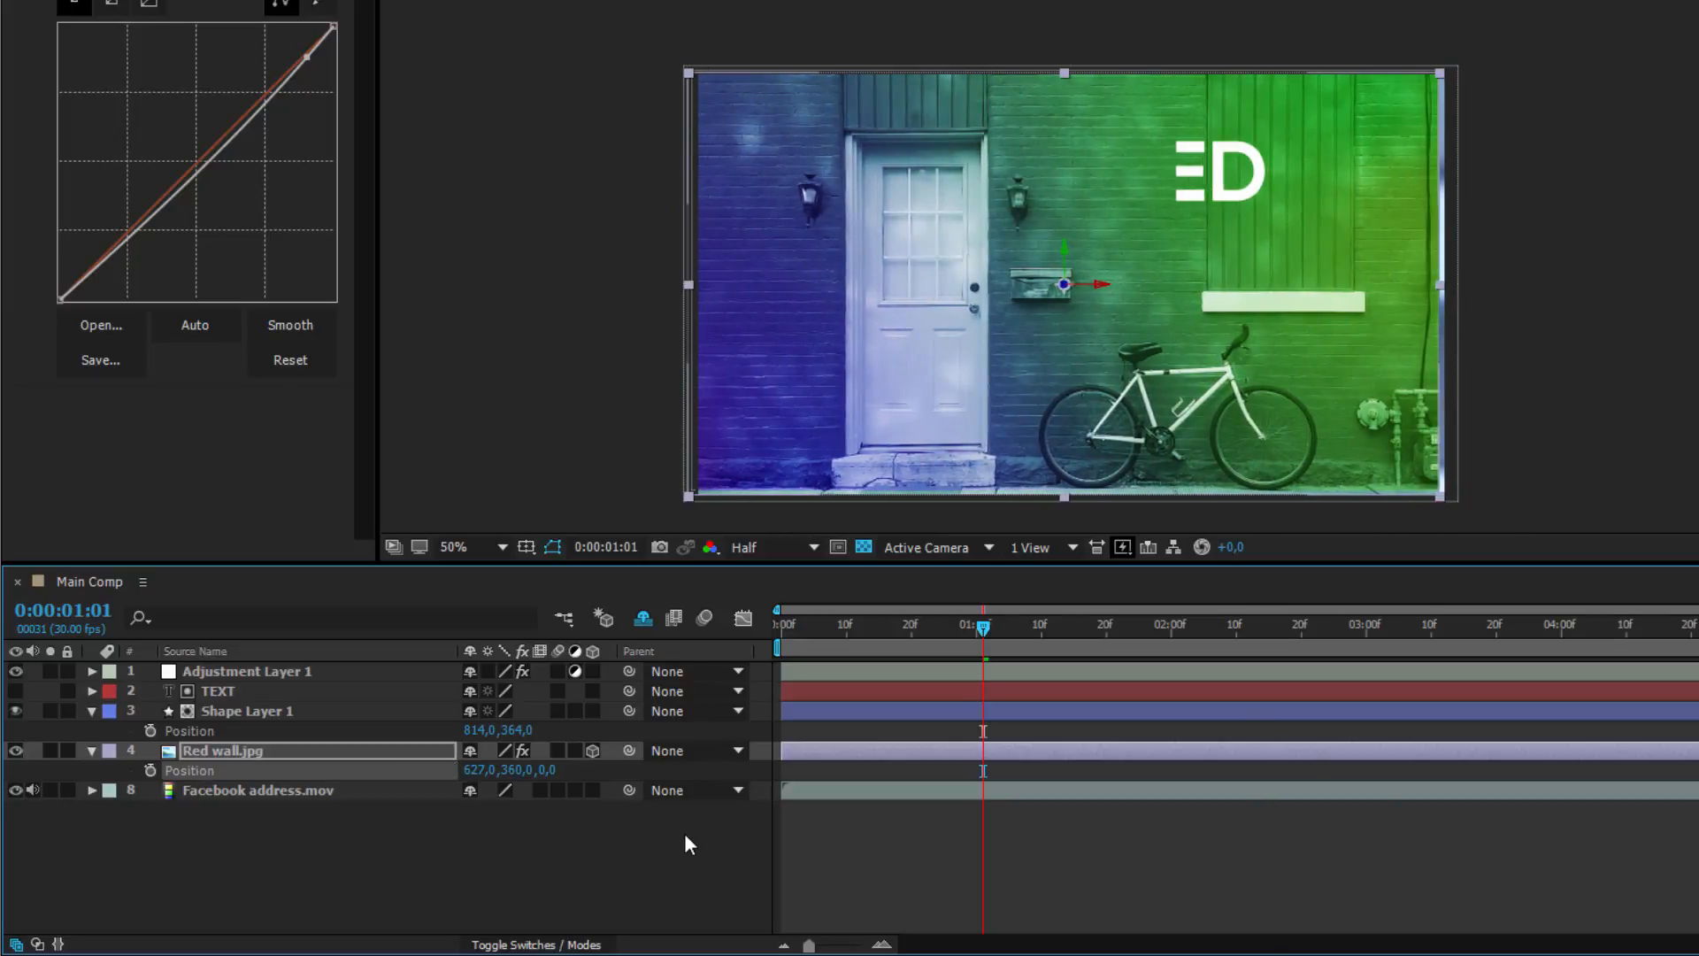
drag(552, 770, 1153, 791)
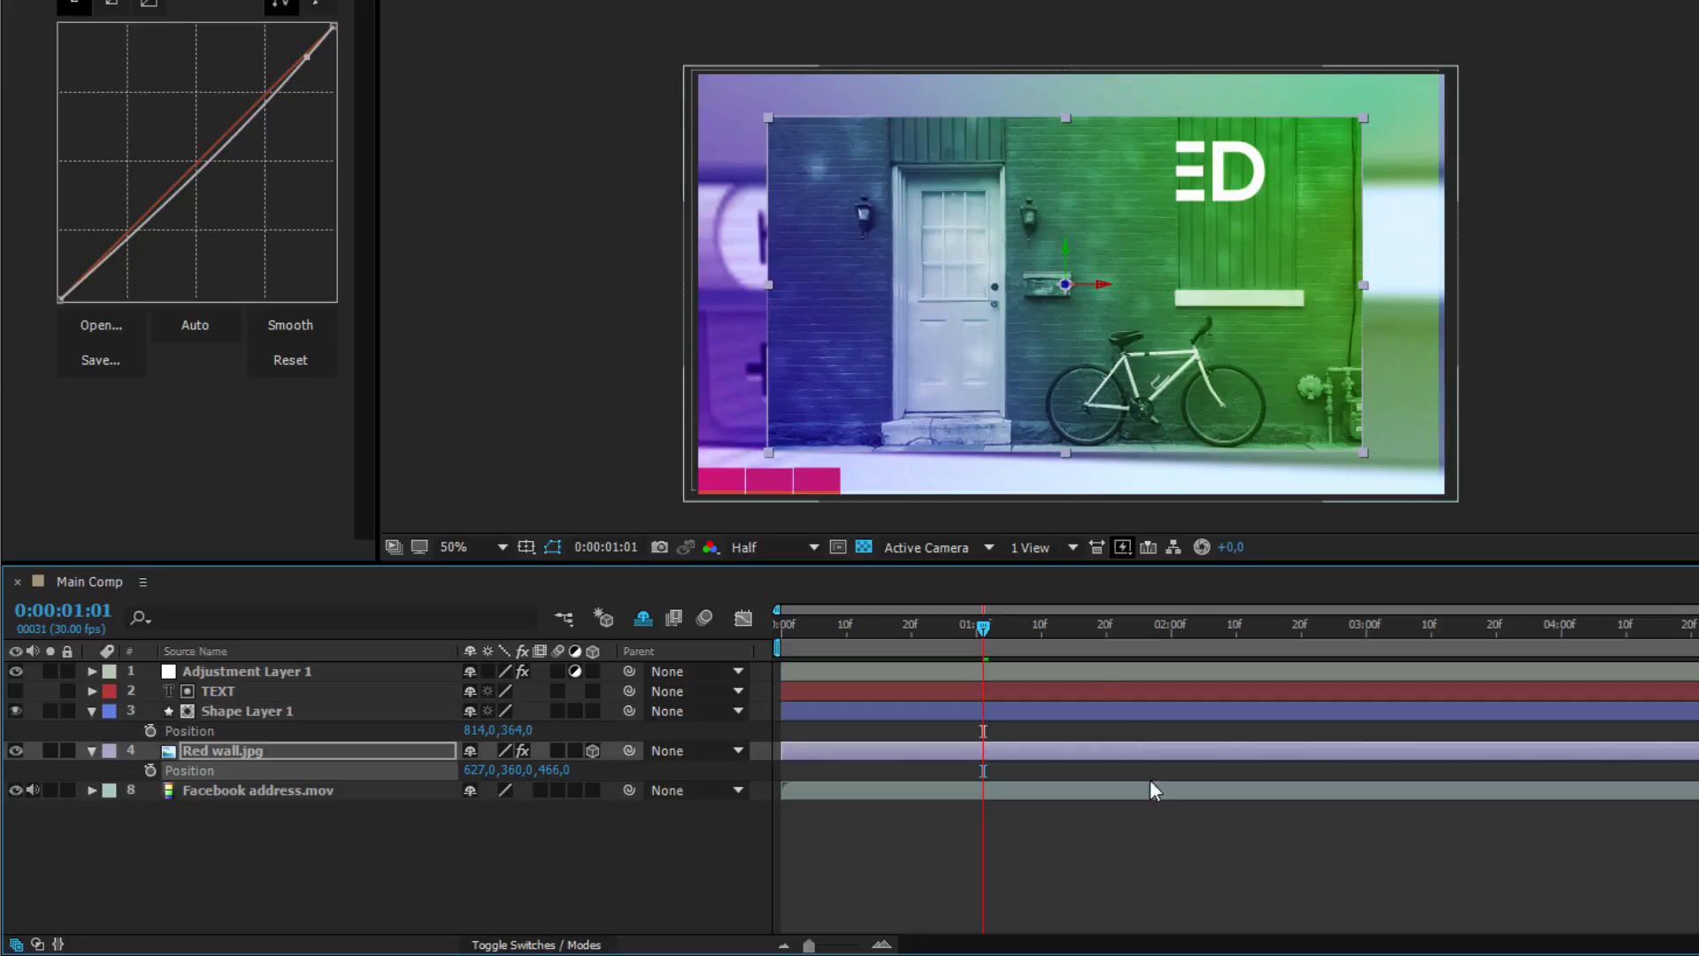
Step: Show the composition in two horizontal views and make the Top view active
click(1033, 547)
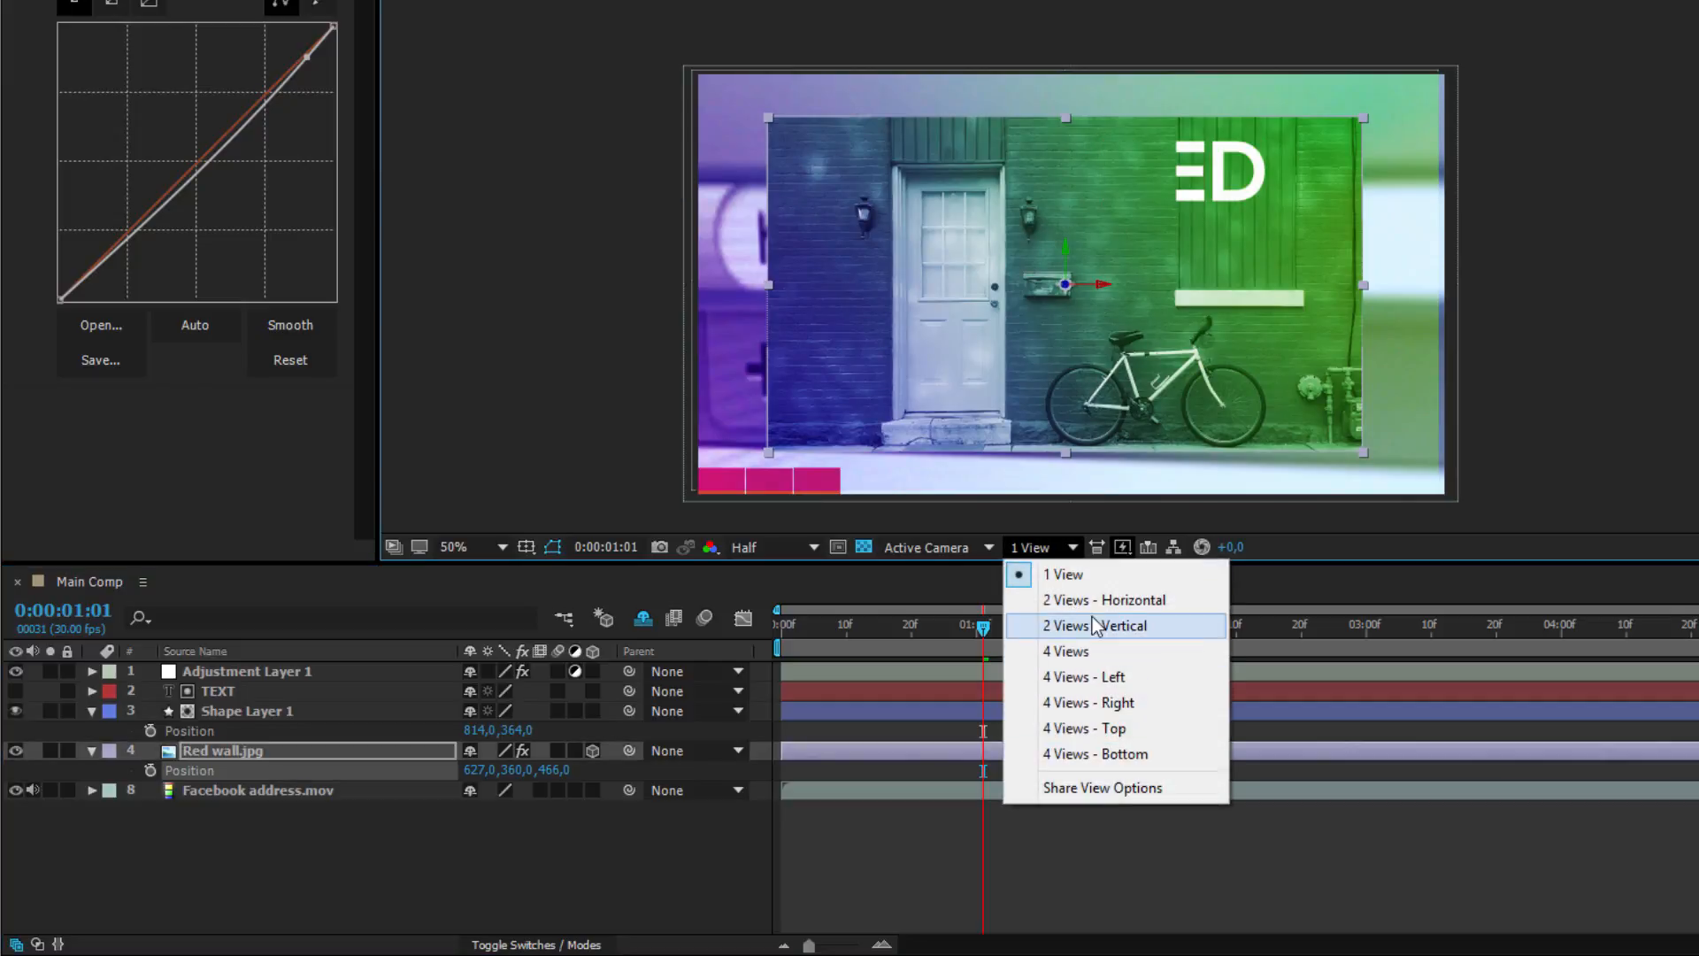
click(1092, 605)
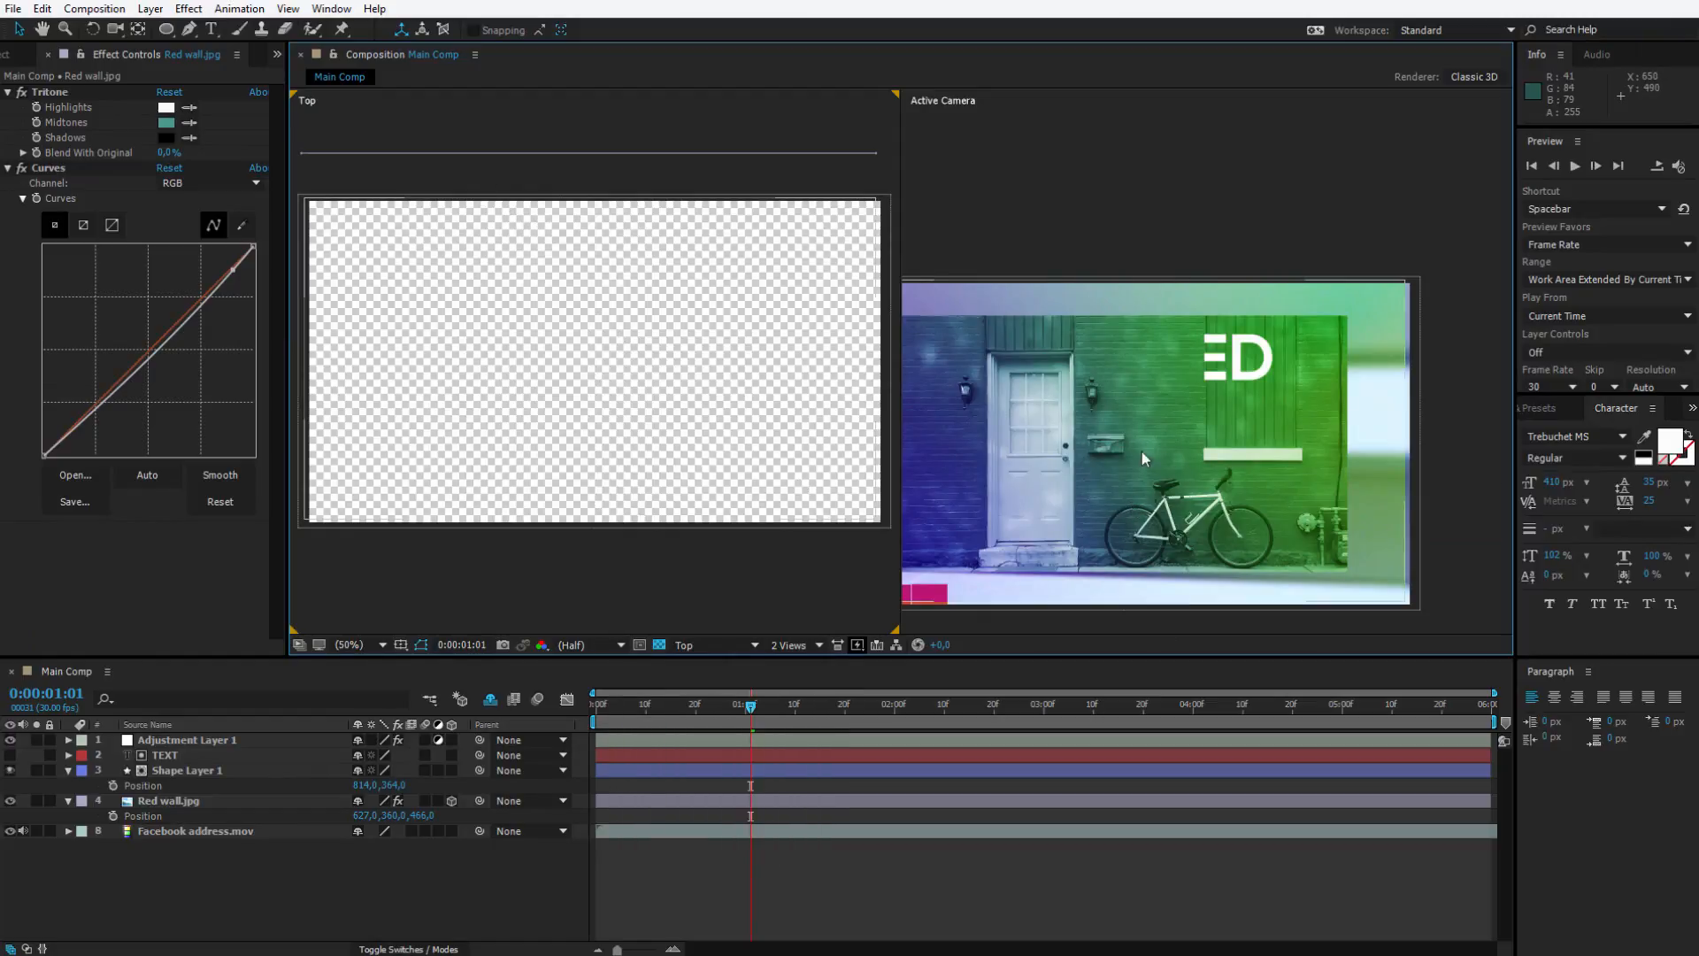
click(1170, 440)
click(643, 409)
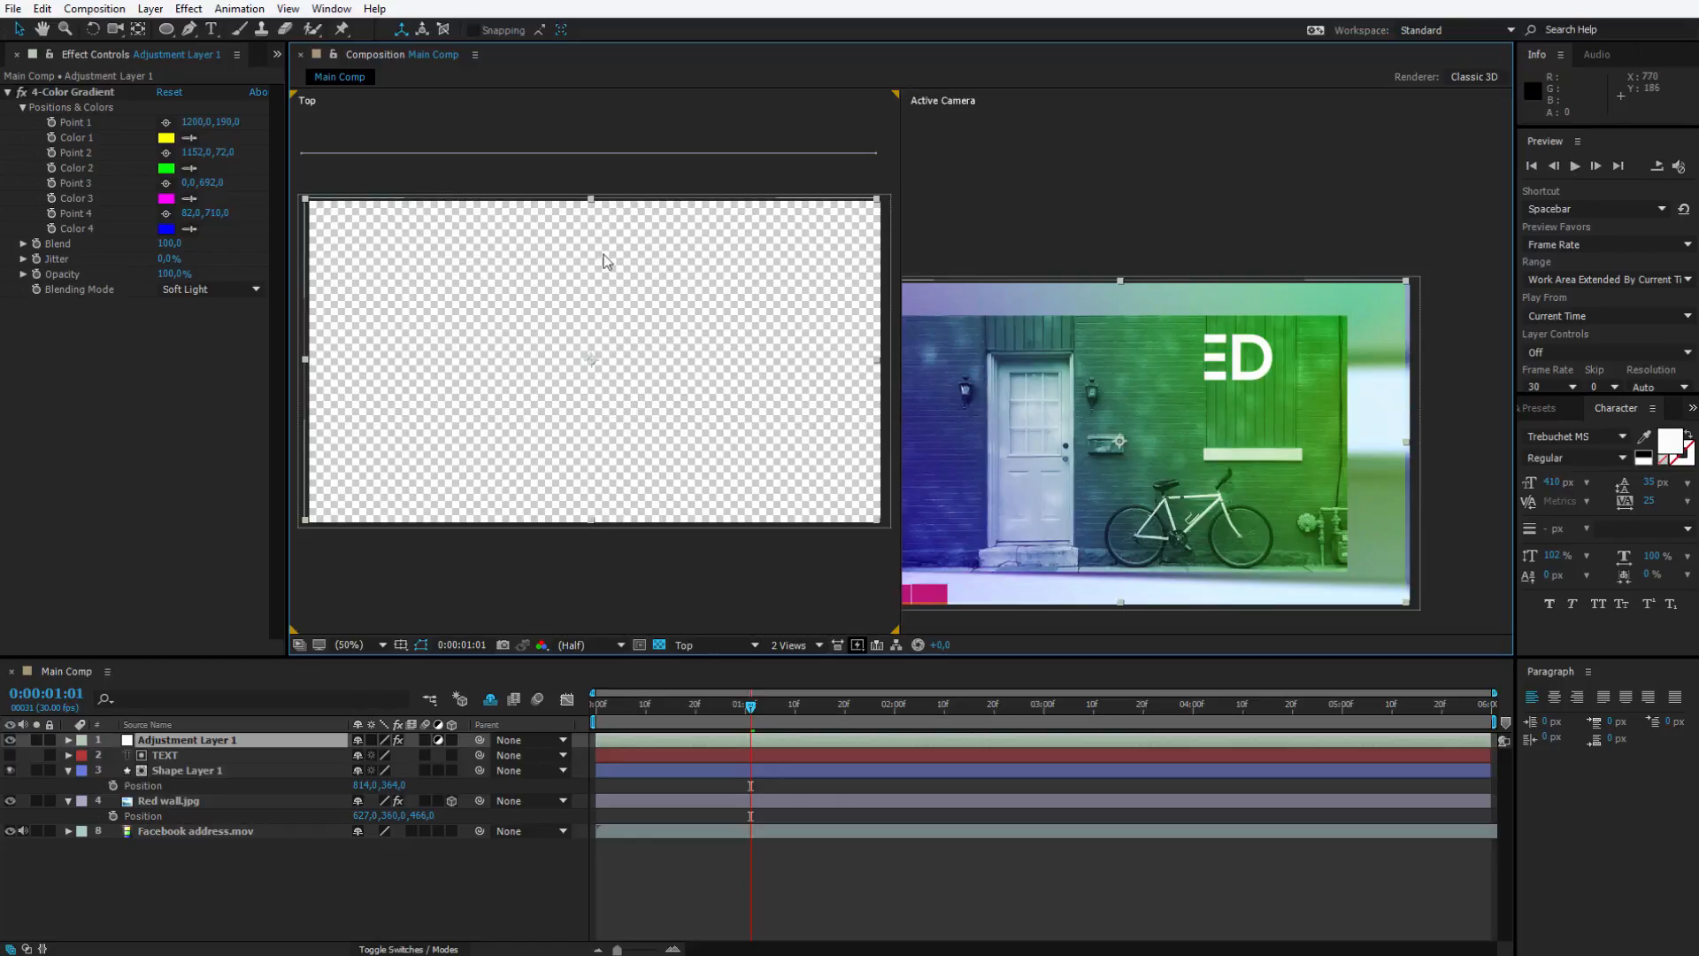
Step: Move the Red wall.jpg layer back and forth along its Z axis and leave its Z position at 58
click(217, 802)
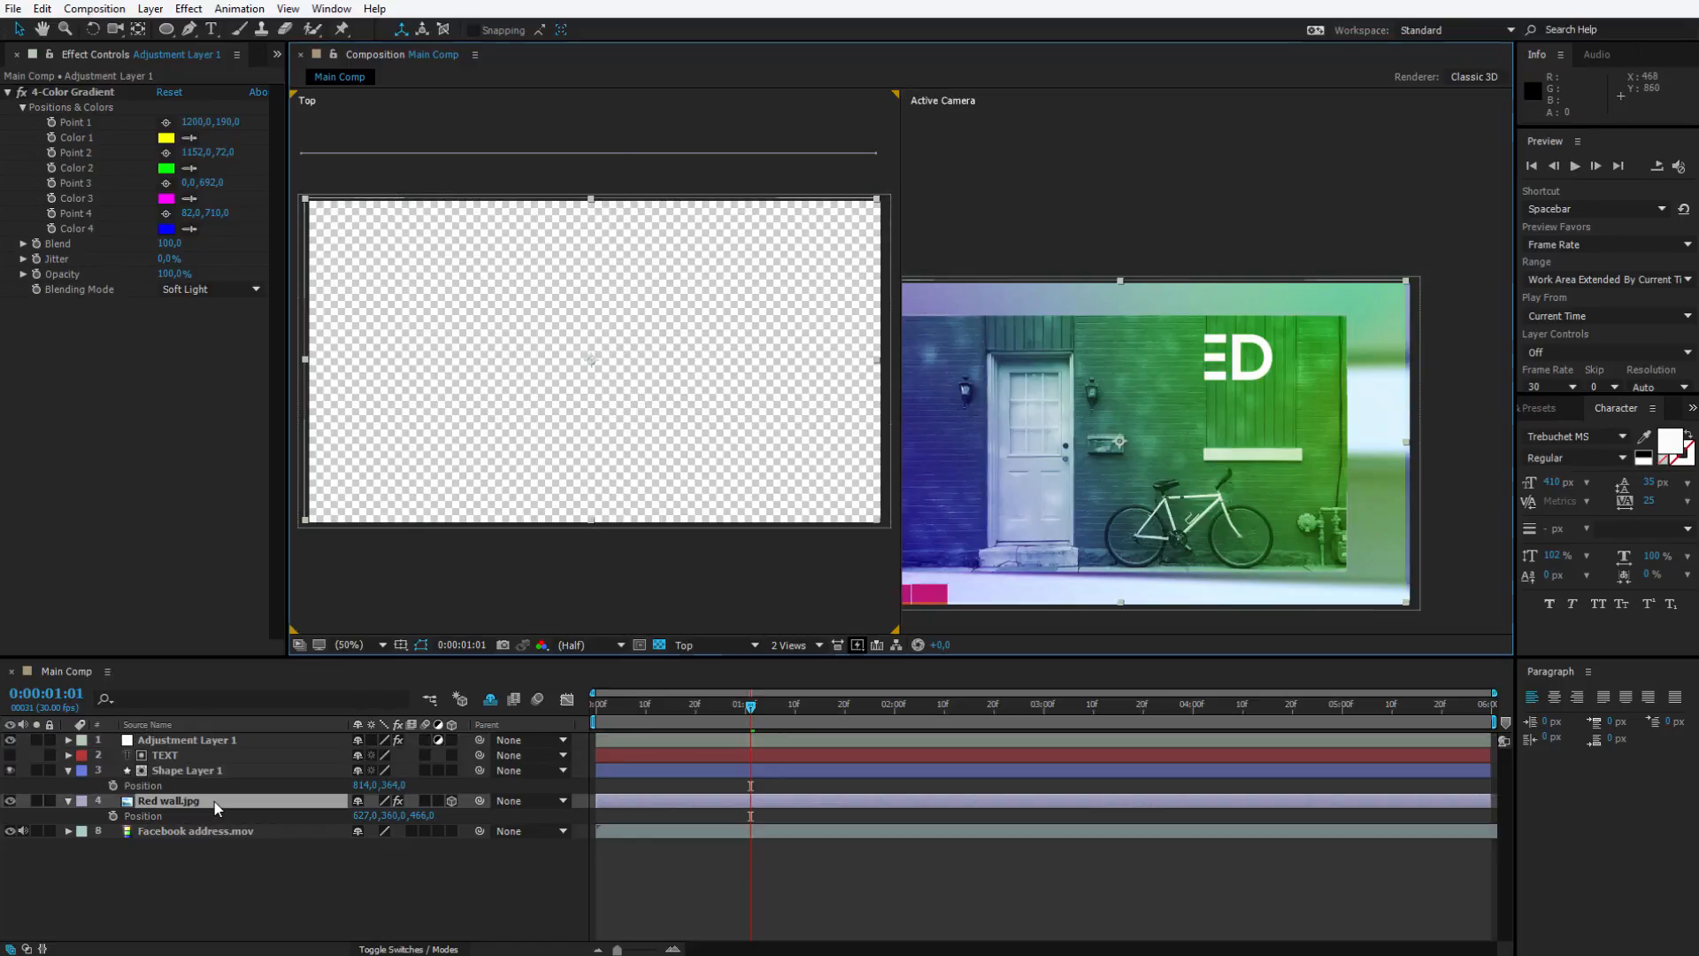
drag(422, 816, 2, 699)
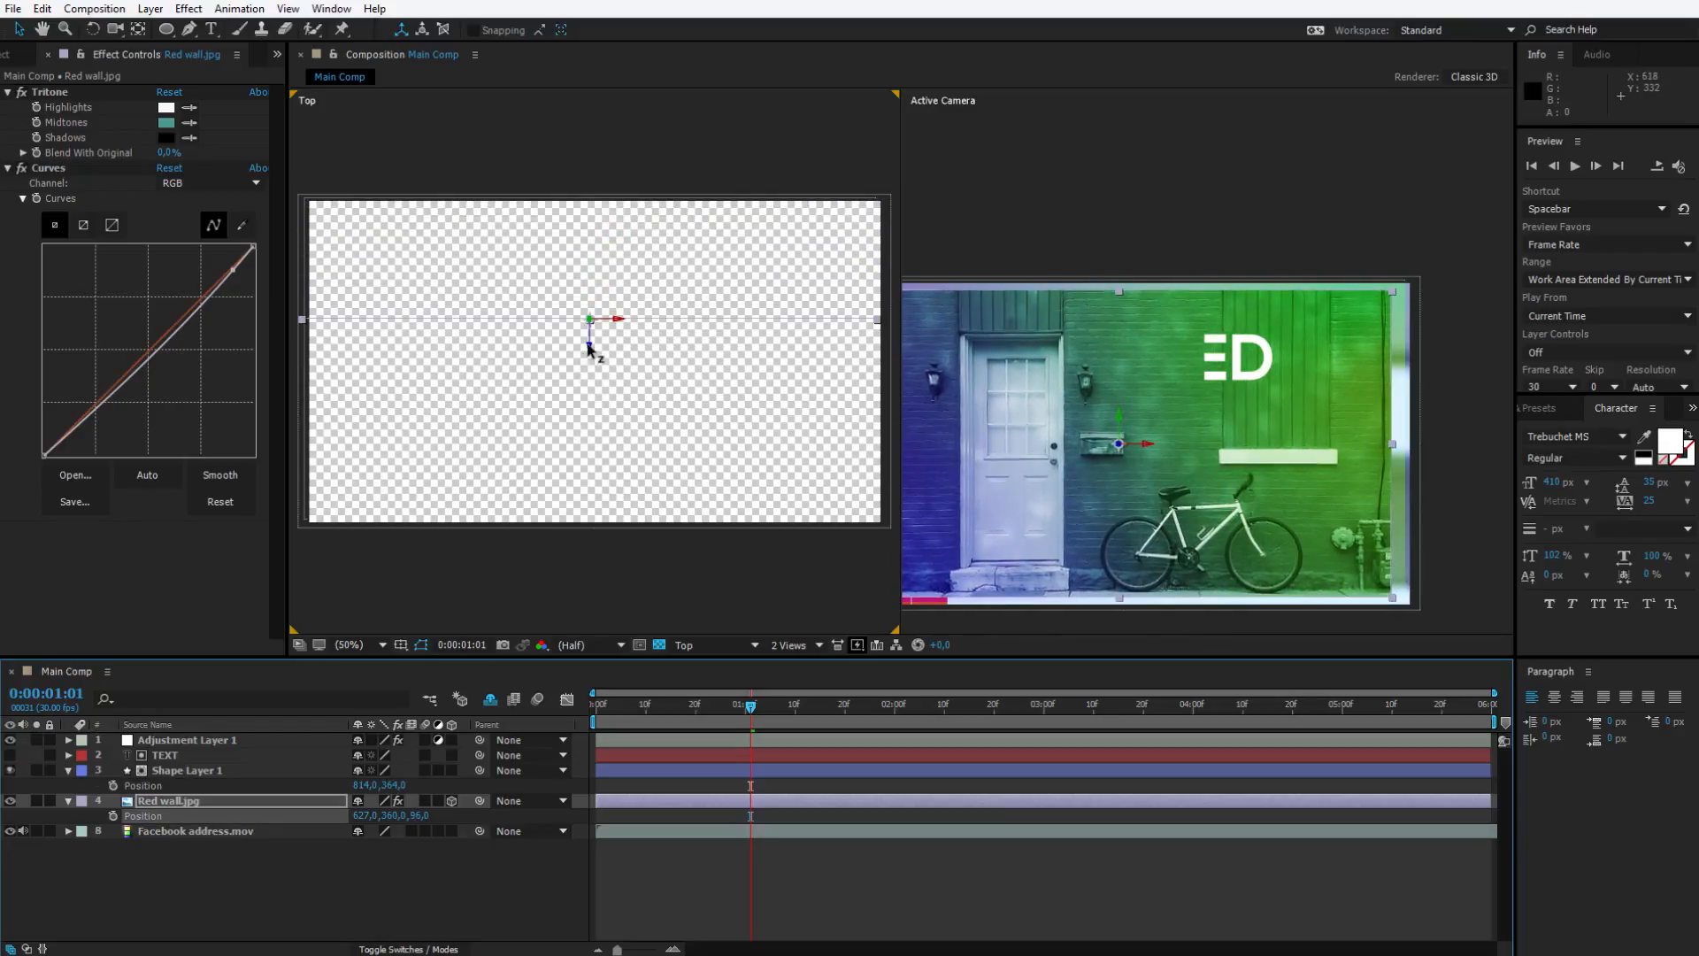
drag(593, 342, 594, 277)
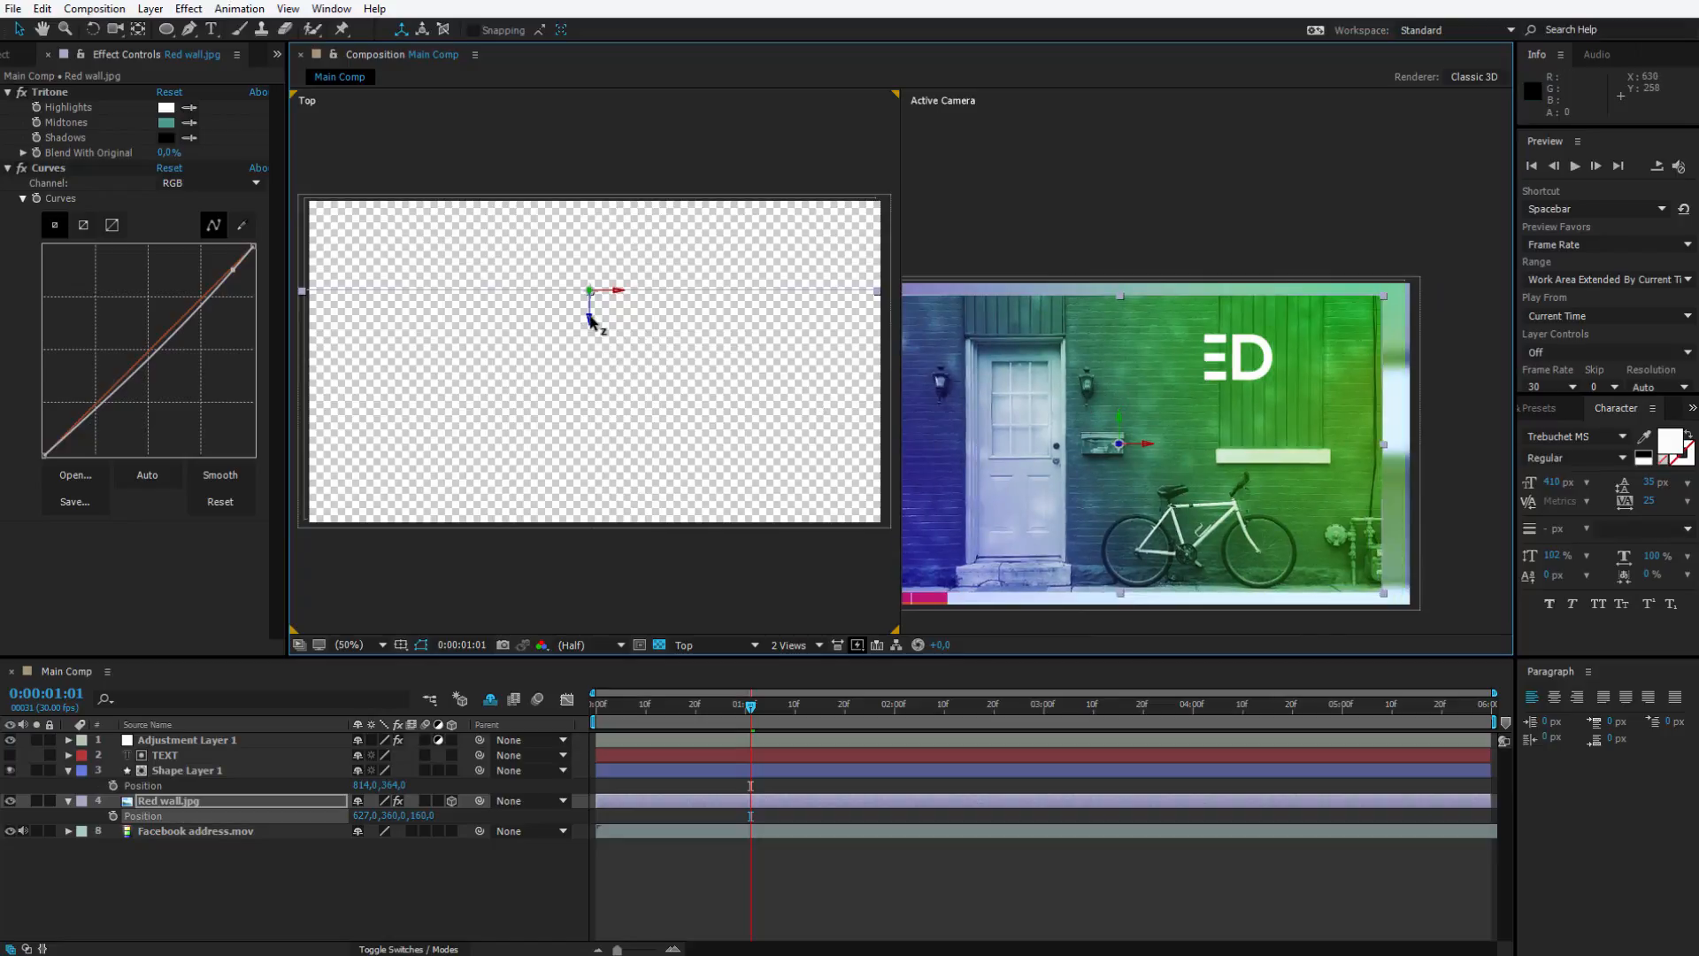
mouse_move(590, 325)
mouse_down()
mouse_move(576, 455)
mouse_move(598, 281)
mouse_move(607, 319)
mouse_move(598, 304)
mouse_up()
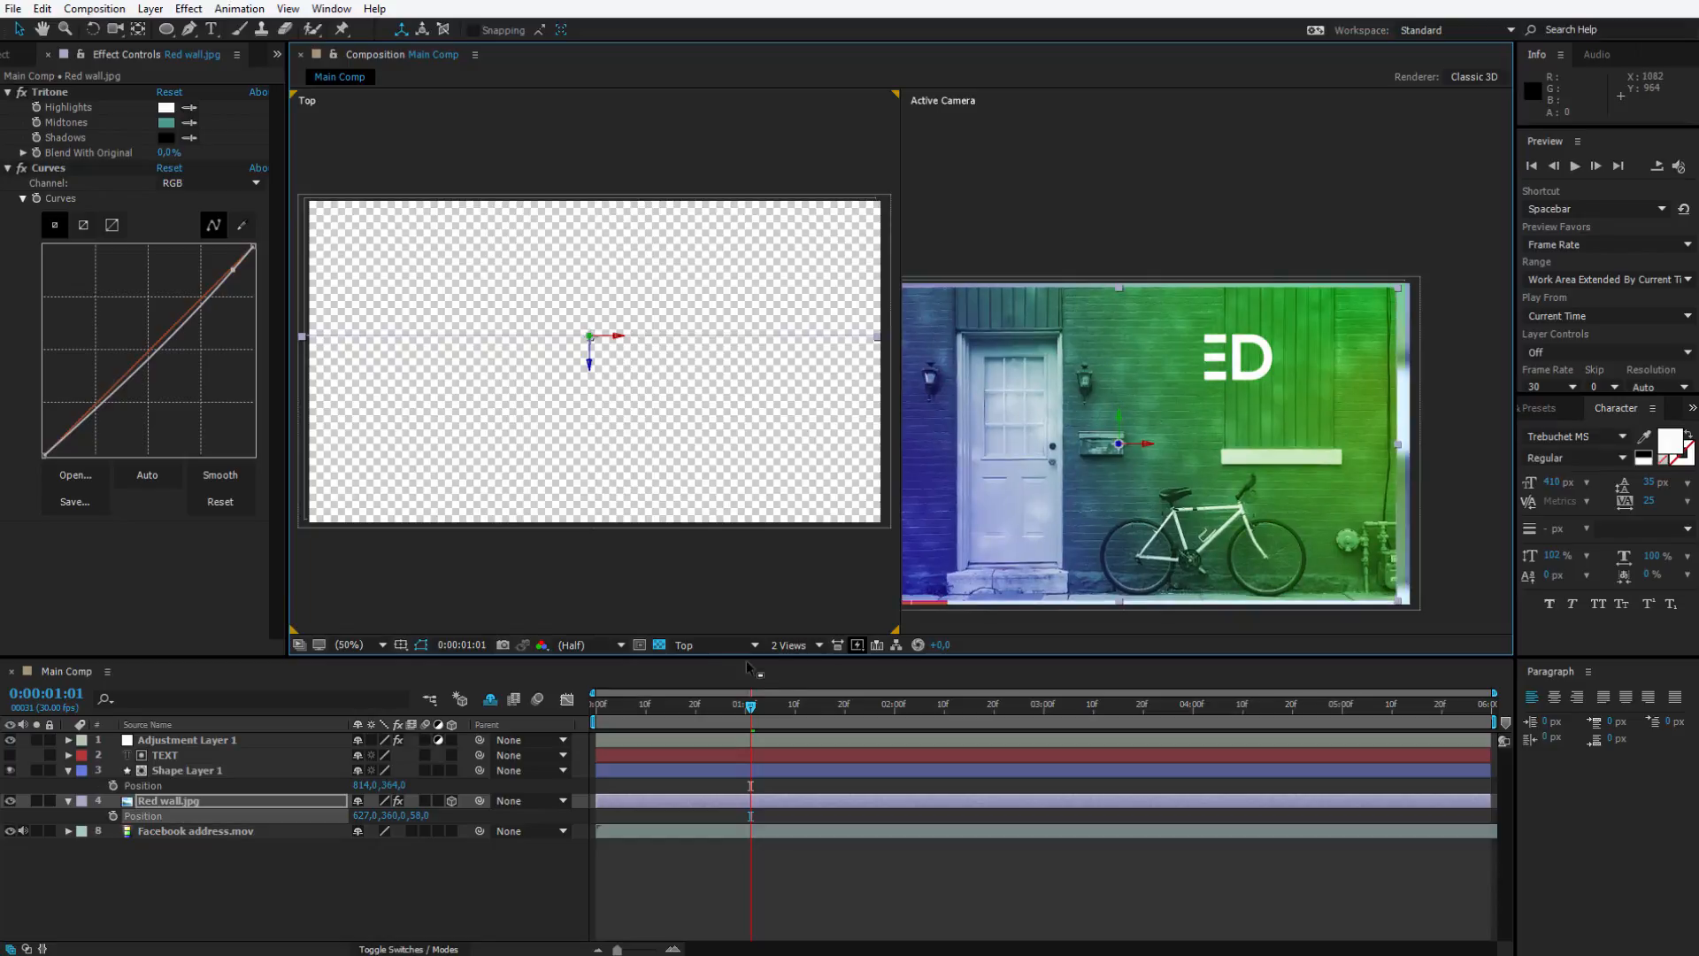
Step: Return the composition viewer to a single view and deselect all layers
click(787, 645)
click(813, 665)
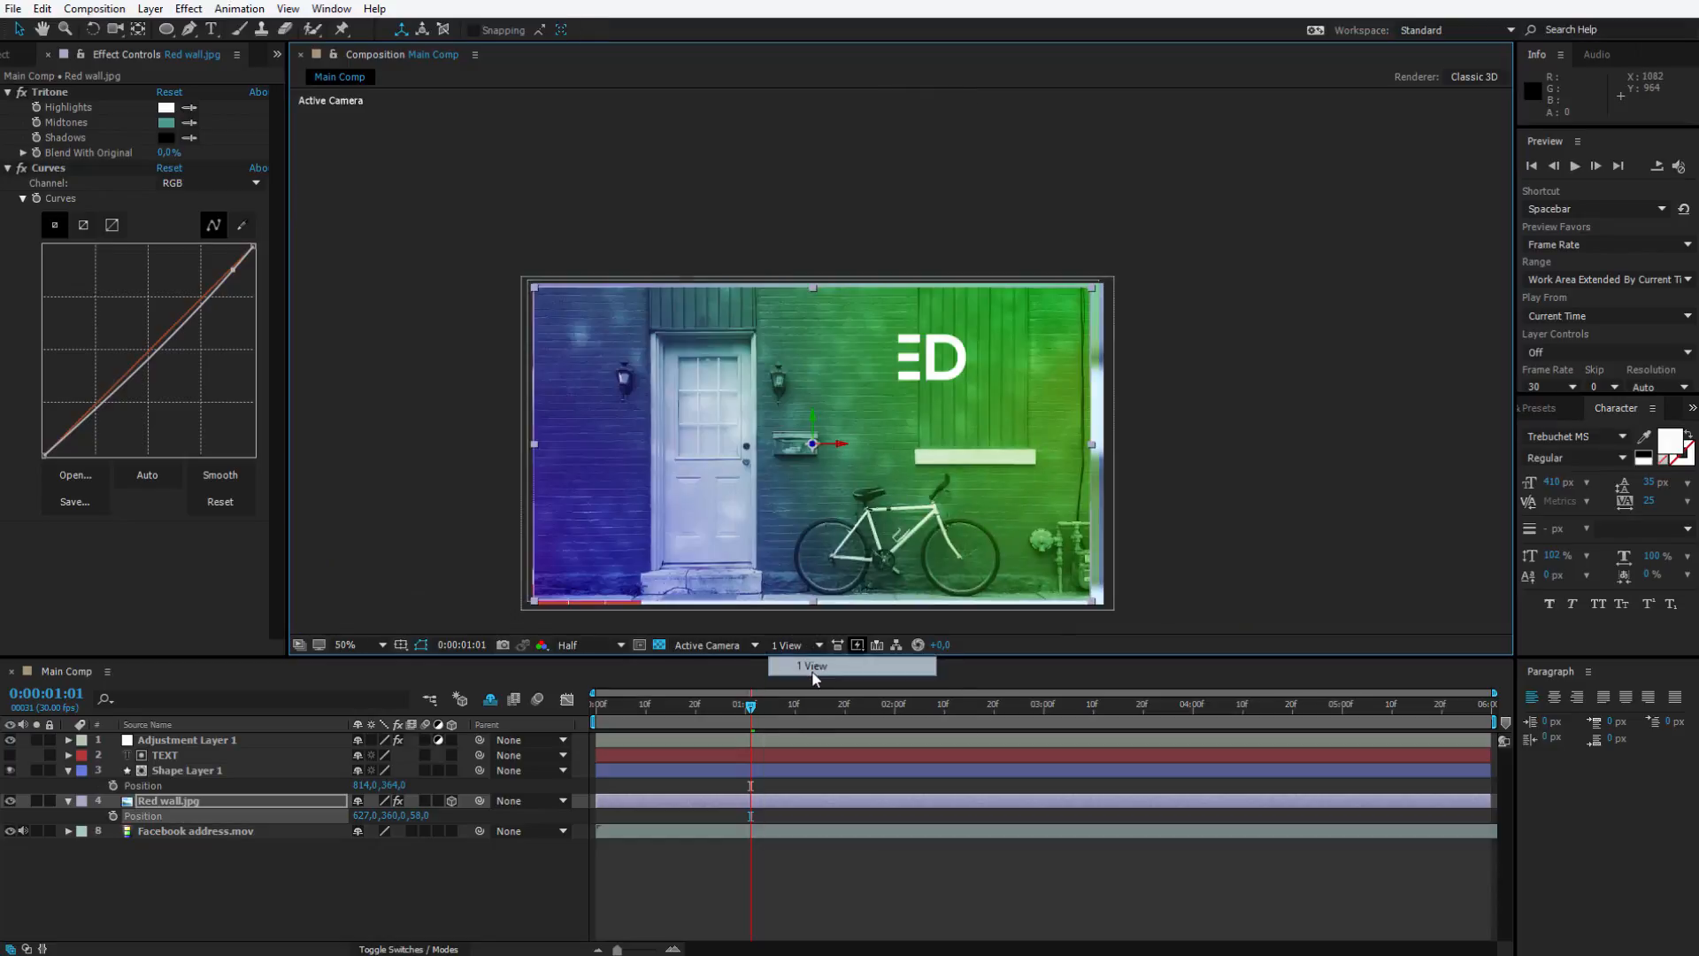
click(481, 892)
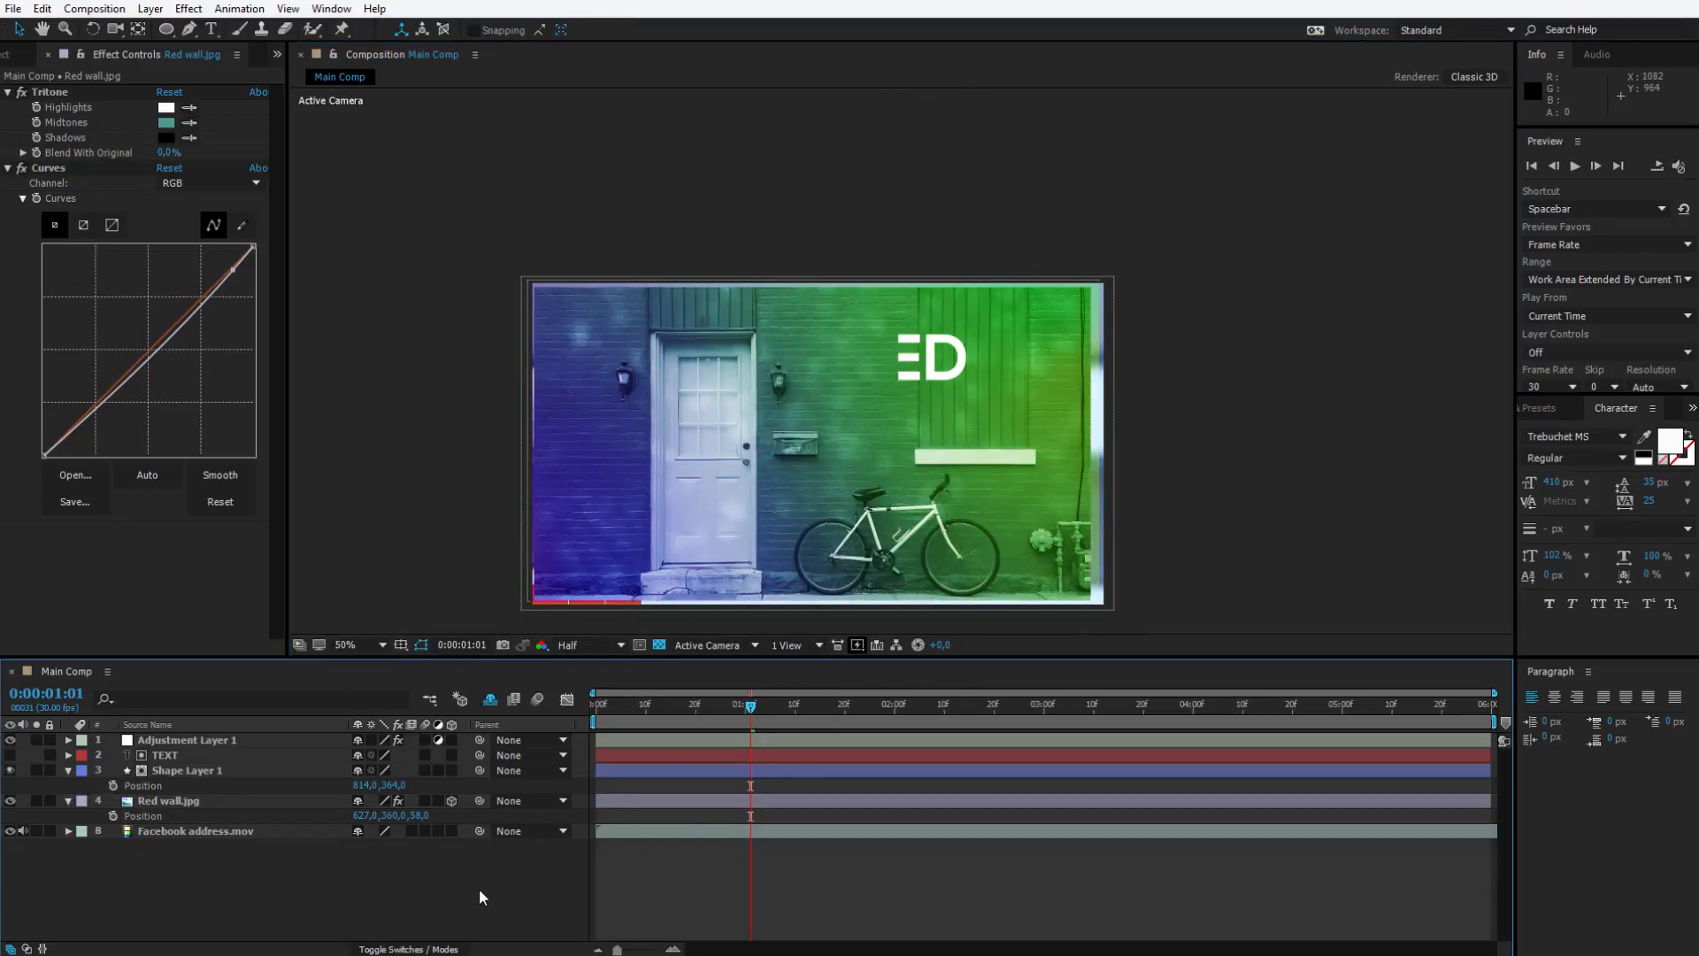